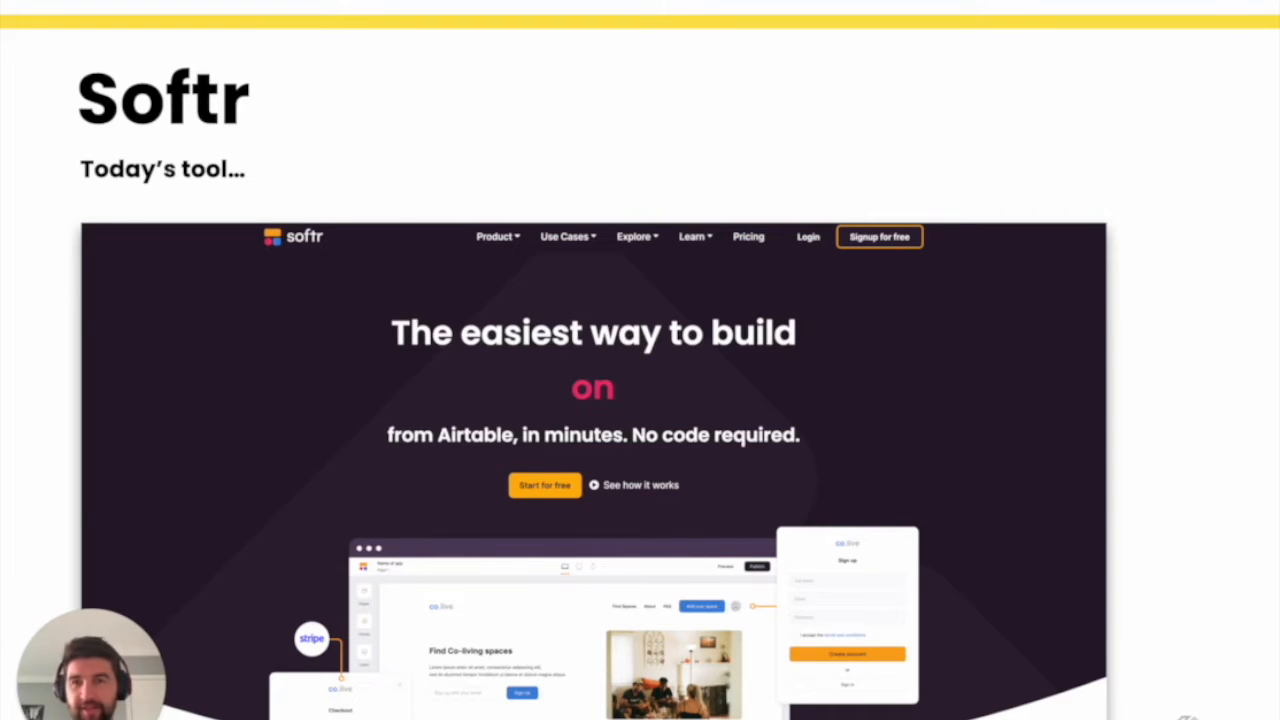
pyautogui.press('Right')
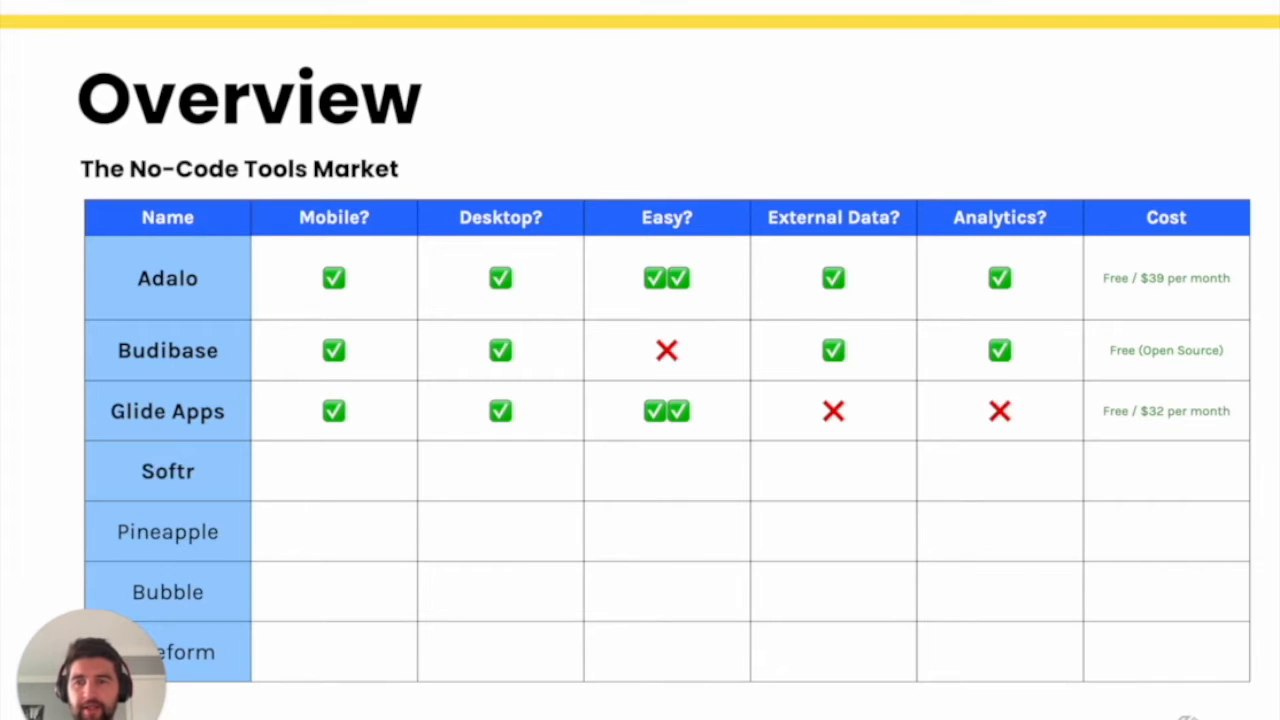
pyautogui.press('Right')
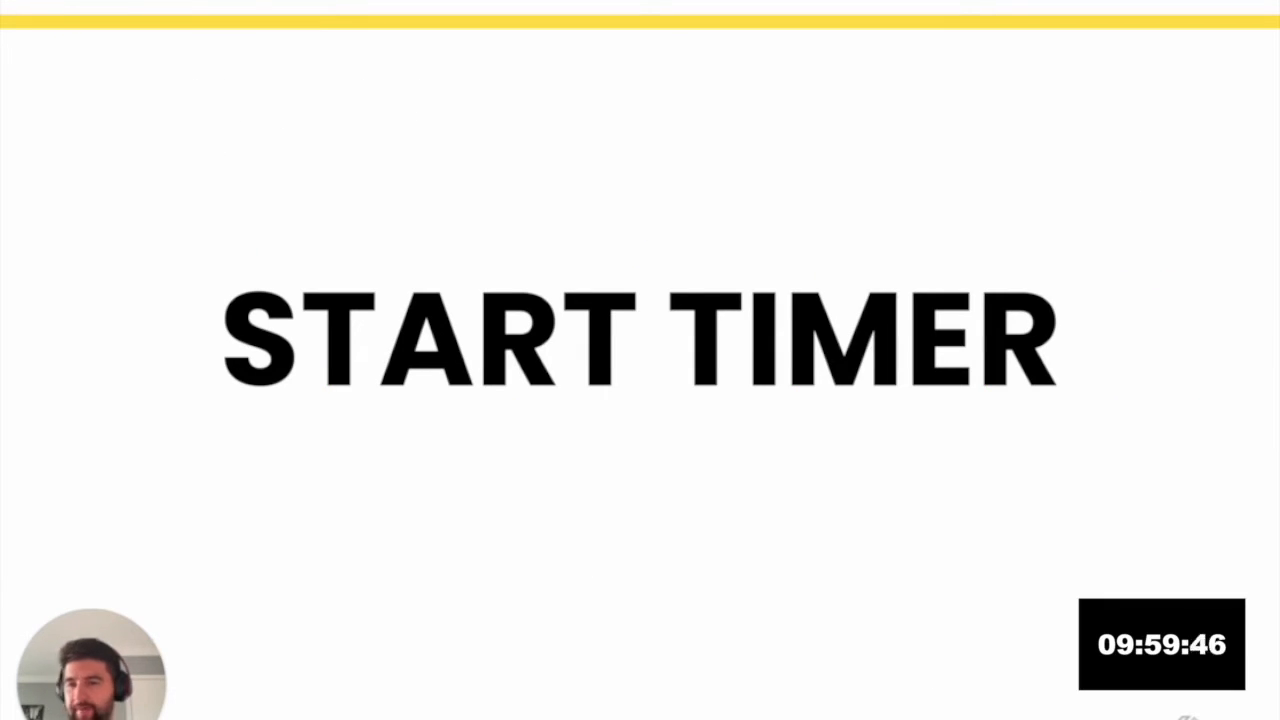
# - Leave the slideshow, switch to the Softr dashboard in the browser, and create a new blank application
pyautogui.press('Escape')
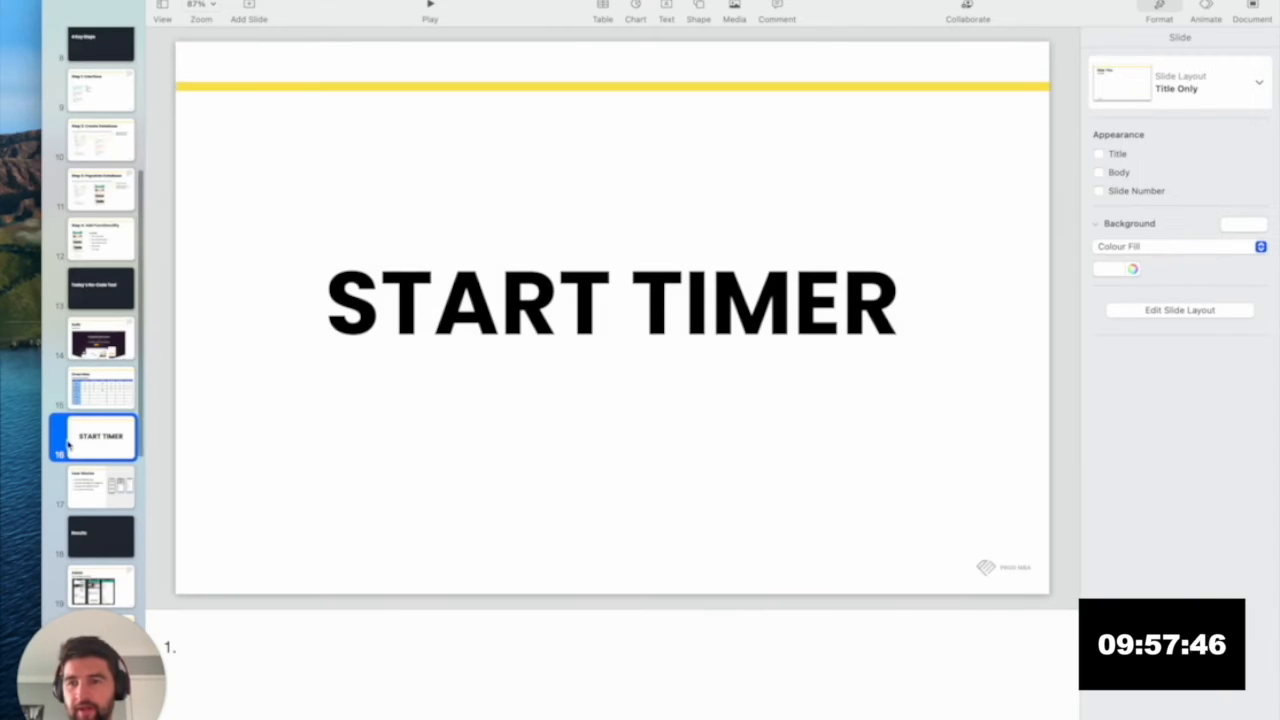
pyautogui.press('Down')
pyautogui.hotkey('ctrl', 'Right')
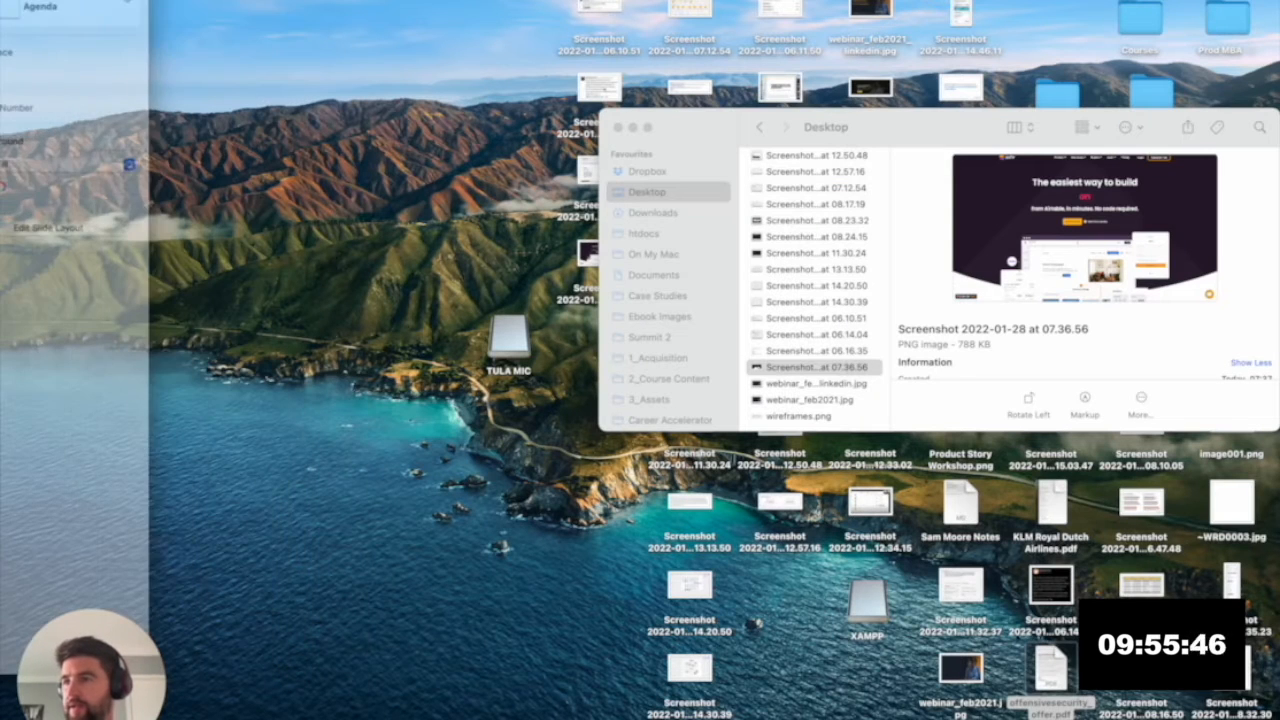
pyautogui.hotkey('ctrl', 'Right')
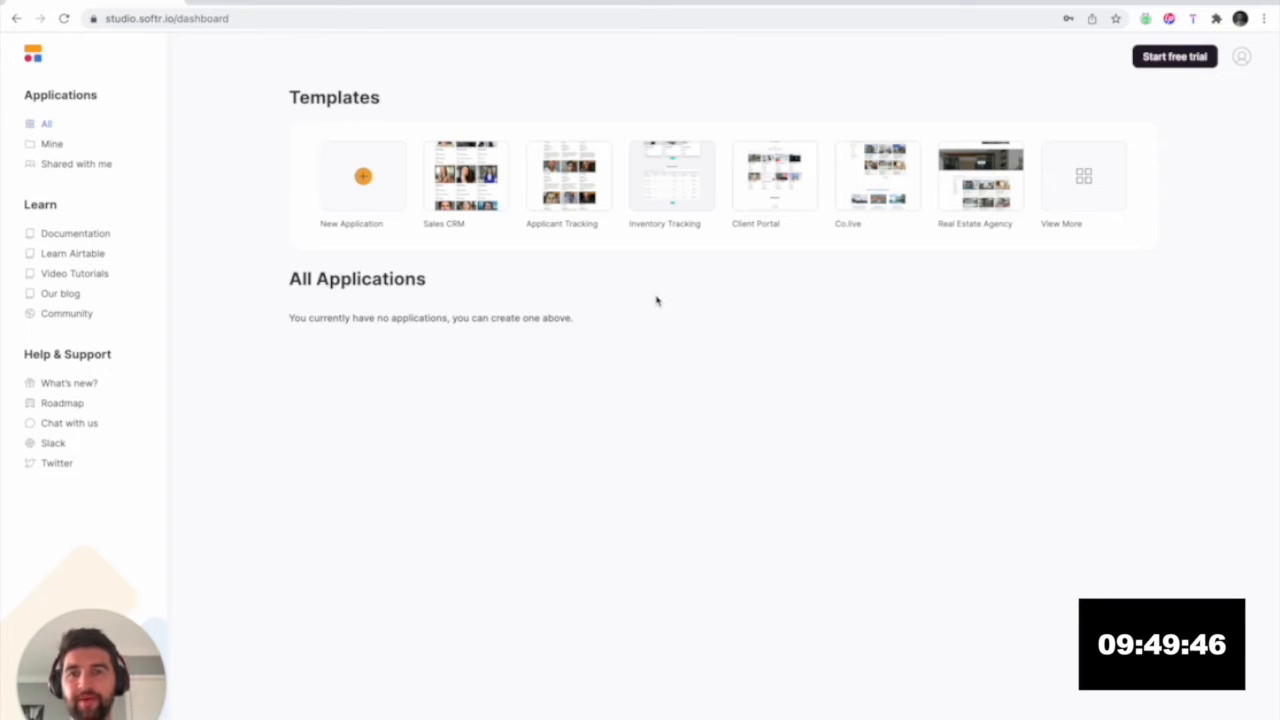
pyautogui.click(364, 185)
pyautogui.click(535, 380)
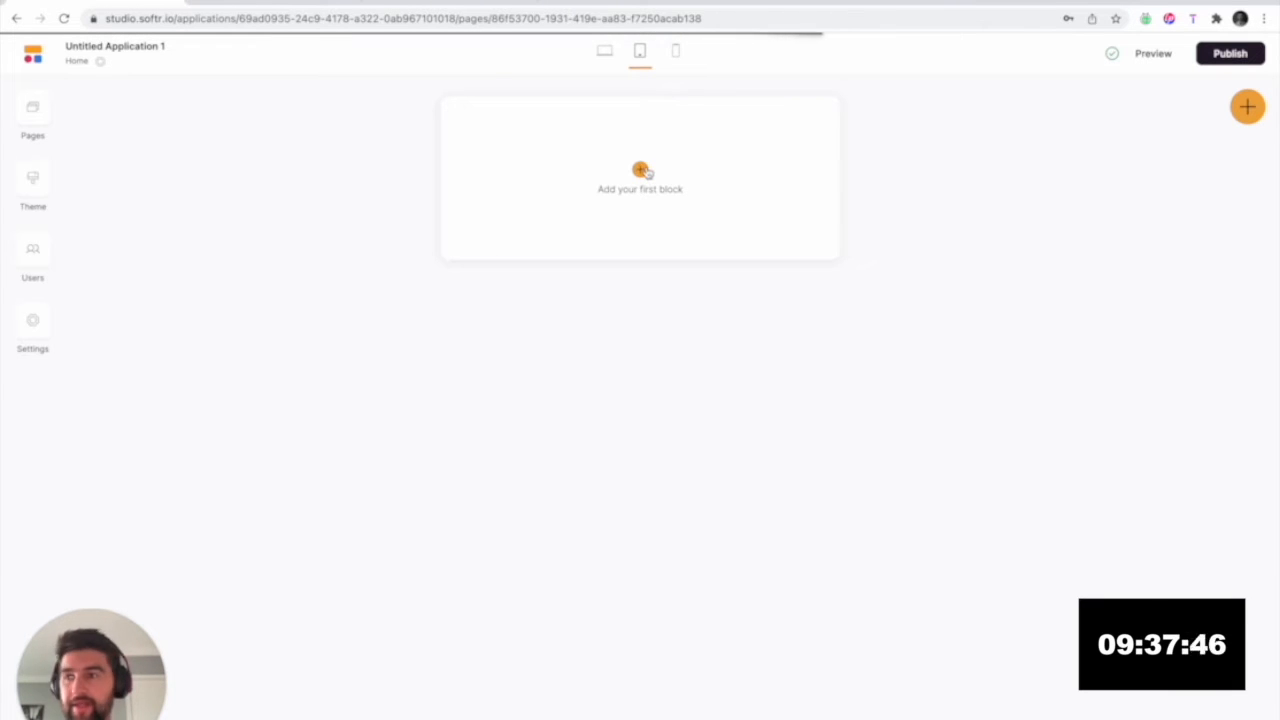
# - Review the new application's page list and its theme settings for heading and body fonts
pyautogui.click(36, 120)
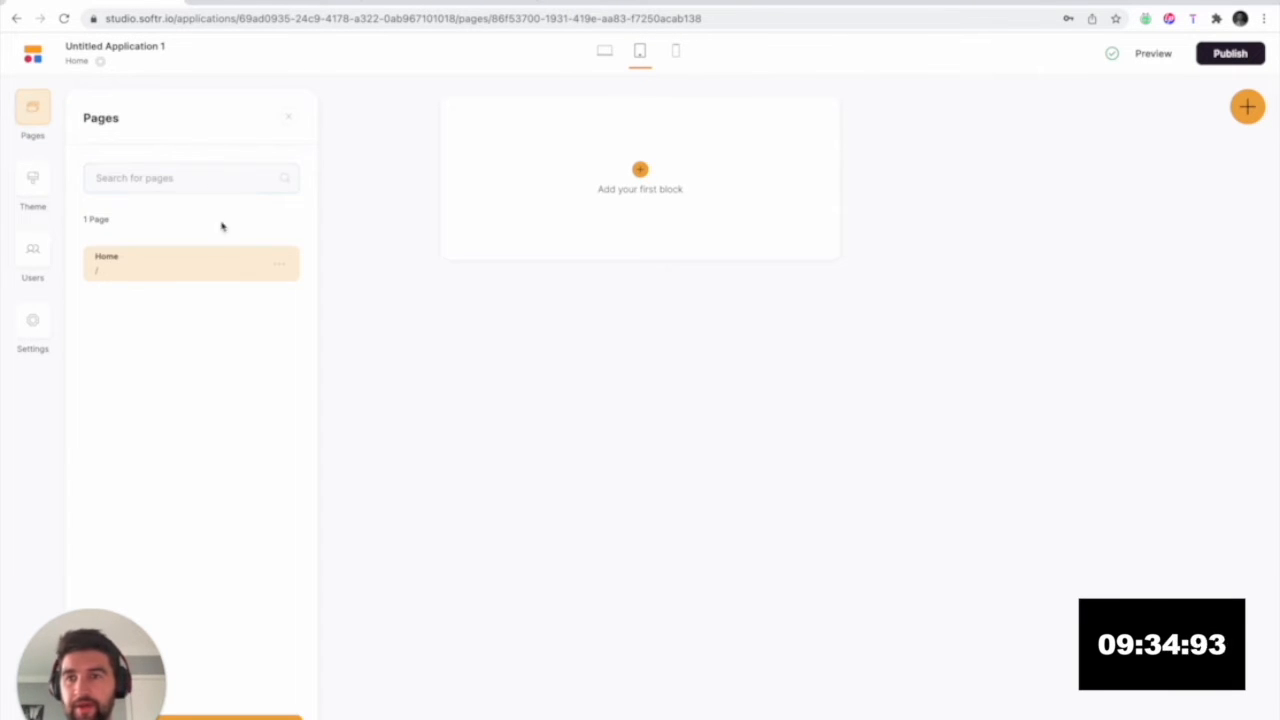
pyautogui.click(363, 222)
pyautogui.click(32, 180)
pyautogui.scroll(-2, 160, 450)
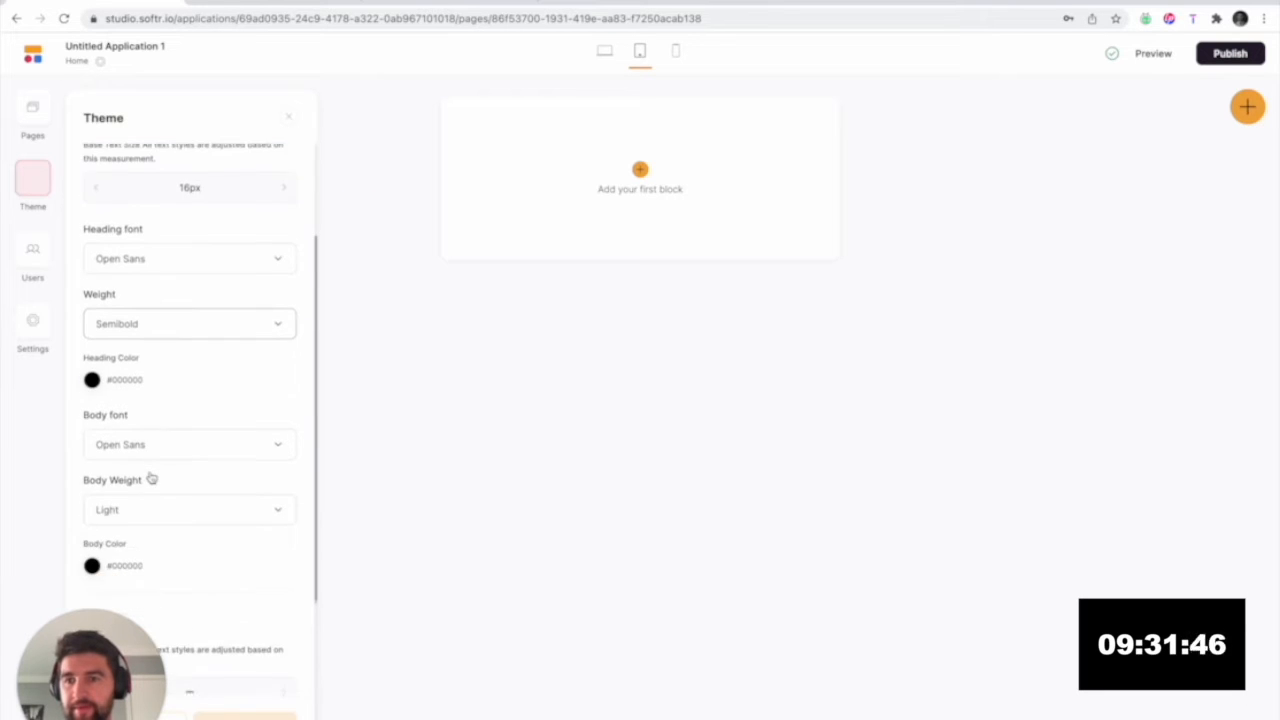
pyautogui.scroll(-3, 151, 479)
pyautogui.click(437, 392)
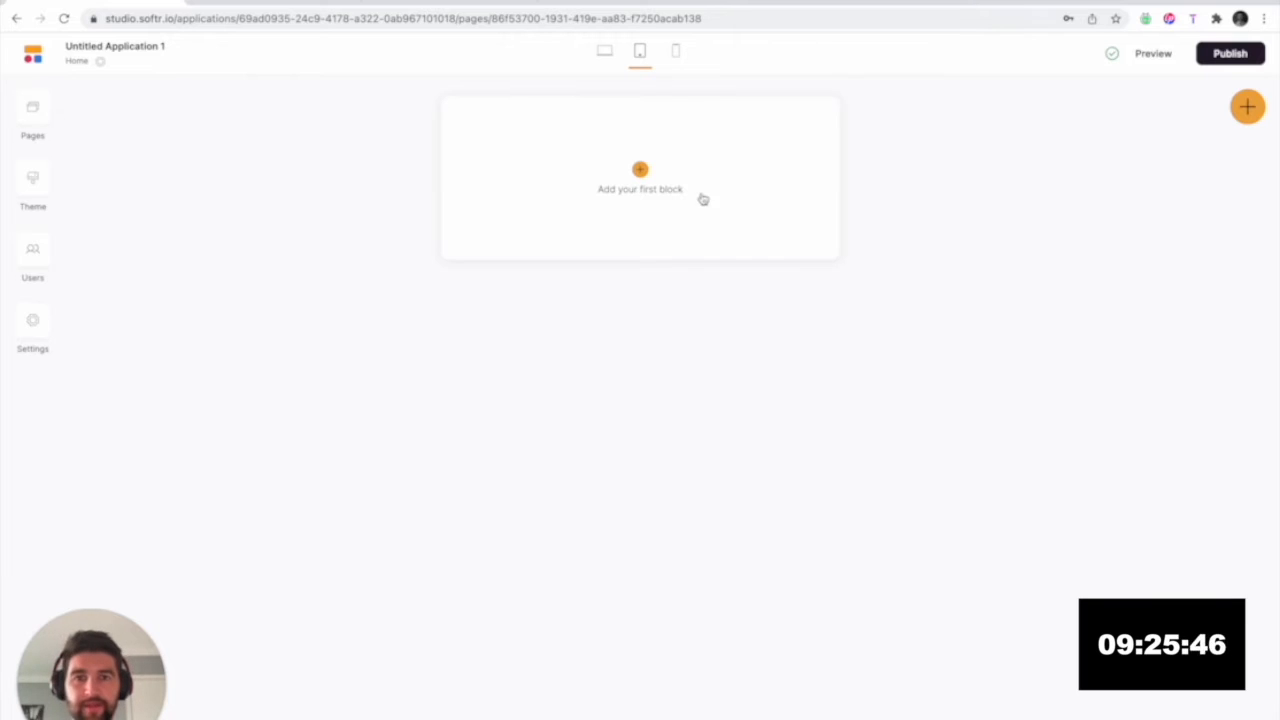
# - Open the block library, compare the static and dynamic block categories, and view the static Gallery blocks
pyautogui.click(640, 186)
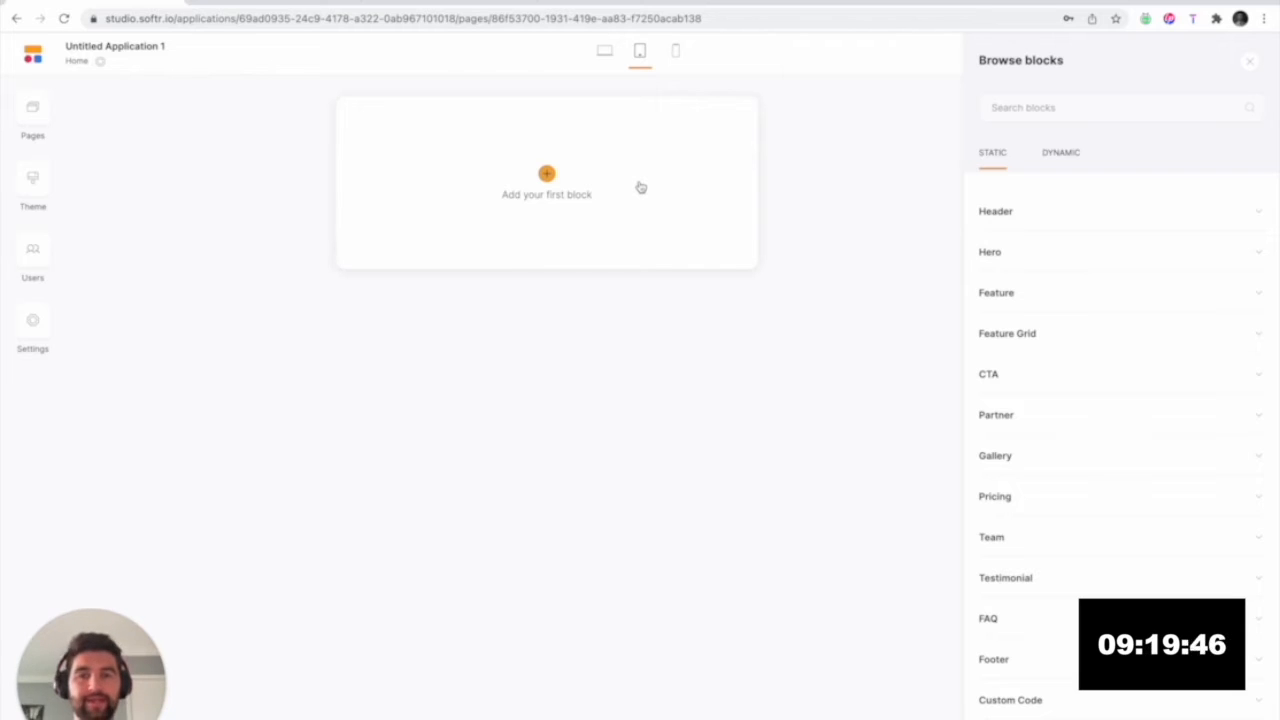
pyautogui.click(1066, 160)
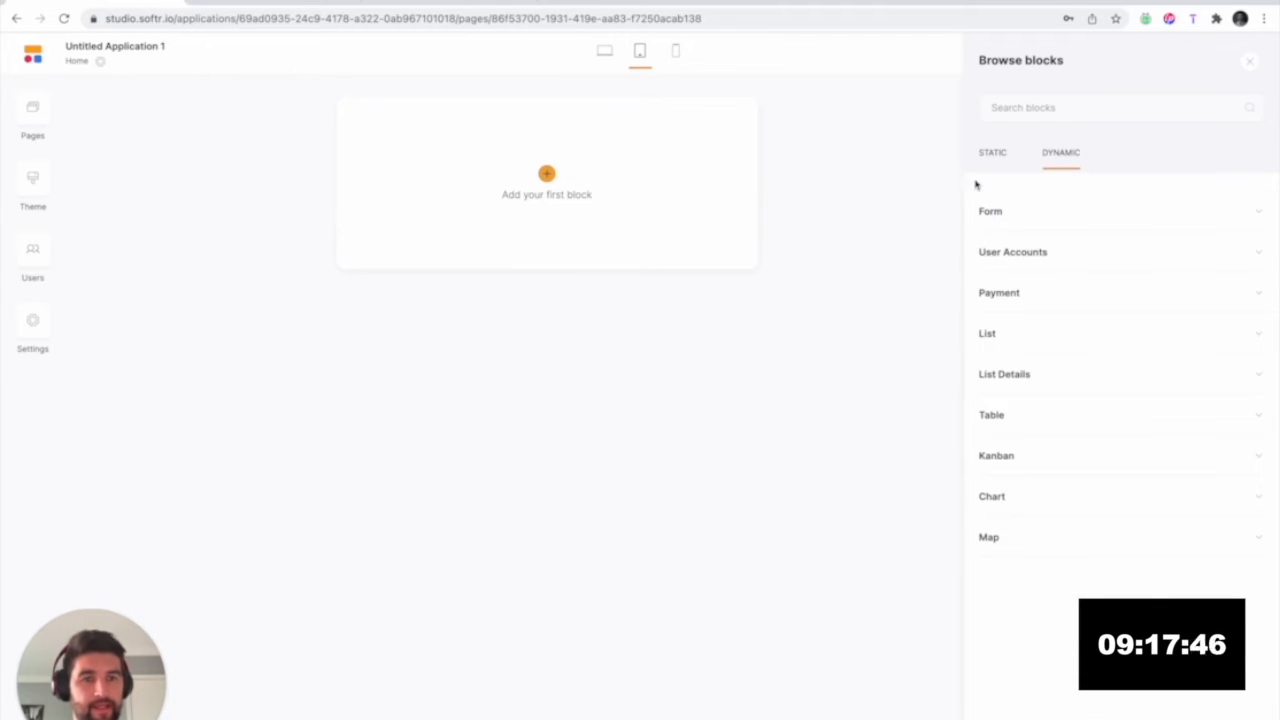
pyautogui.click(988, 152)
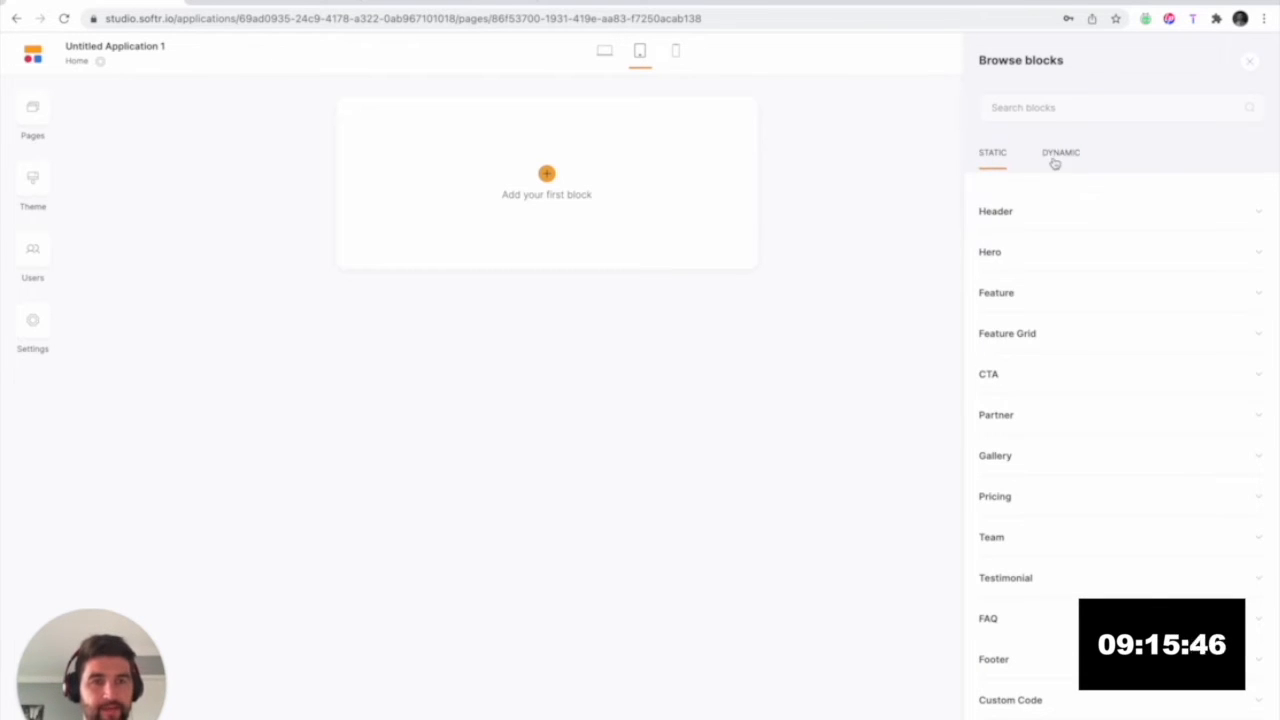
pyautogui.click(1023, 455)
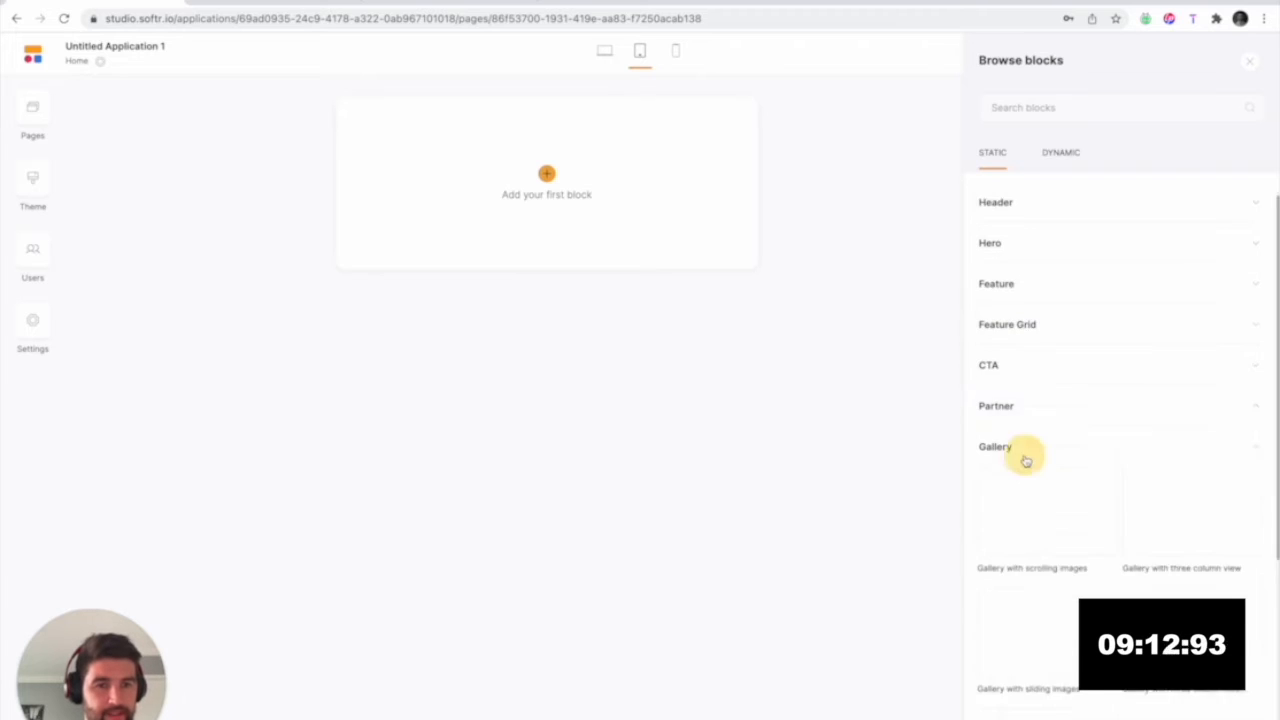
# - Browse the dynamic List blocks and add the list with deletable elements to the Home page
pyautogui.click(1051, 165)
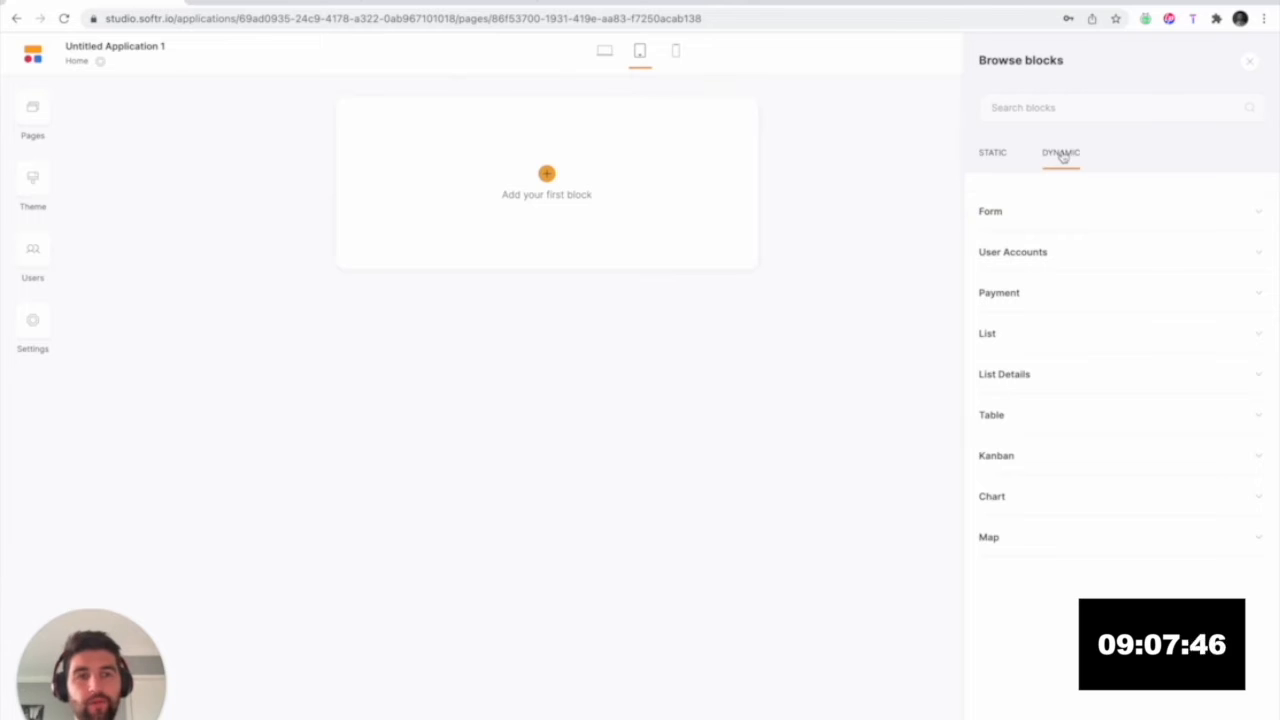
pyautogui.click(1033, 340)
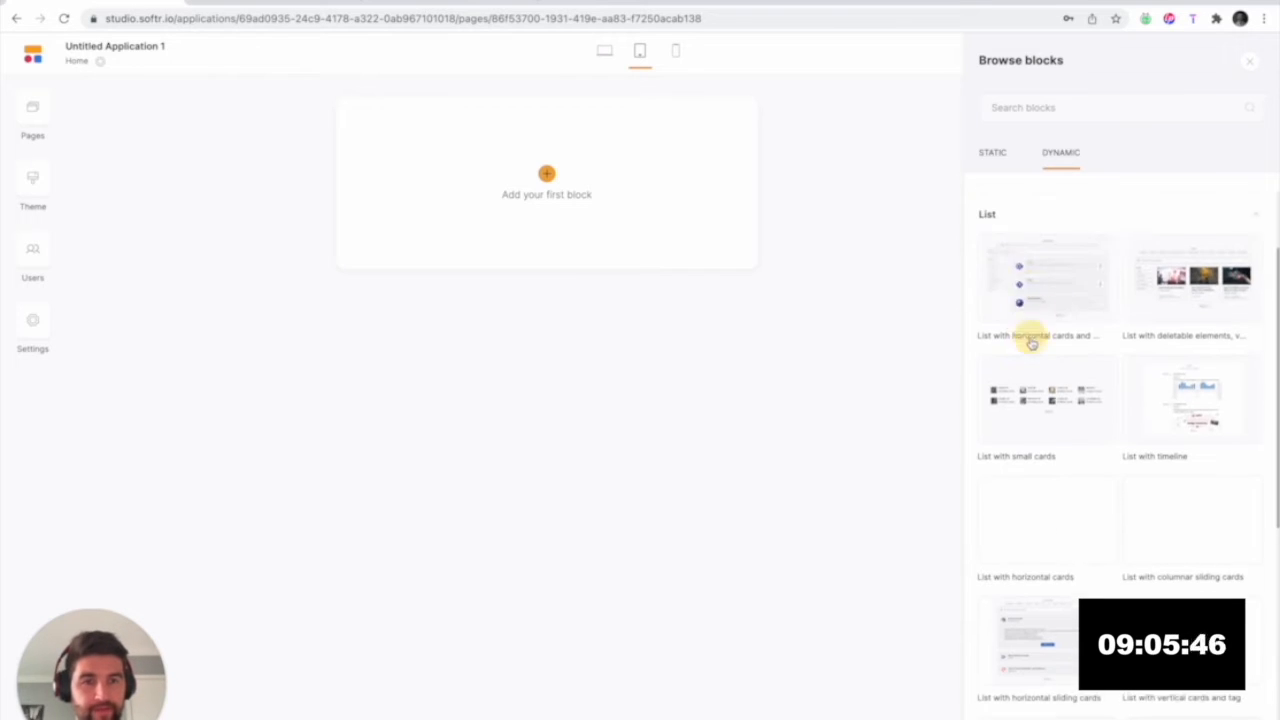
pyautogui.moveTo(1177, 316)
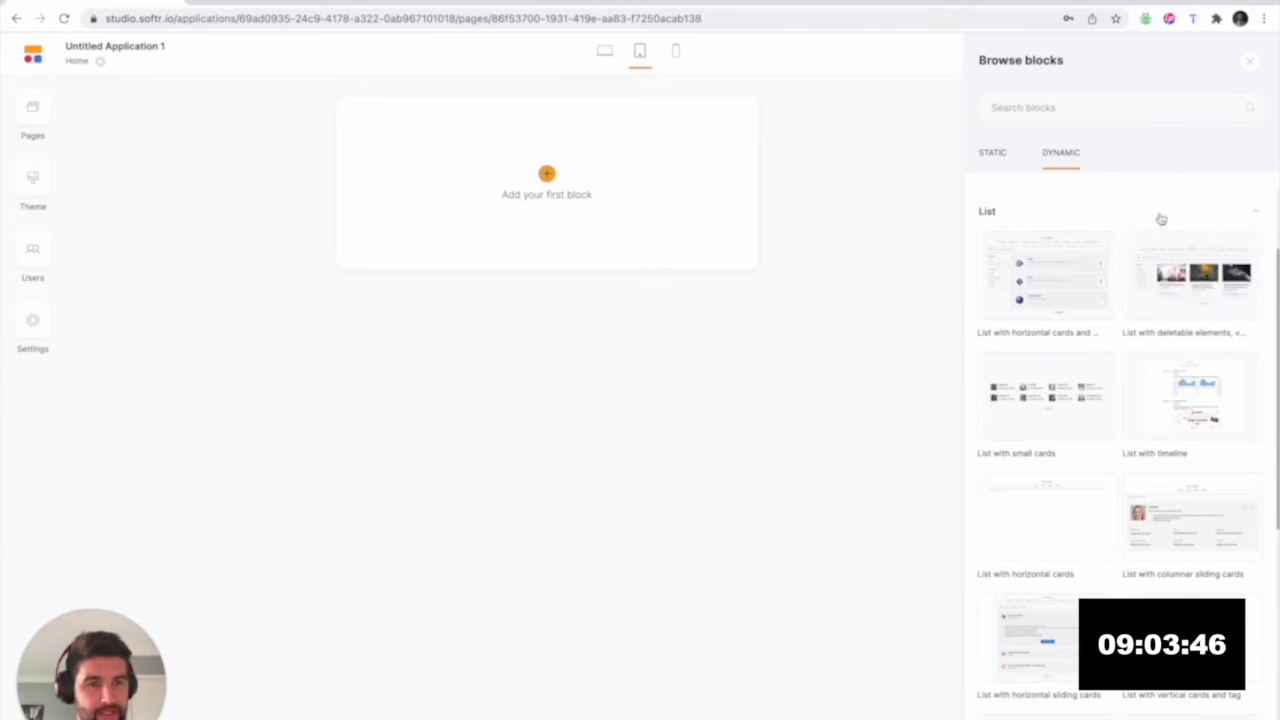
pyautogui.scroll(-1, 1161, 219)
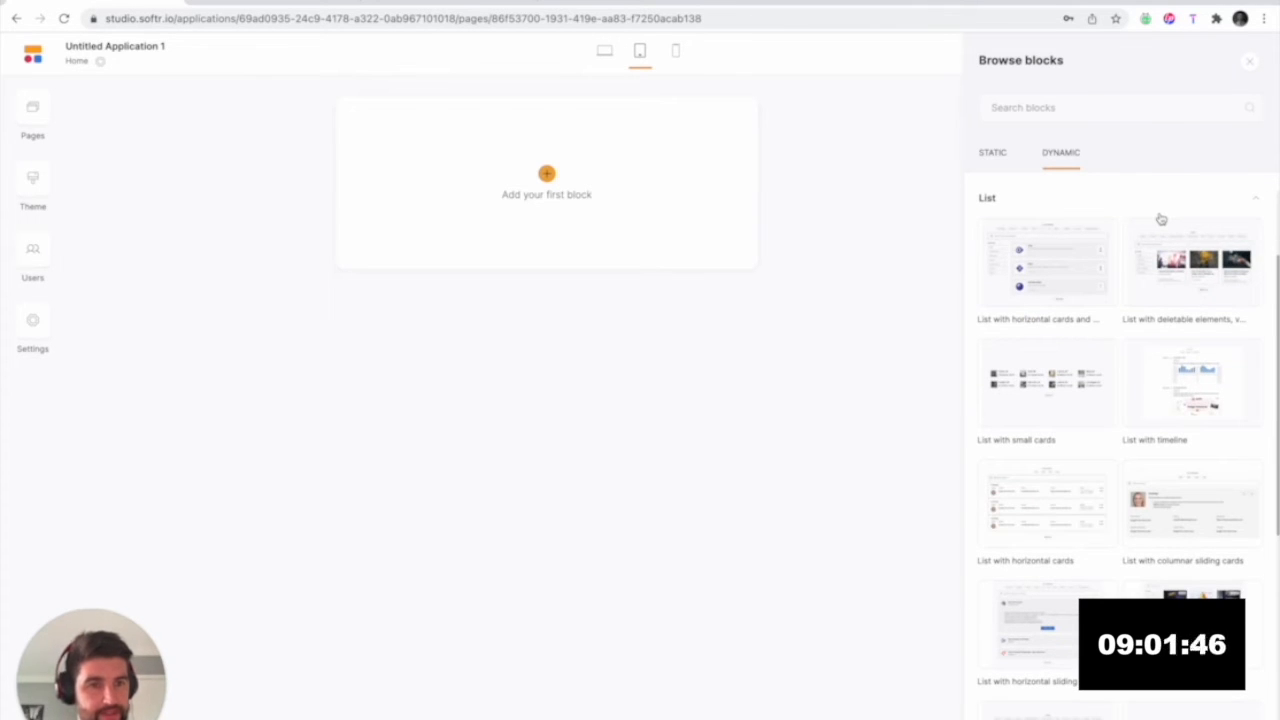
pyautogui.scroll(-3, 1161, 219)
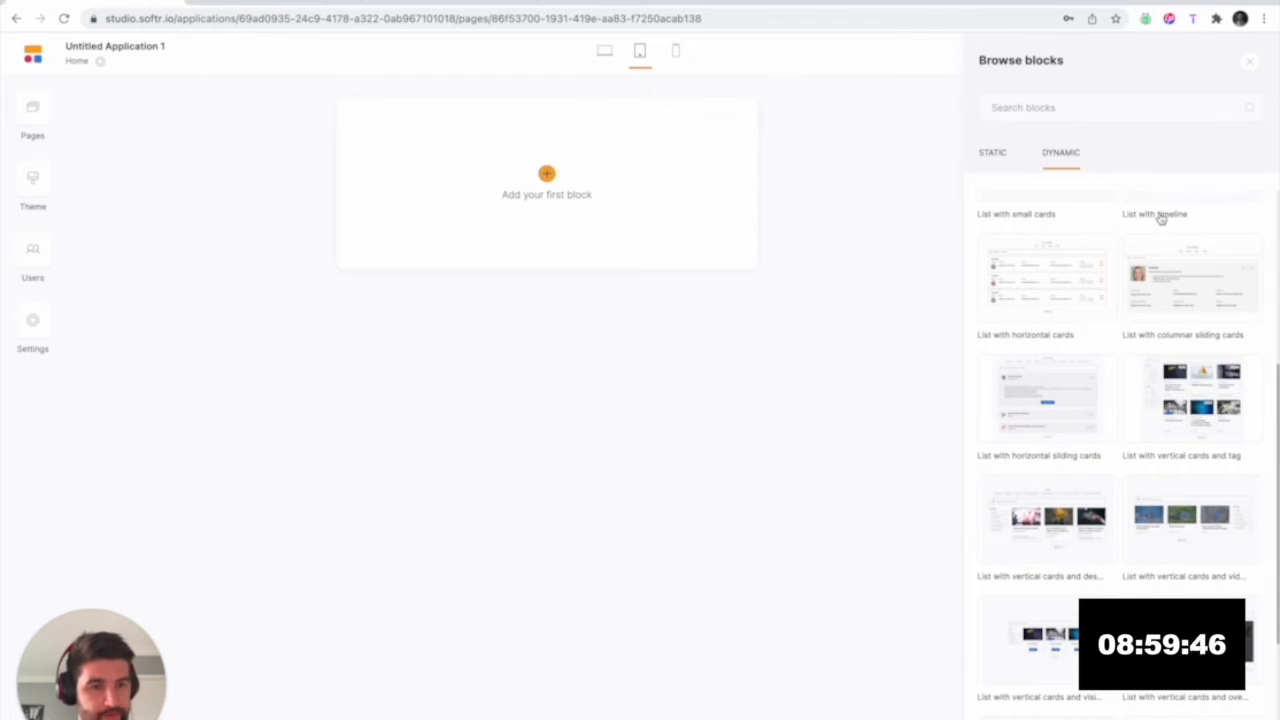
pyautogui.scroll(-1, 1170, 505)
pyautogui.scroll(5, 1170, 505)
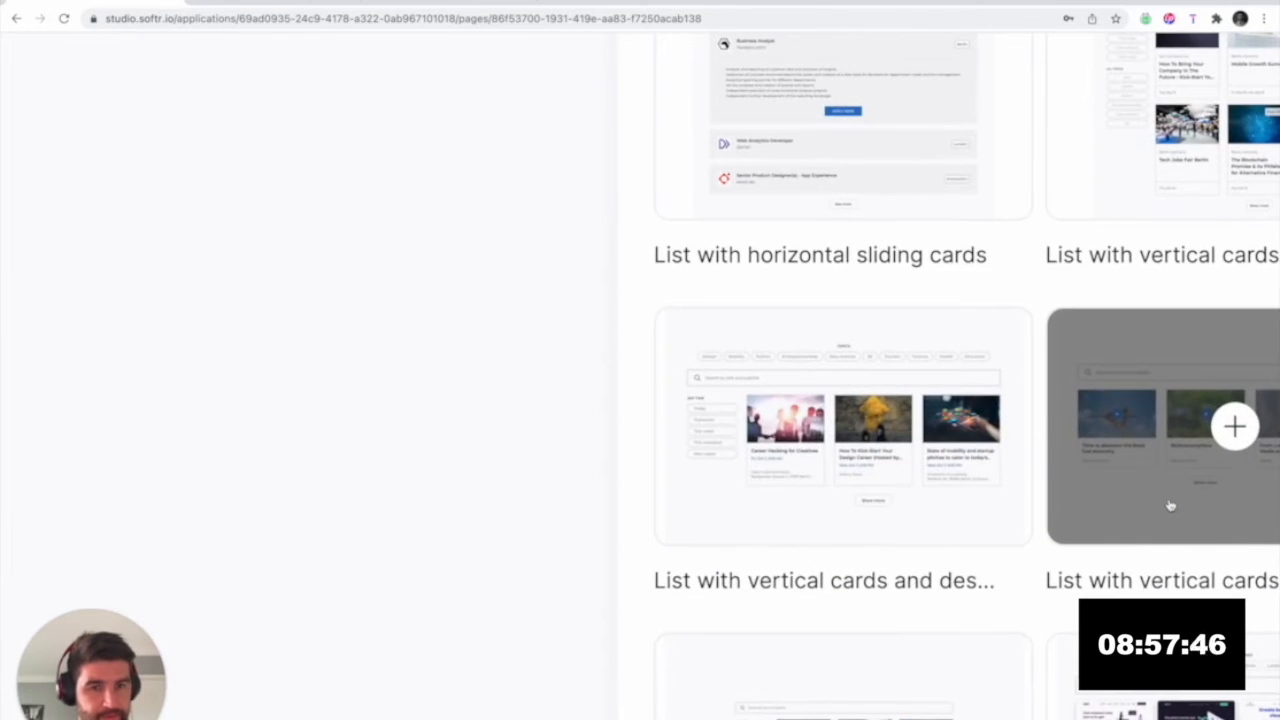
pyautogui.scroll(-5, 1170, 505)
pyautogui.scroll(1, 1170, 505)
pyautogui.scroll(1, 1163, 173)
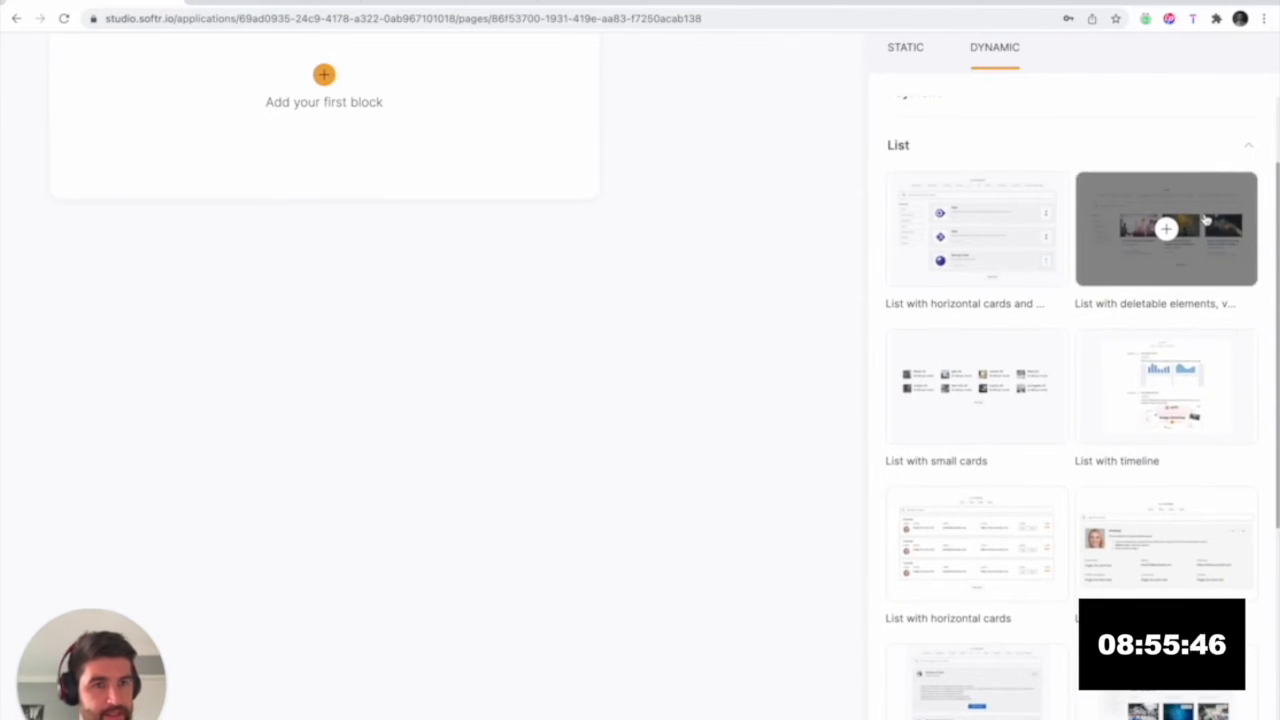
pyautogui.scroll(4, 1206, 219)
pyautogui.scroll(-4, 1206, 219)
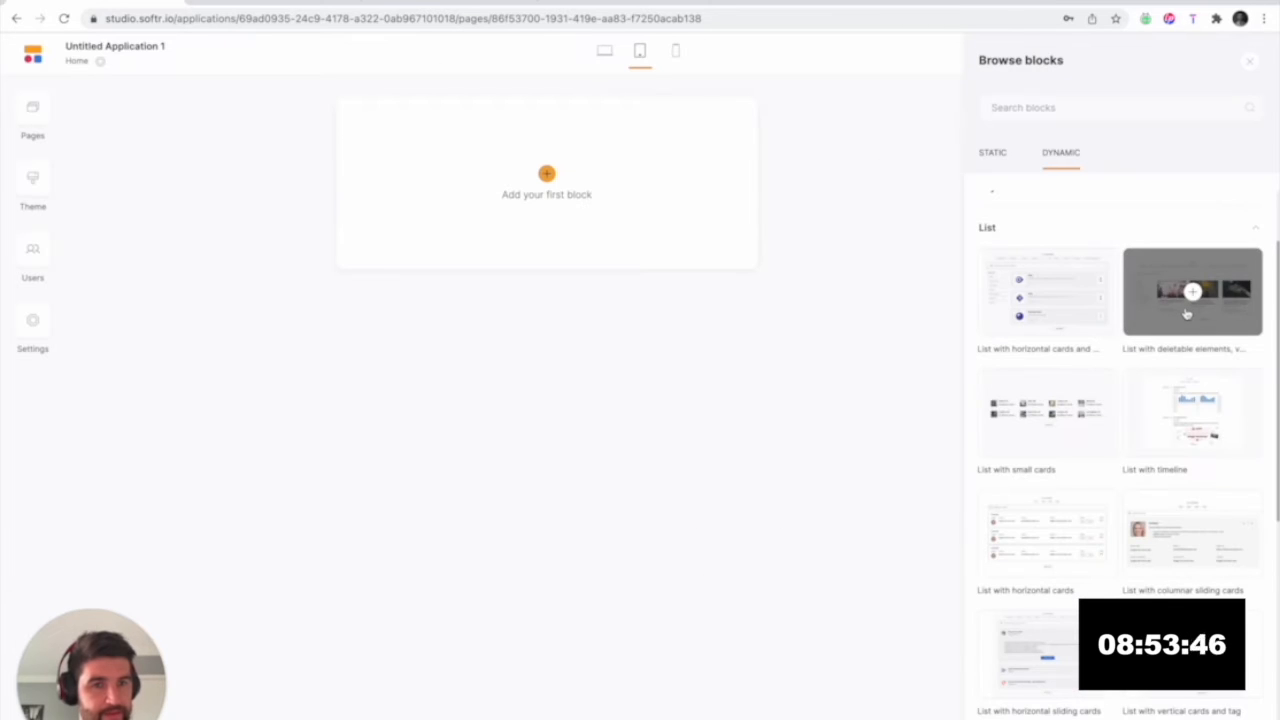
pyautogui.scroll(2, 1186, 314)
pyautogui.scroll(-3, 1188, 310)
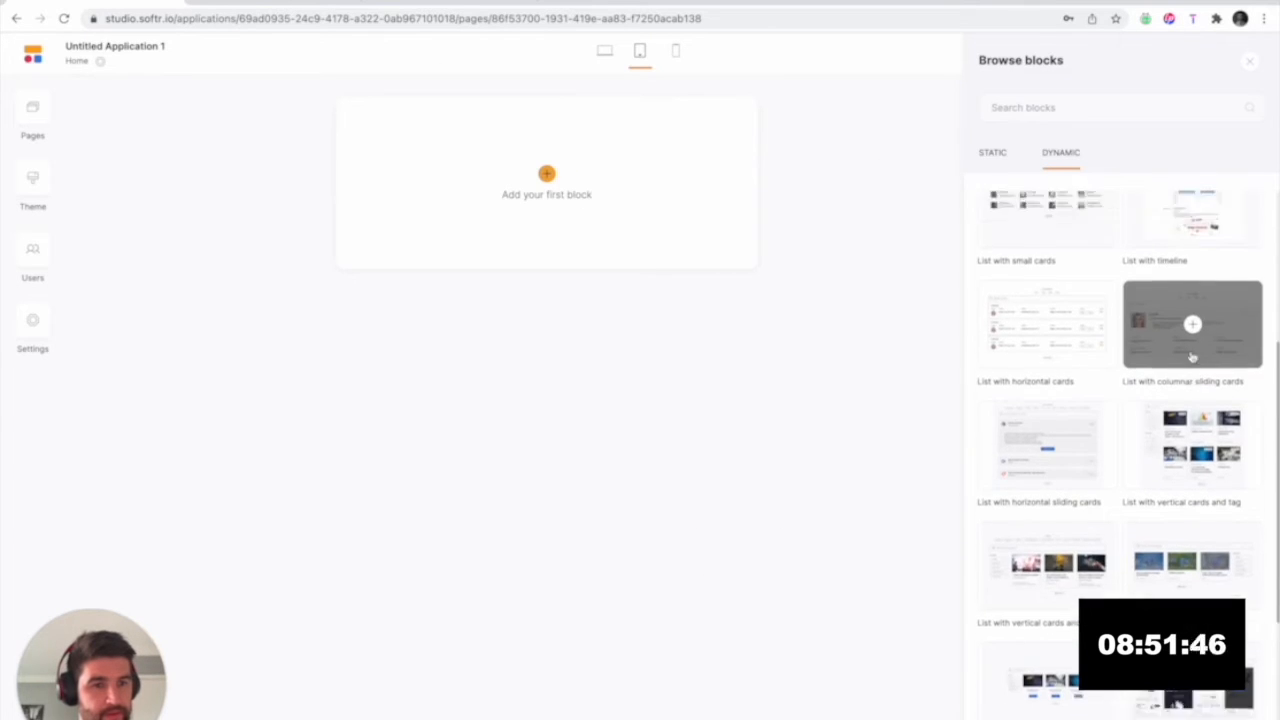
pyautogui.scroll(3, 1190, 325)
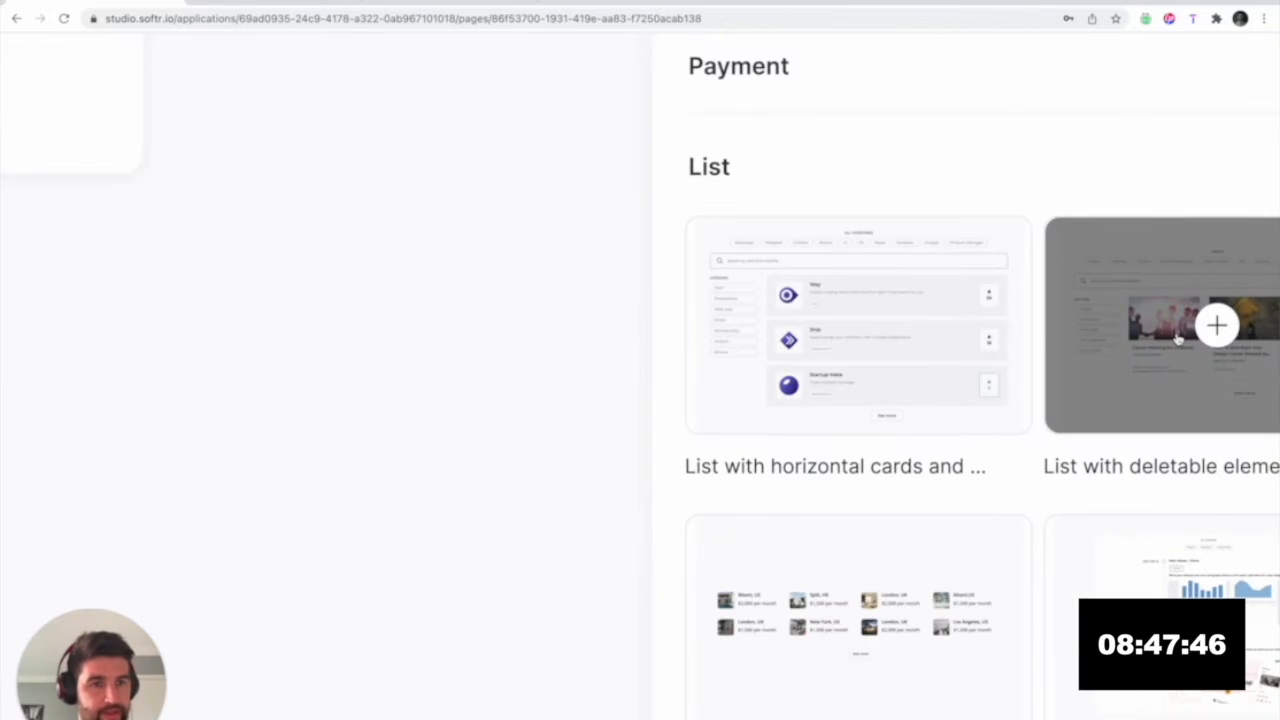
pyautogui.click(1217, 325)
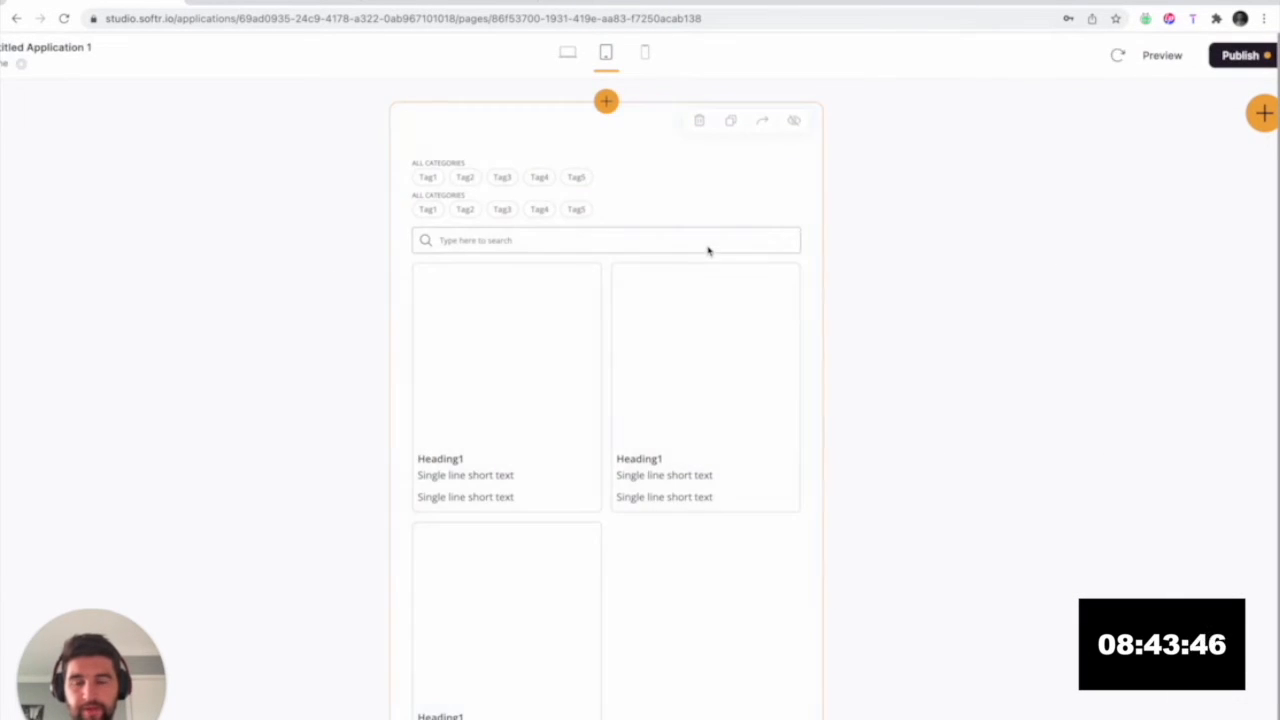
# - Show the Home page in the mobile layout and open the list block's data settings
pyautogui.click(672, 53)
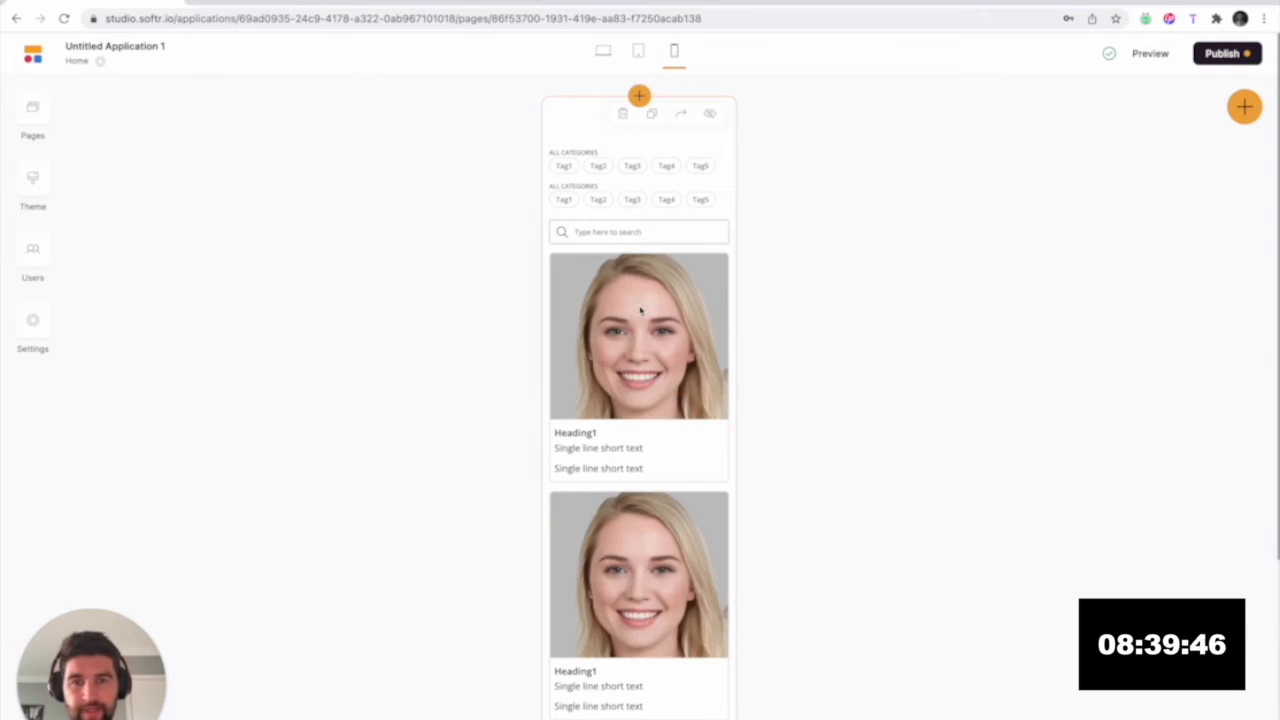
pyautogui.click(644, 375)
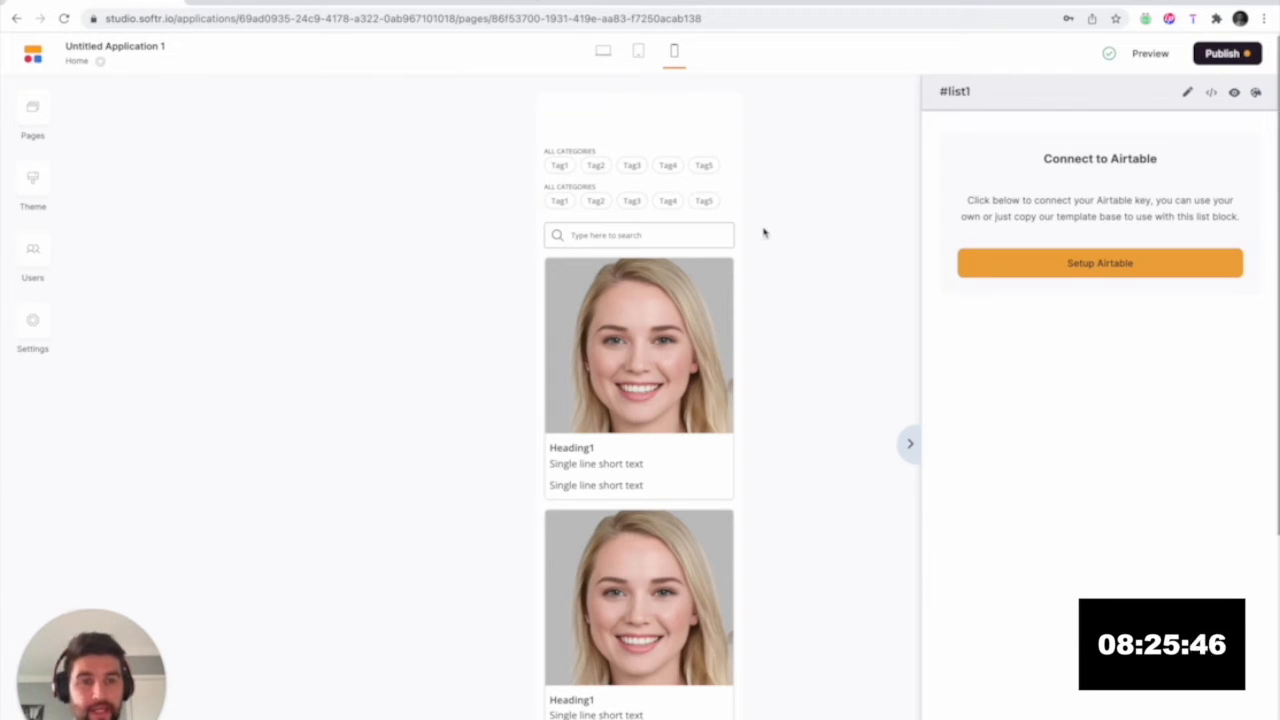
# - Switch to Airtable, check the available import sources, and create a new base from scratch in My First Workspace
pyautogui.click(250, 3)
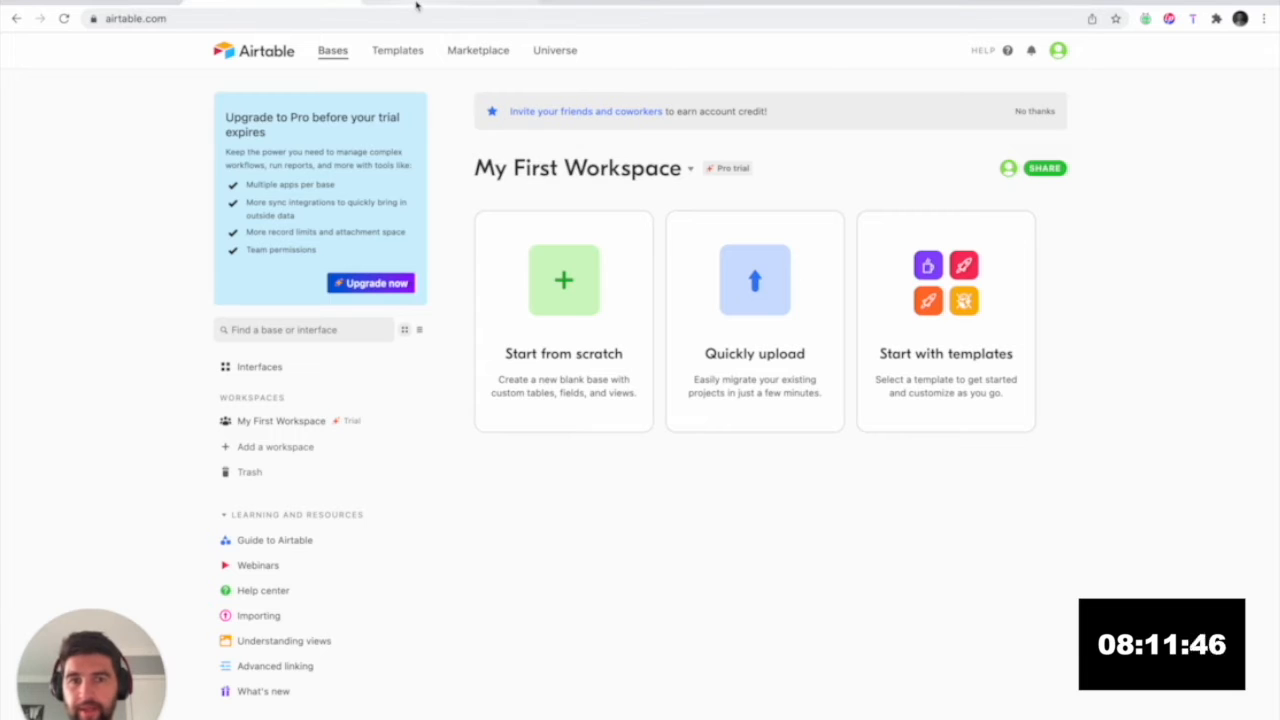
pyautogui.click(757, 280)
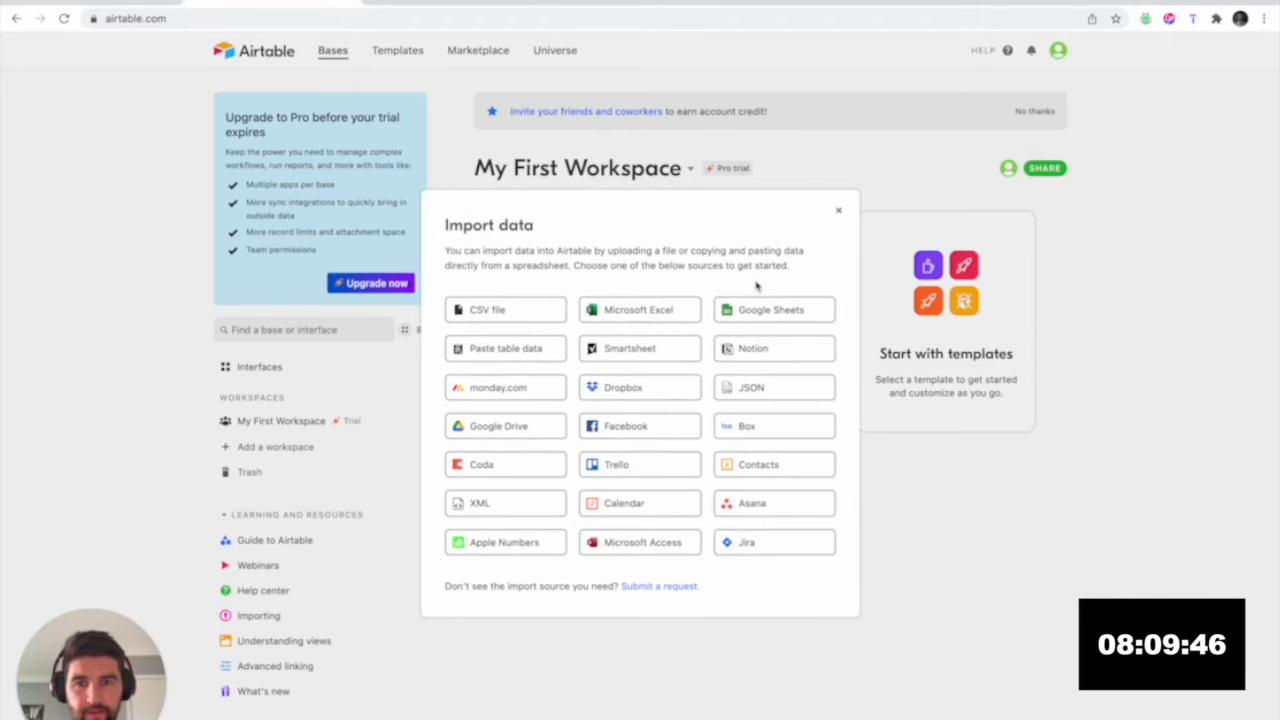
pyautogui.click(839, 214)
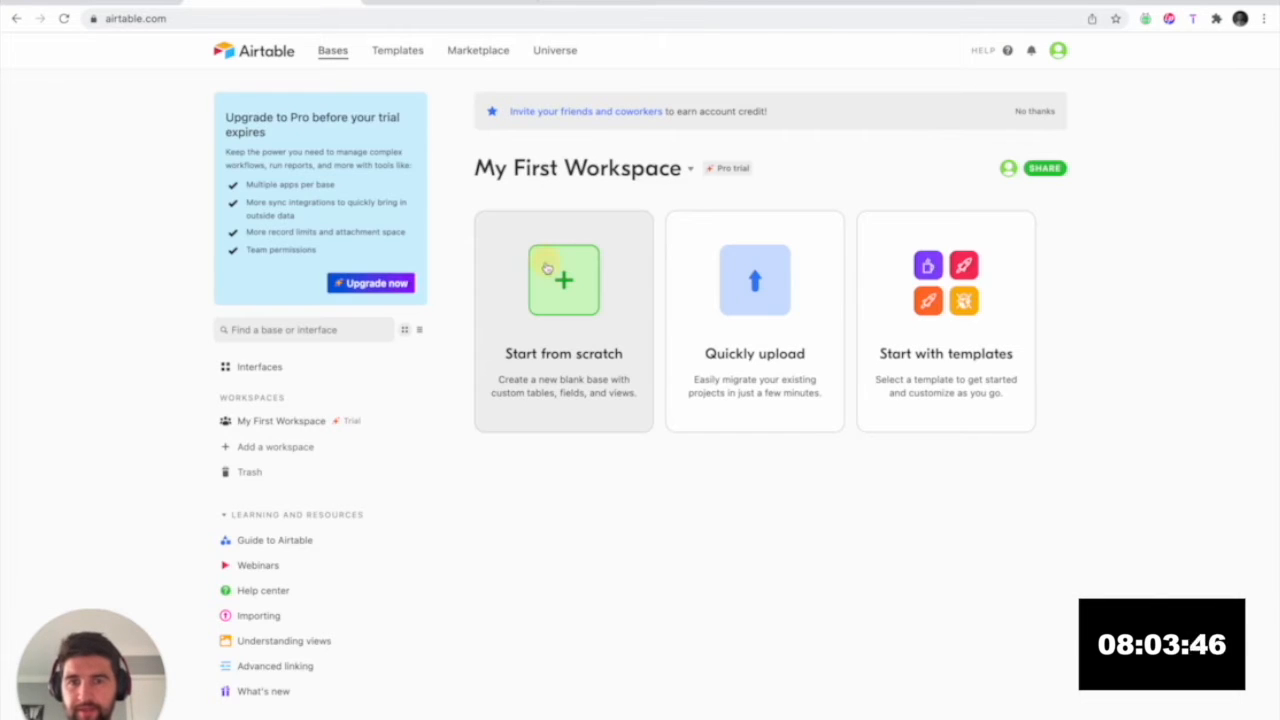
pyautogui.click(547, 268)
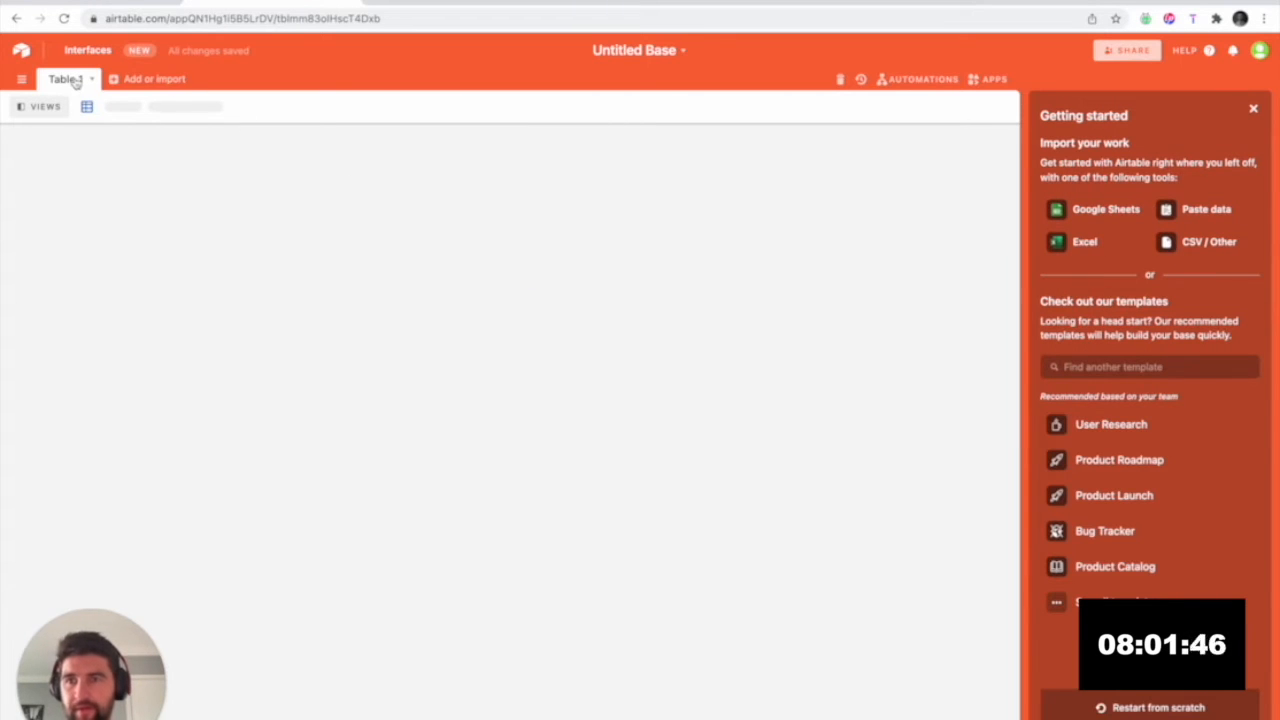
# - Switch to the Google Sheets test database, review its trip columns, copy the trip name header, and return to the Airtable base
pyautogui.click(431, 4)
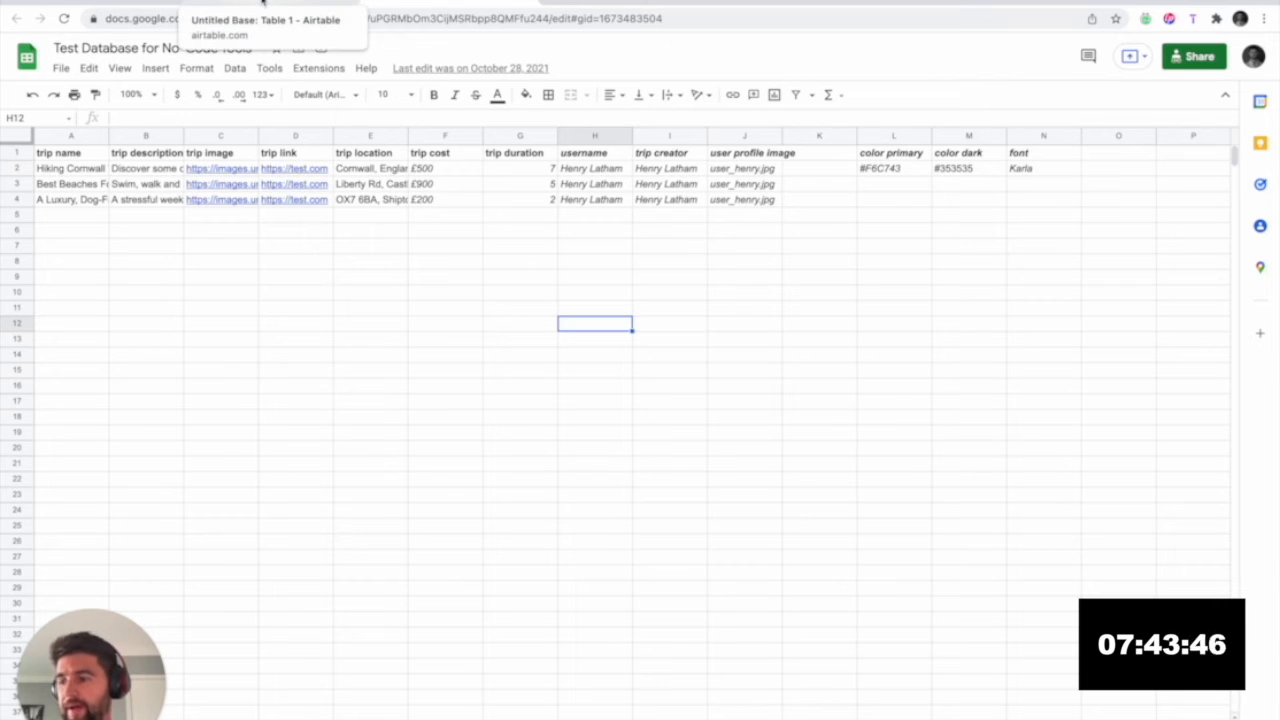
pyautogui.click(263, 8)
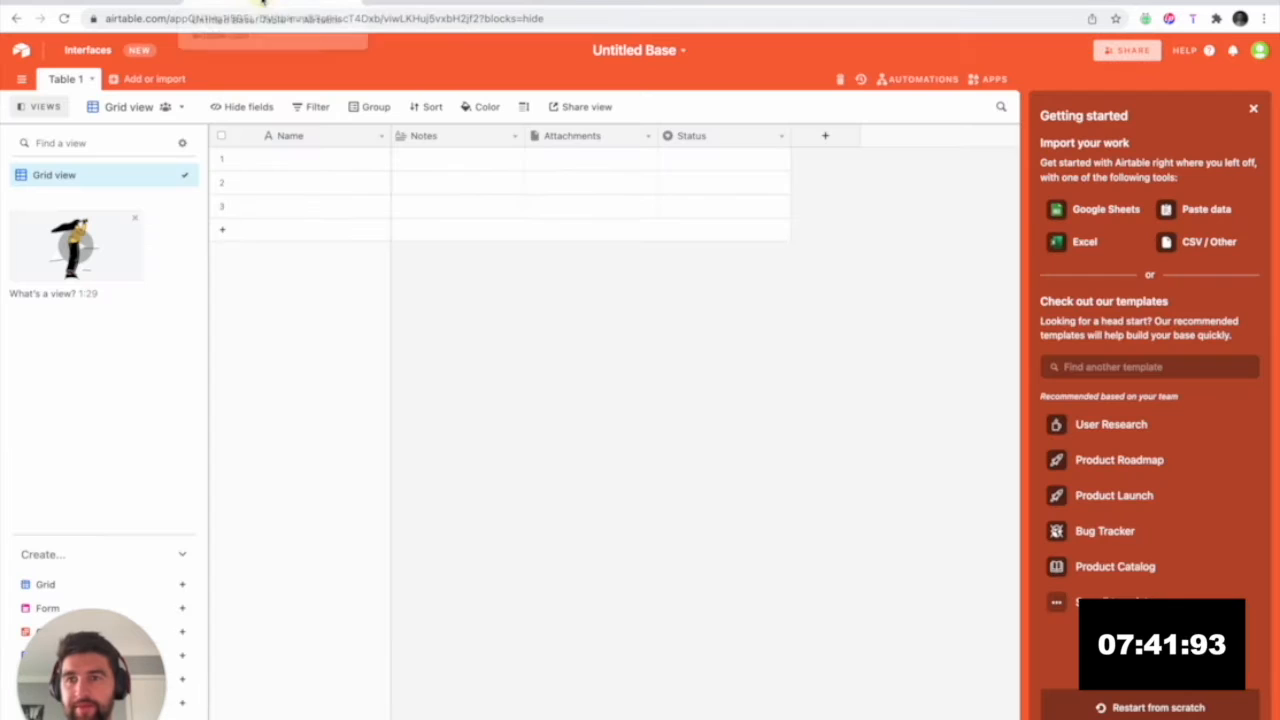
pyautogui.click(406, 8)
pyautogui.click(80, 170)
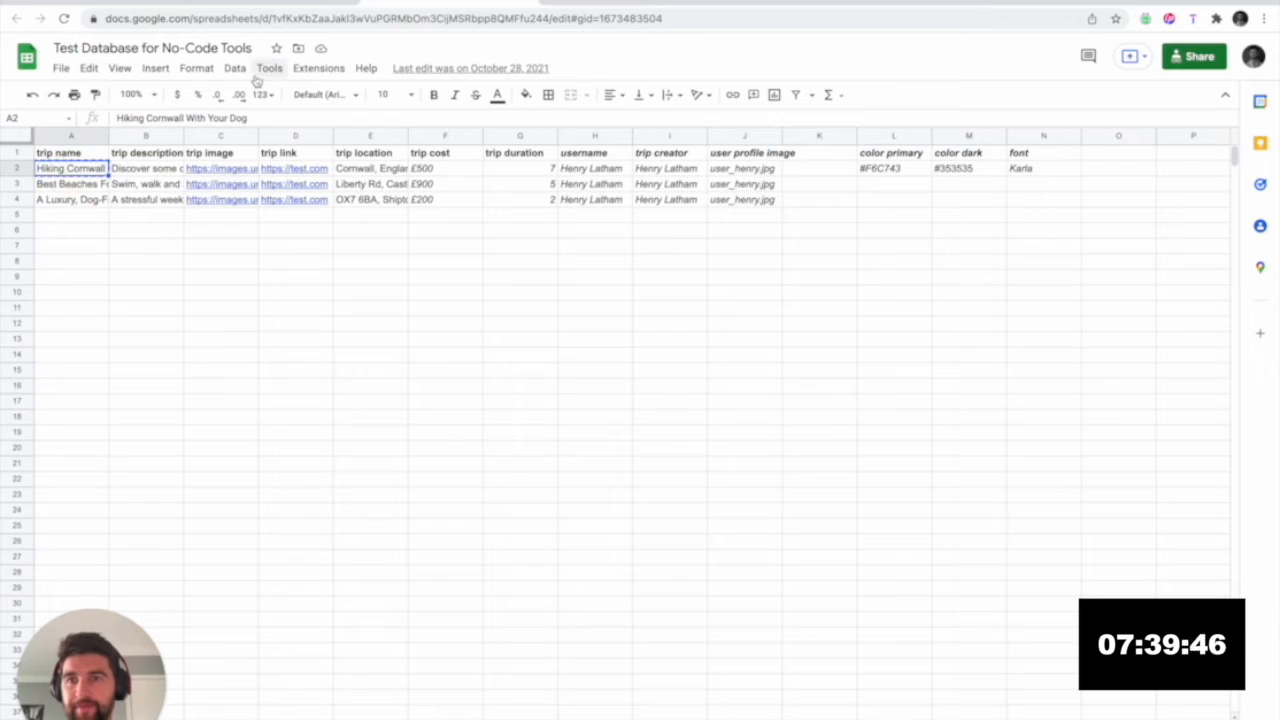
pyautogui.press('Up')
pyautogui.click(291, 9)
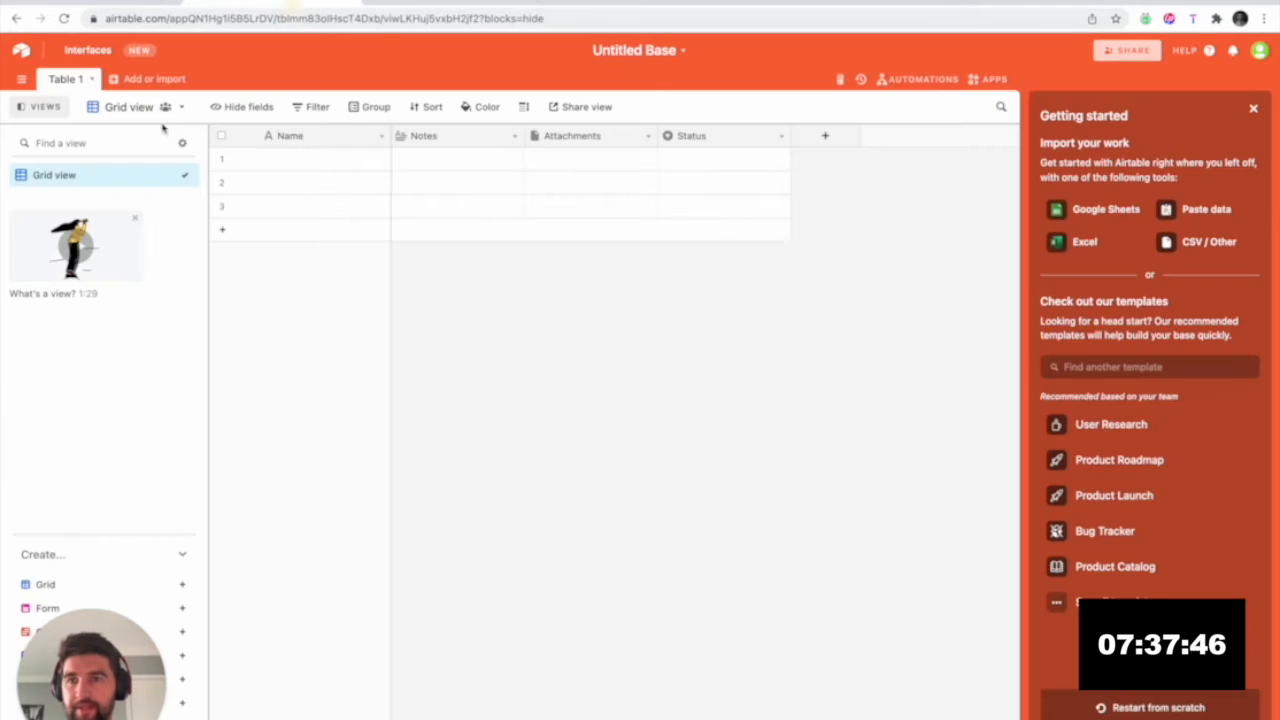
pyautogui.click(318, 142)
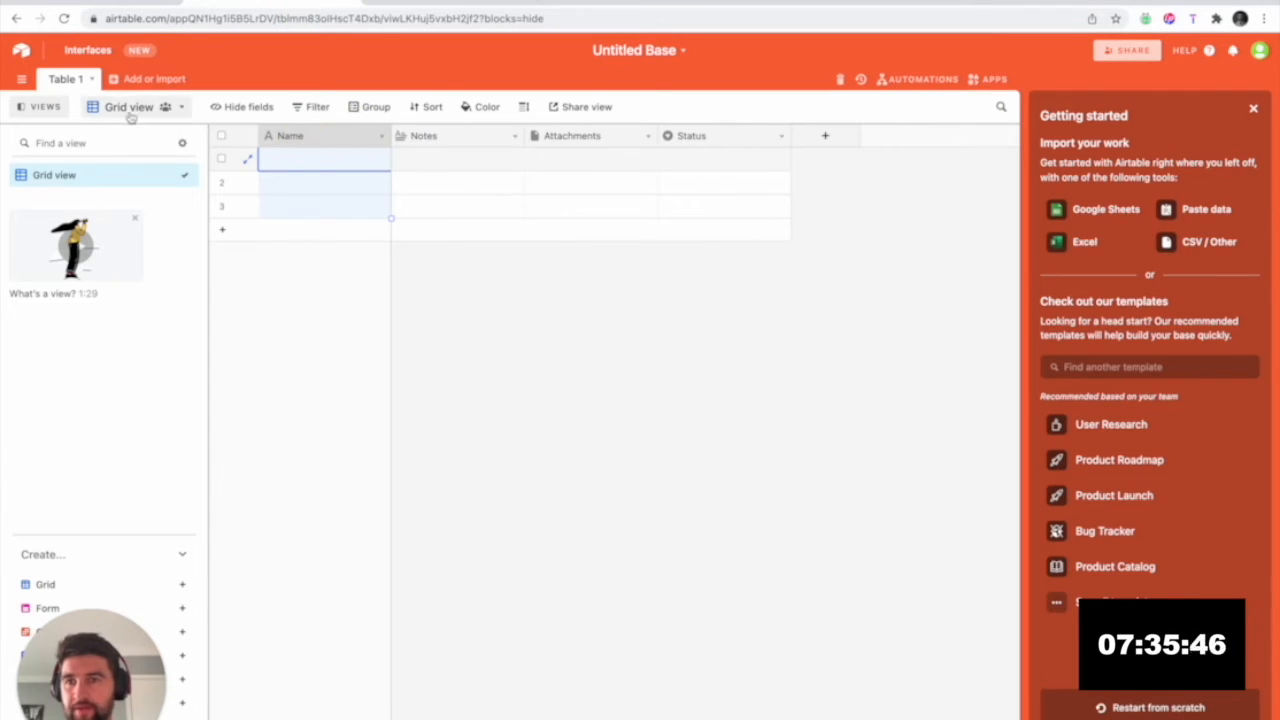
# - Rename Table 1 as Trip
pyautogui.doubleClick(72, 77)
pyautogui.write('Trip')
pyautogui.press('Return')
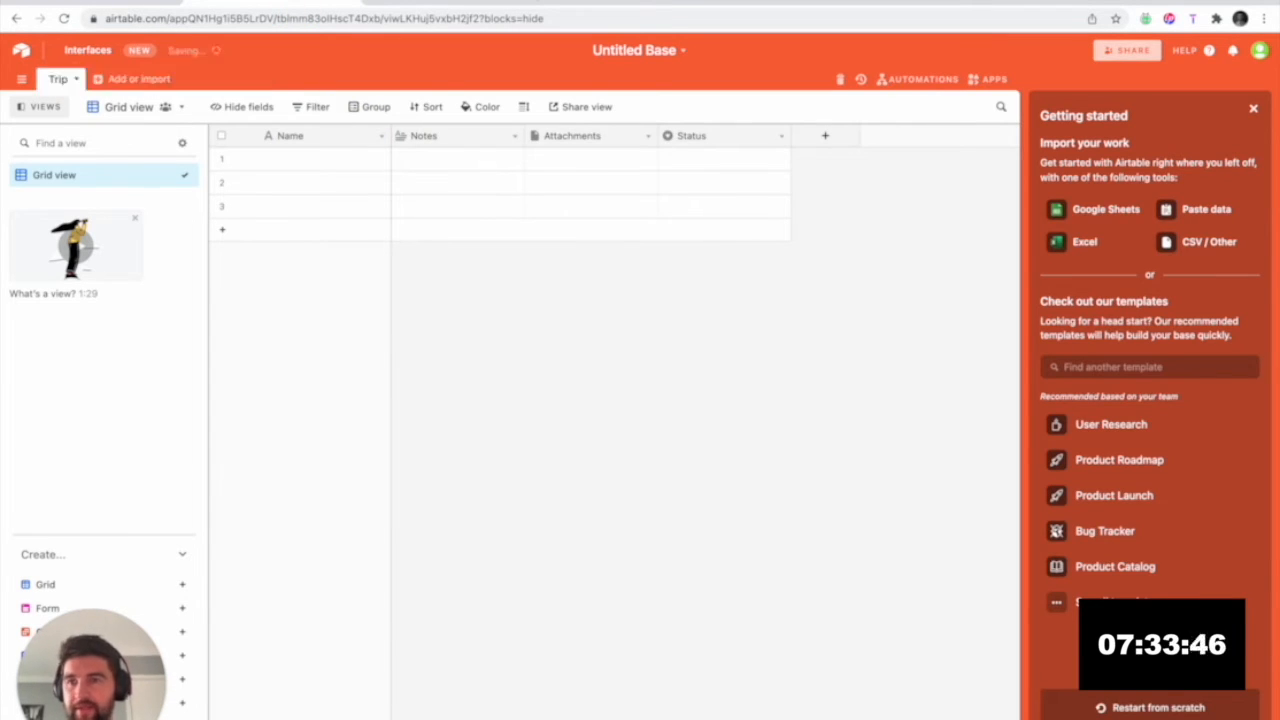
pyautogui.click(288, 137)
pyautogui.click(377, 314)
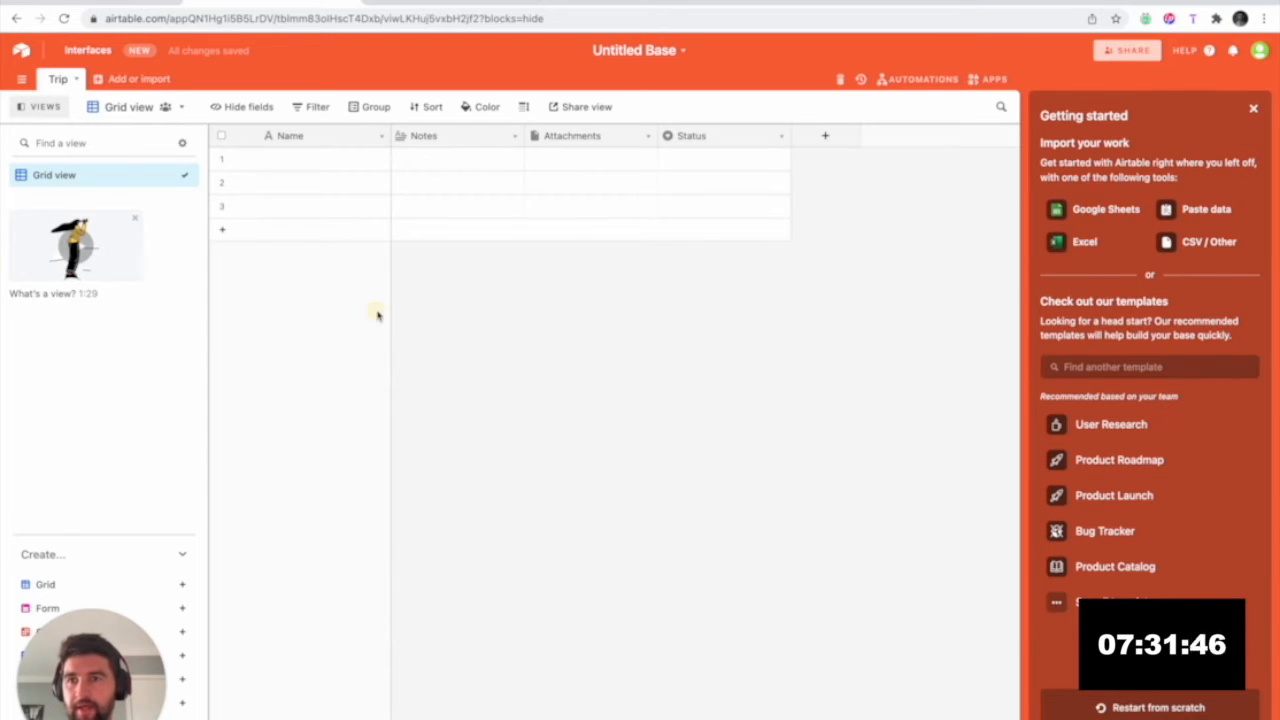
# - Check the trip columns in the Google Sheets database, then make Airtable's Notes field single line text named Description
pyautogui.click(413, 3)
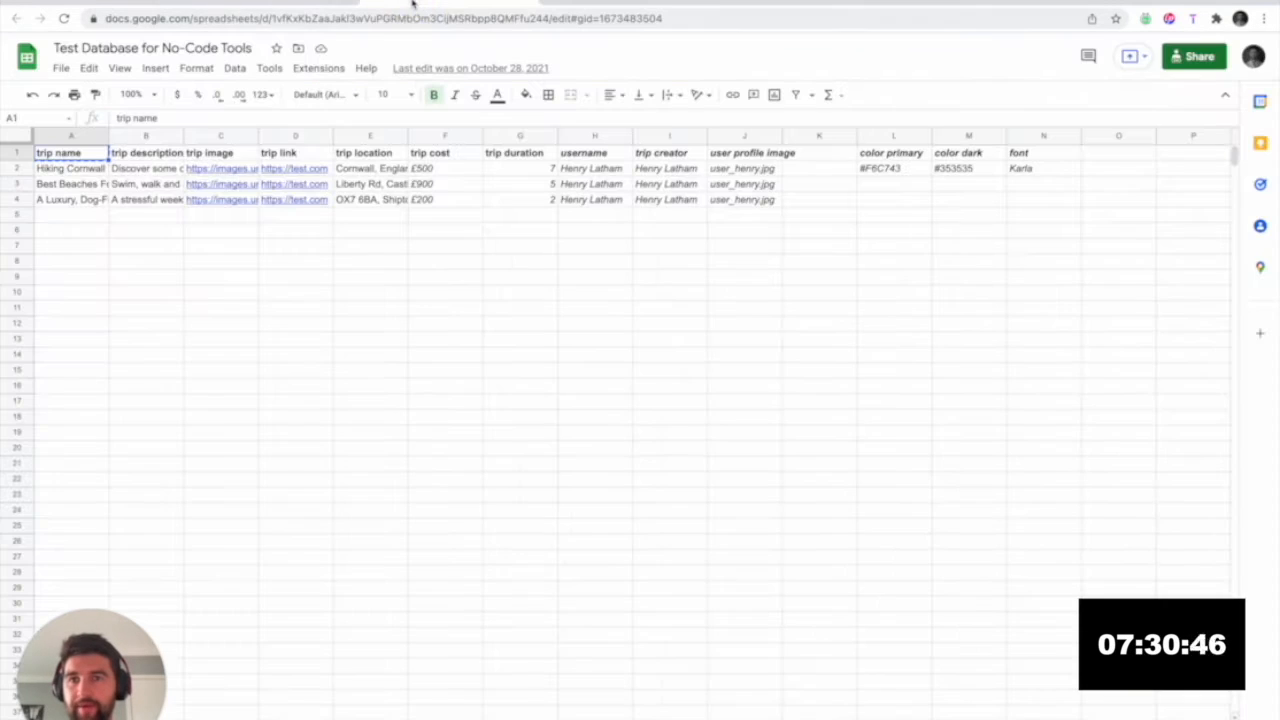
pyautogui.click(302, 5)
pyautogui.click(420, 140)
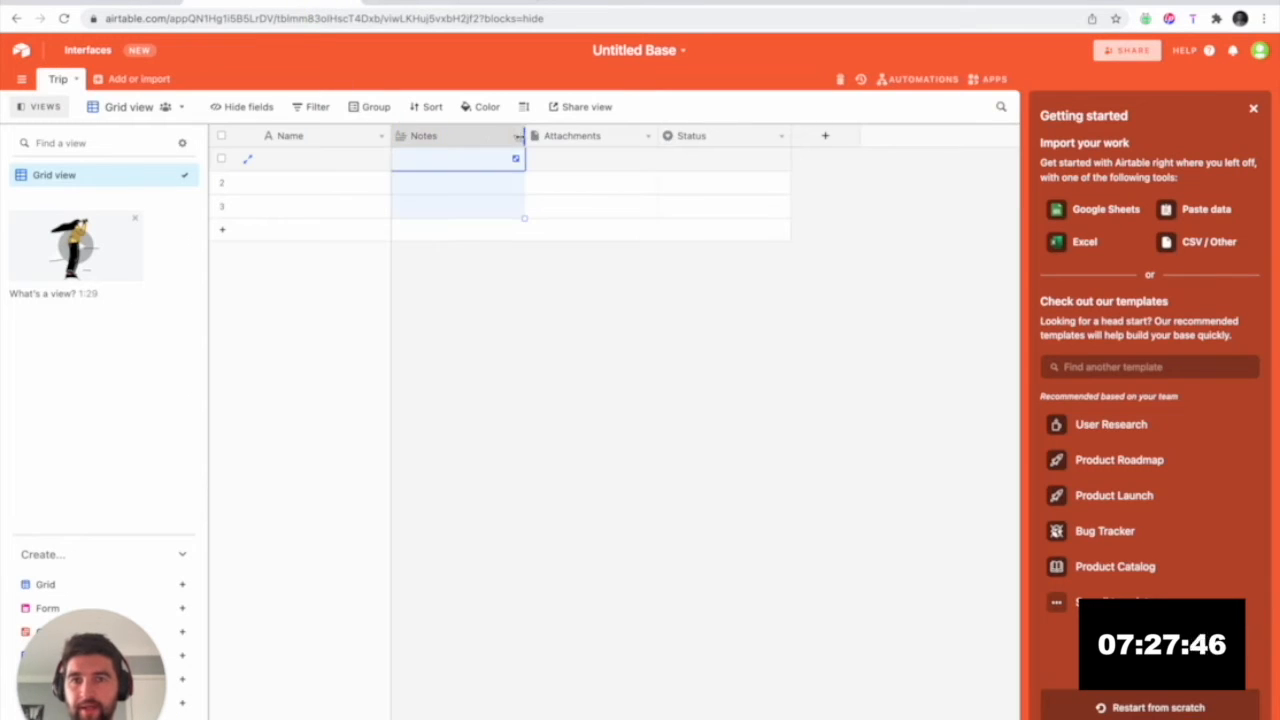
pyautogui.click(513, 137)
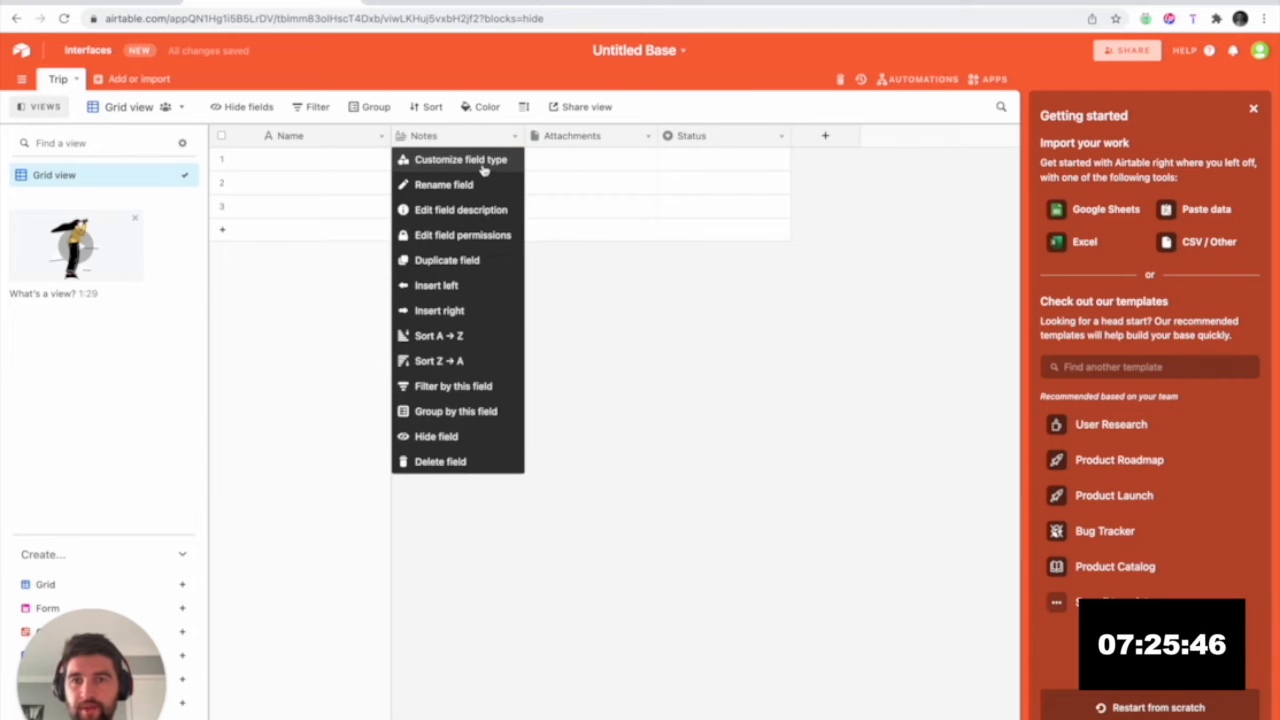
pyautogui.click(484, 168)
pyautogui.click(530, 206)
pyautogui.click(502, 272)
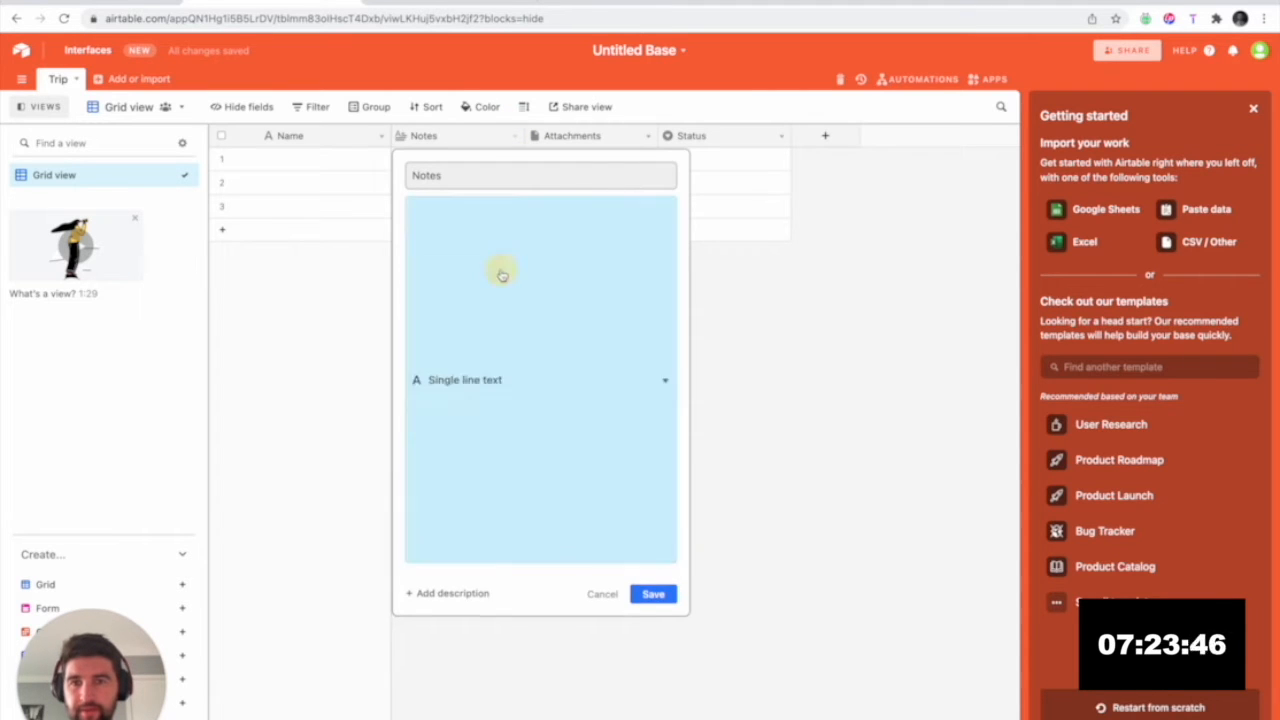
pyautogui.doubleClick(471, 177)
pyautogui.write('Description')
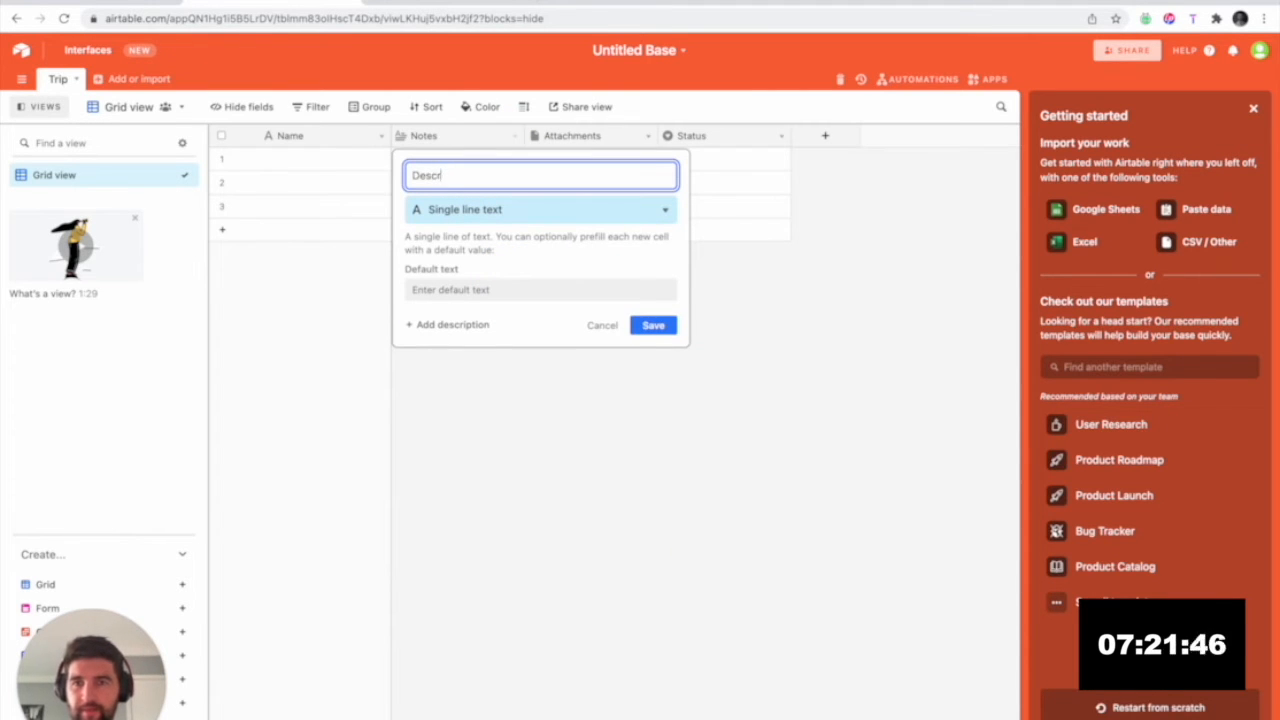
pyautogui.click(647, 137)
pyautogui.click(778, 430)
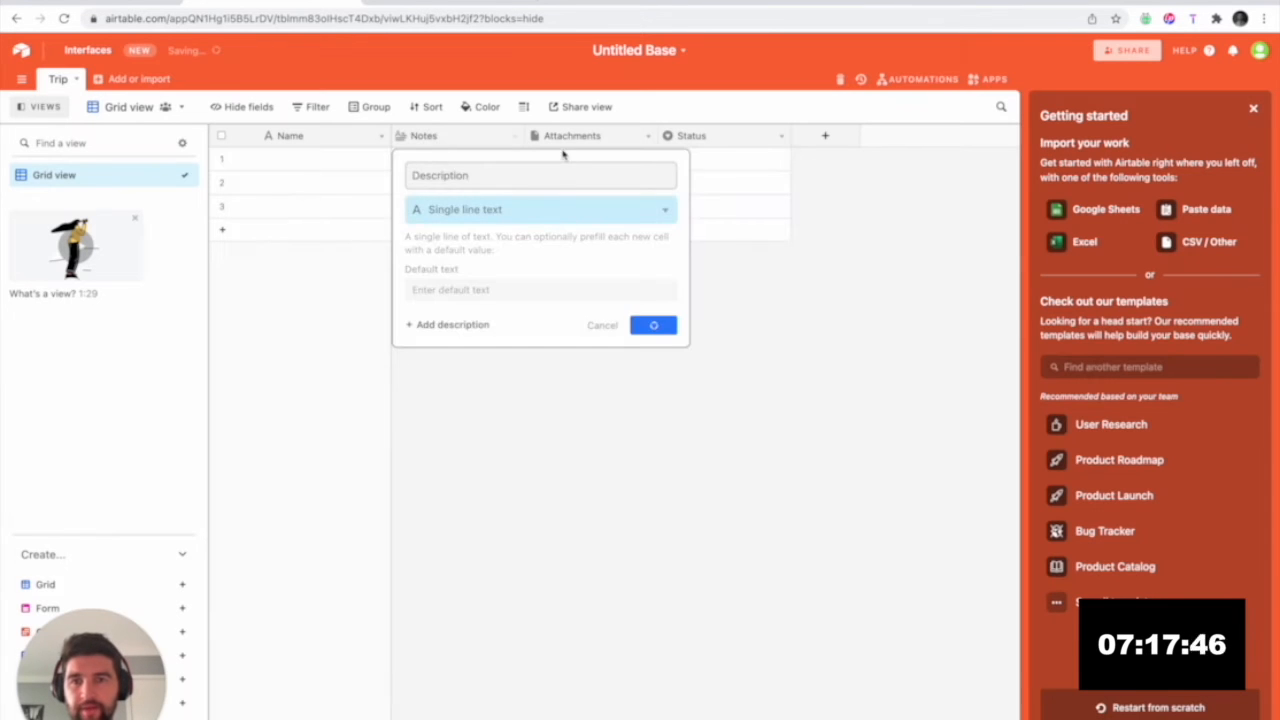
# - Open the Attachments field's settings and browse the available field types for one suited to trip images
pyautogui.click(617, 135)
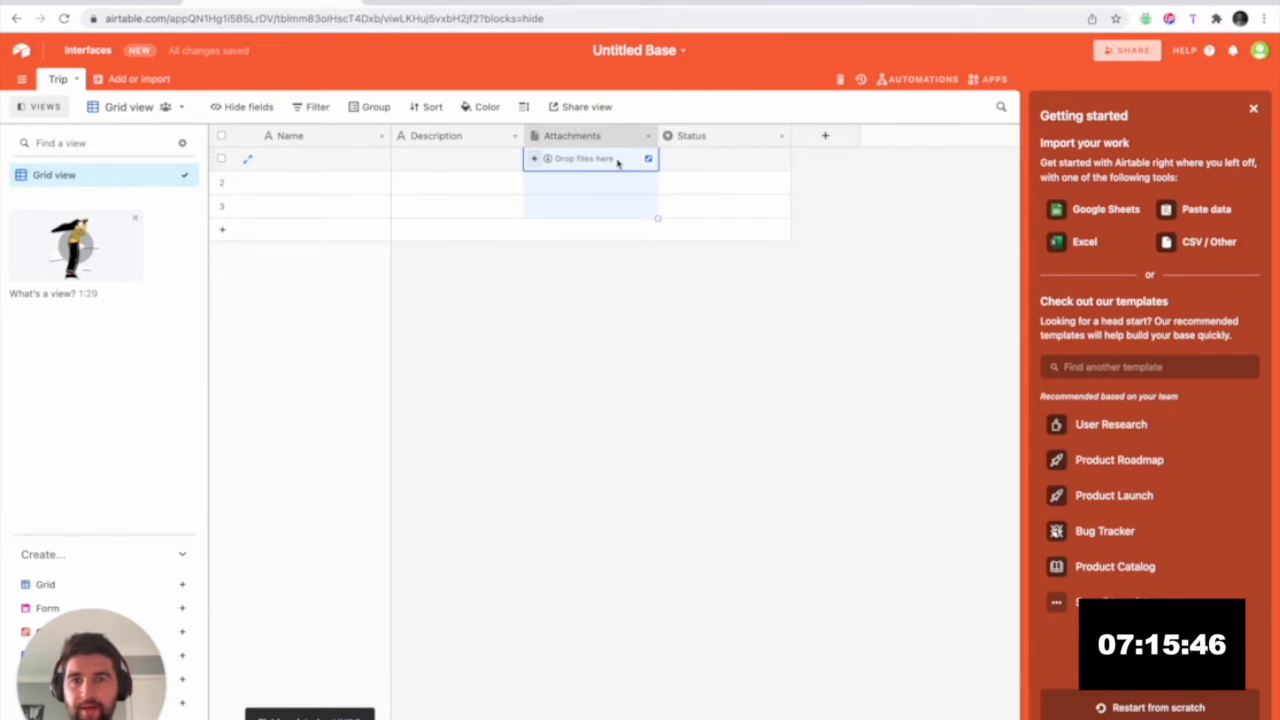
pyautogui.click(647, 135)
pyautogui.click(618, 160)
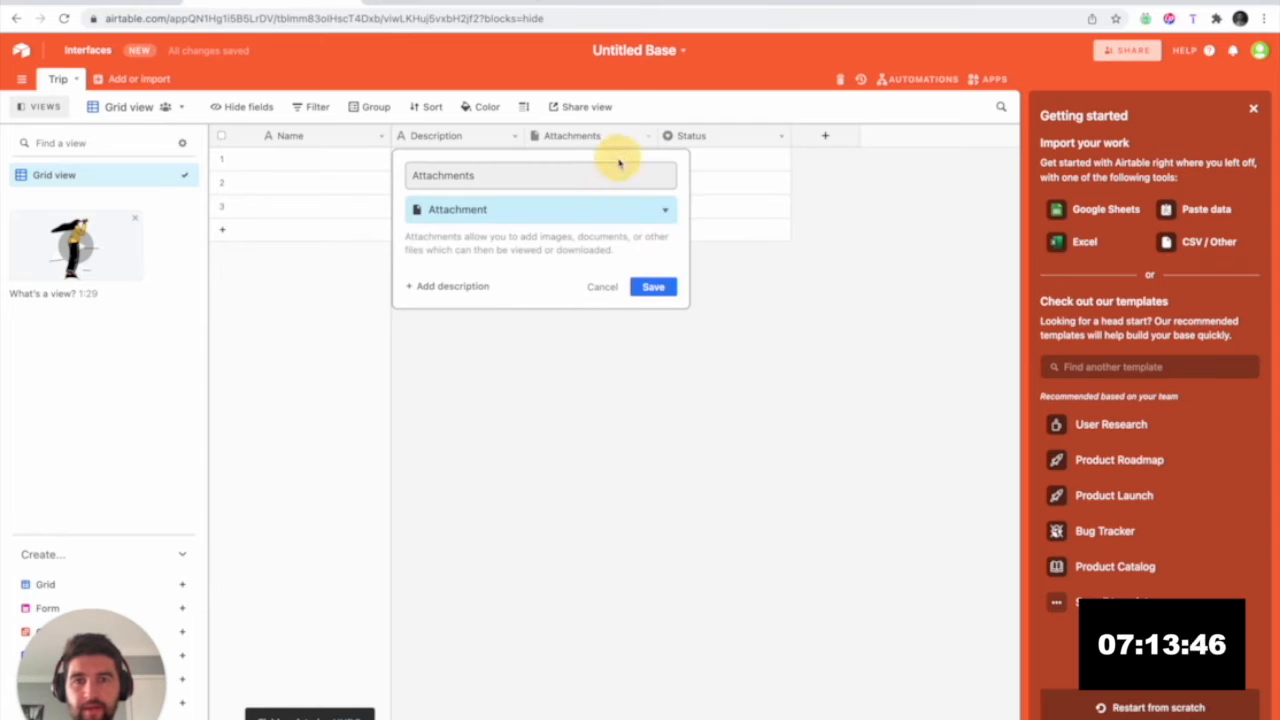
pyautogui.click(571, 214)
pyautogui.scroll(-3, 571, 283)
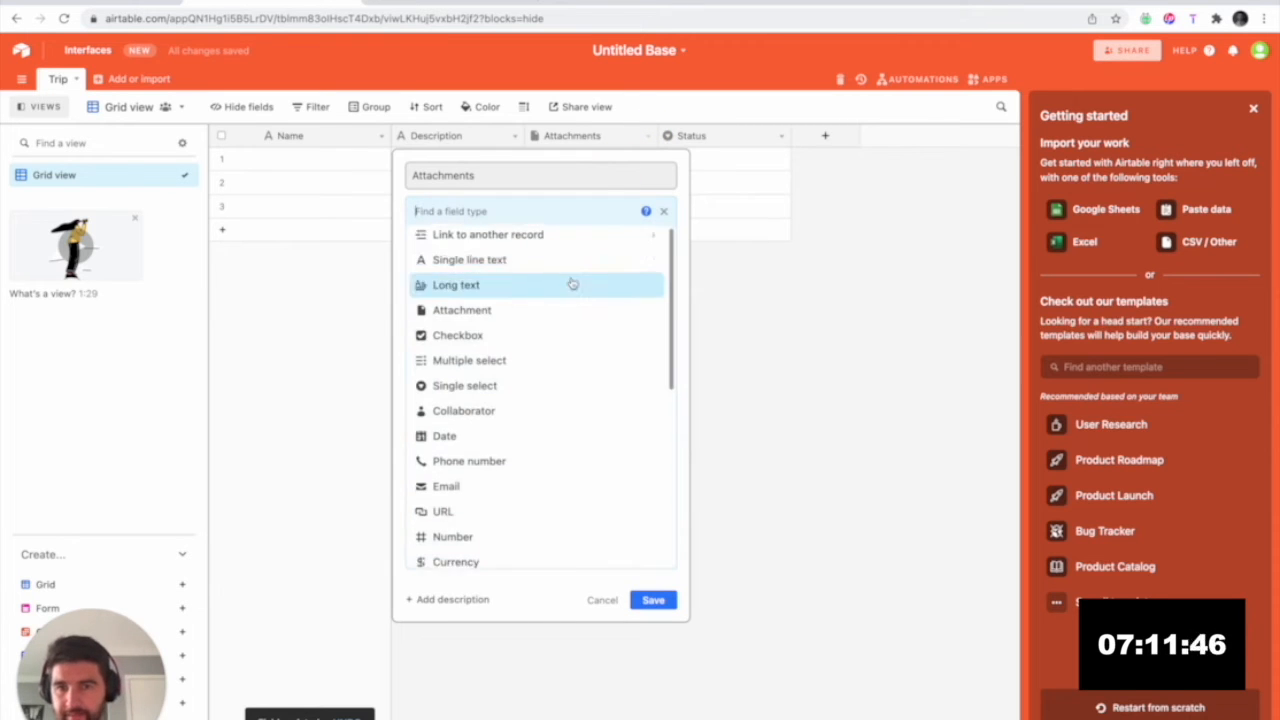
pyautogui.scroll(-5, 571, 283)
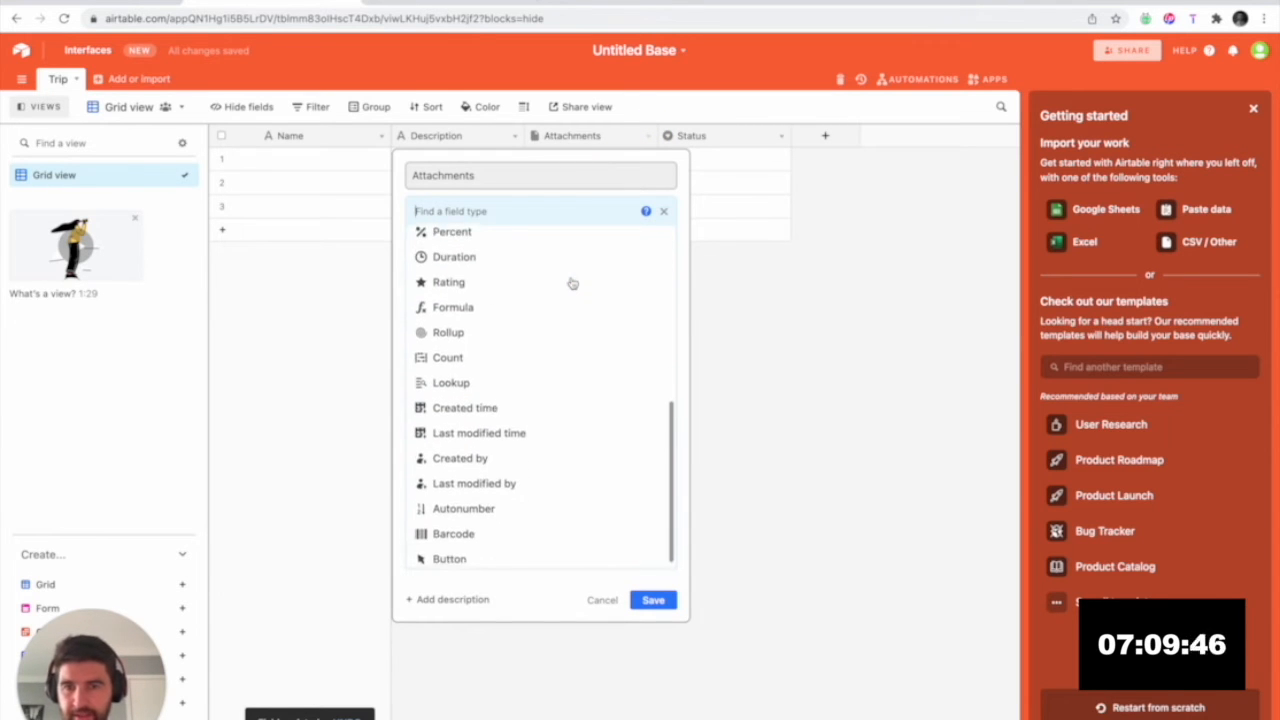
pyautogui.scroll(3, 571, 283)
# - Search the field types for image and save the Attachments field with the Attachment type
pyautogui.click(537, 214)
pyautogui.write('image')
pyautogui.press('super+BackSpace')
pyautogui.write('ia')
pyautogui.press('BackSpace')
pyautogui.press('BackSpace')
pyautogui.write('imag')
pyautogui.click(447, 249)
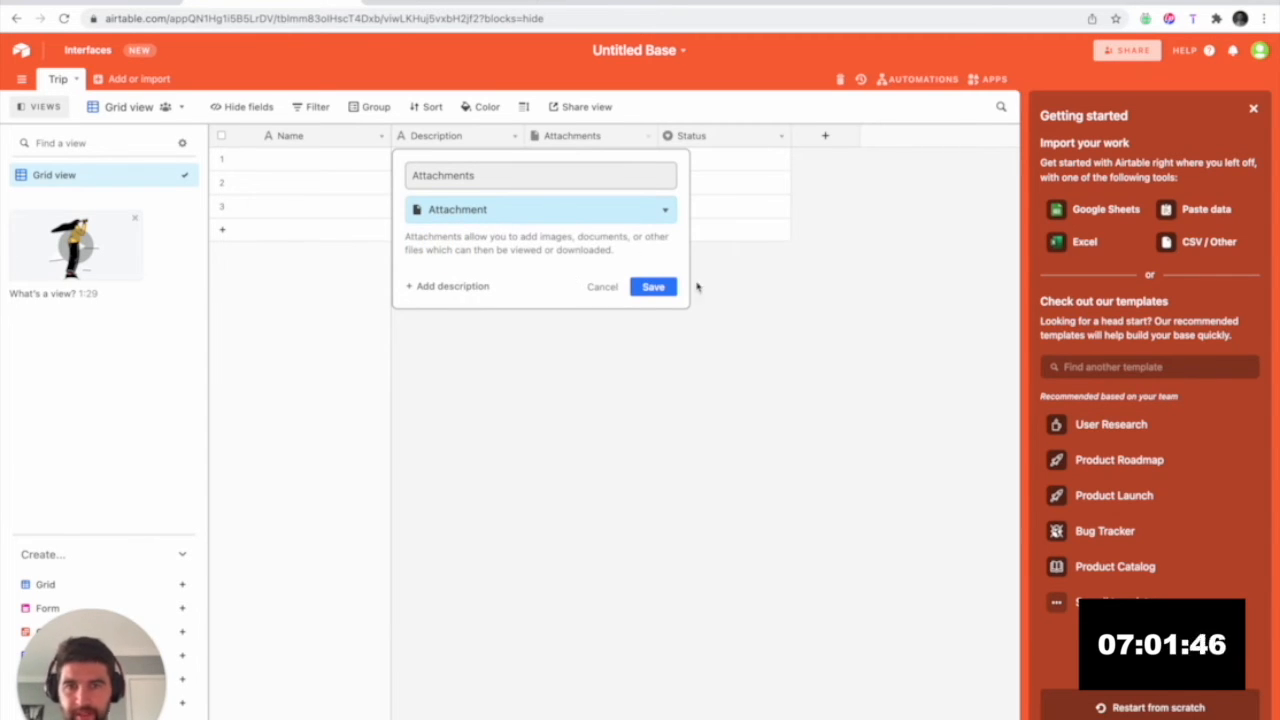
pyautogui.click(652, 287)
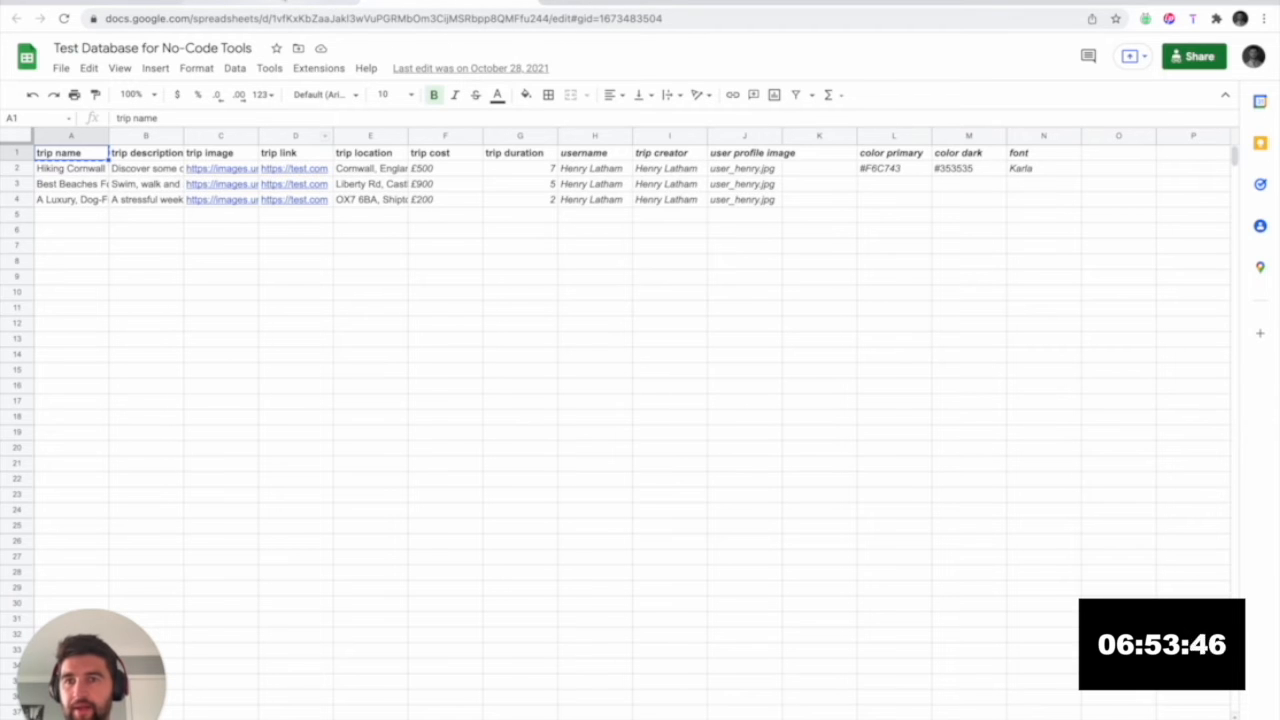
# - Check the trip link column in the sheet, then turn Airtable's Status field into a URL-type field named URL
pyautogui.click(308, 158)
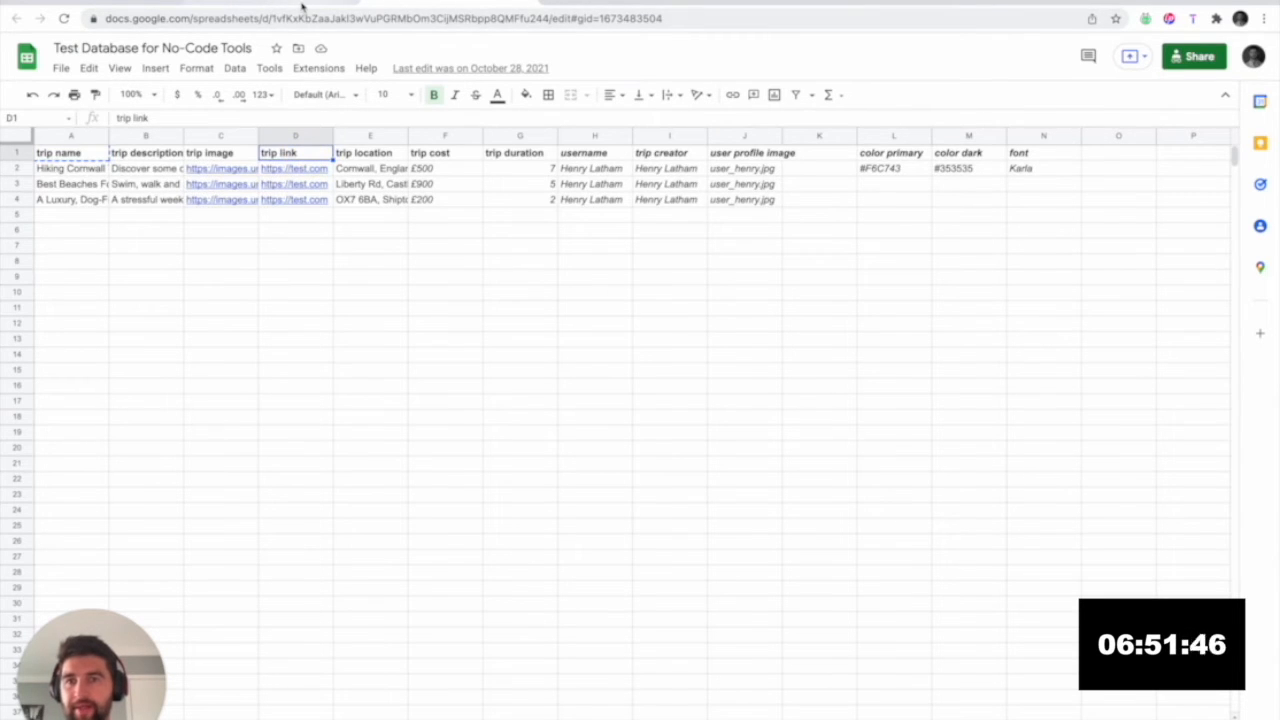
pyautogui.click(300, 5)
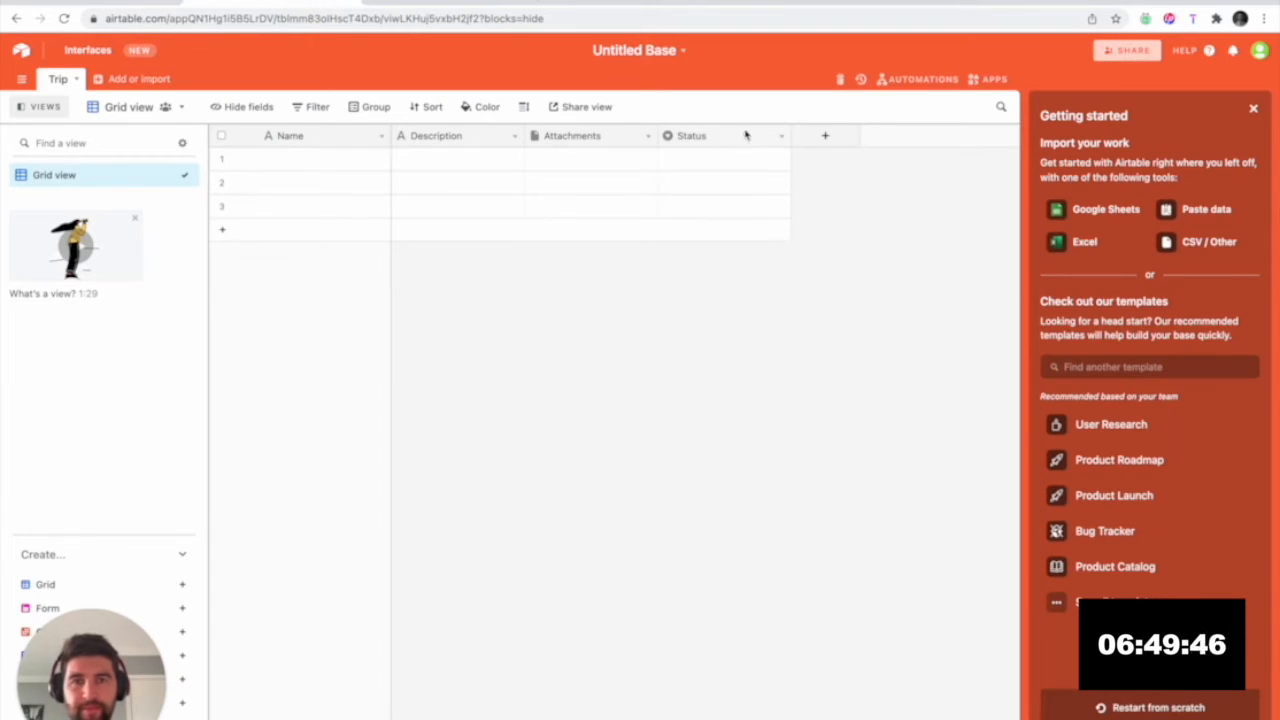
pyautogui.click(782, 138)
pyautogui.click(754, 158)
pyautogui.click(574, 177)
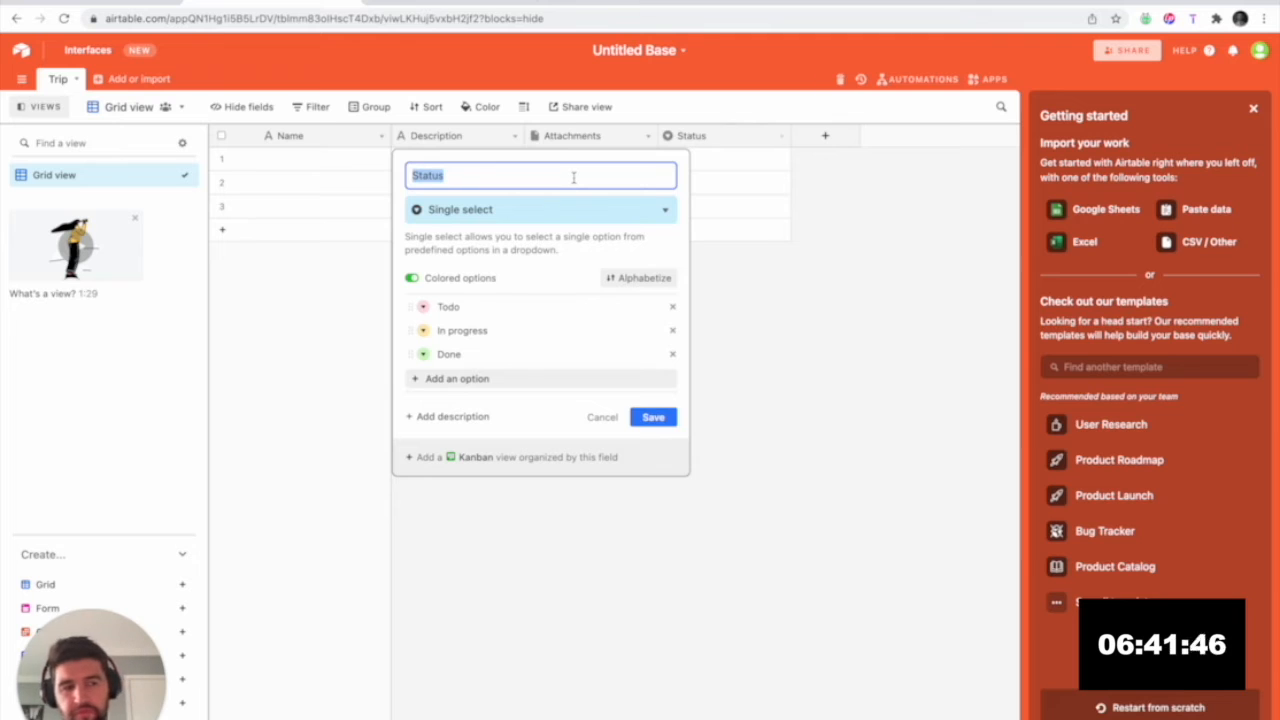
pyautogui.write('ur')
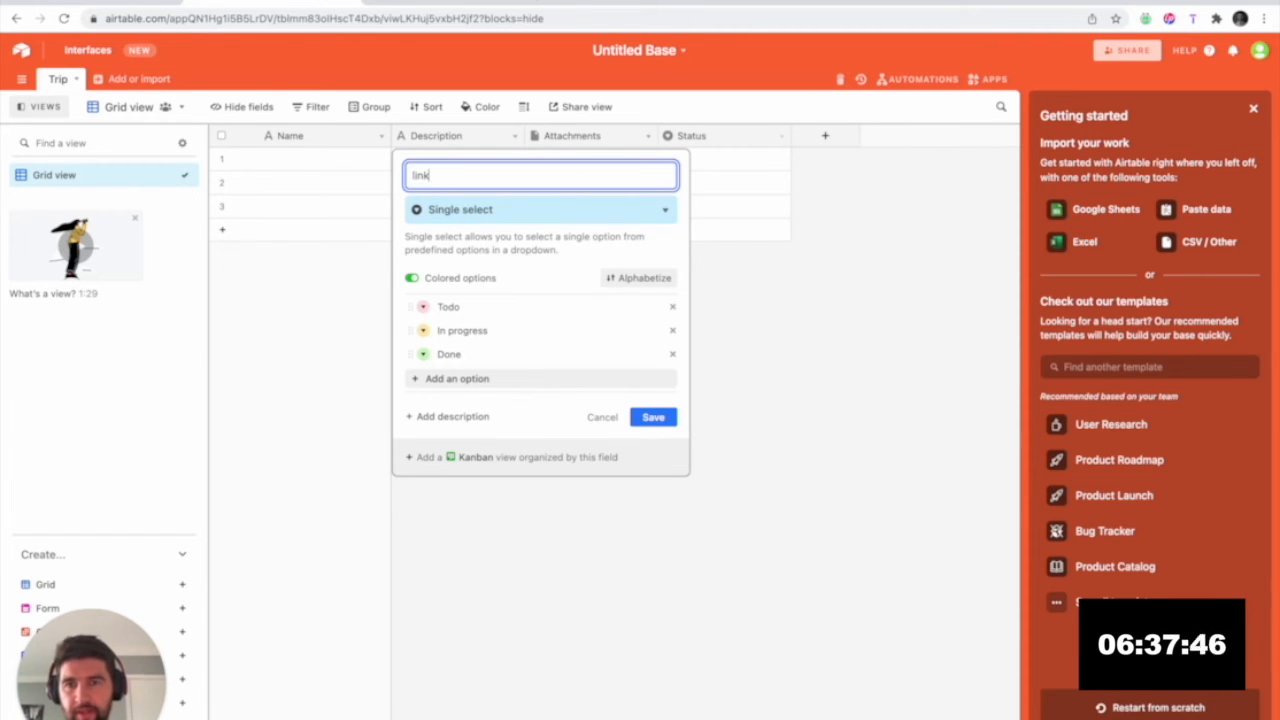
pyautogui.click(578, 216)
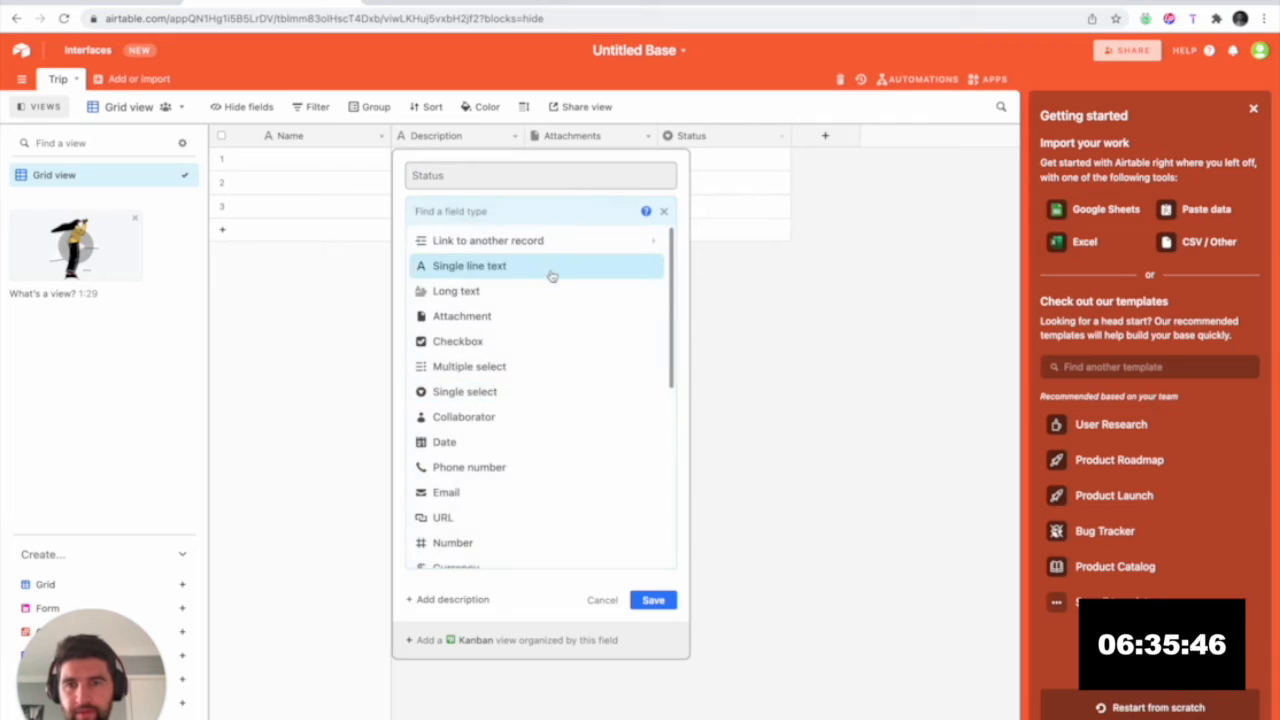
pyautogui.write('link')
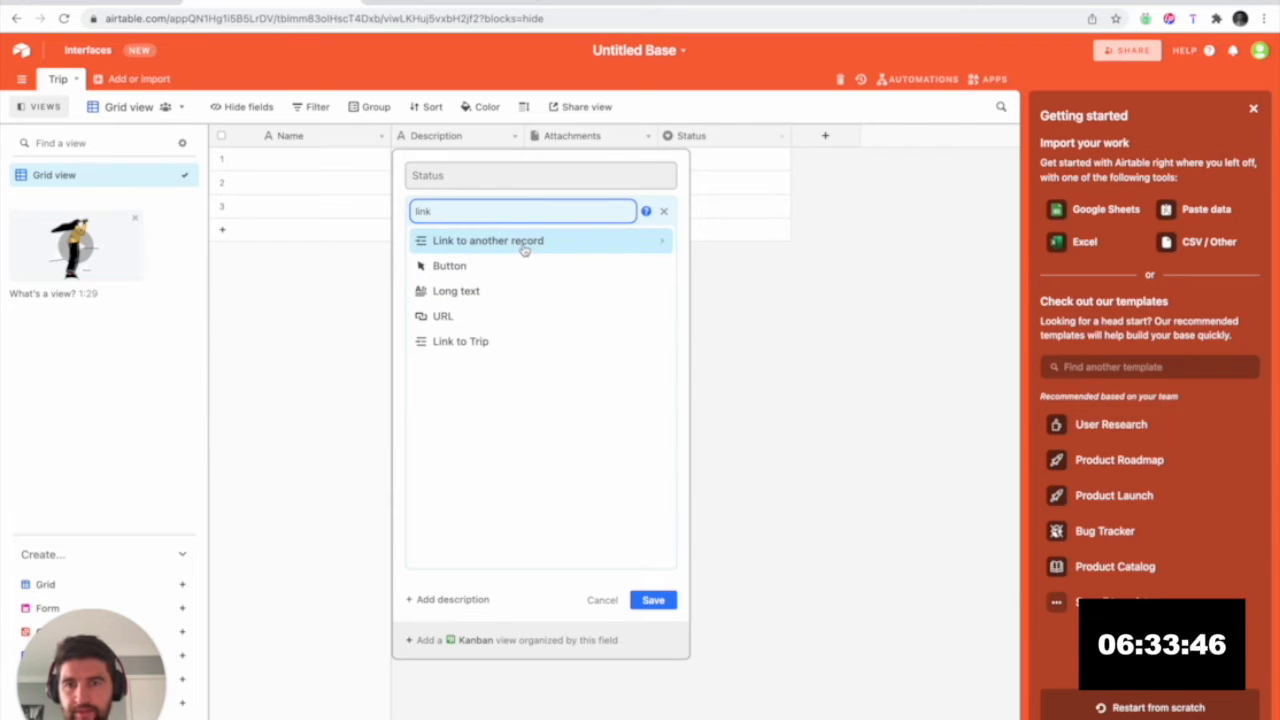
pyautogui.click(470, 316)
pyautogui.click(488, 180)
pyautogui.write('URL')
pyautogui.click(674, 288)
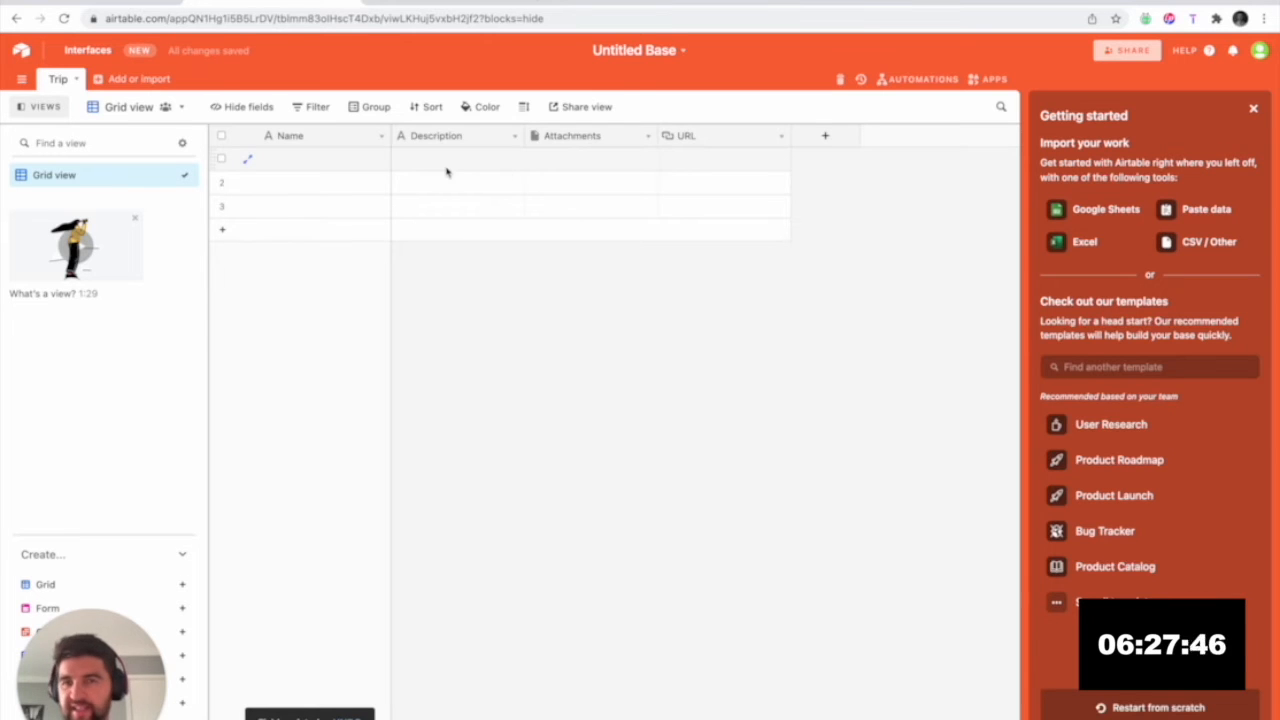
# - Add a single line text field named Location to the Trip table
pyautogui.click(824, 135)
pyautogui.write('Location')
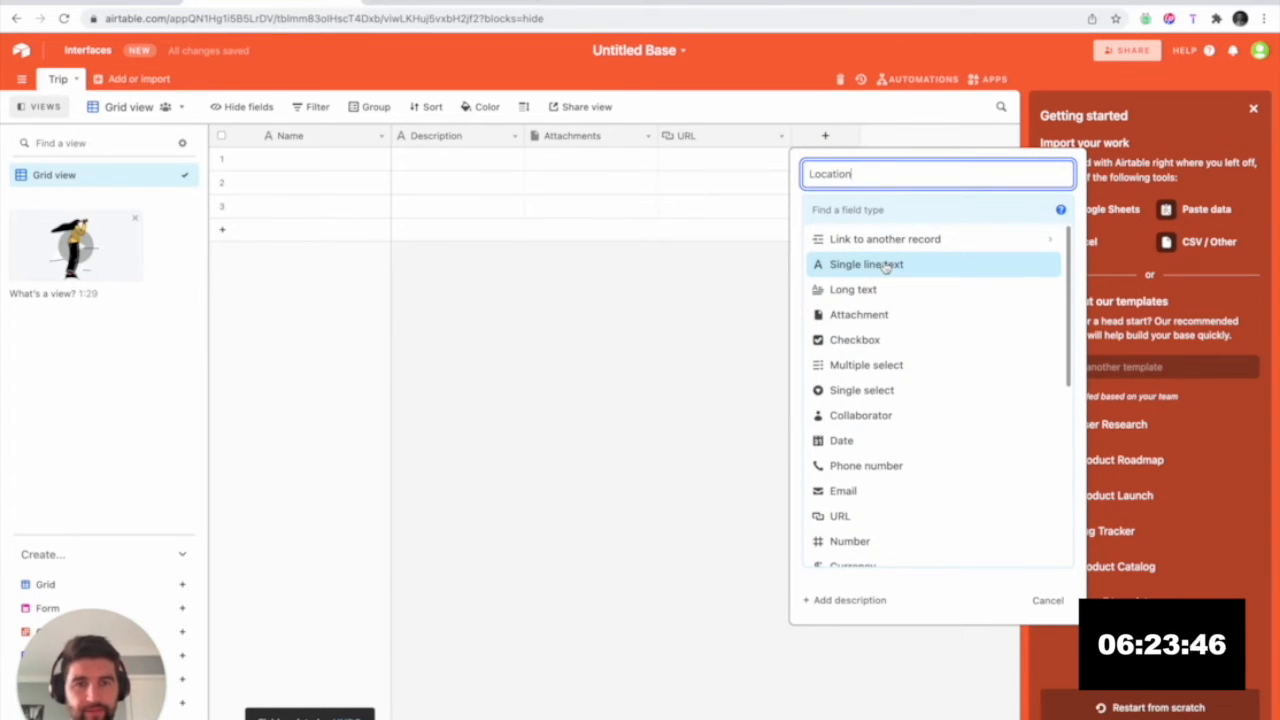
pyautogui.click(877, 264)
pyautogui.click(1030, 326)
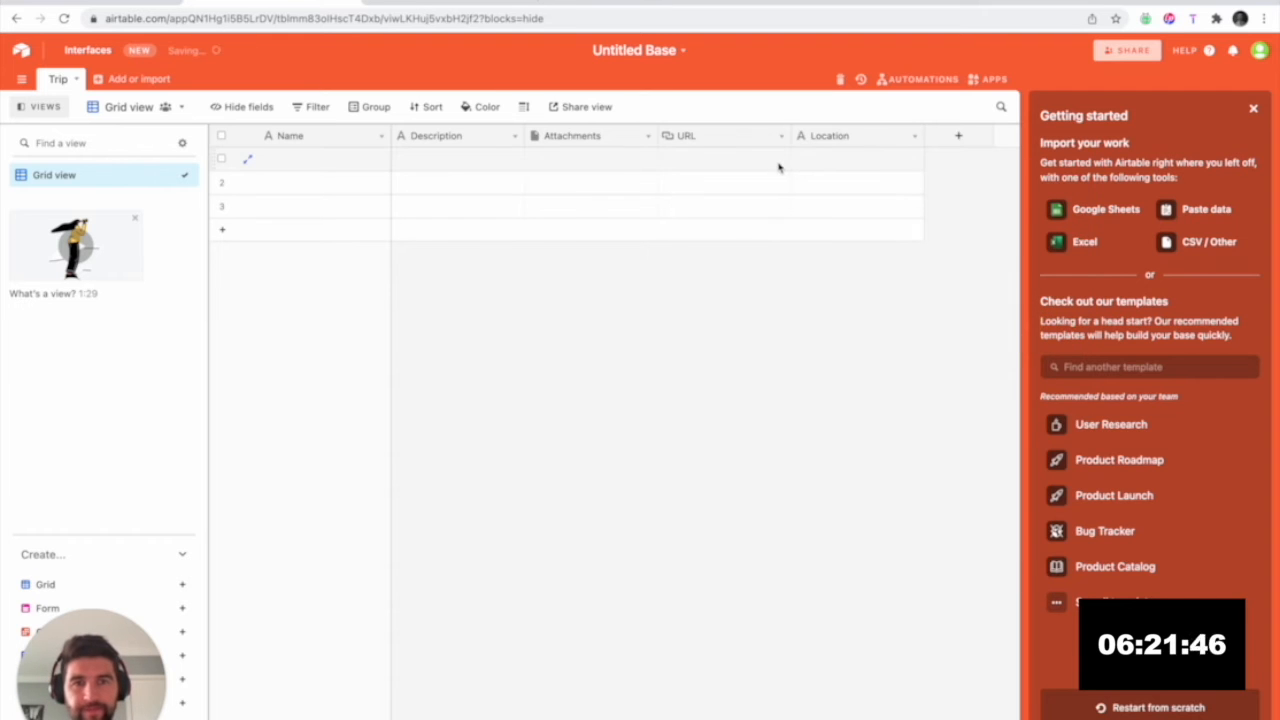
# - Copy the trip name "Hiking Cornwall With Your Dog" from Google Sheets into the Name field of the first Airtable record
pyautogui.click(444, 8)
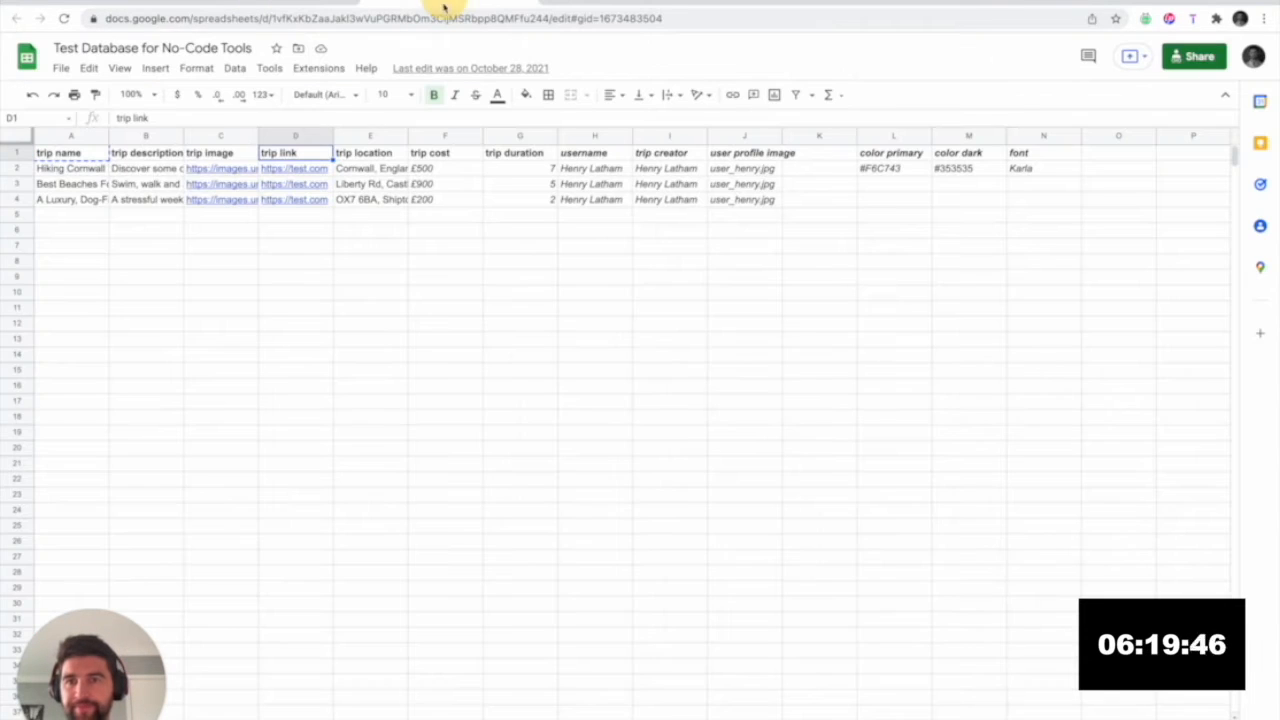
pyautogui.click(93, 172)
pyautogui.click(260, 3)
pyautogui.click(274, 160)
pyautogui.hotkey('ctrl', 'v')
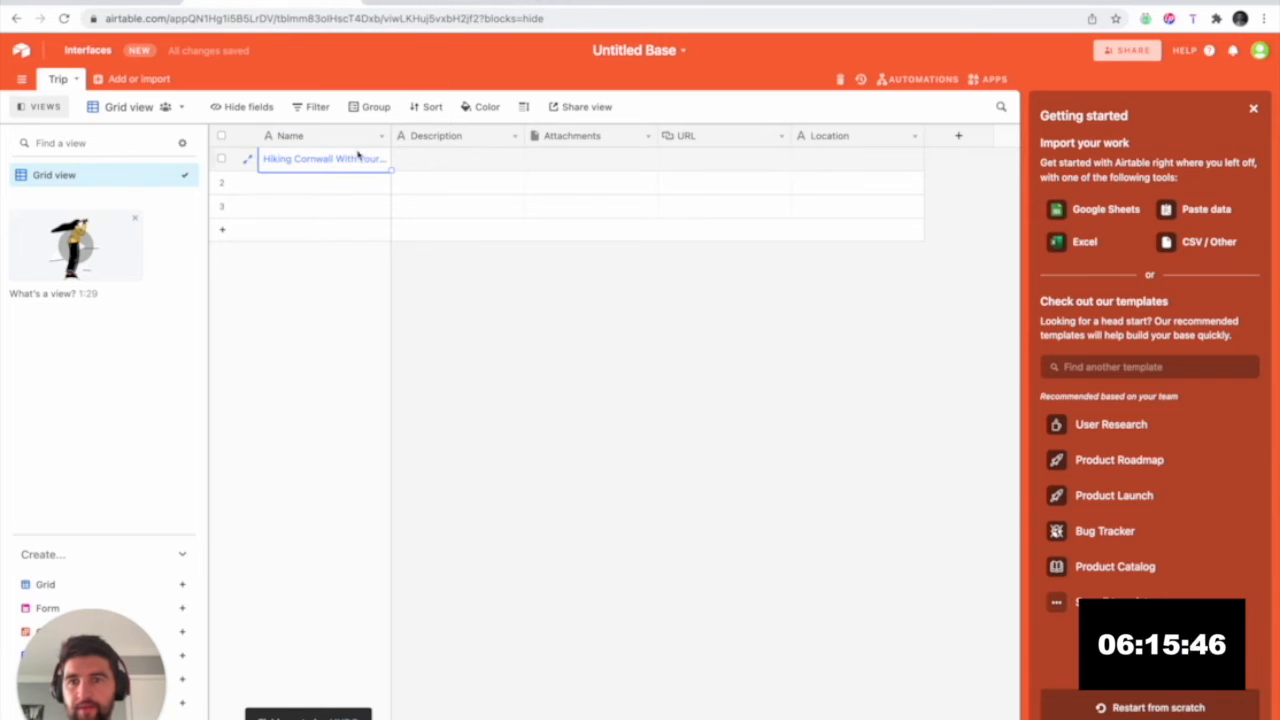
pyautogui.click(351, 160)
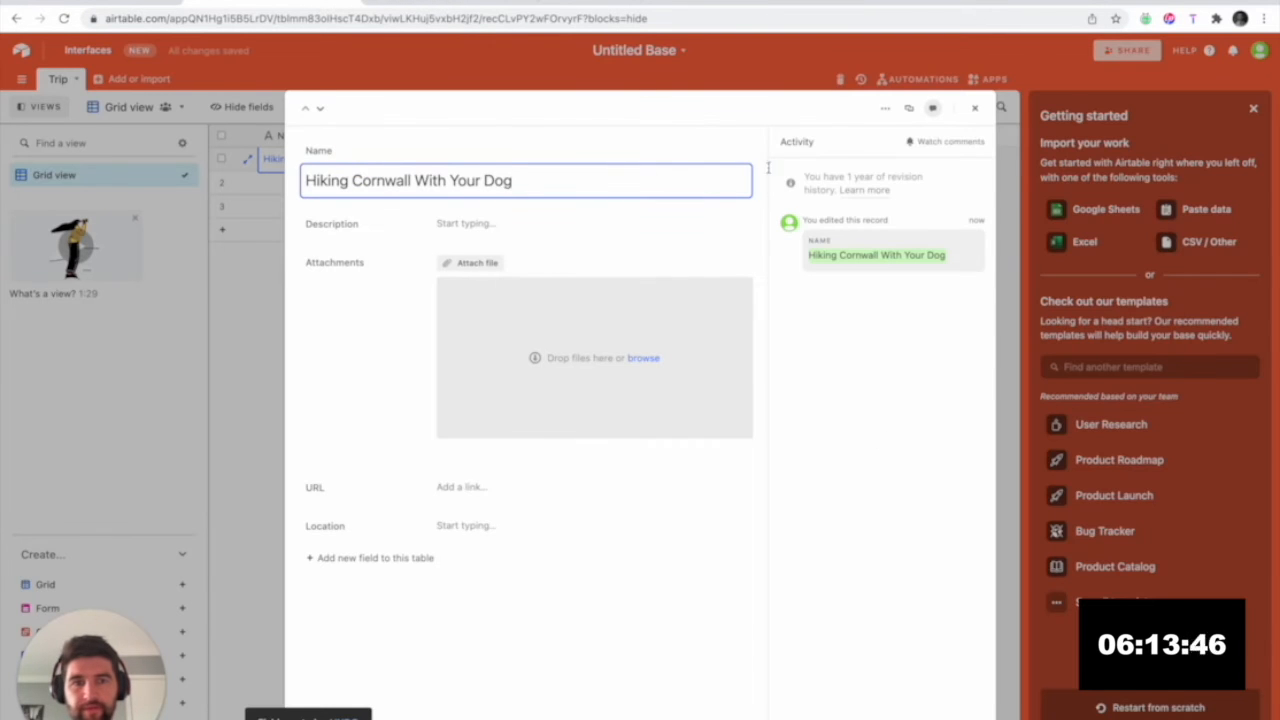
pyautogui.click(975, 108)
# - Copy the Cornwall trip's description from the Google Sheets database into the first Airtable record's Description field
pyautogui.click(429, 158)
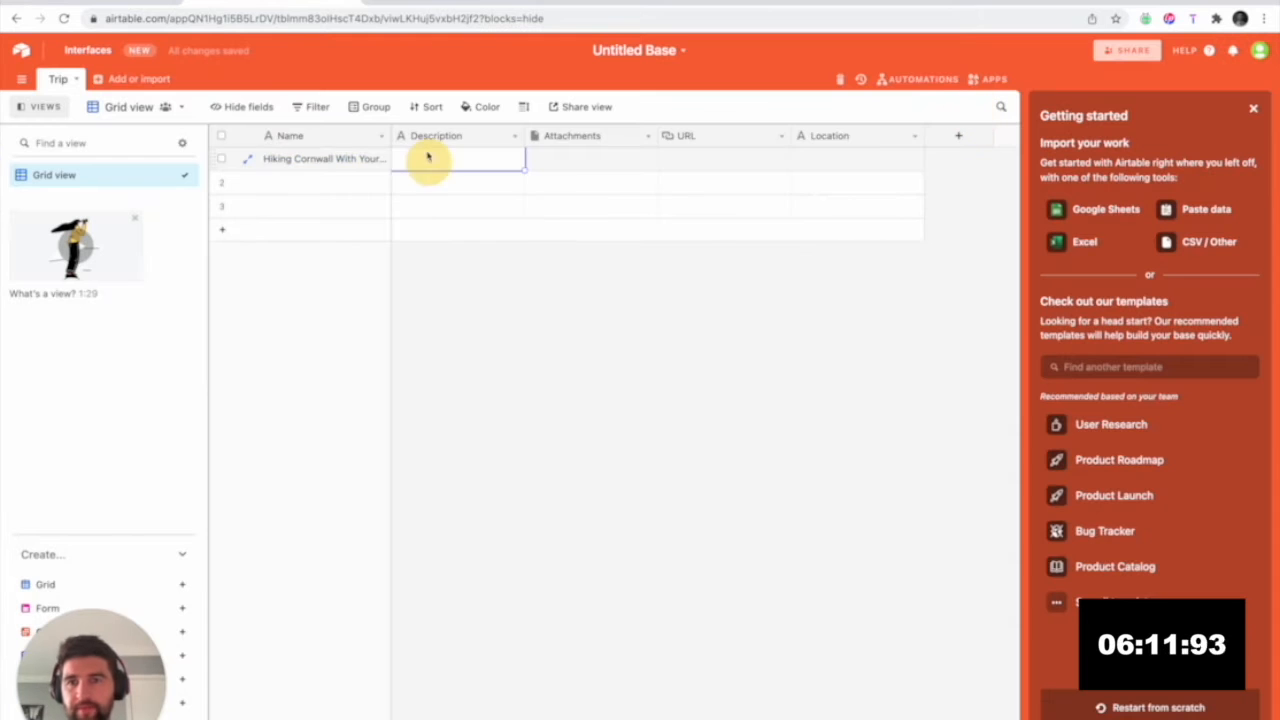
pyautogui.click(422, 5)
pyautogui.click(155, 168)
pyautogui.hotkey('ctrl', 'c')
pyautogui.click(280, 6)
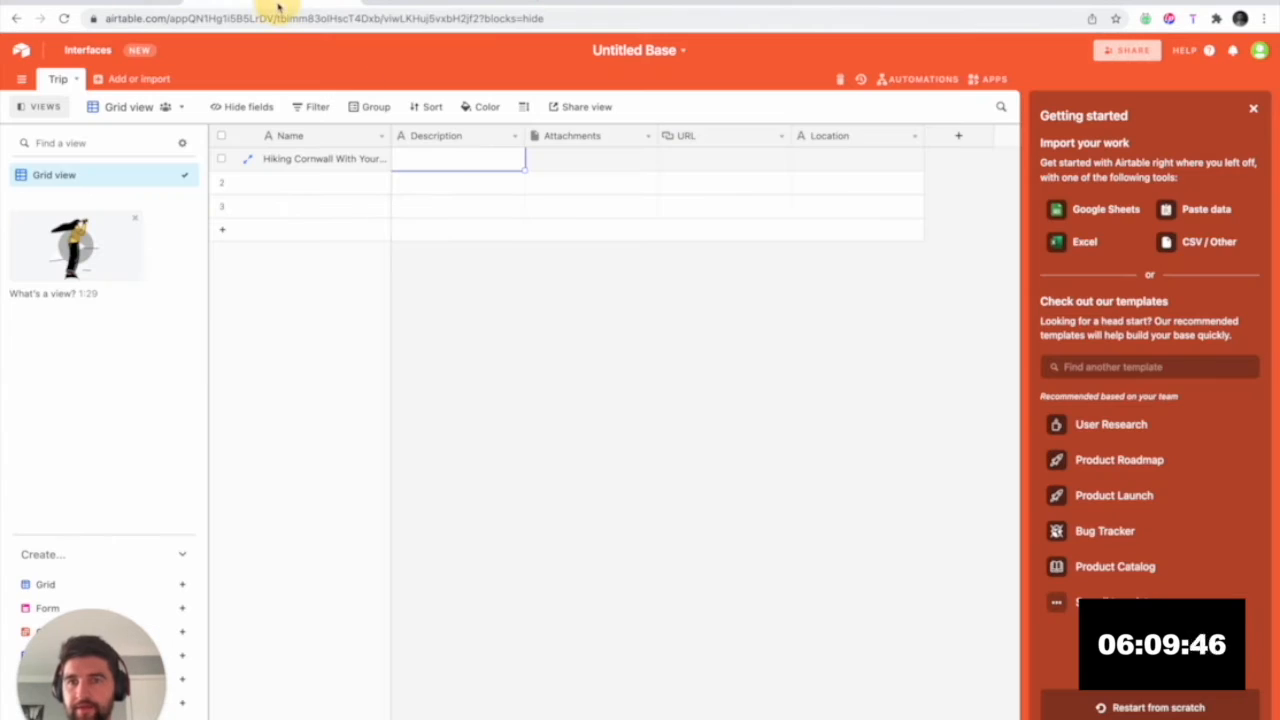
pyautogui.hotkey('ctrl', 'v')
# - Copy the Cornwall trip's image URL from Google Sheets and upload that image by link into the first Airtable record's Attachments field
pyautogui.click(487, 6)
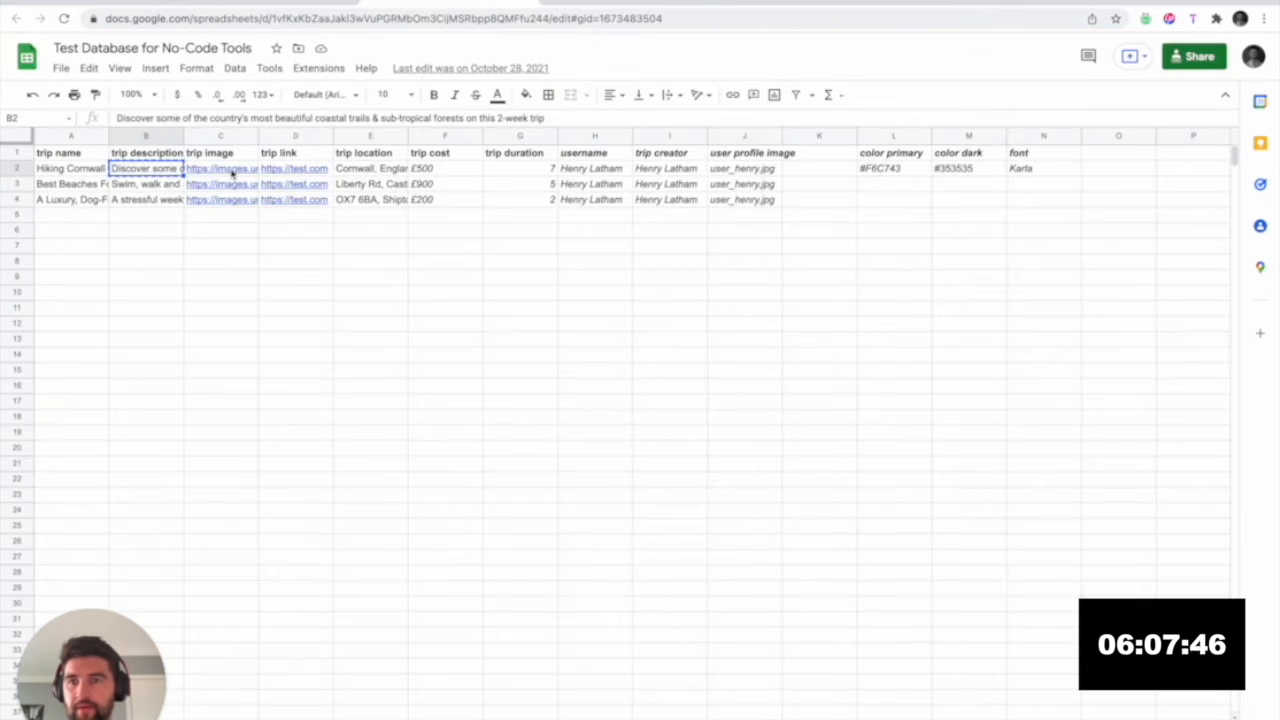
pyautogui.press('Right')
pyautogui.hotkey('ctrl', 'c')
pyautogui.click(298, 8)
pyautogui.click(525, 160)
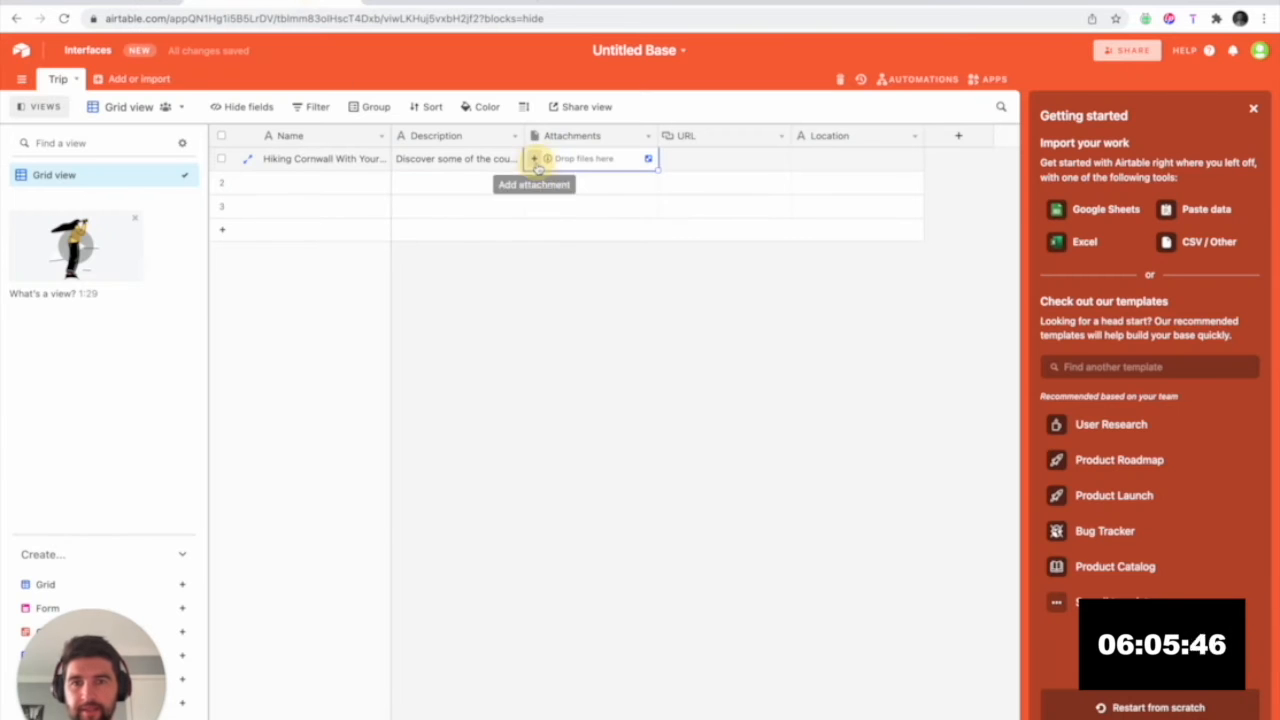
pyautogui.click(535, 159)
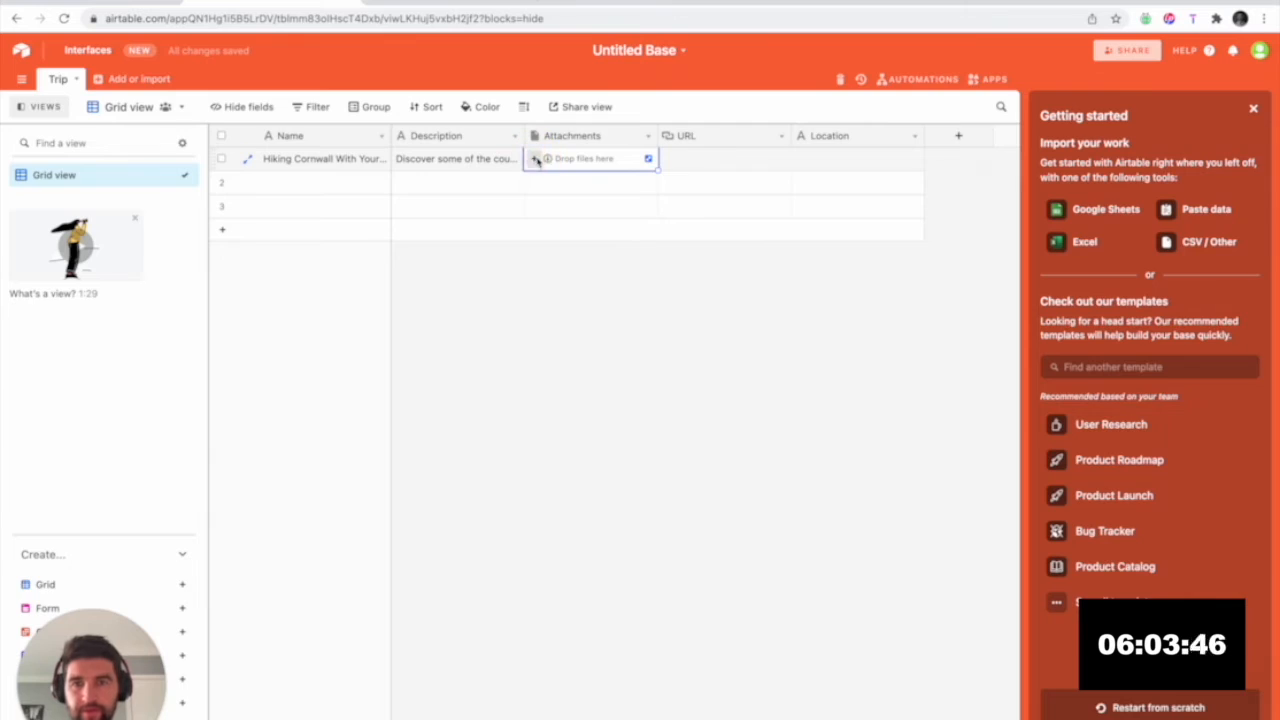
pyautogui.click(381, 256)
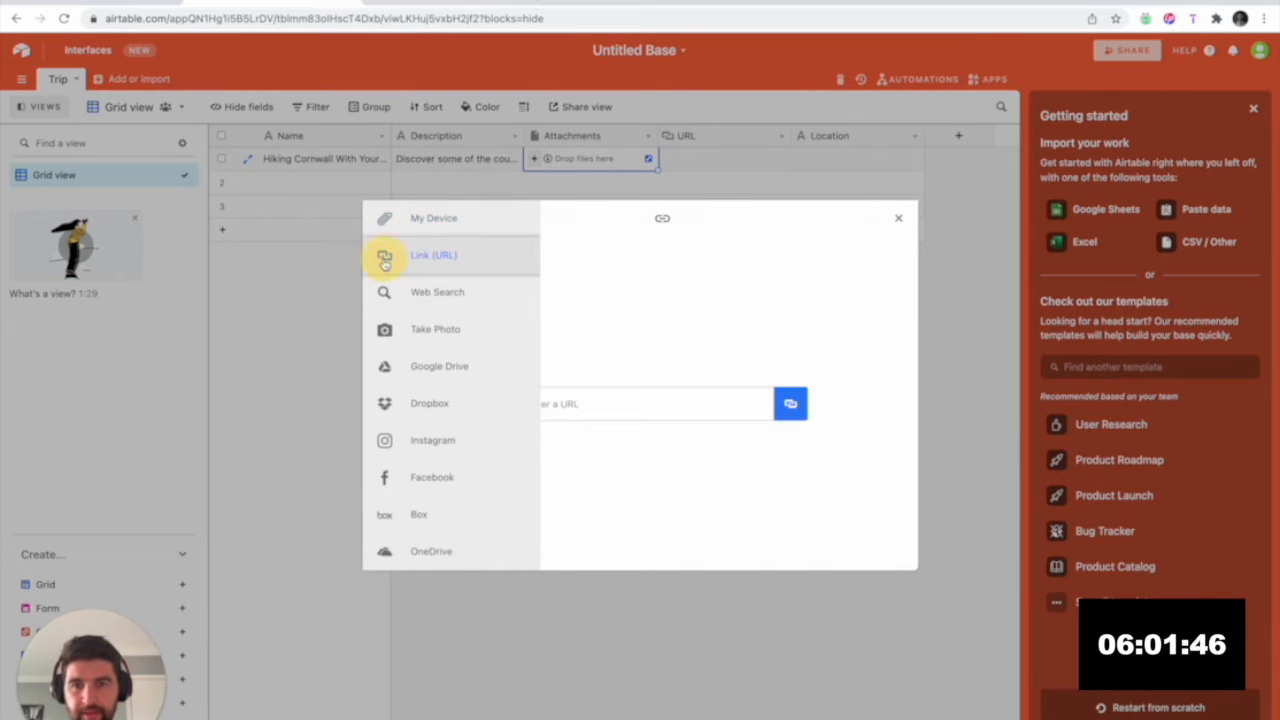
pyautogui.click(617, 409)
pyautogui.hotkey('ctrl', 'v')
pyautogui.click(800, 405)
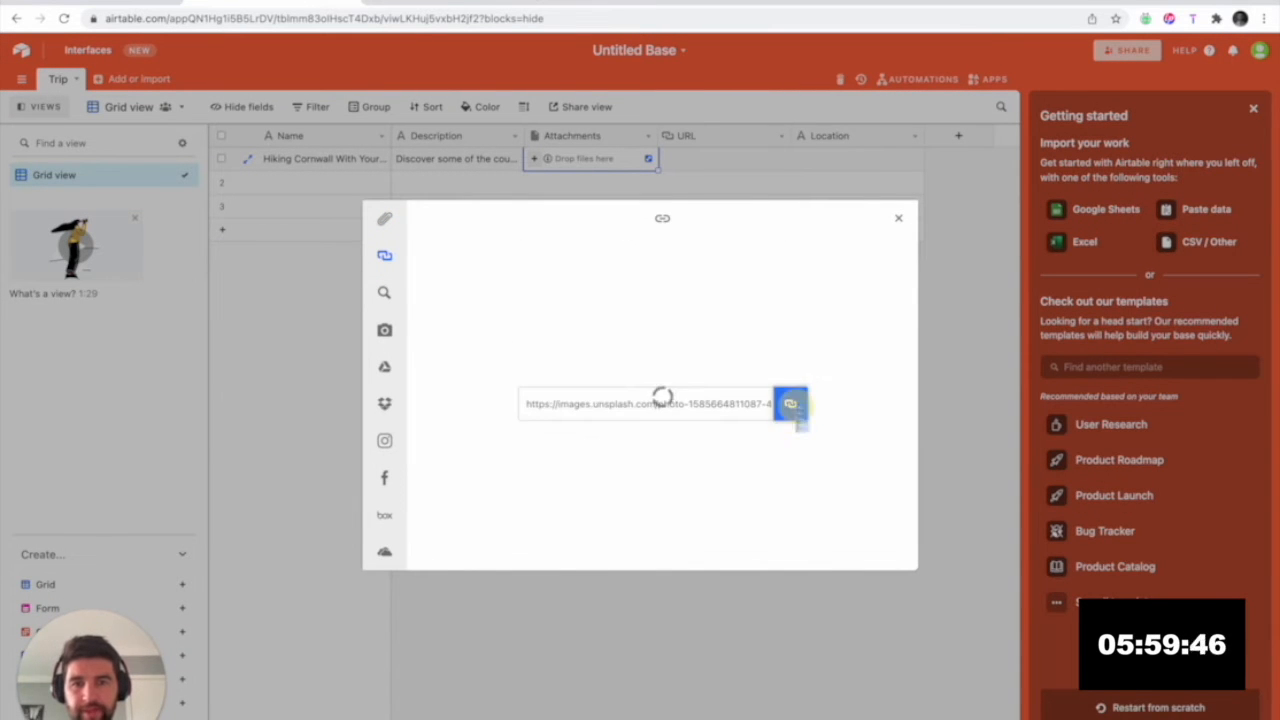
pyautogui.click(876, 547)
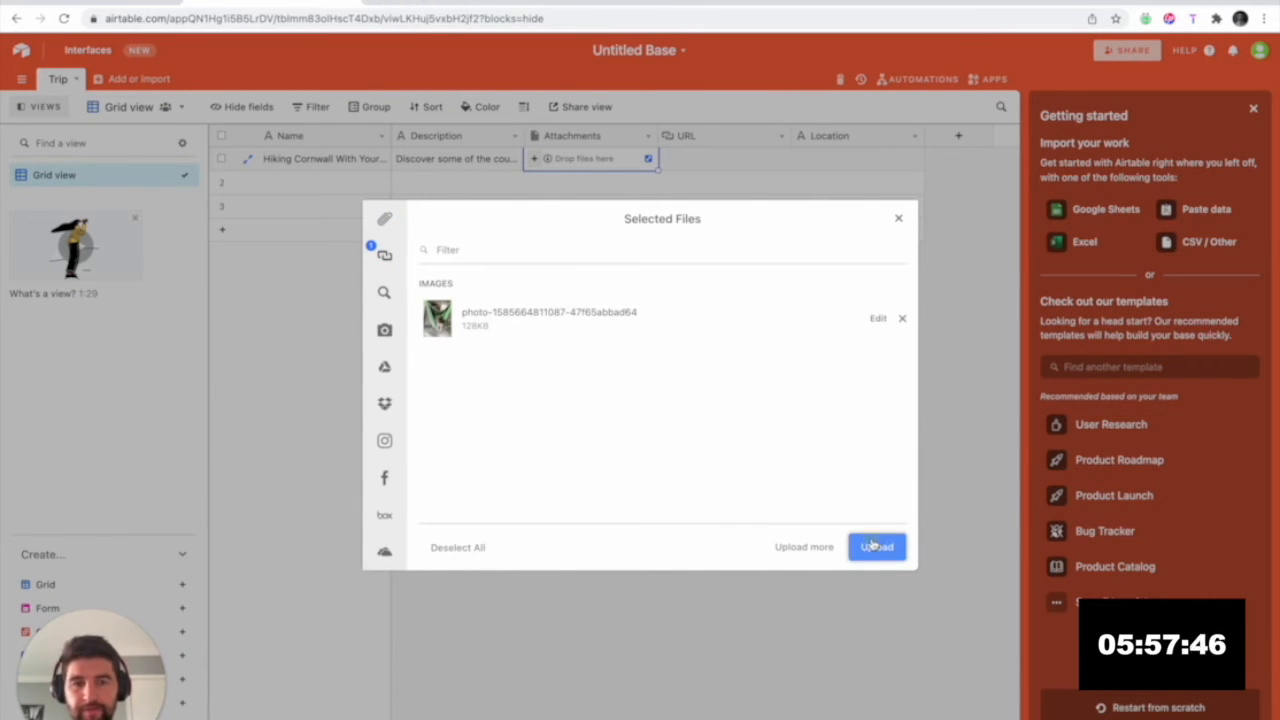
pyautogui.click(465, 3)
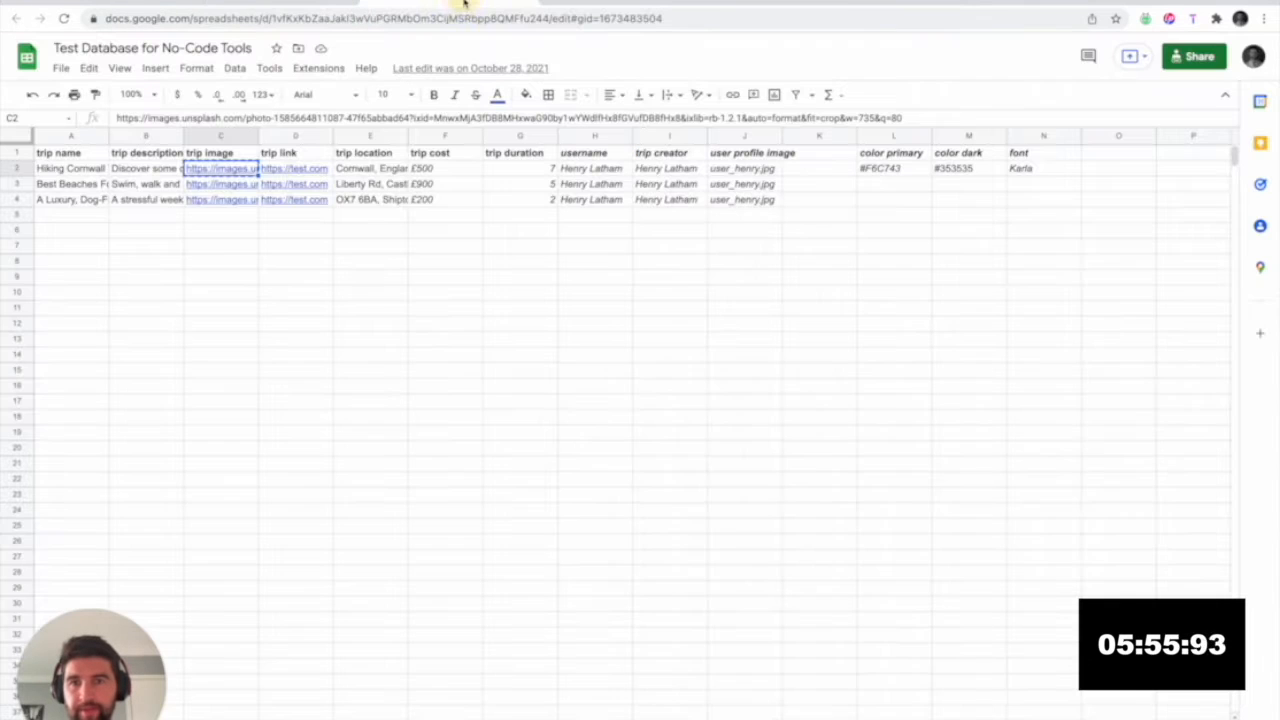
pyautogui.click(299, 170)
pyautogui.click(500, 5)
pyautogui.click(718, 170)
pyautogui.hotkey('ctrl', 'v')
# - Copy the trip location "Cornwall, England" from Google Sheets into the first Airtable record's Location field
pyautogui.click(405, 3)
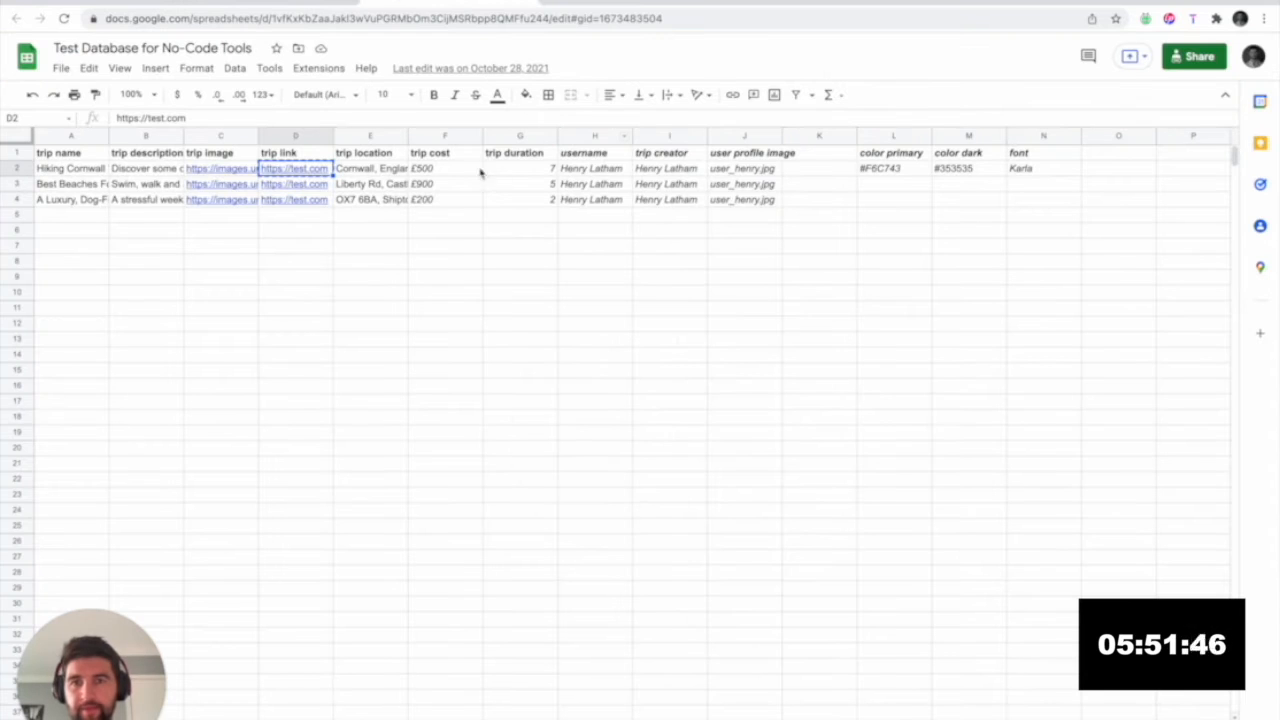
pyautogui.click(368, 170)
pyautogui.hotkey('ctrl', 'c')
pyautogui.click(309, 10)
pyautogui.click(855, 168)
pyautogui.hotkey('ctrl', 'v')
# - Copy the "Best Beaches" trip name from Google Sheets into the Name field of the second Airtable record
pyautogui.click(410, 4)
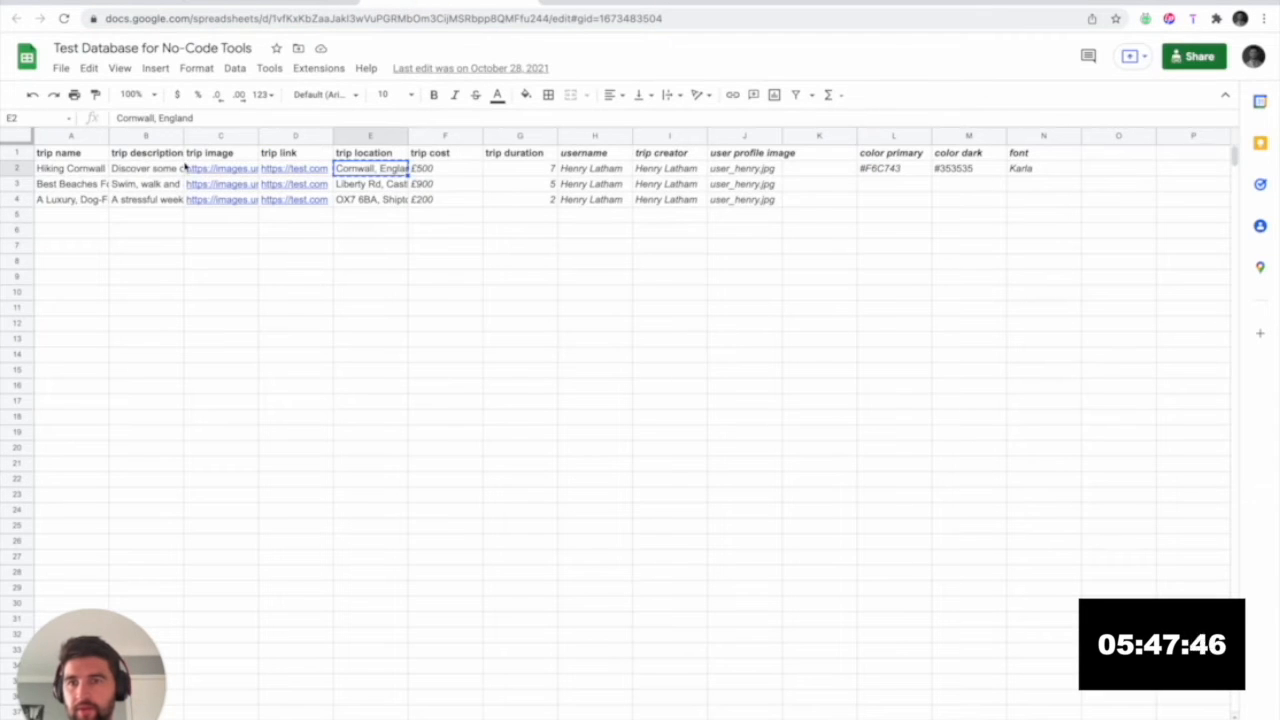
pyautogui.click(72, 184)
pyautogui.hotkey('ctrl', 'c')
pyautogui.click(300, 8)
pyautogui.click(330, 184)
pyautogui.hotkey('ctrl', 'v')
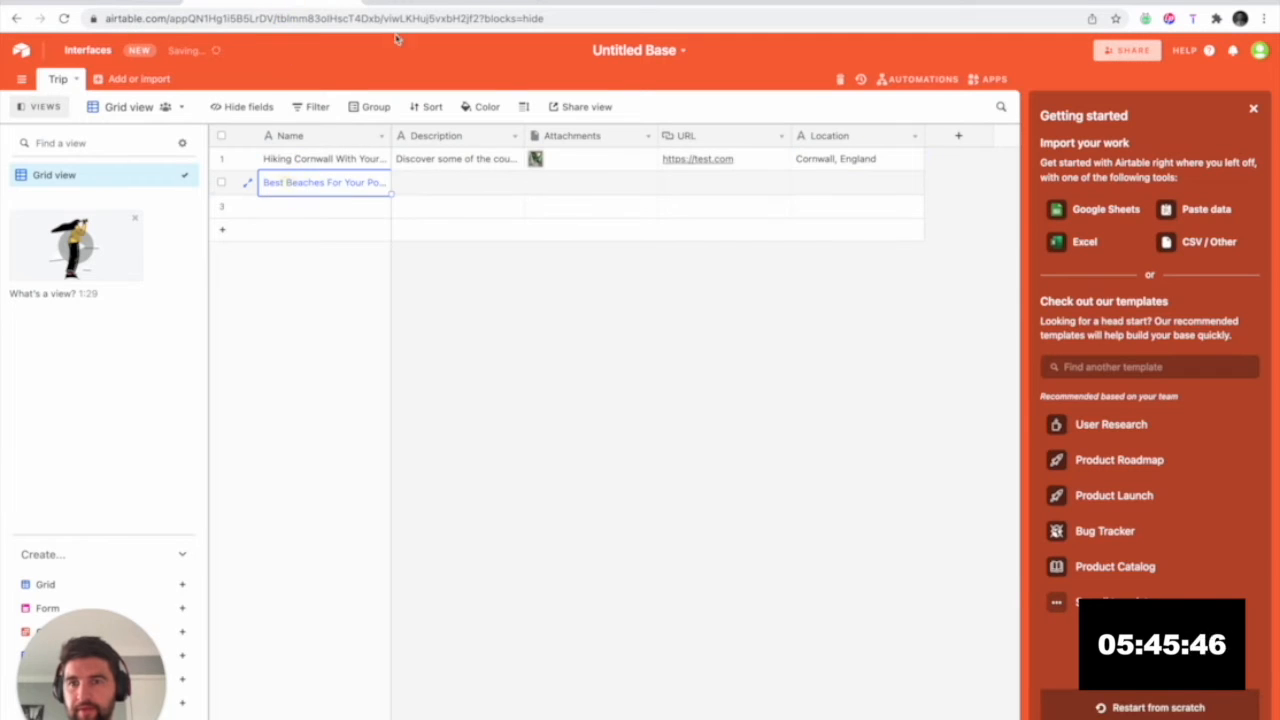
# - Copy the beaches trip's description from Google Sheets into the second Airtable record's Description field
pyautogui.click(418, 8)
pyautogui.click(158, 186)
pyautogui.hotkey('ctrl', 'c')
pyautogui.click(314, 4)
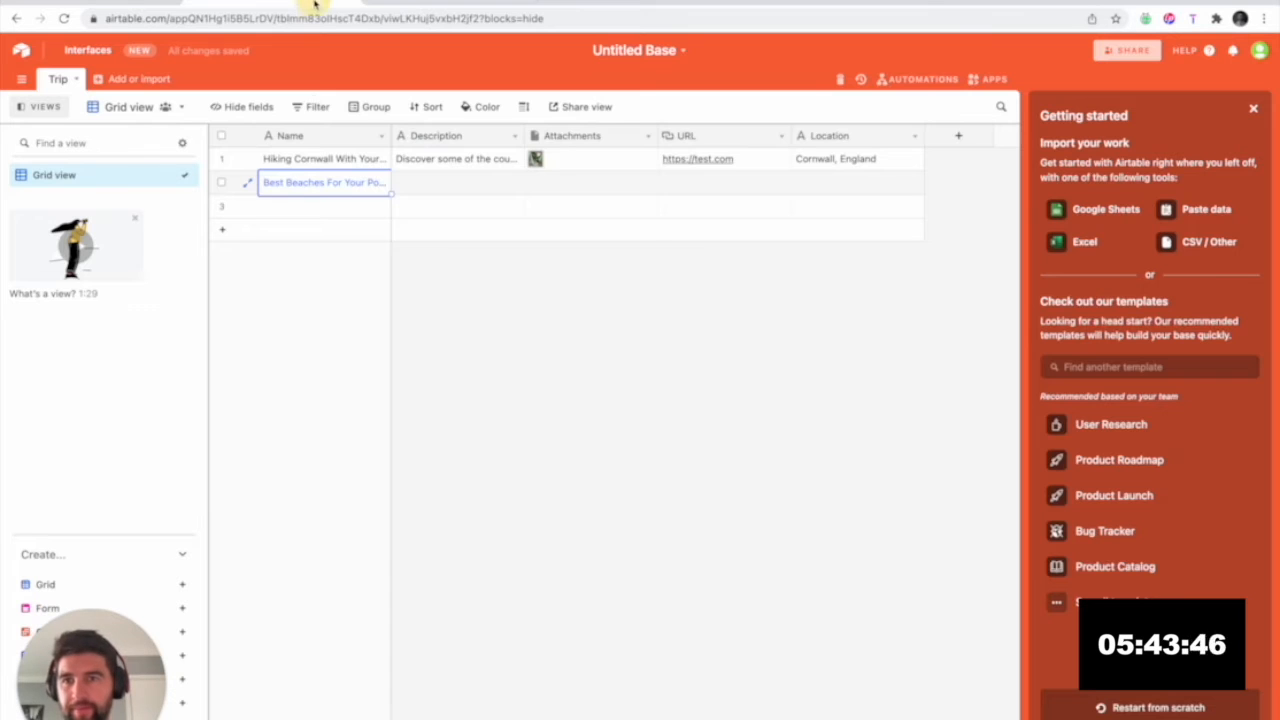
pyautogui.click(449, 186)
pyautogui.hotkey('ctrl', 'v')
# - Copy the beaches trip's image URL from Google Sheets and upload that image by link into the second Airtable record's Attachments field
pyautogui.click(452, 7)
pyautogui.click(296, 184)
pyautogui.click(215, 185)
pyautogui.hotkey('ctrl', 'c')
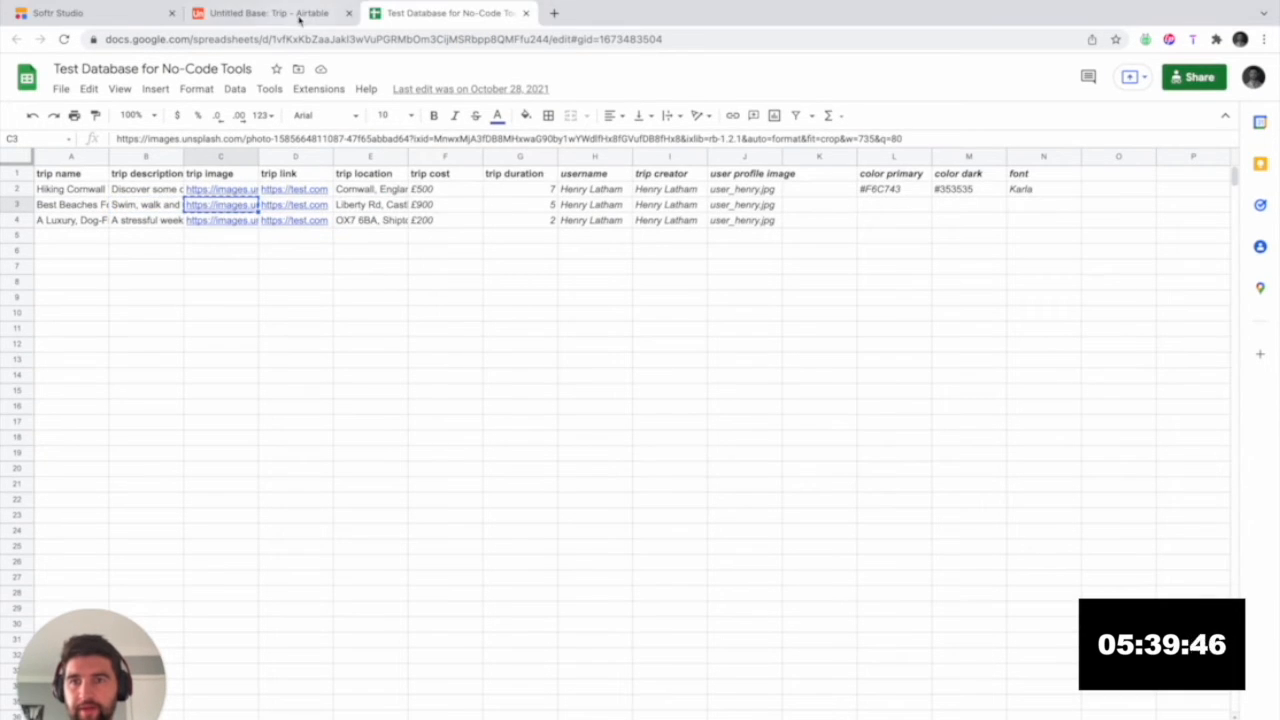
pyautogui.click(300, 12)
pyautogui.click(571, 189)
pyautogui.click(535, 182)
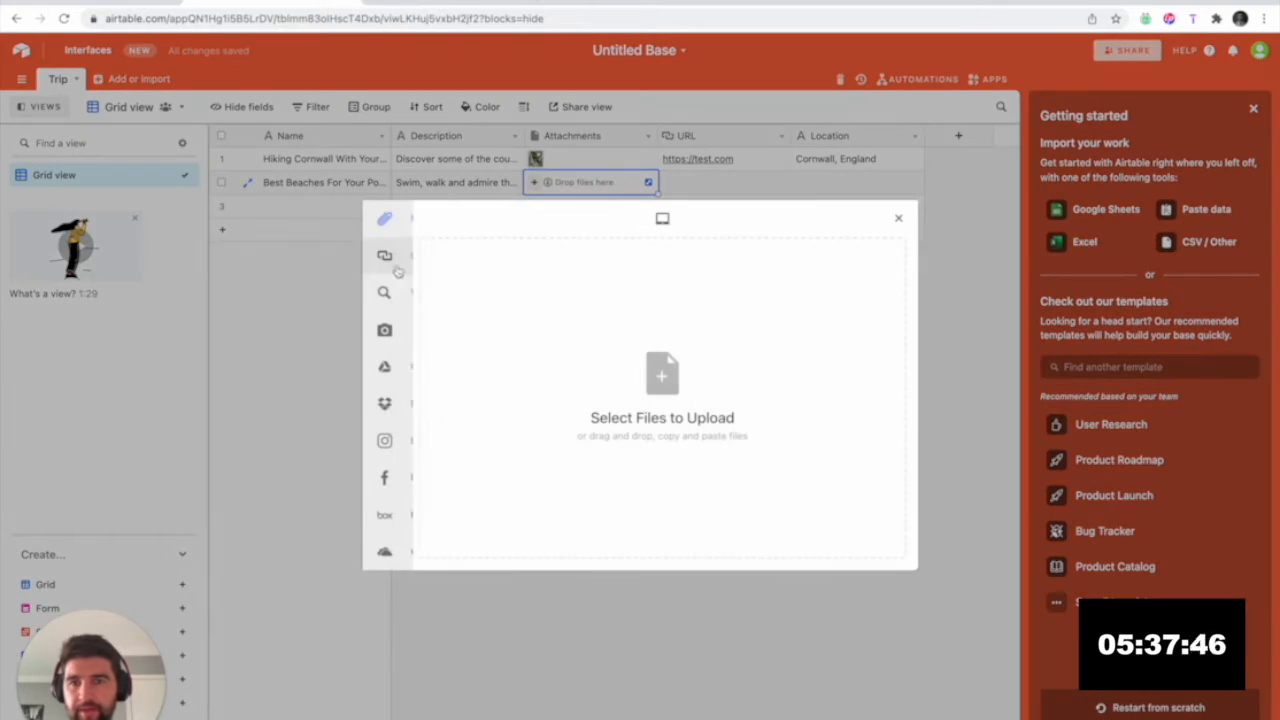
pyautogui.click(385, 255)
pyautogui.click(700, 403)
pyautogui.hotkey('ctrl', 'v')
pyautogui.press('Return')
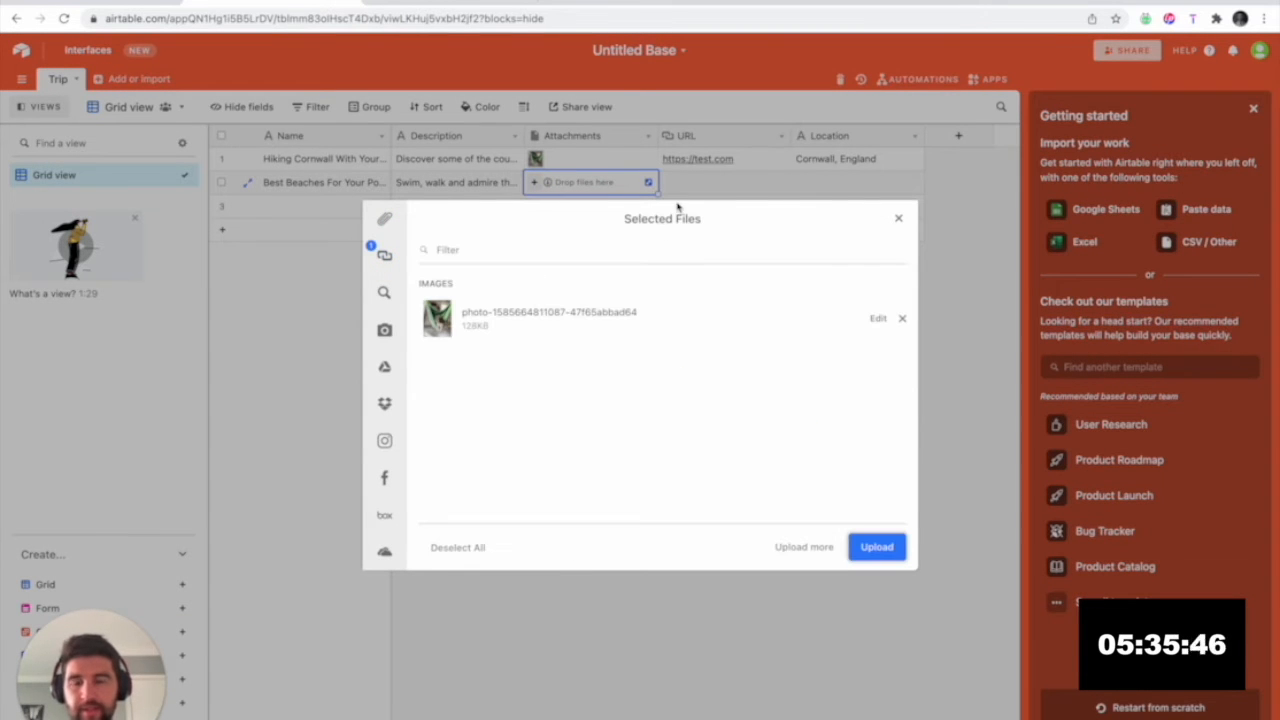
pyautogui.click(878, 549)
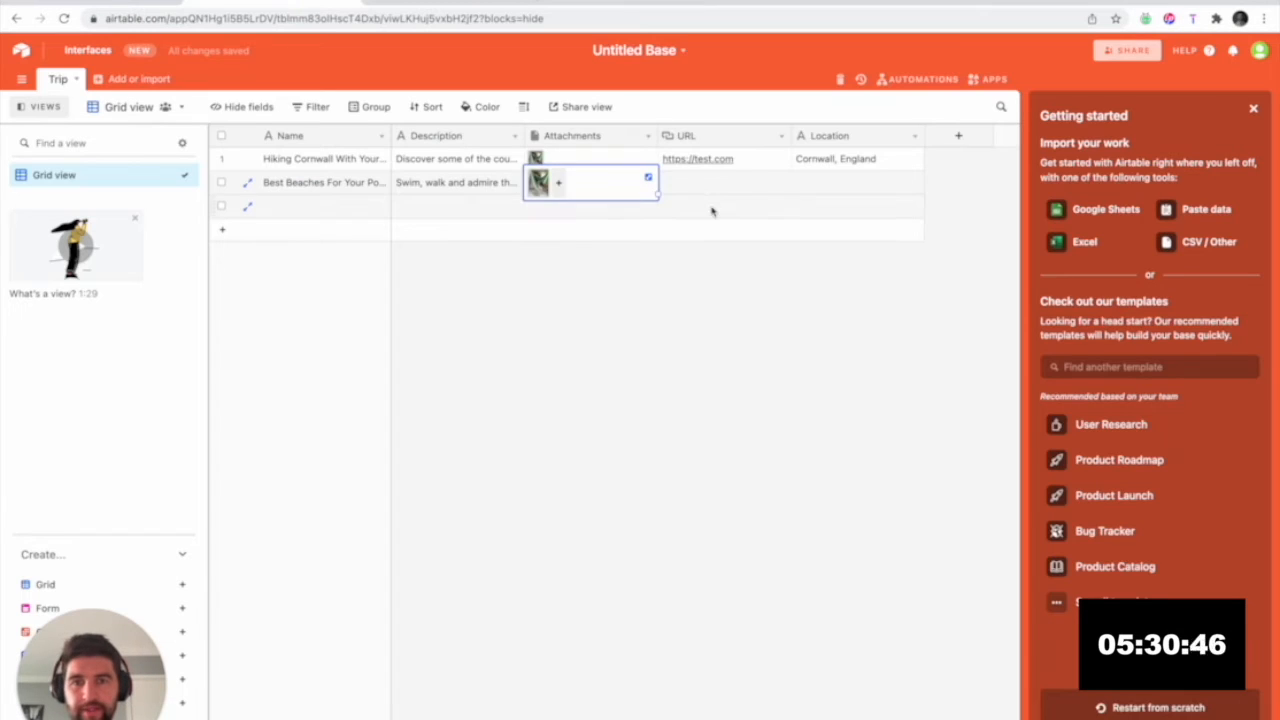
pyautogui.click(717, 192)
pyautogui.press('super+v')
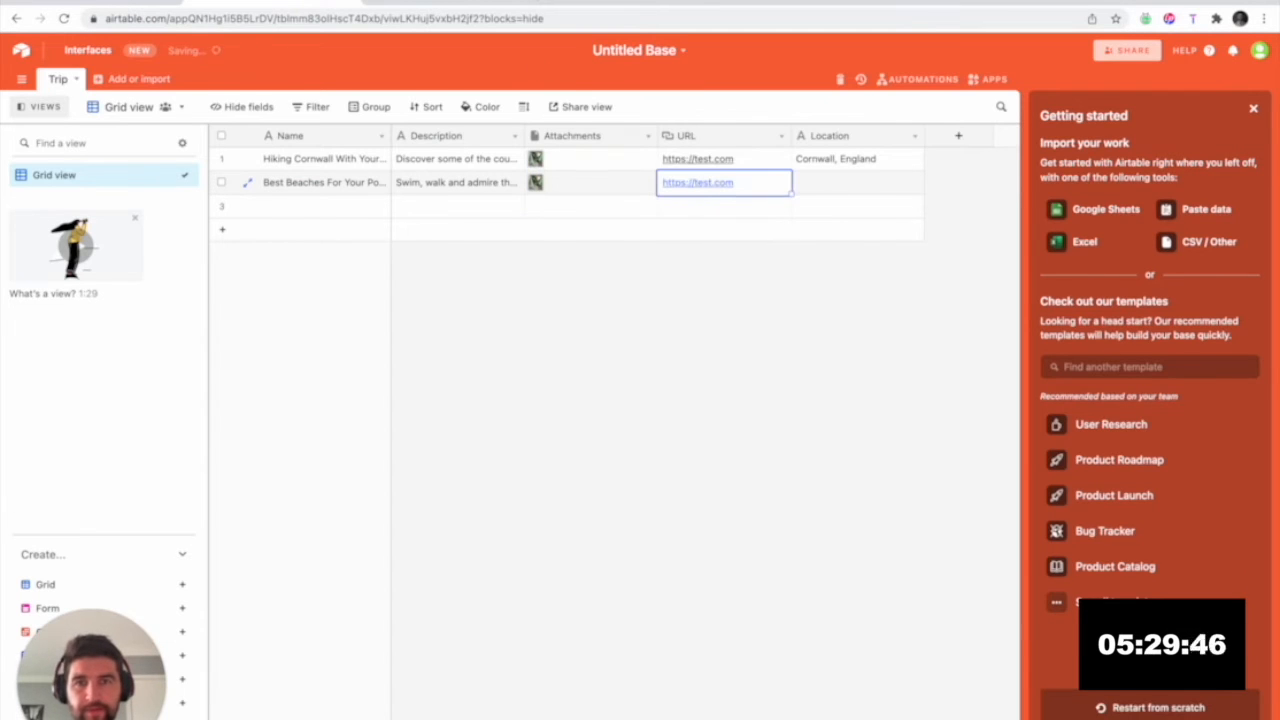
pyautogui.click(397, 10)
pyautogui.click(374, 187)
pyautogui.press('super+c')
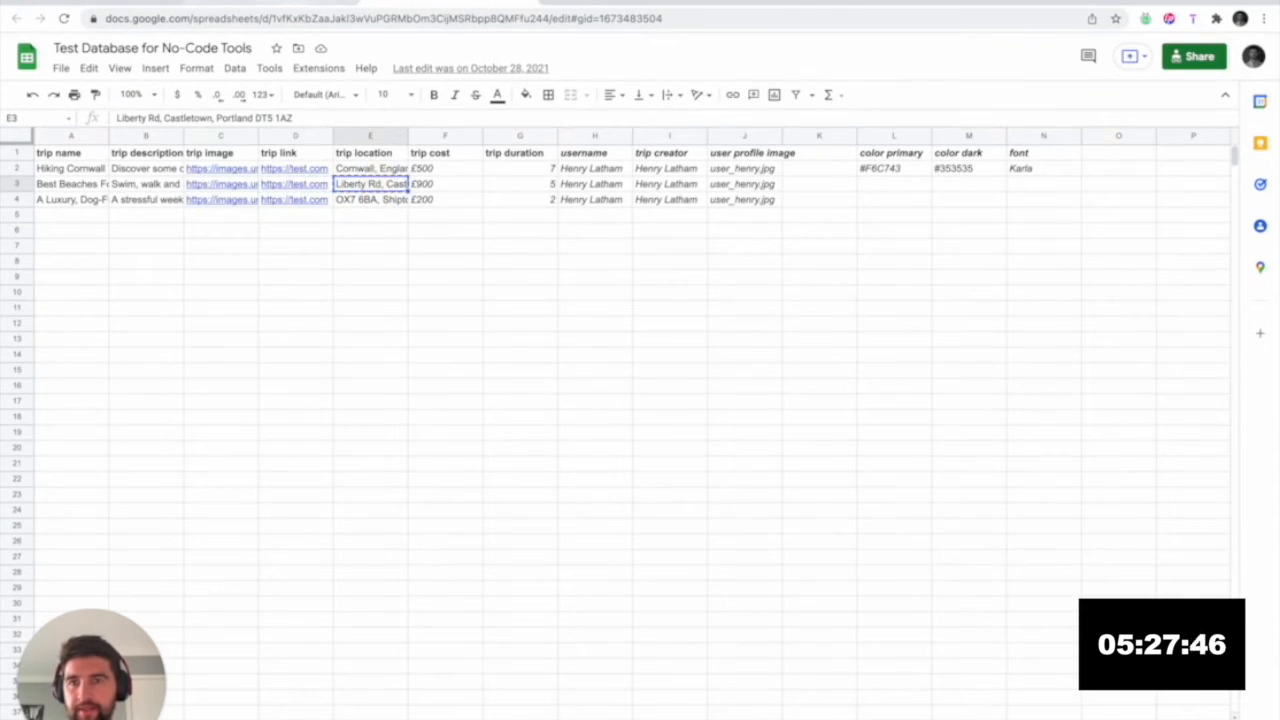
pyautogui.click(285, 4)
pyautogui.click(872, 187)
pyautogui.press('super+v')
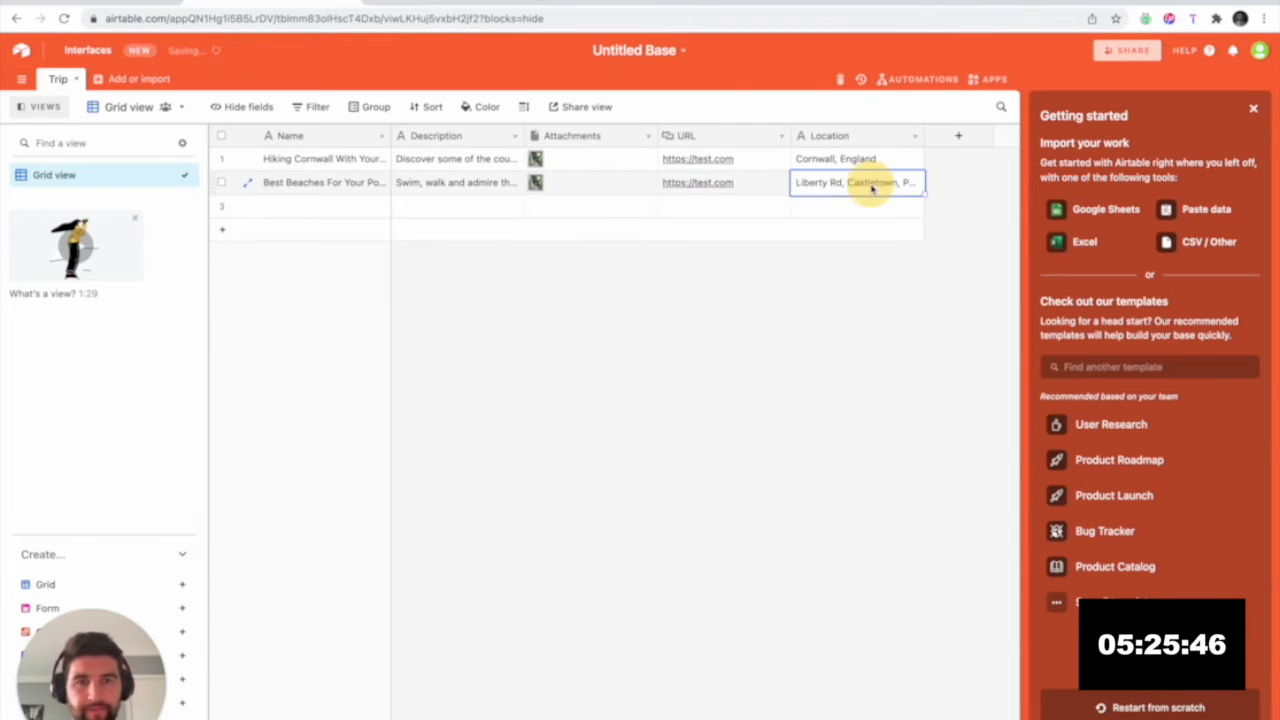
pyautogui.click(825, 340)
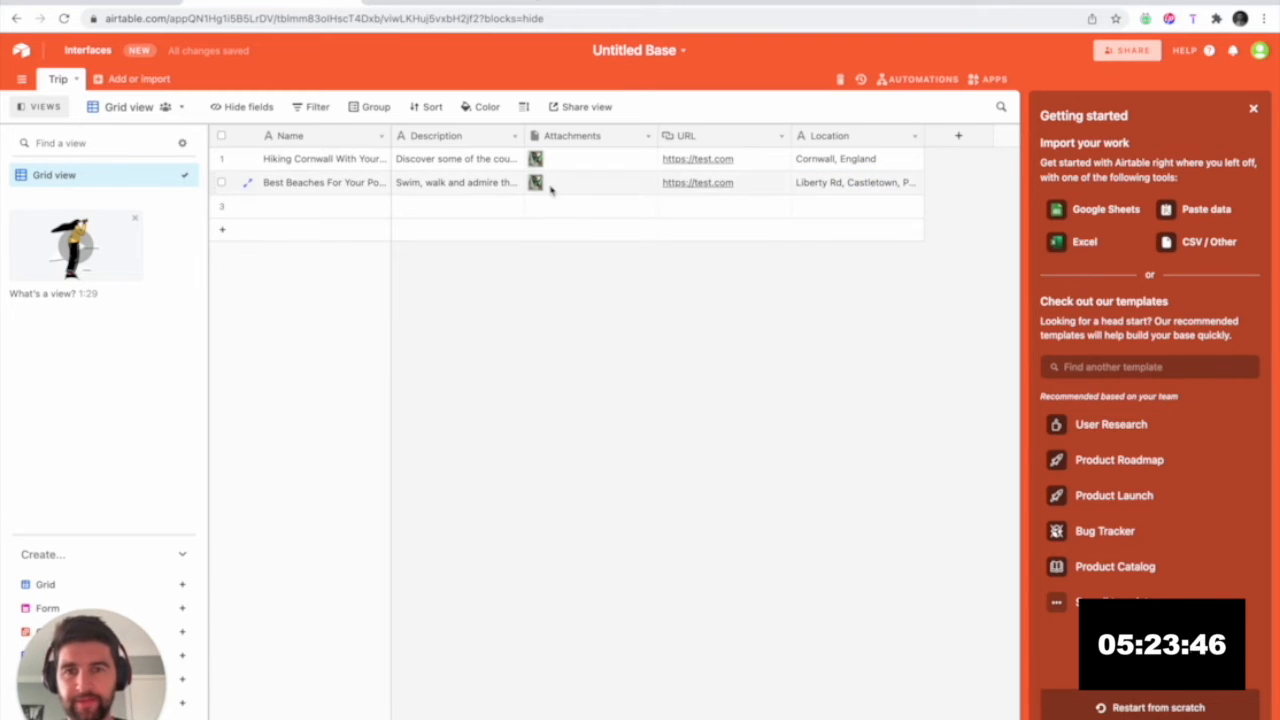
pyautogui.click(420, 13)
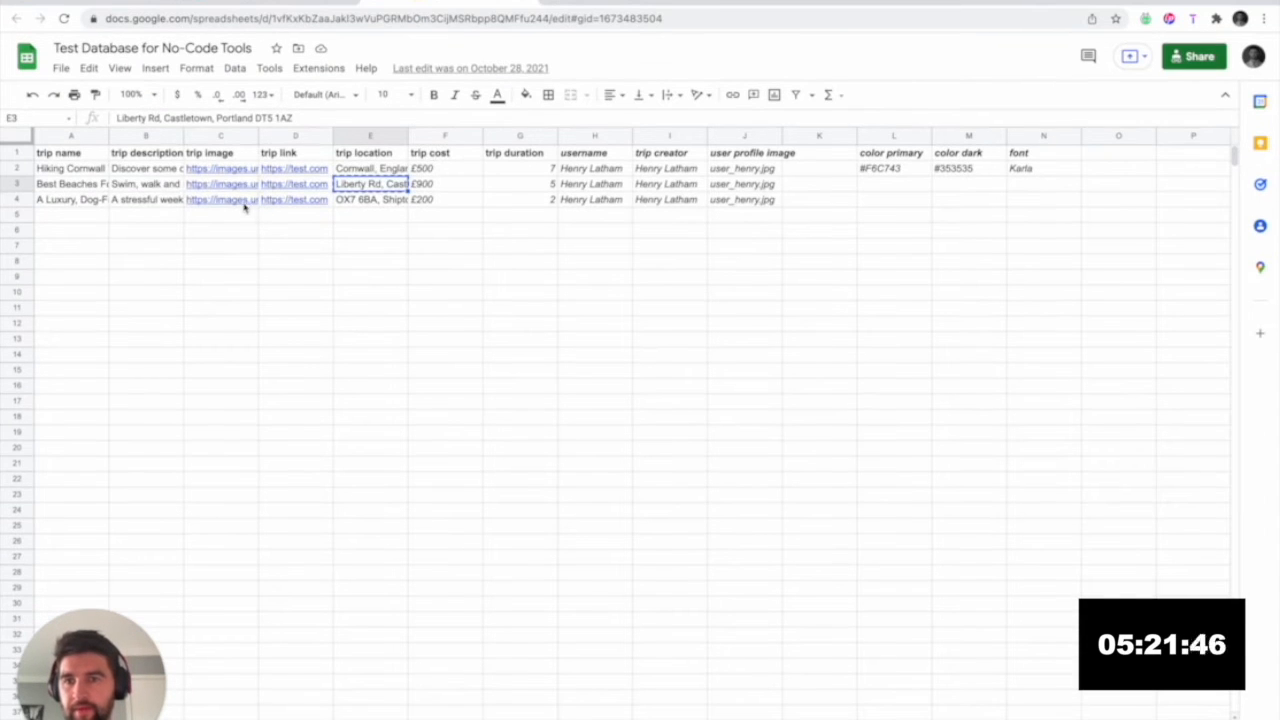
pyautogui.click(244, 203)
pyautogui.click(292, 5)
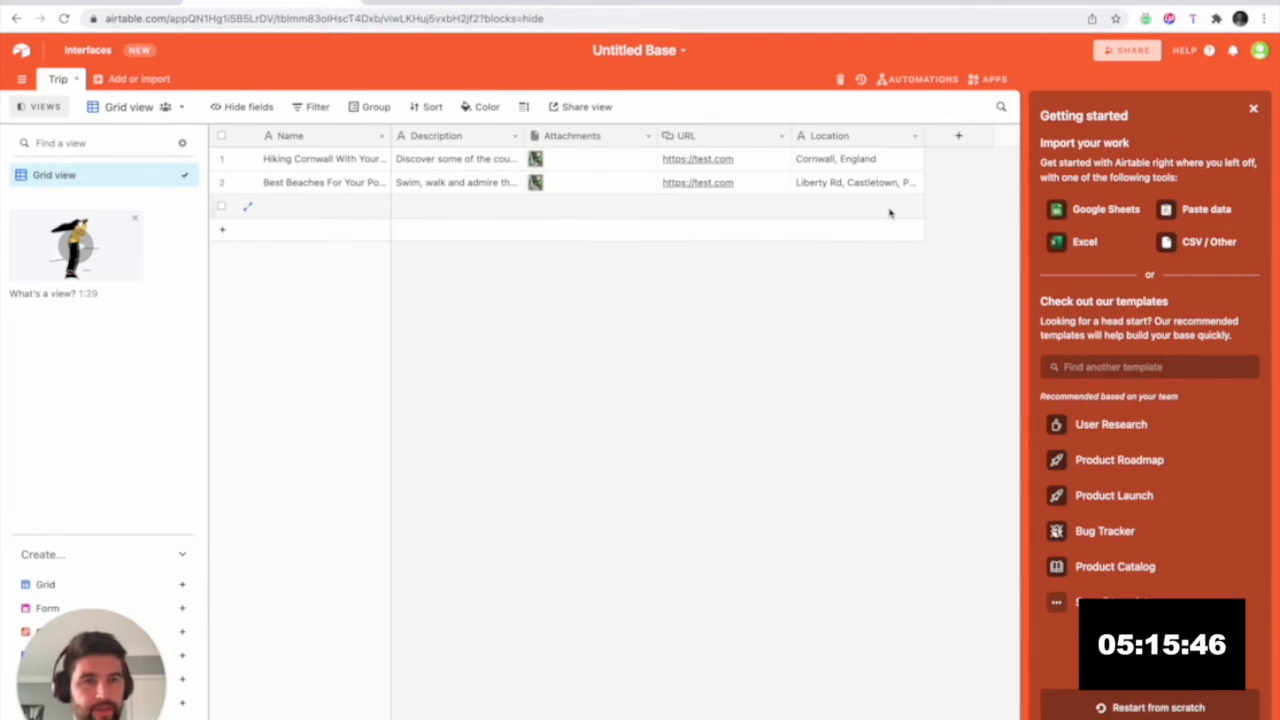
pyautogui.click(86, 10)
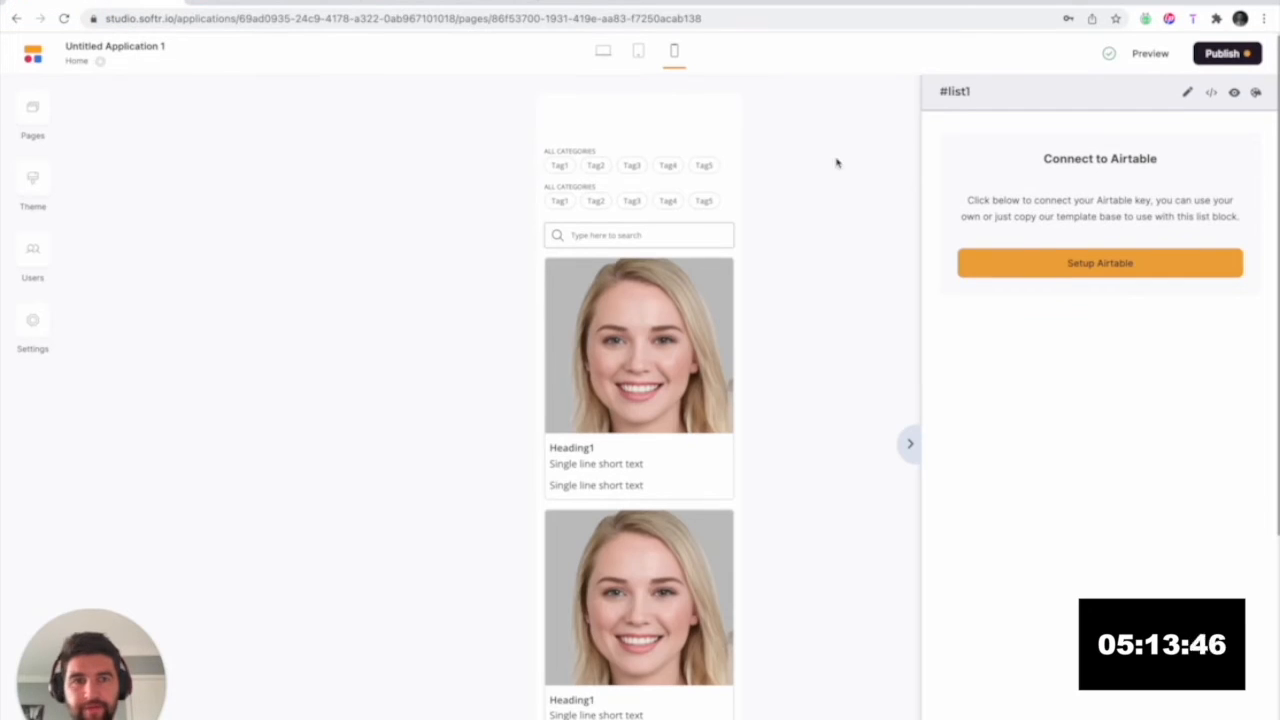
pyautogui.click(1066, 268)
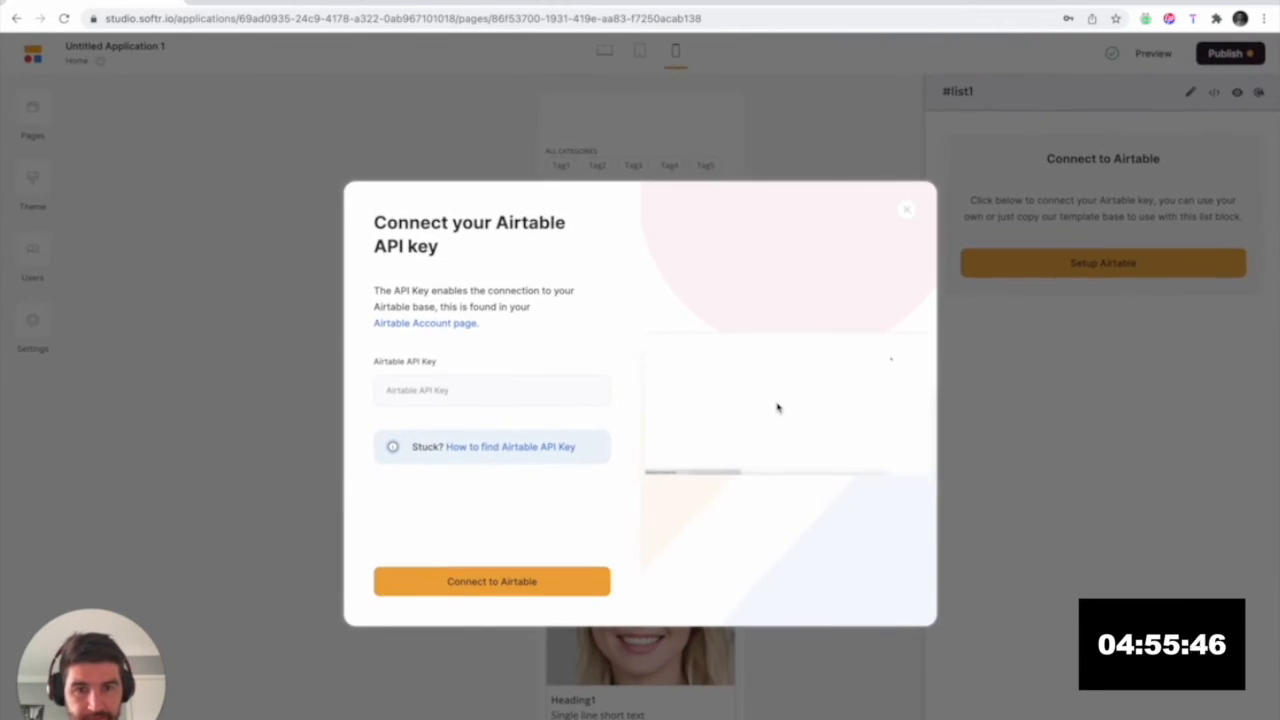
pyautogui.click(290, 2)
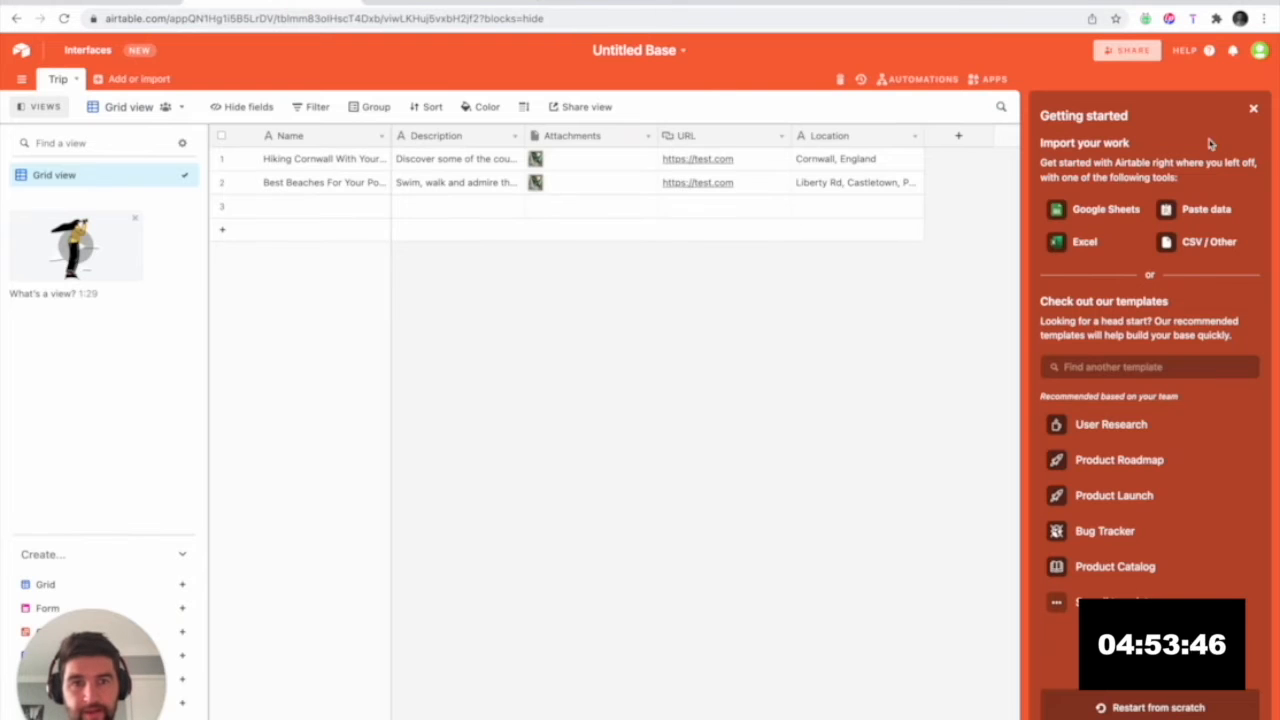
pyautogui.click(1260, 50)
pyautogui.click(1183, 114)
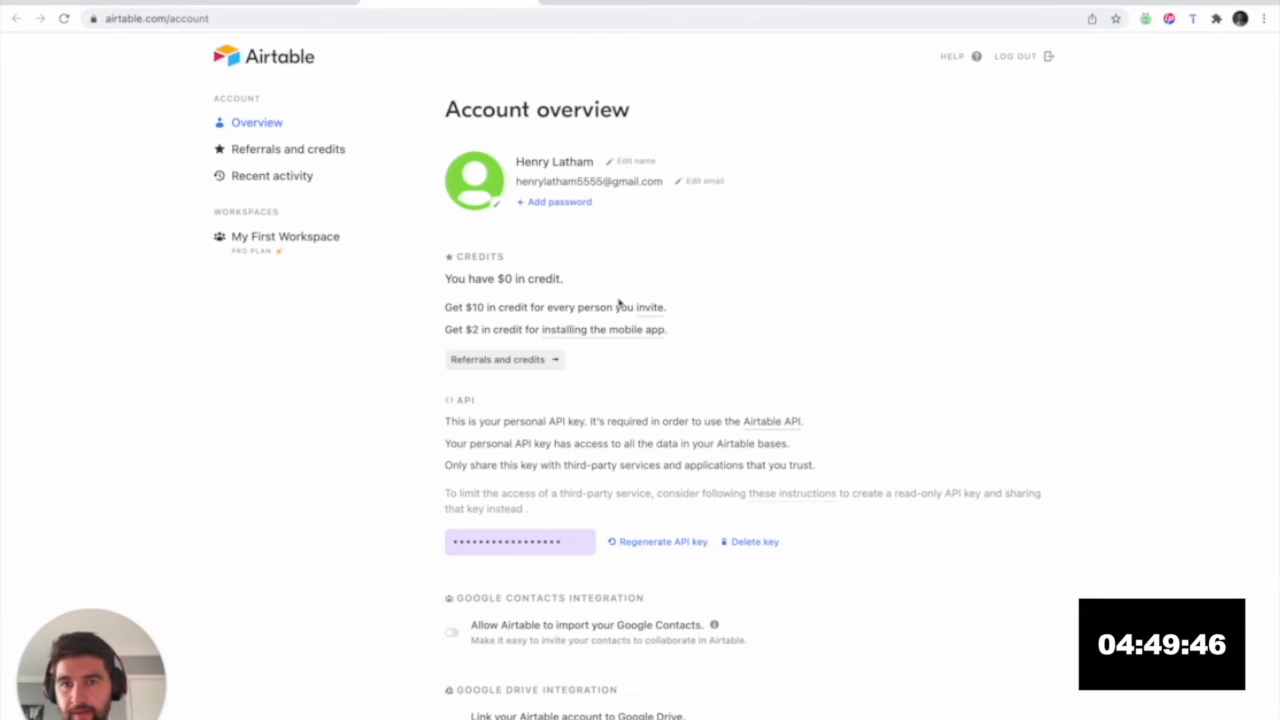
pyautogui.scroll(-1, 619, 303)
pyautogui.click(535, 474)
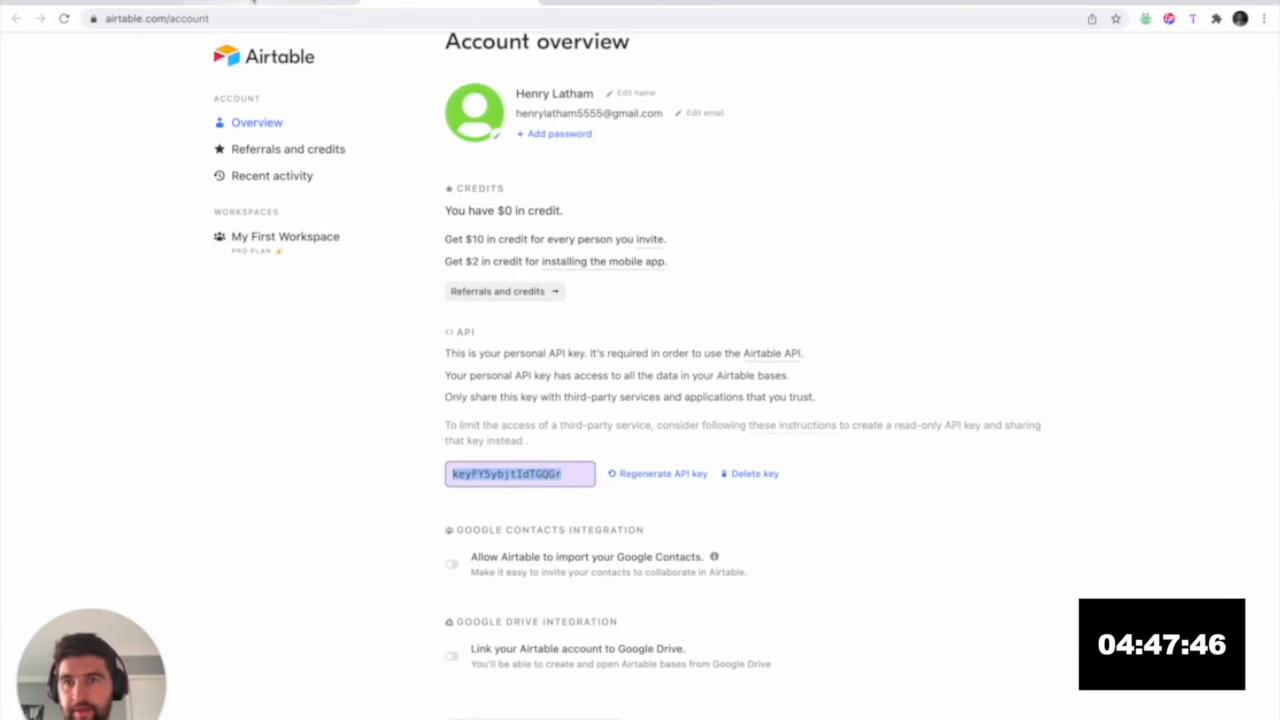
# - Paste the Airtable API key into Softr's API key field and connect the app to Airtable
pyautogui.click(253, 3)
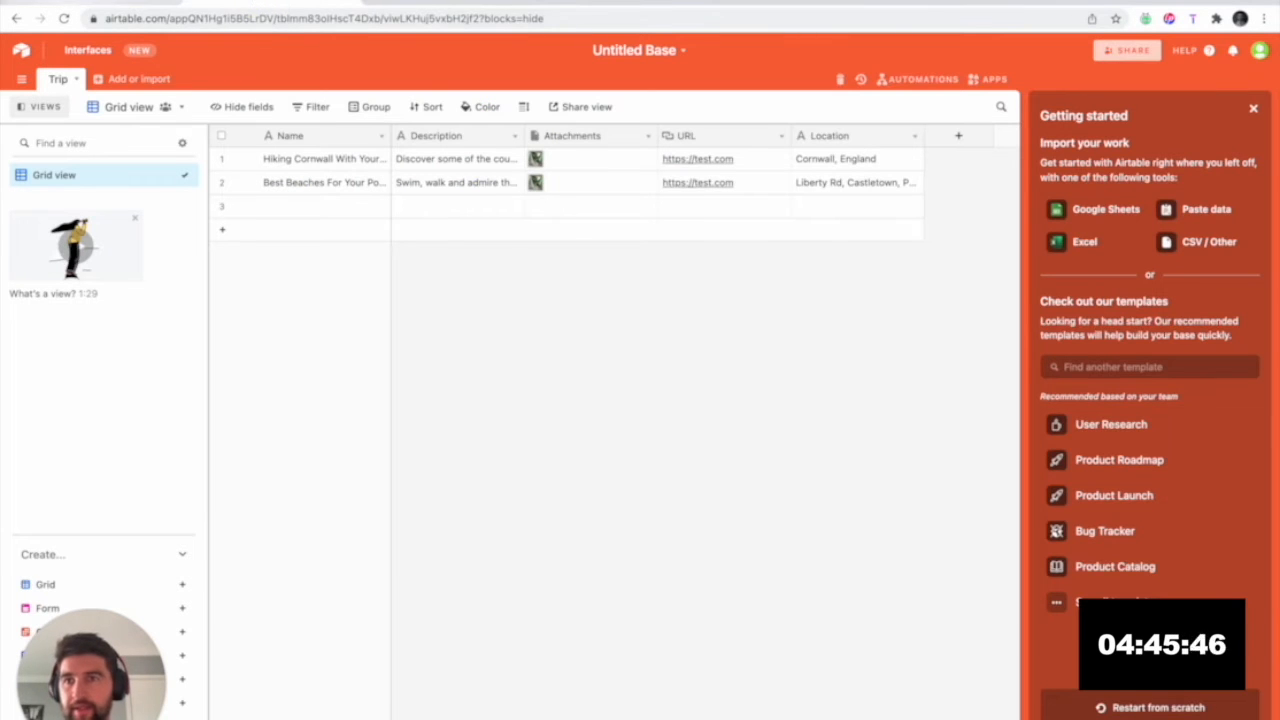
pyautogui.click(110, 3)
pyautogui.click(486, 382)
pyautogui.hotkey('ctrl', 'v')
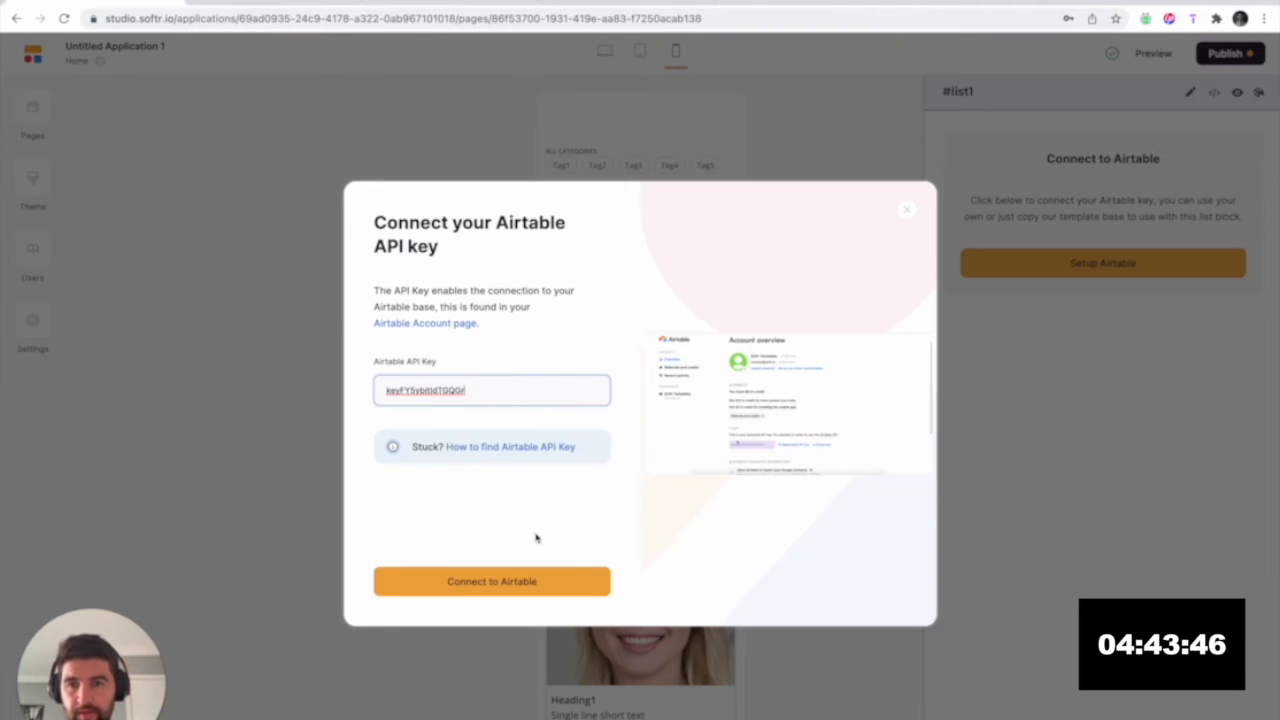
pyautogui.click(504, 588)
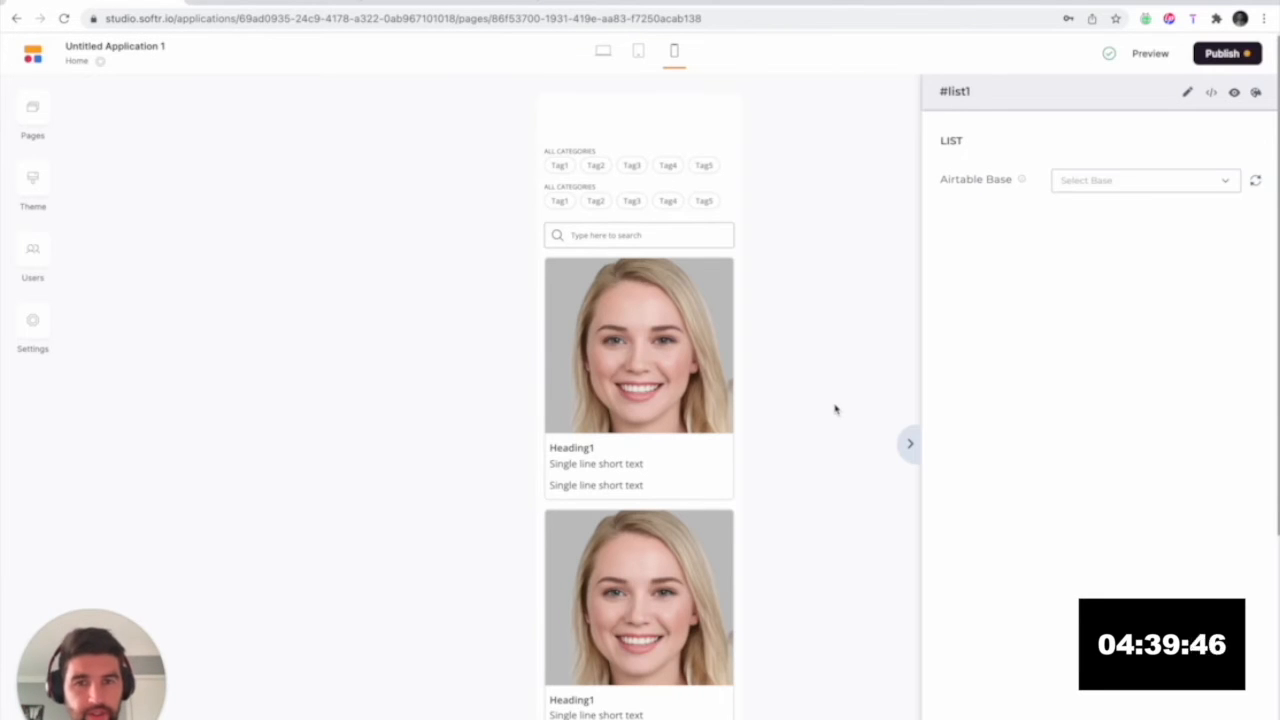
# - Check the available bases in Softr, then rename the Airtable base as Trip App
pyautogui.click(1094, 188)
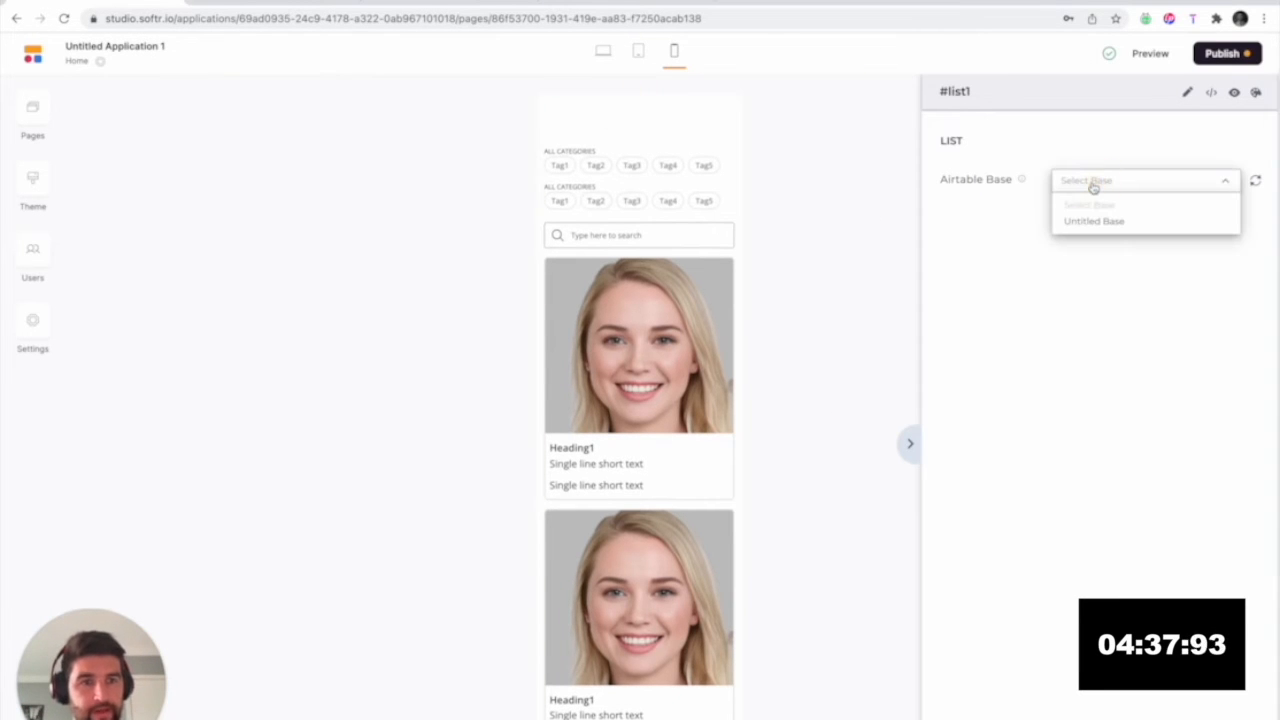
pyautogui.click(1030, 212)
pyautogui.click(274, 2)
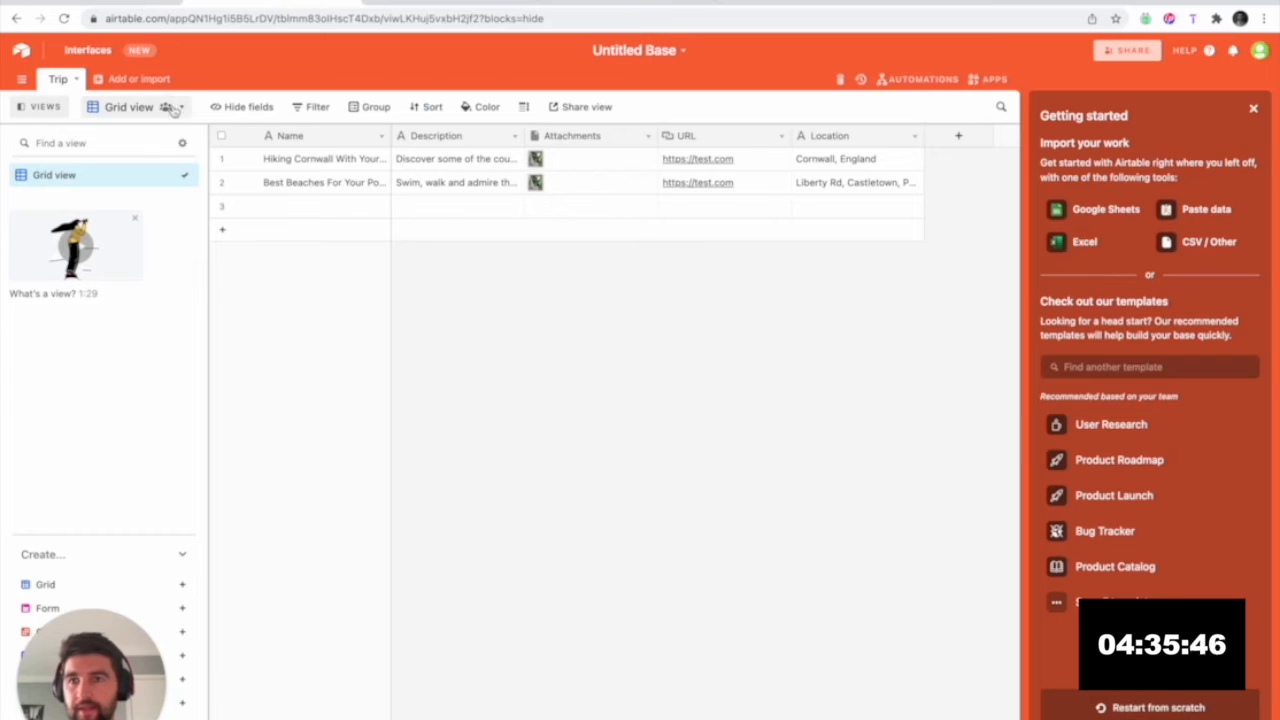
pyautogui.click(633, 52)
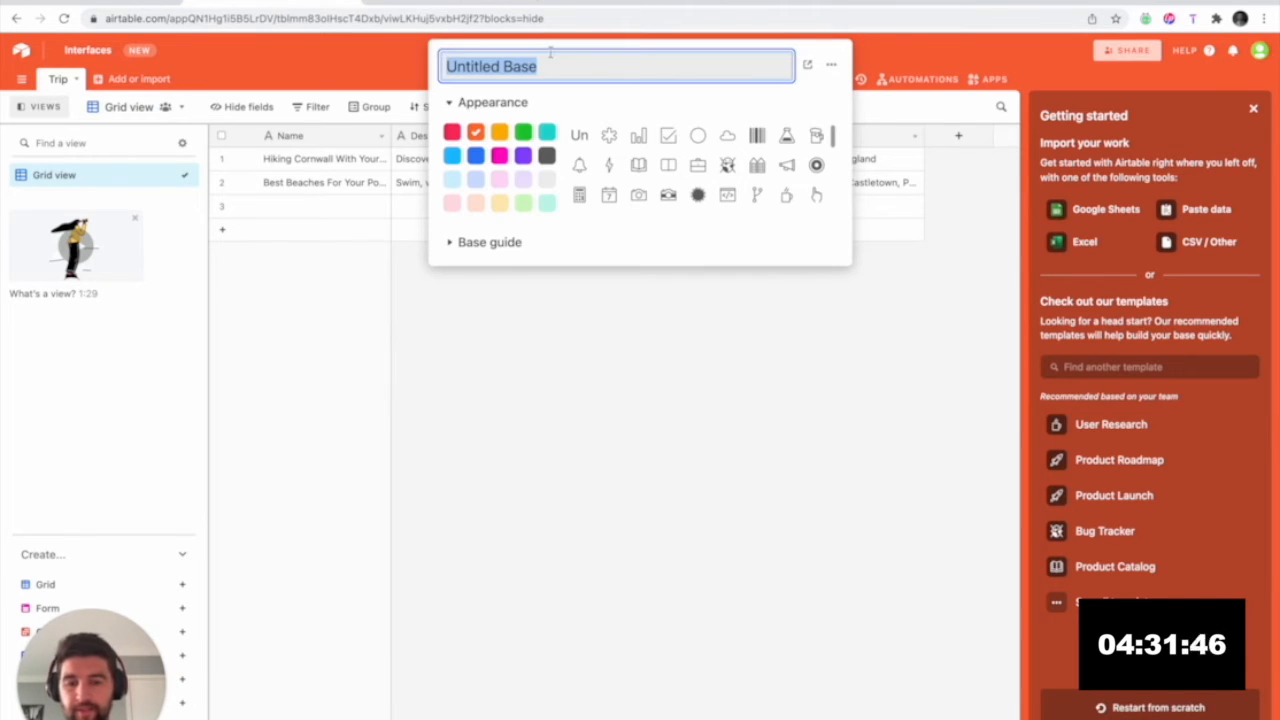
pyautogui.write('Trip')
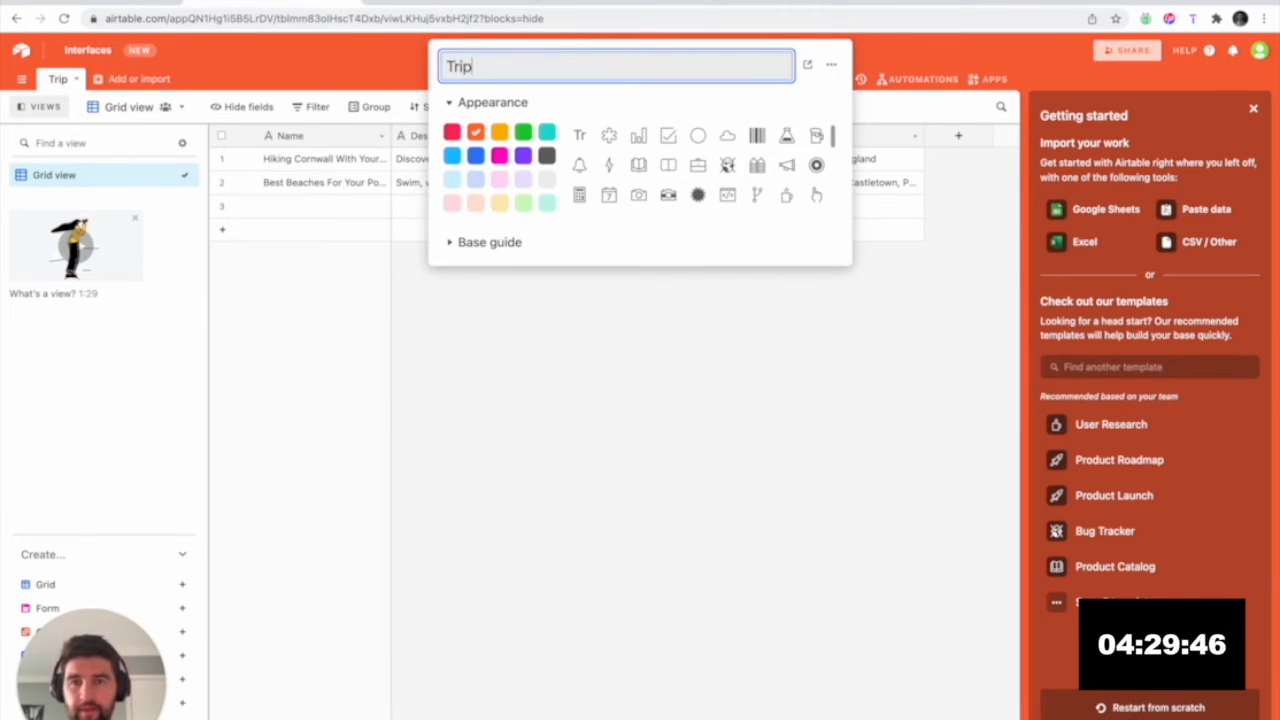
pyautogui.press('Return')
# - Switch to Softr, refresh the Airtable bases and connect the list block to the Trip App base and its Trip table
pyautogui.click(117, 2)
pyautogui.click(1259, 181)
pyautogui.click(1222, 184)
pyautogui.click(1124, 220)
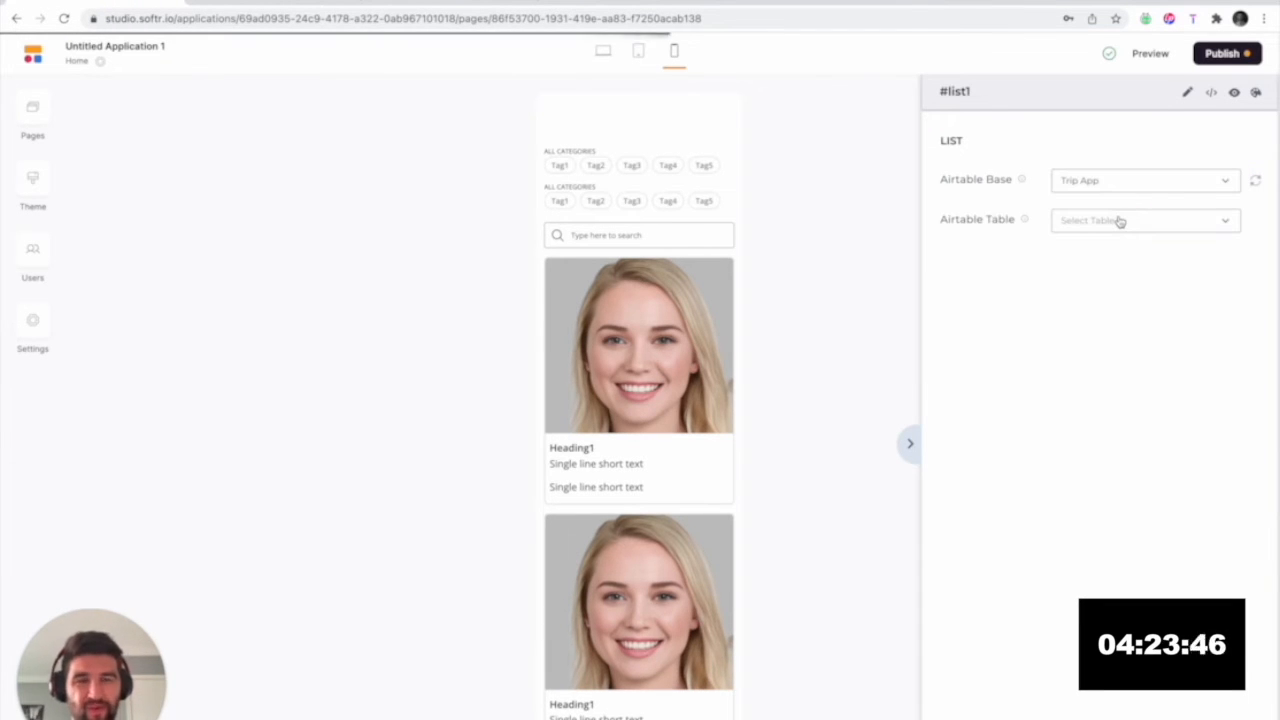
pyautogui.click(1119, 221)
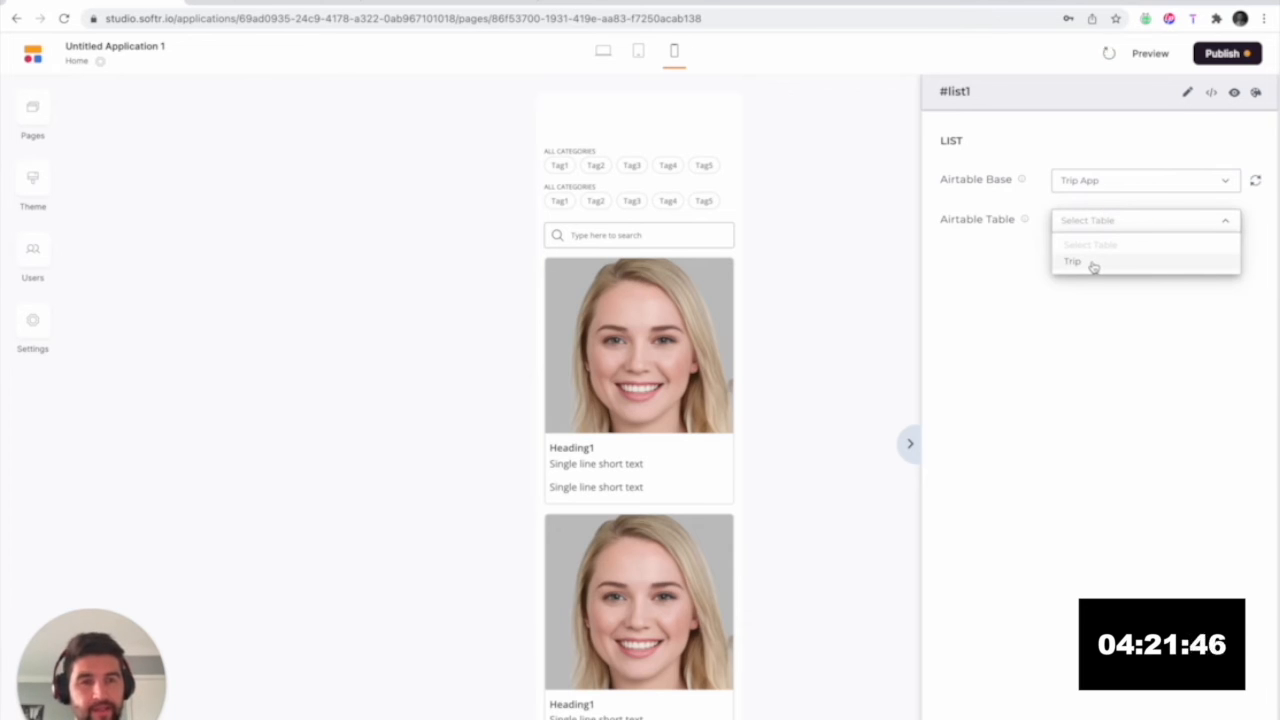
pyautogui.click(236, 2)
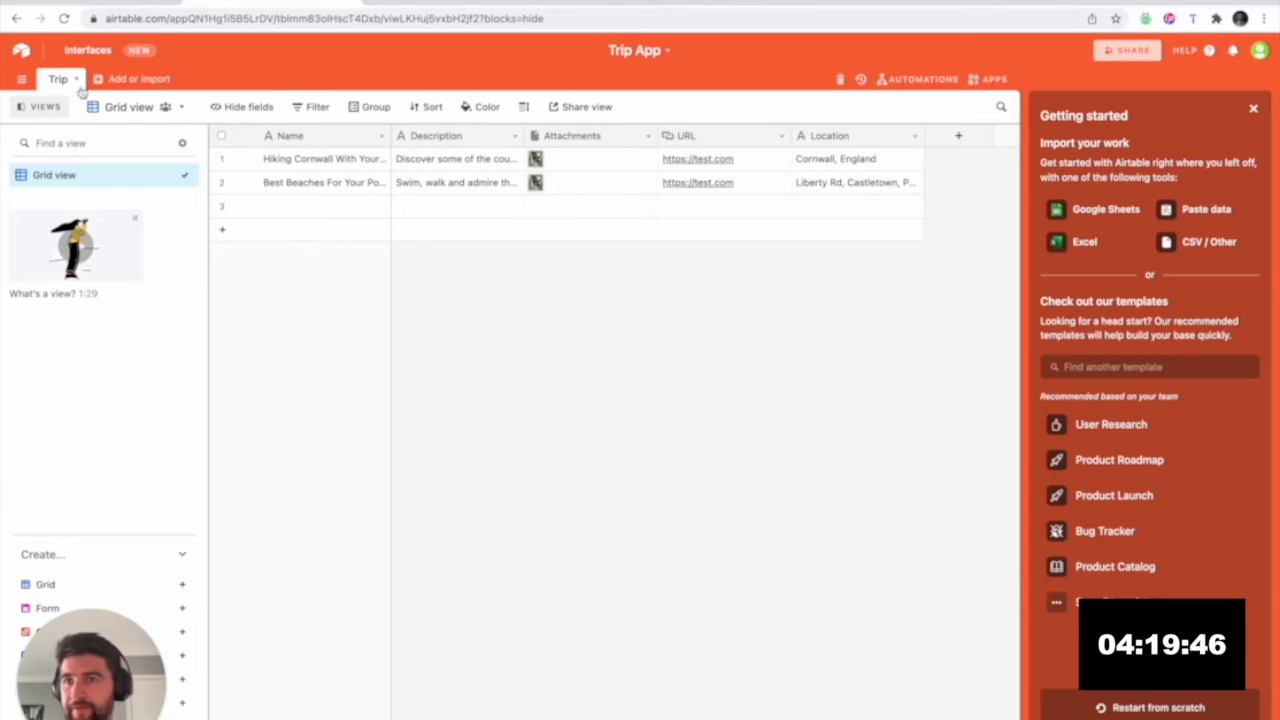
pyautogui.click(102, 3)
pyautogui.click(1090, 260)
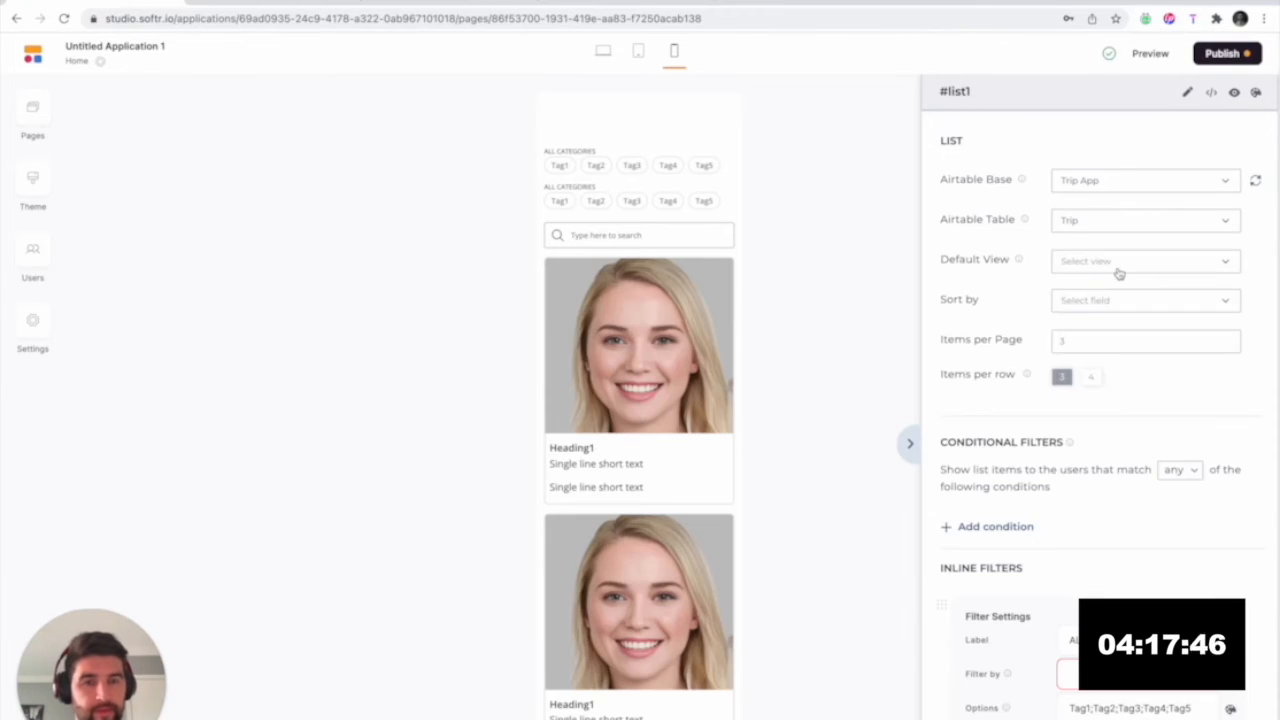
# - Set the content of the list's image field to the Attachments field
pyautogui.scroll(-1, 1104, 272)
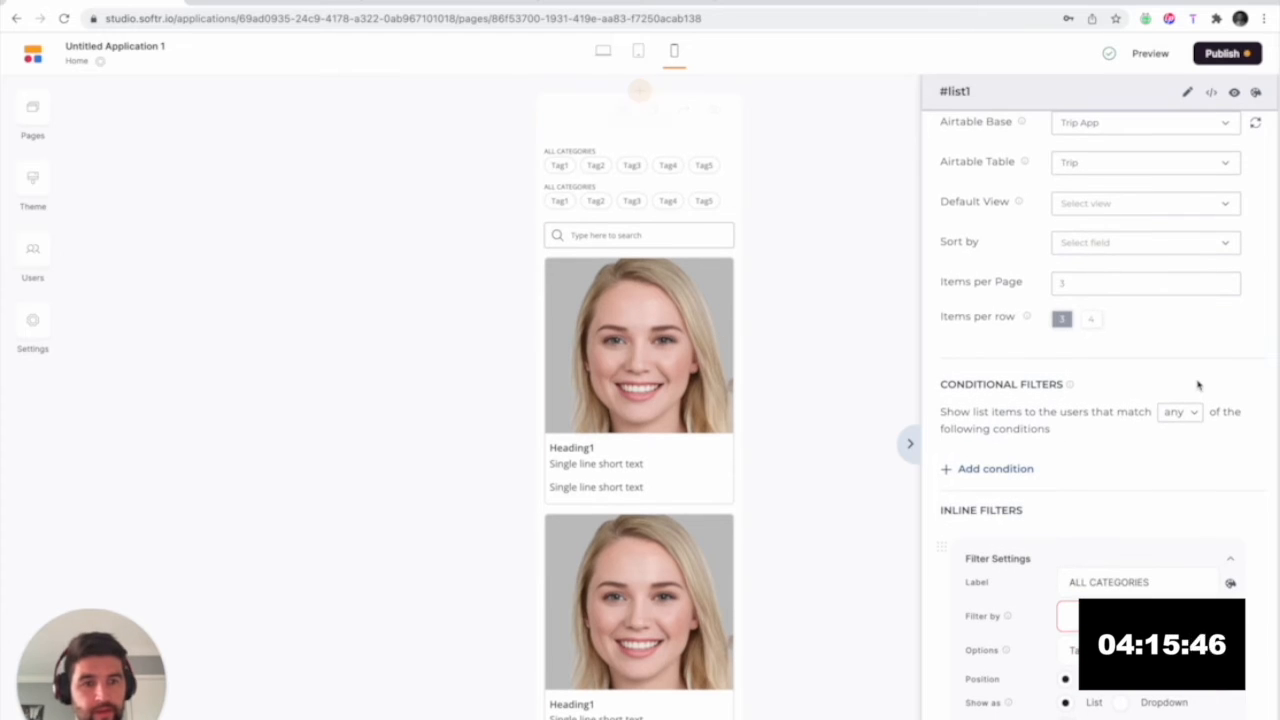
pyautogui.scroll(-1, 1169, 393)
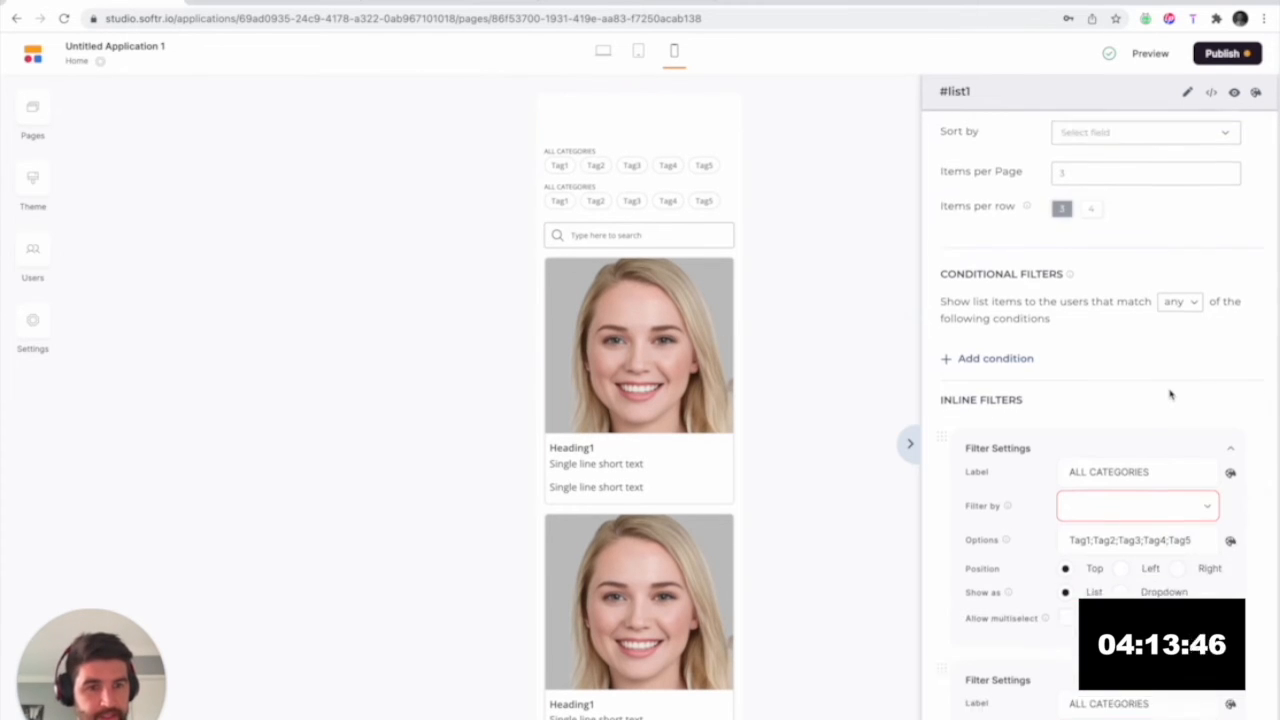
pyautogui.scroll(-5, 1166, 390)
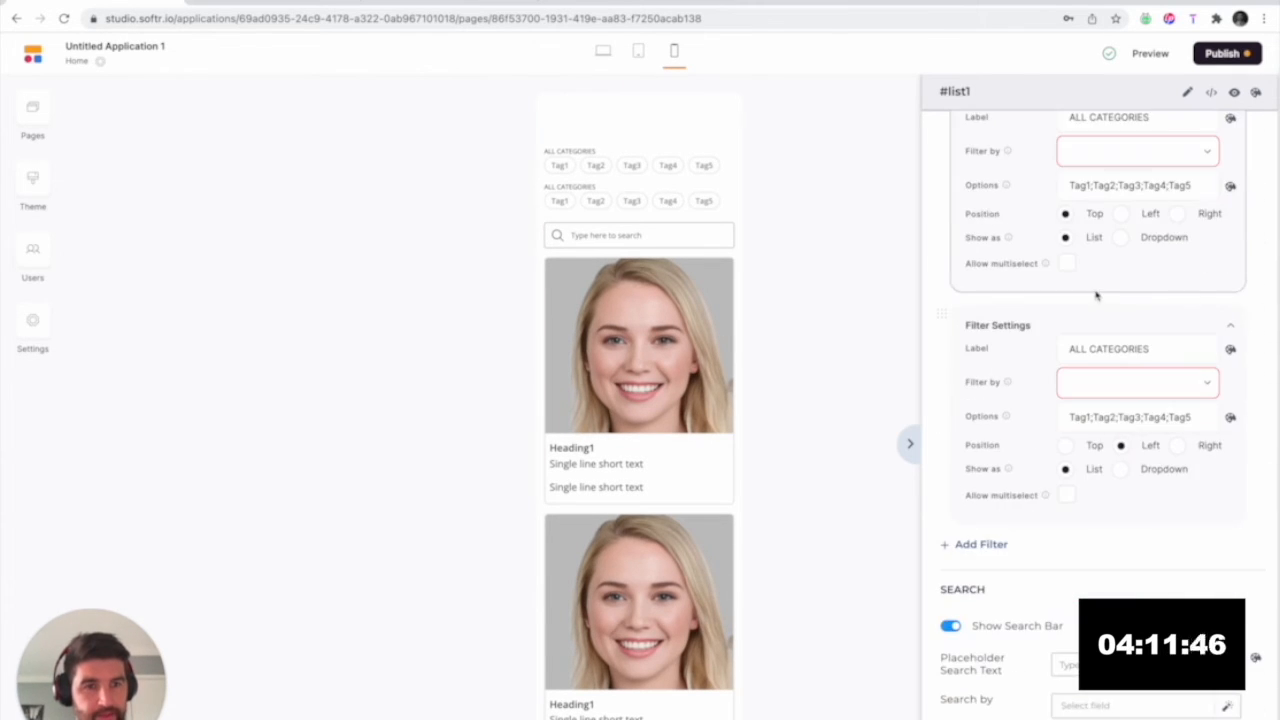
pyautogui.scroll(-3, 1096, 268)
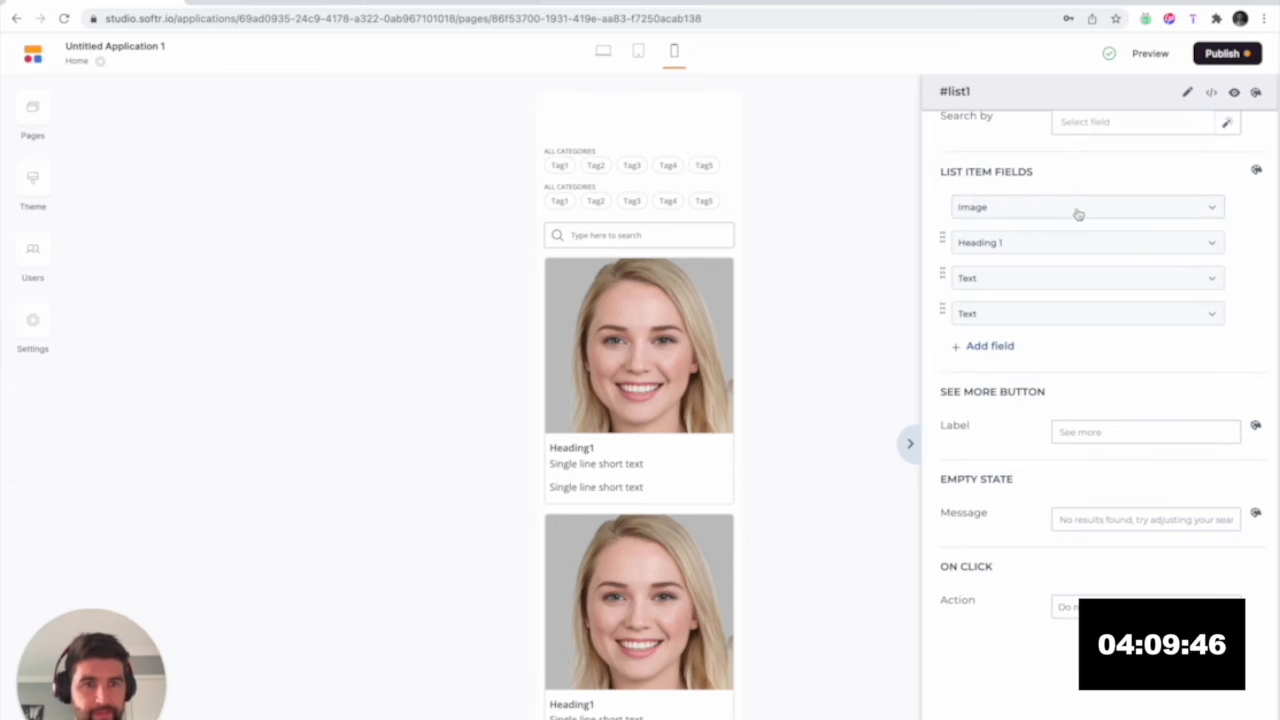
pyautogui.click(1078, 212)
pyautogui.click(1091, 263)
pyautogui.scroll(-2, 1063, 320)
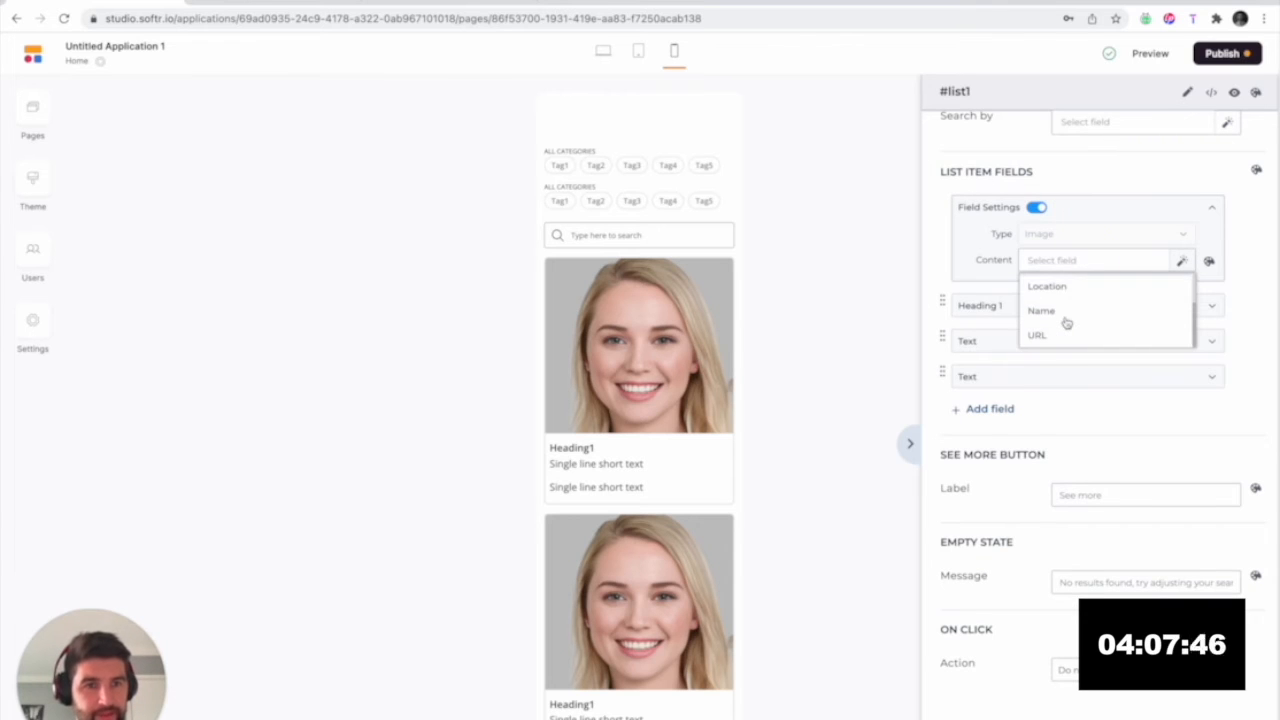
pyautogui.scroll(2, 1067, 328)
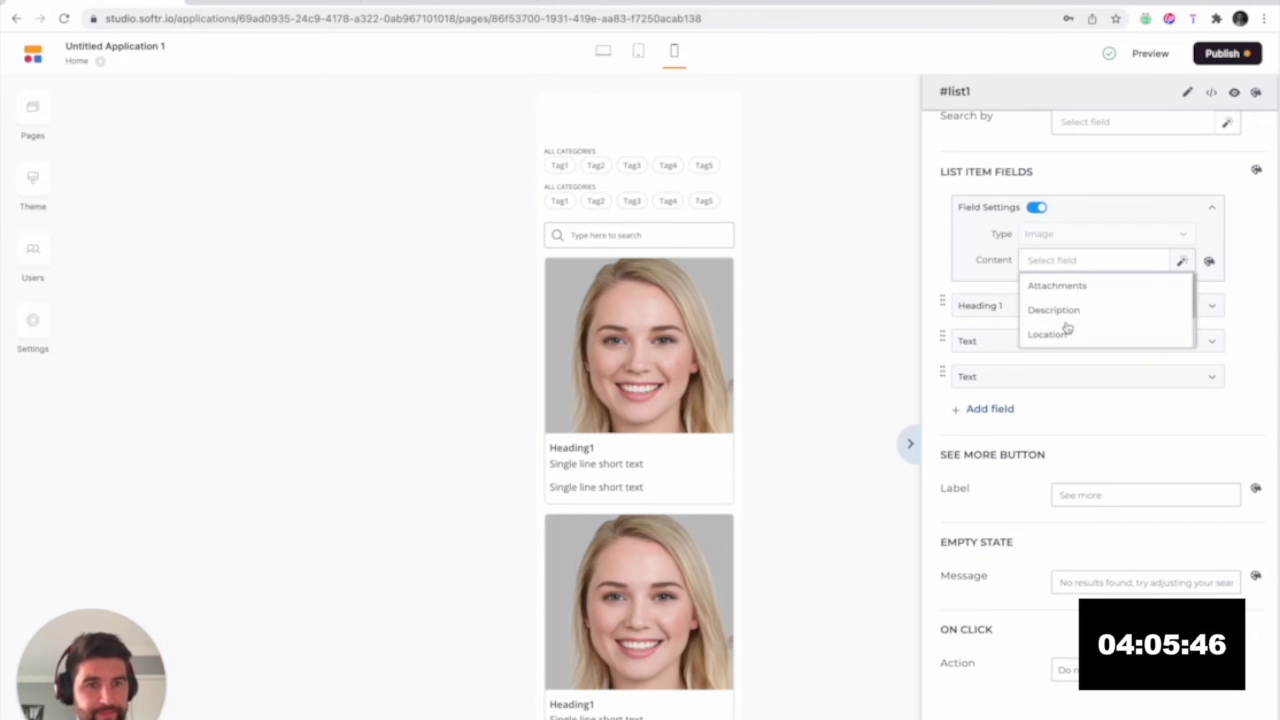
pyautogui.click(1071, 296)
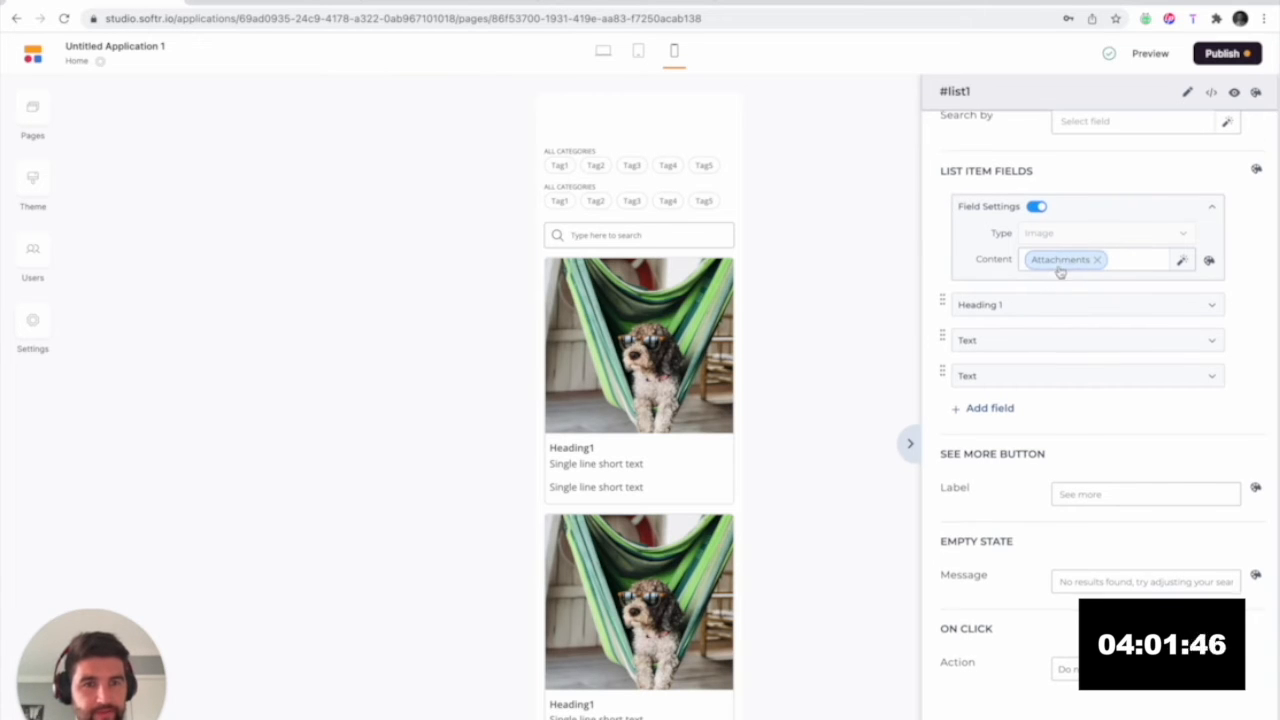
# - Set the content of the list's Heading 1 field to Name
pyautogui.scroll(-1, 1060, 268)
pyautogui.click(1061, 278)
pyautogui.click(1065, 352)
pyautogui.scroll(-1, 1080, 404)
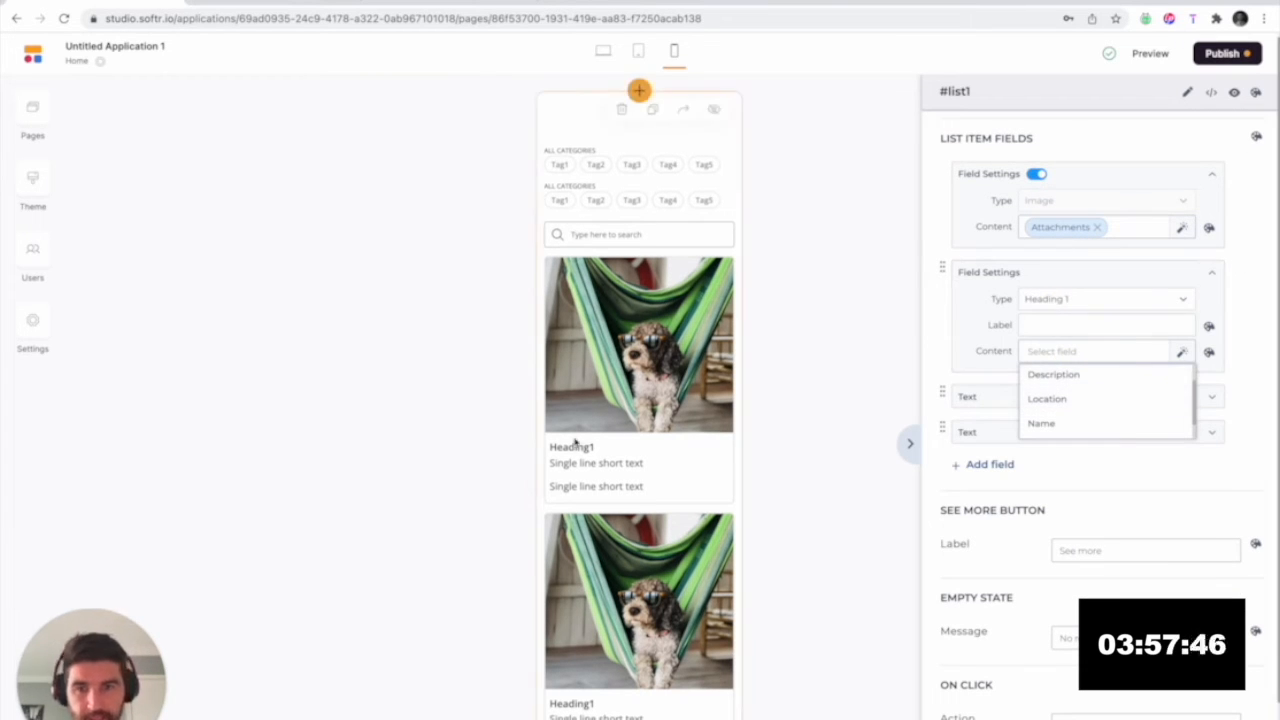
pyautogui.click(1088, 423)
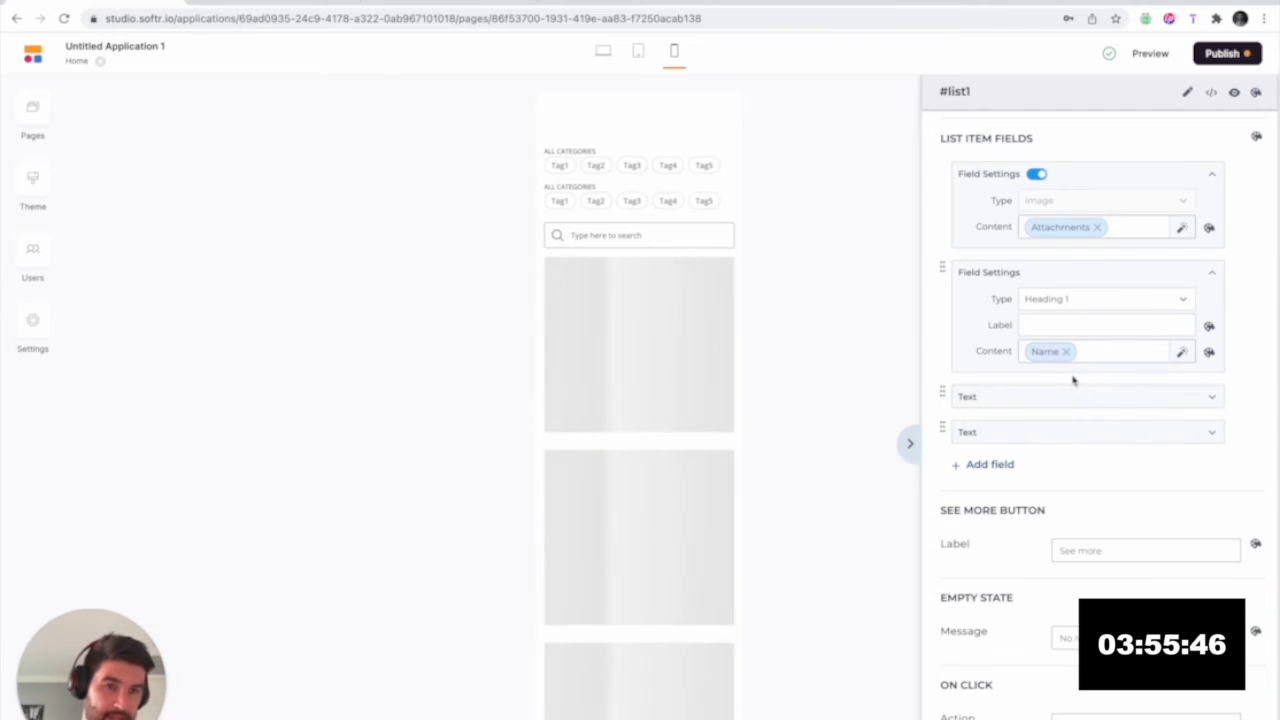
# - Set the first text field's content to Location and remove the second text field from the list items
pyautogui.scroll(-1, 1073, 370)
pyautogui.click(1075, 359)
pyautogui.click(1071, 435)
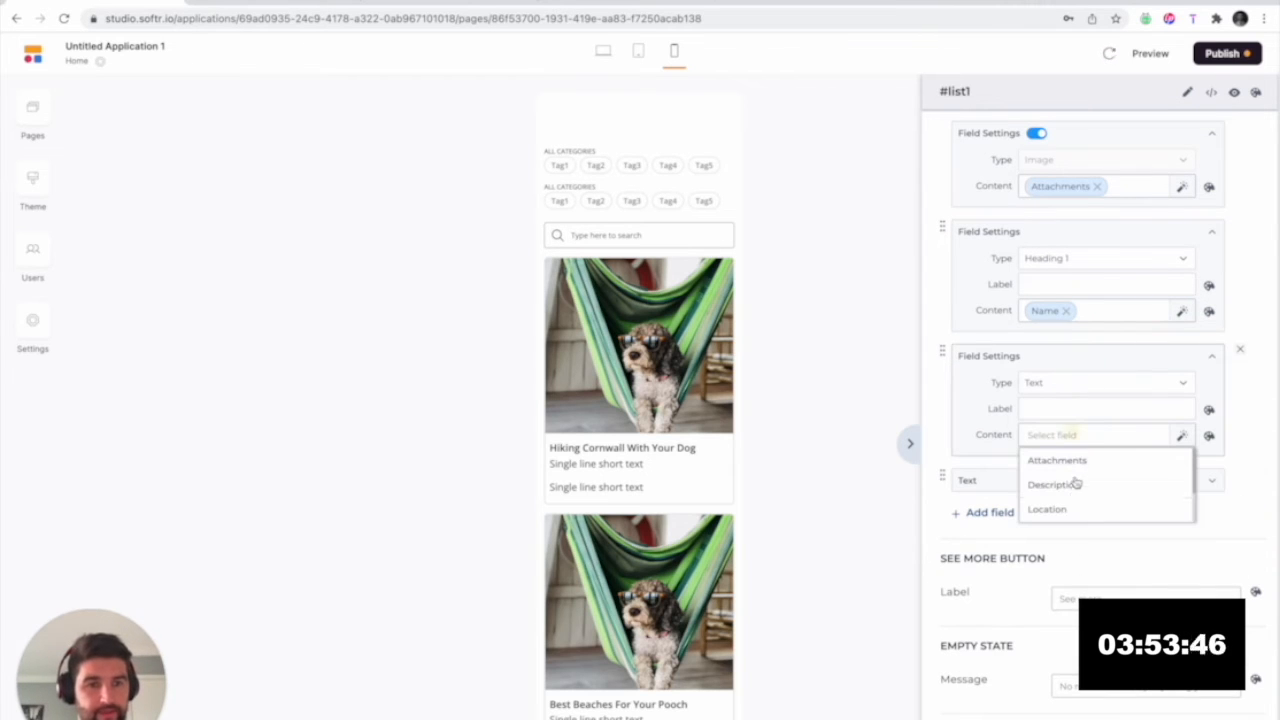
pyautogui.click(1050, 509)
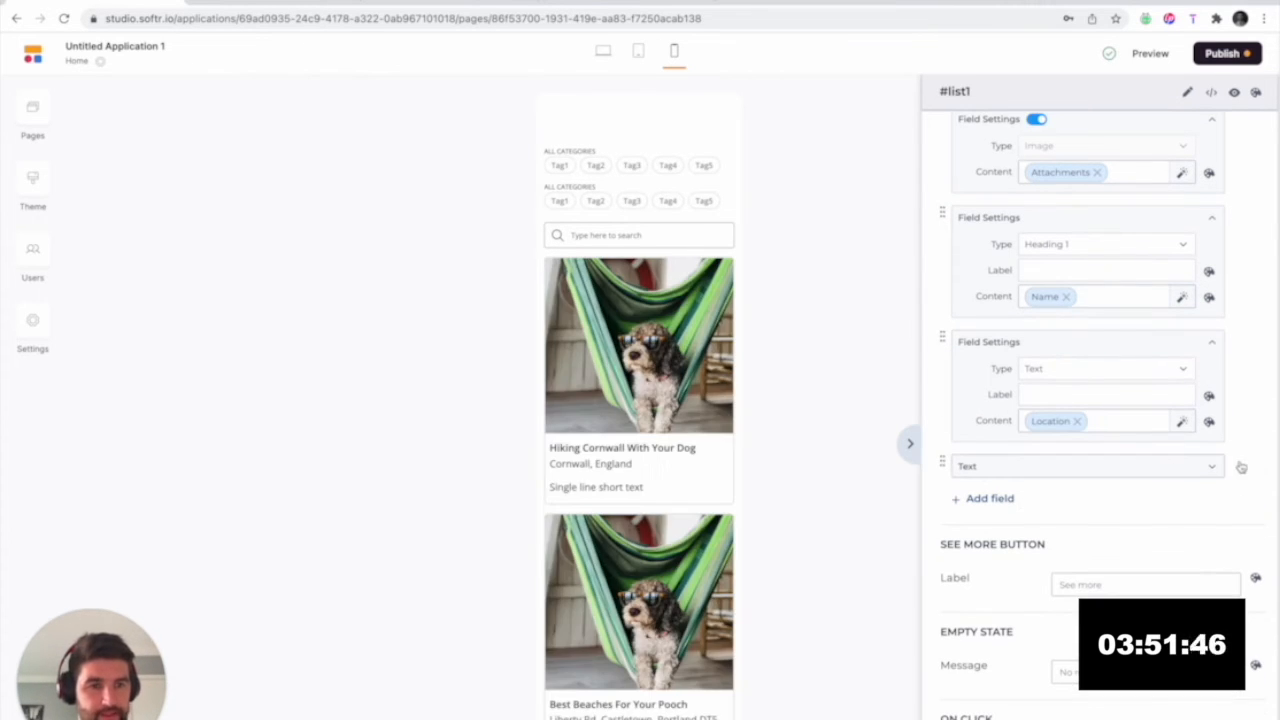
pyautogui.click(1238, 465)
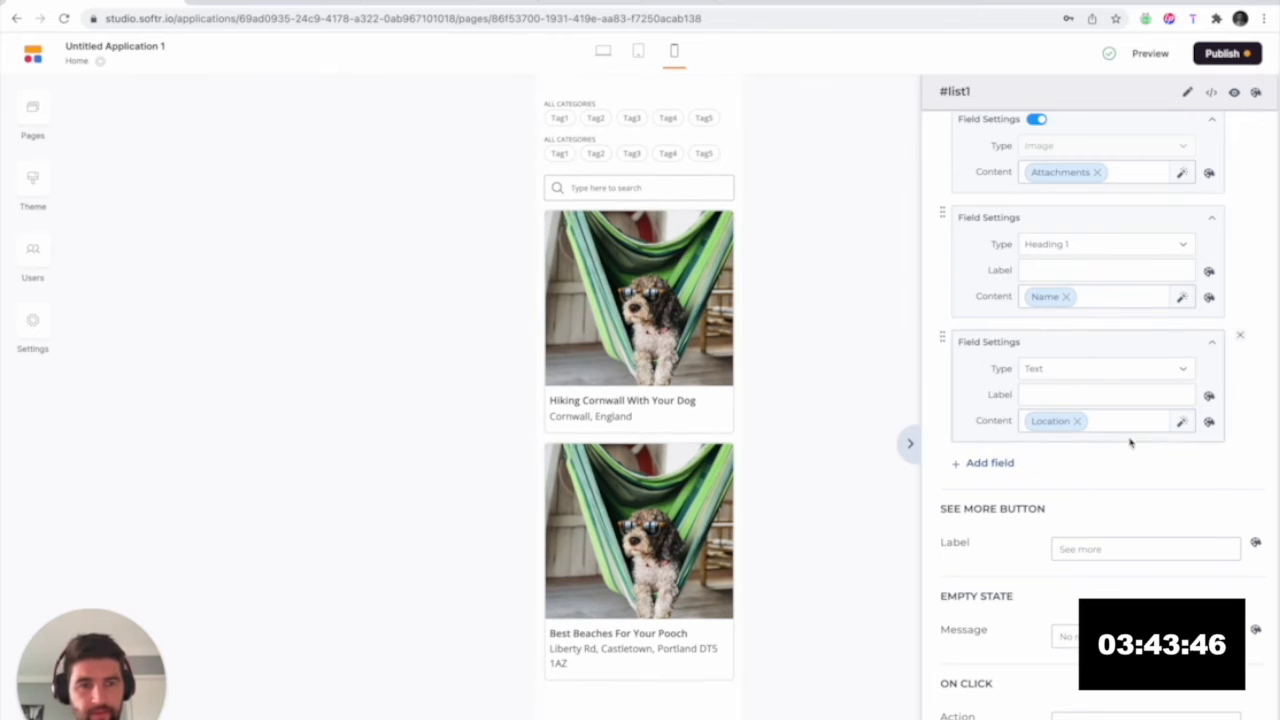
# - Remove both ALL CATEGORIES inline filters from the list block
pyautogui.scroll(-2, 1128, 440)
pyautogui.scroll(10, 1124, 449)
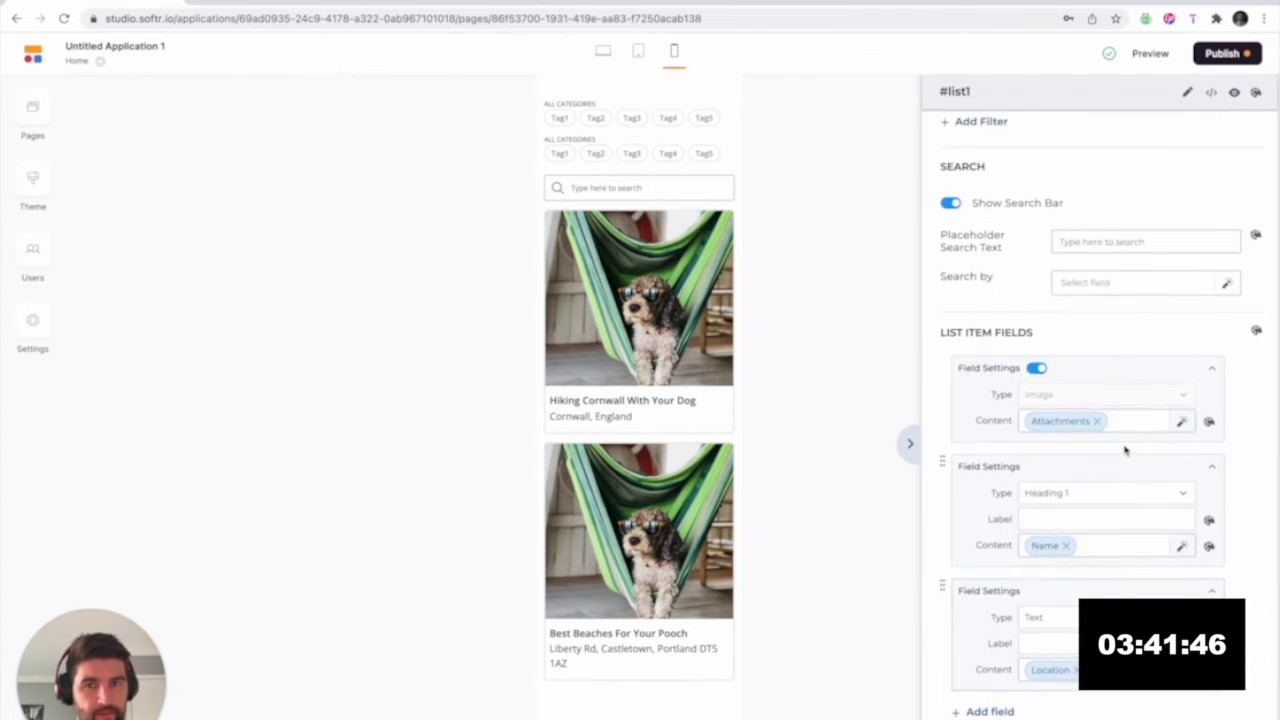
pyautogui.scroll(3, 1184, 308)
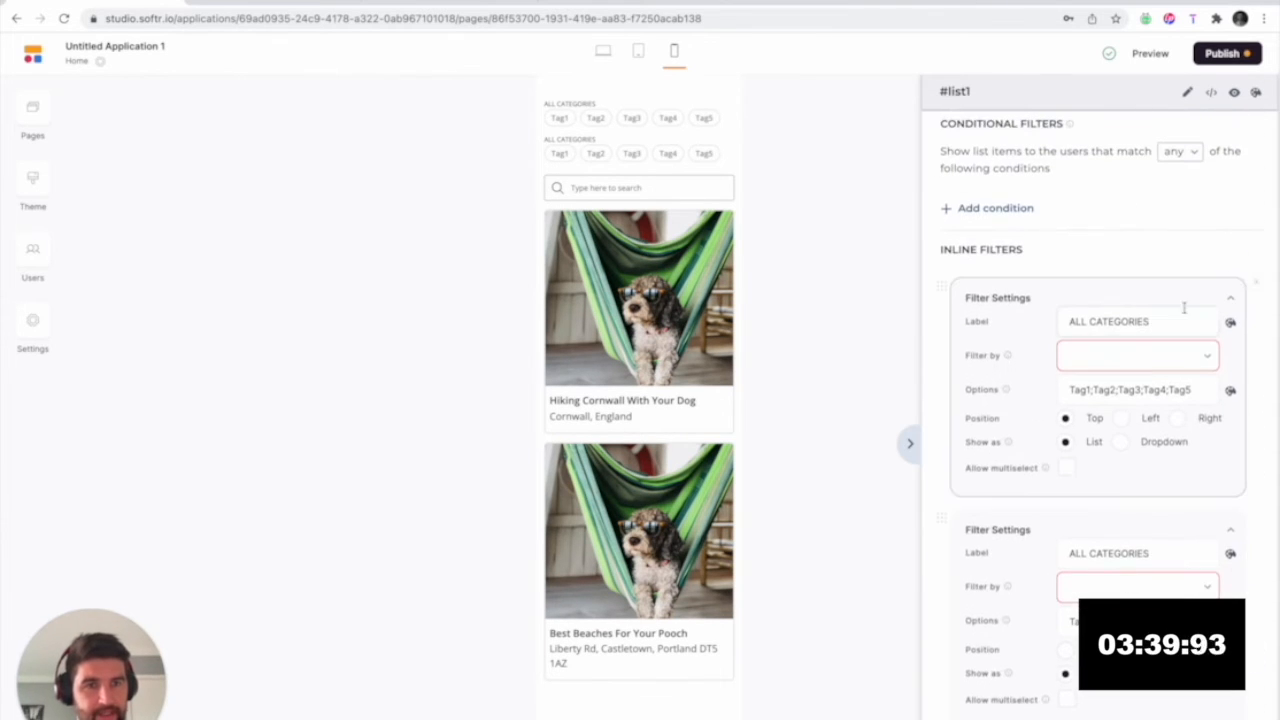
pyautogui.click(1254, 287)
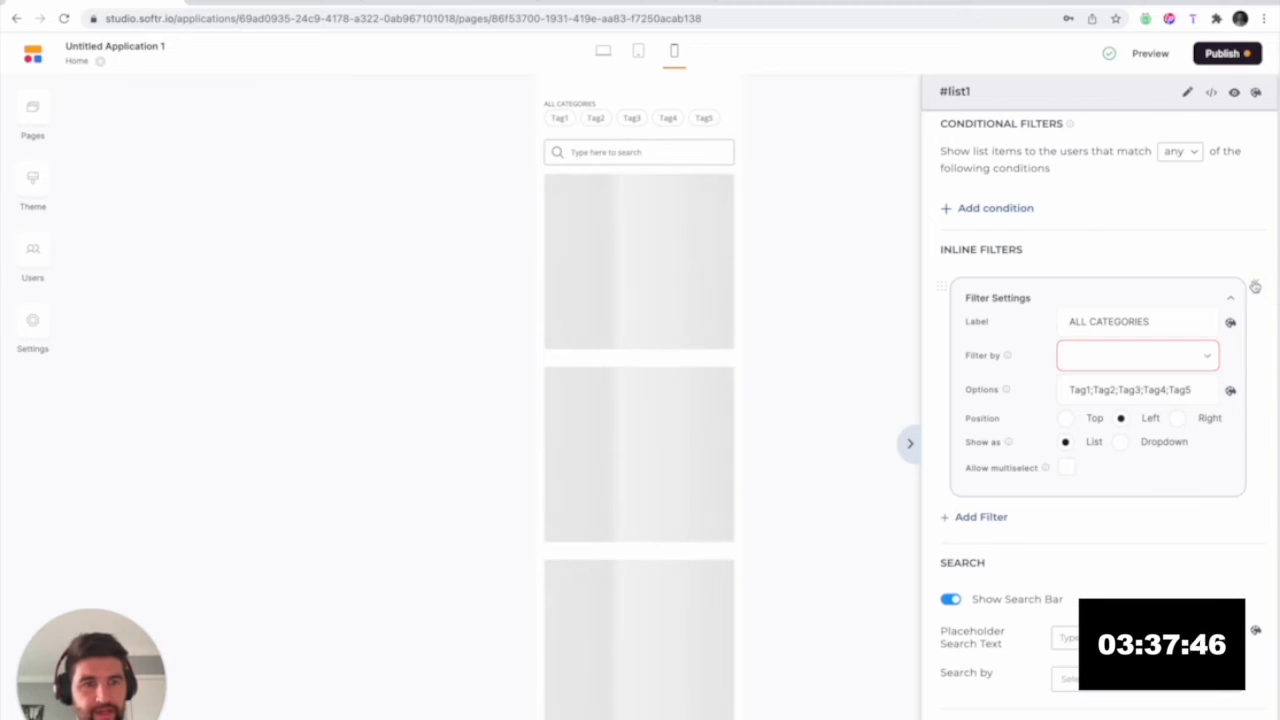
pyautogui.click(1257, 287)
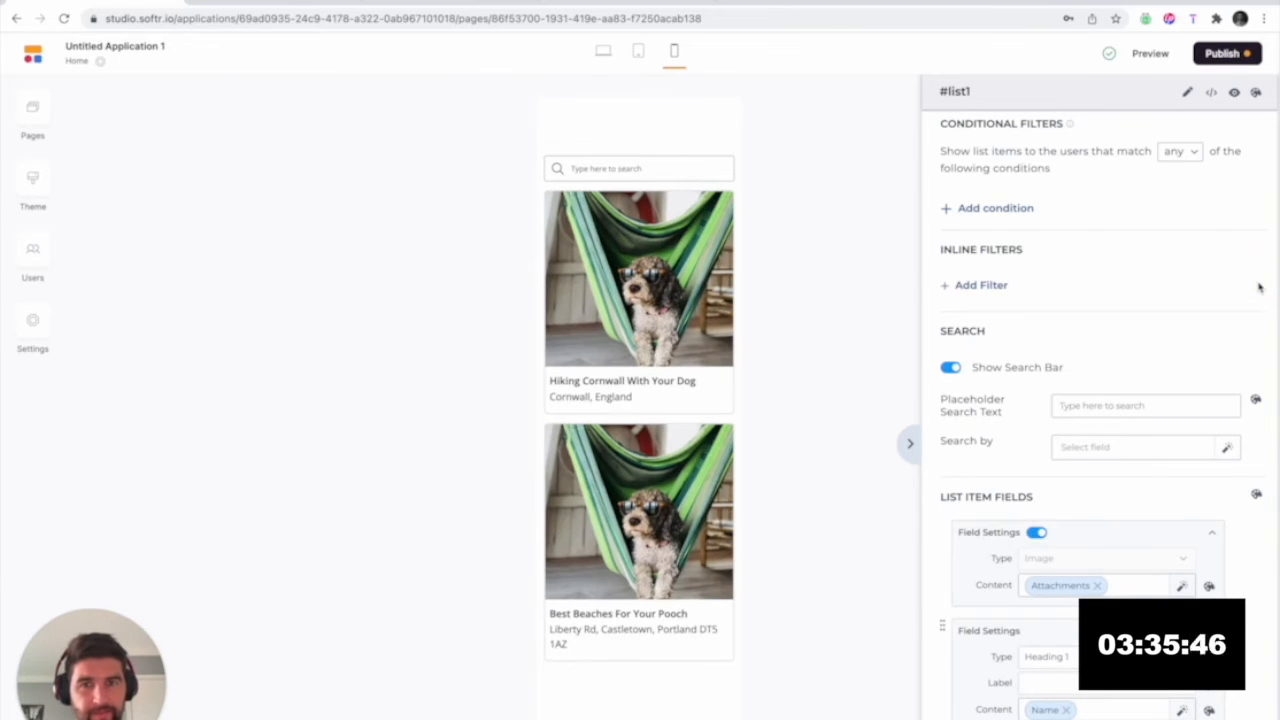
# - Make the list's search bar search by the Location and Name fields
pyautogui.click(1149, 453)
pyautogui.click(1105, 476)
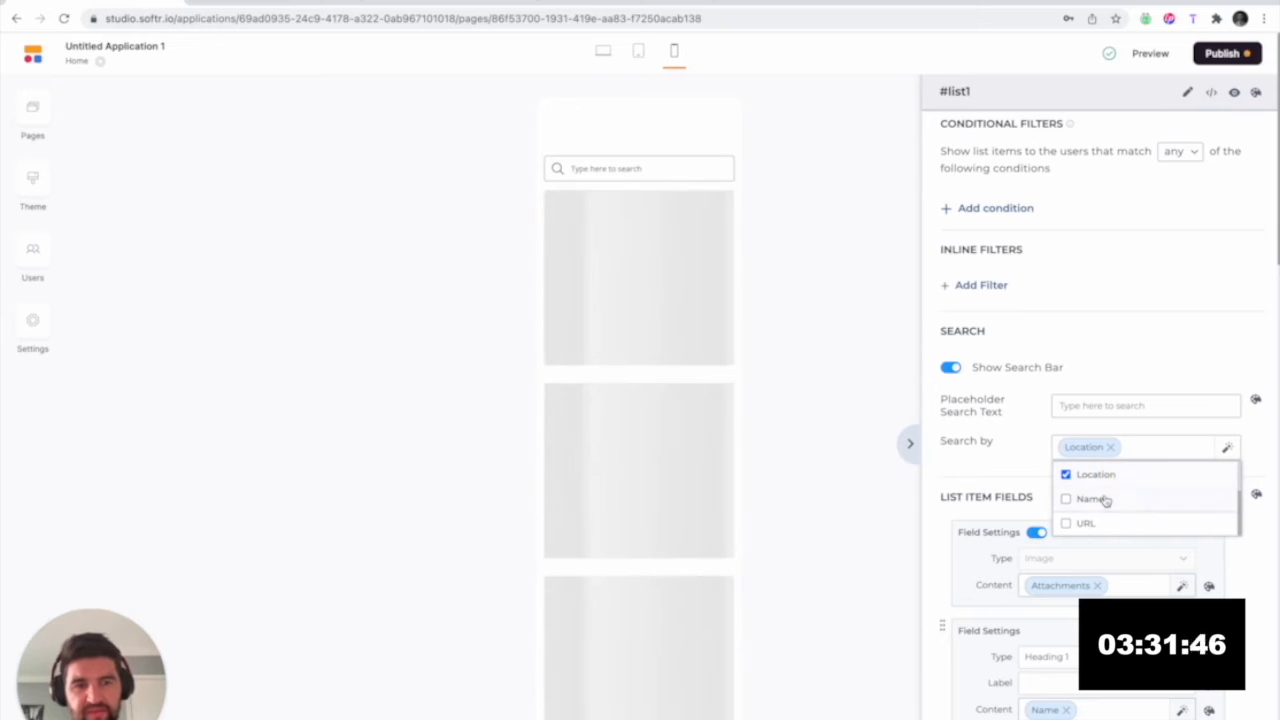
pyautogui.click(1105, 499)
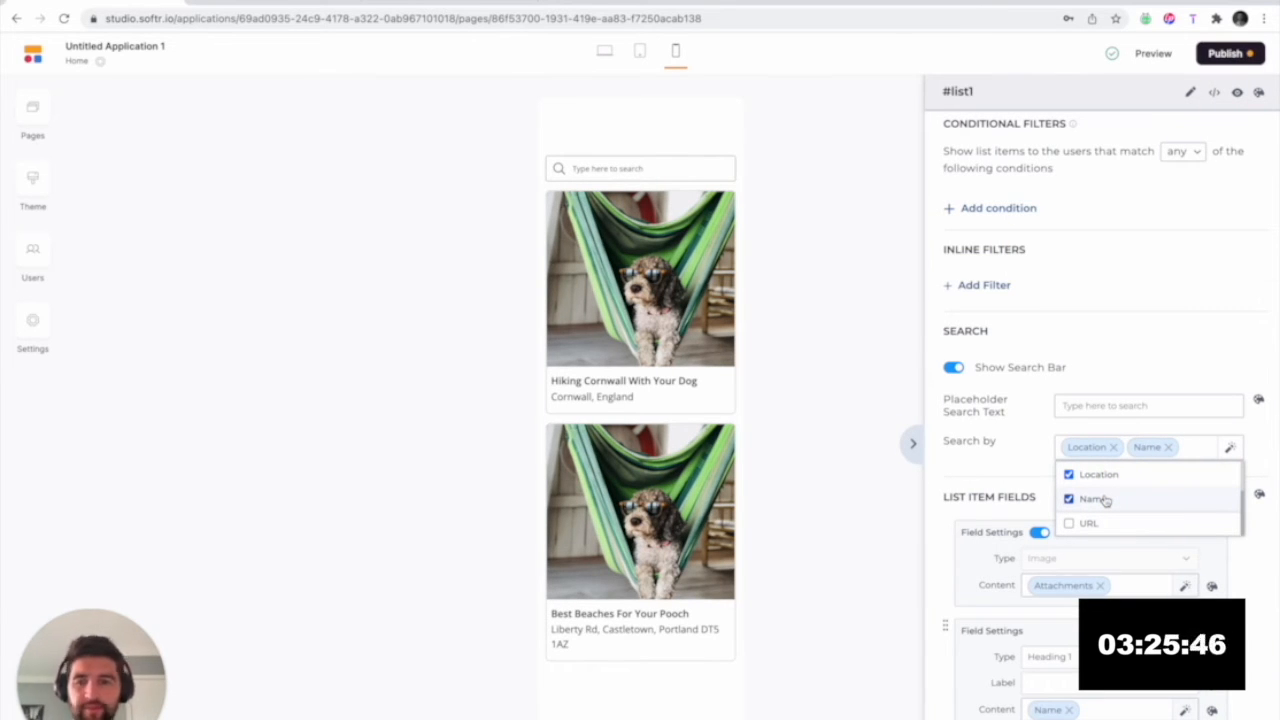
pyautogui.click(1043, 446)
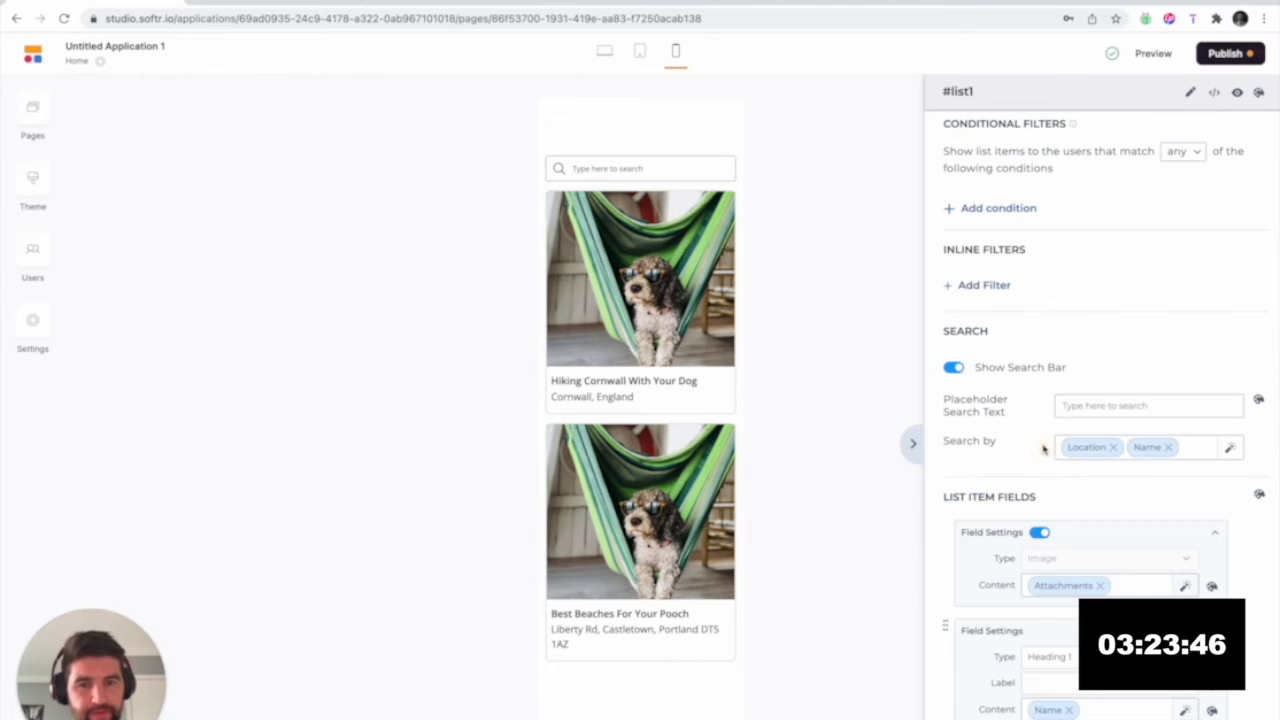
# - Check the User Stories slide in the Keynote presentation, then set the Softr list's on-click action to open a page
pyautogui.scroll(-5, 1043, 449)
pyautogui.scroll(-1, 1043, 449)
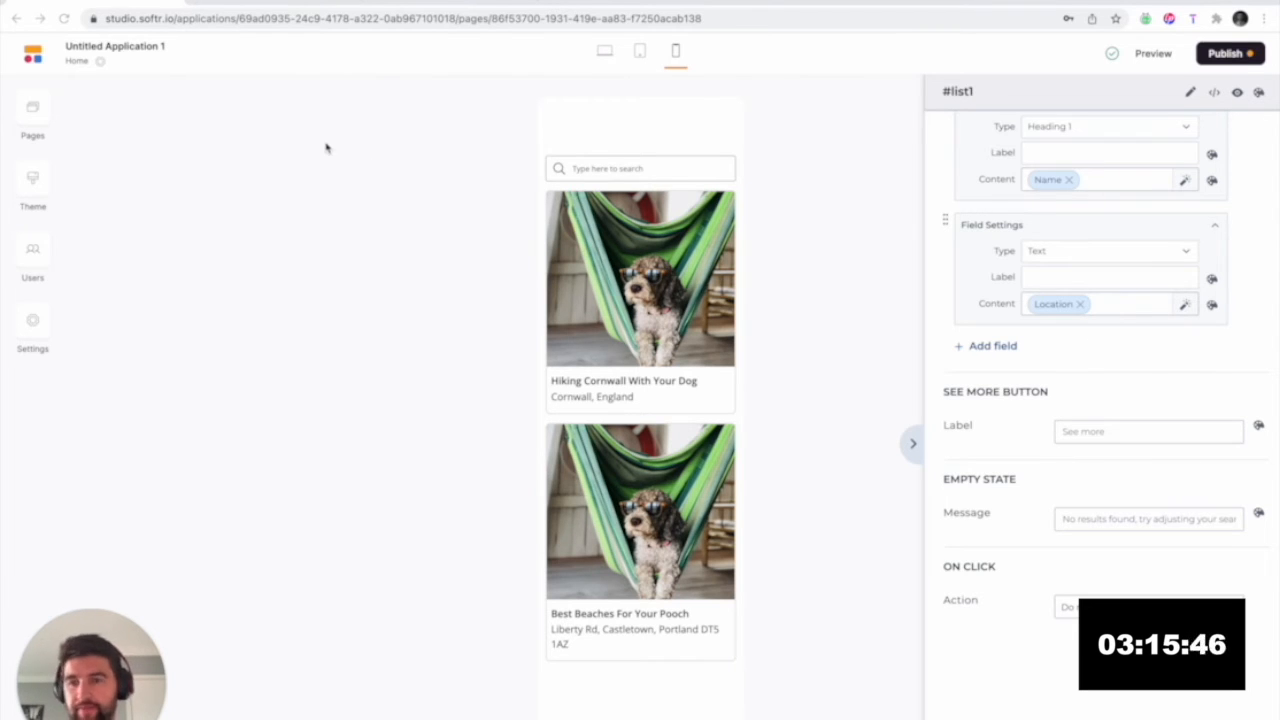
pyautogui.hotkey('ctrl', 'Left')
pyautogui.moveTo(2, 68); pyautogui.dragTo(384, 0)
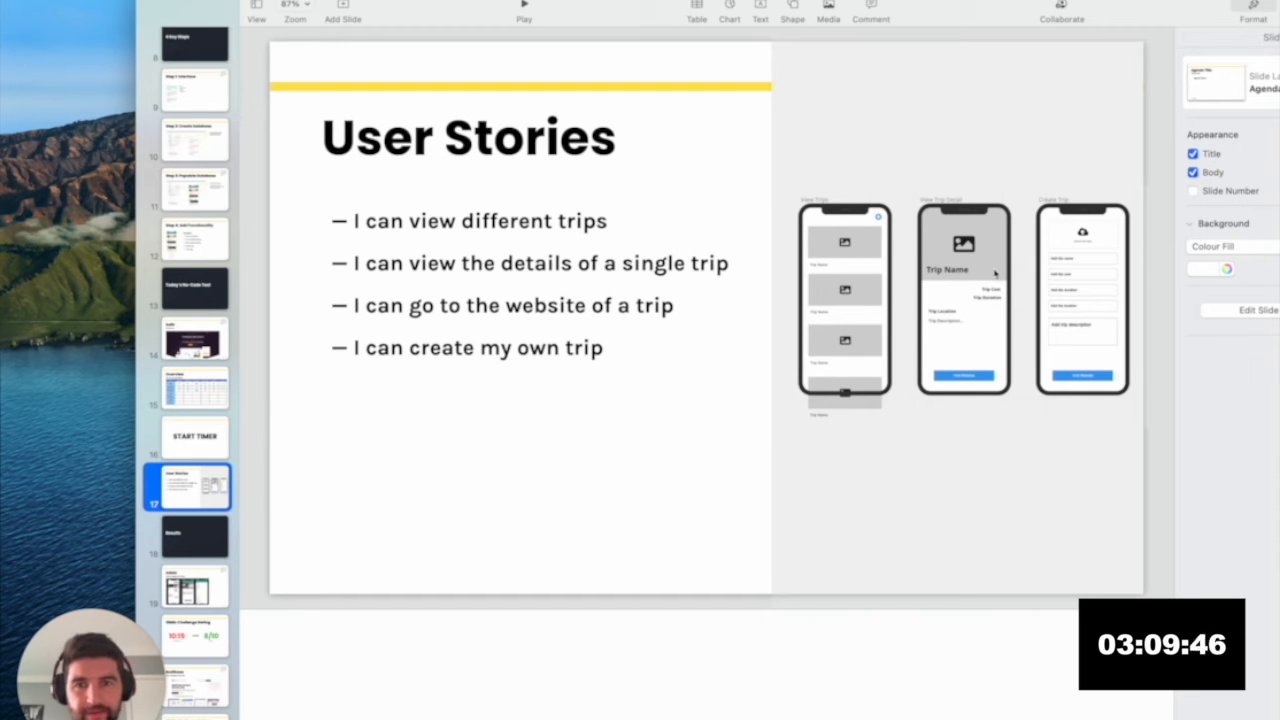
pyautogui.doubleClick(551, 3)
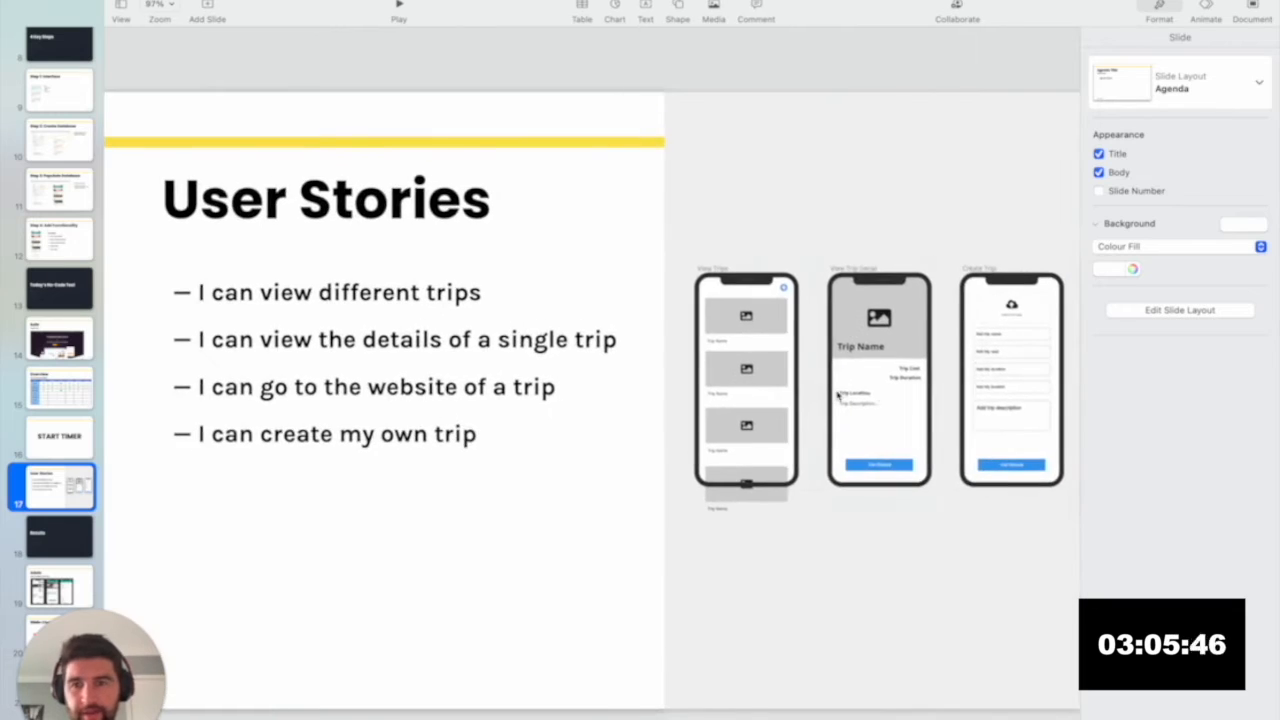
pyautogui.hotkey('ctrl', 'Right')
pyautogui.click(1187, 606)
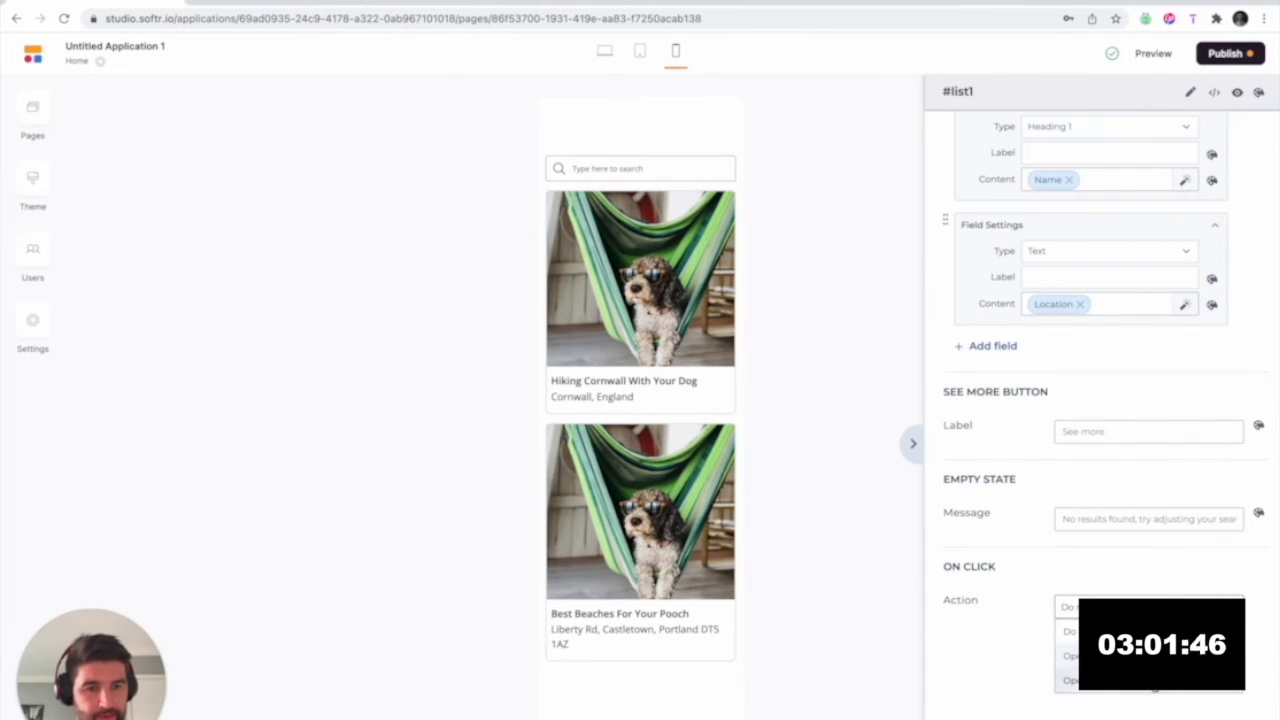
pyautogui.click(1155, 686)
pyautogui.click(1148, 647)
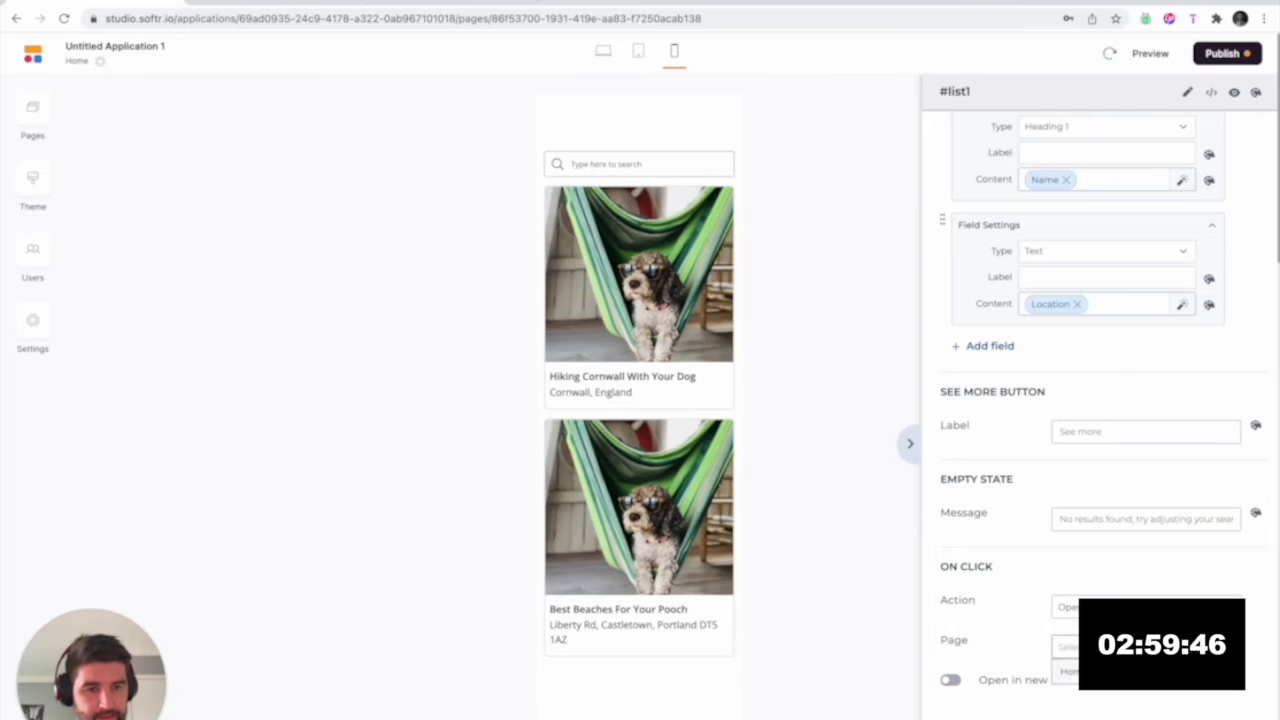
pyautogui.click(1128, 700)
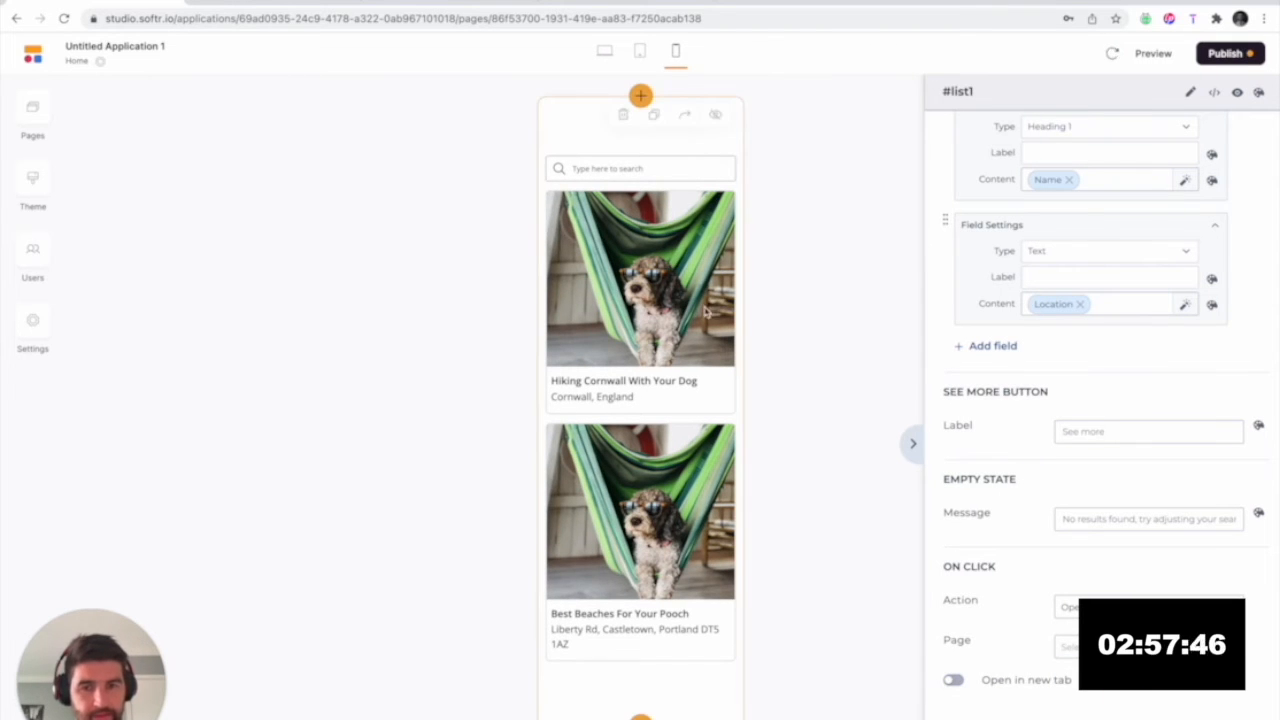
# - Add a new page named Trip Detail to the application
pyautogui.click(32, 107)
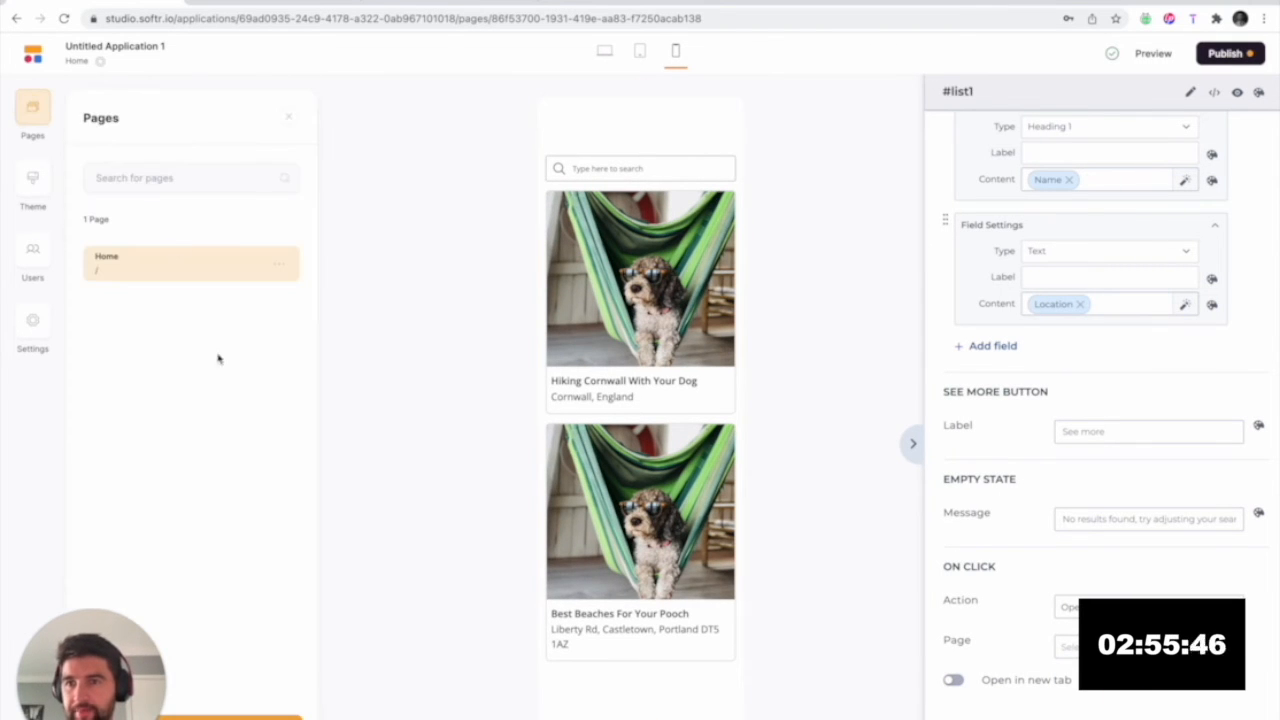
pyautogui.click(123, 197)
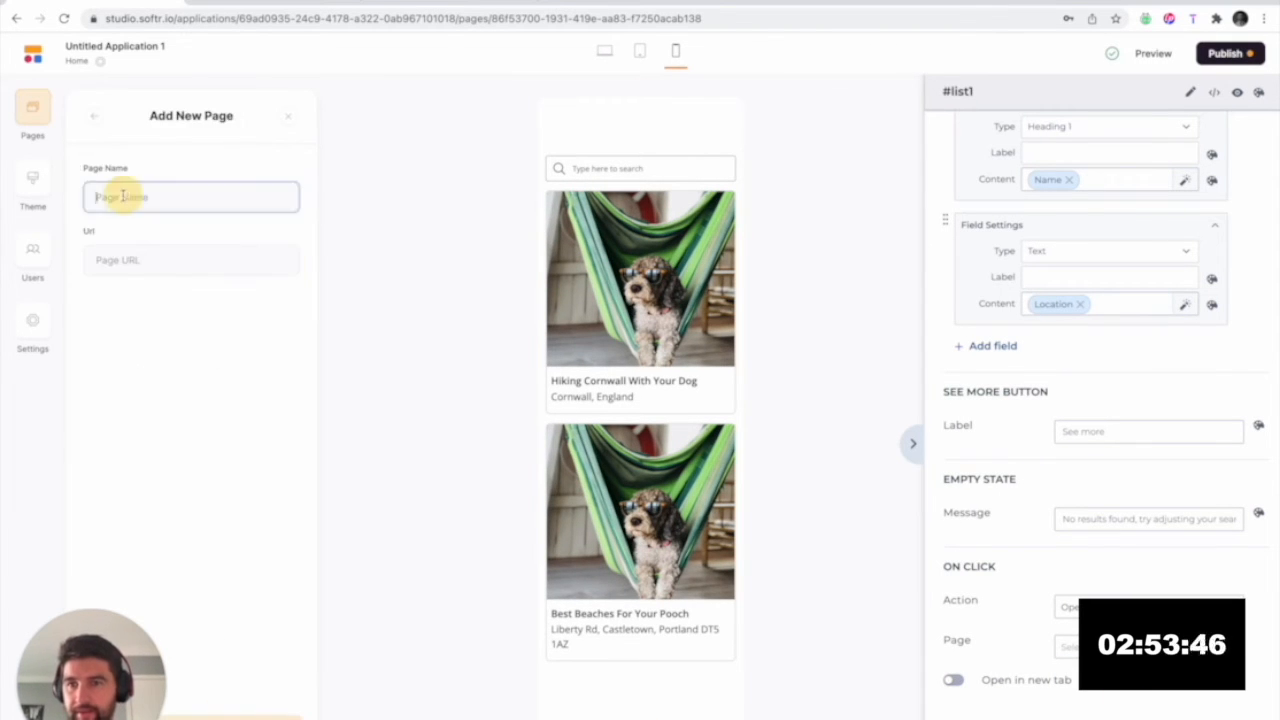
pyautogui.write('Trip Detail')
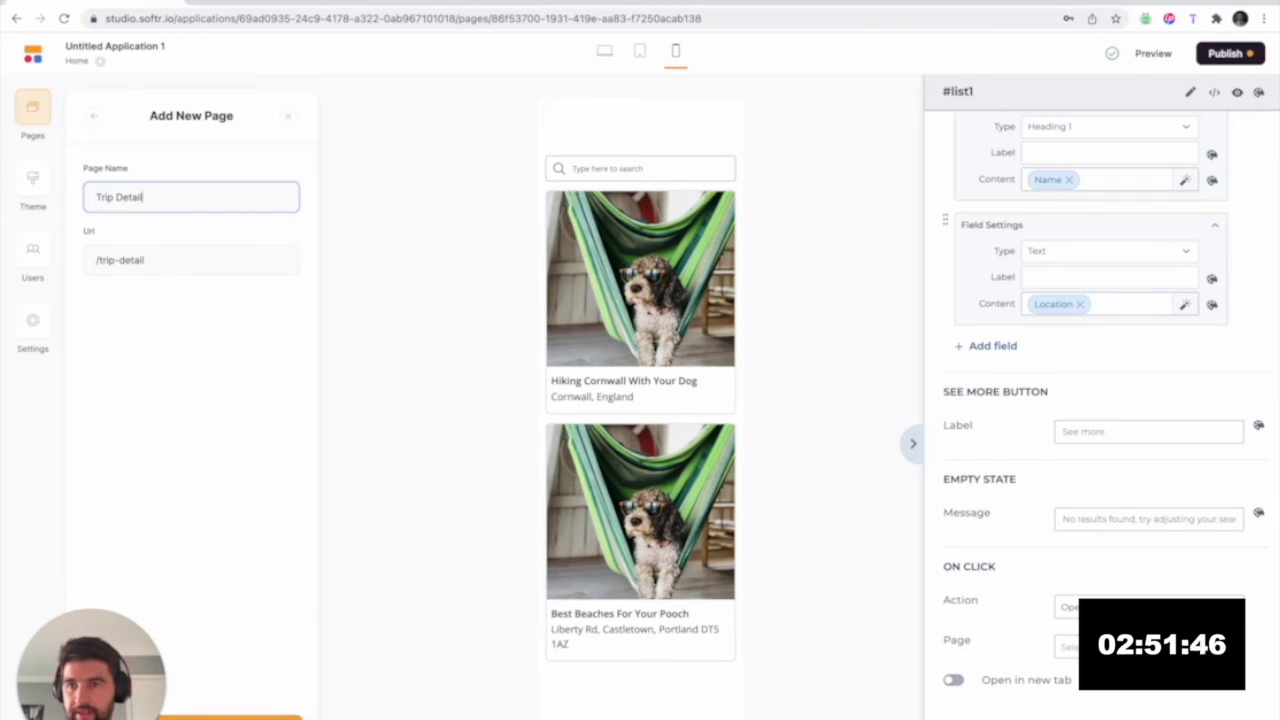
pyautogui.click(228, 712)
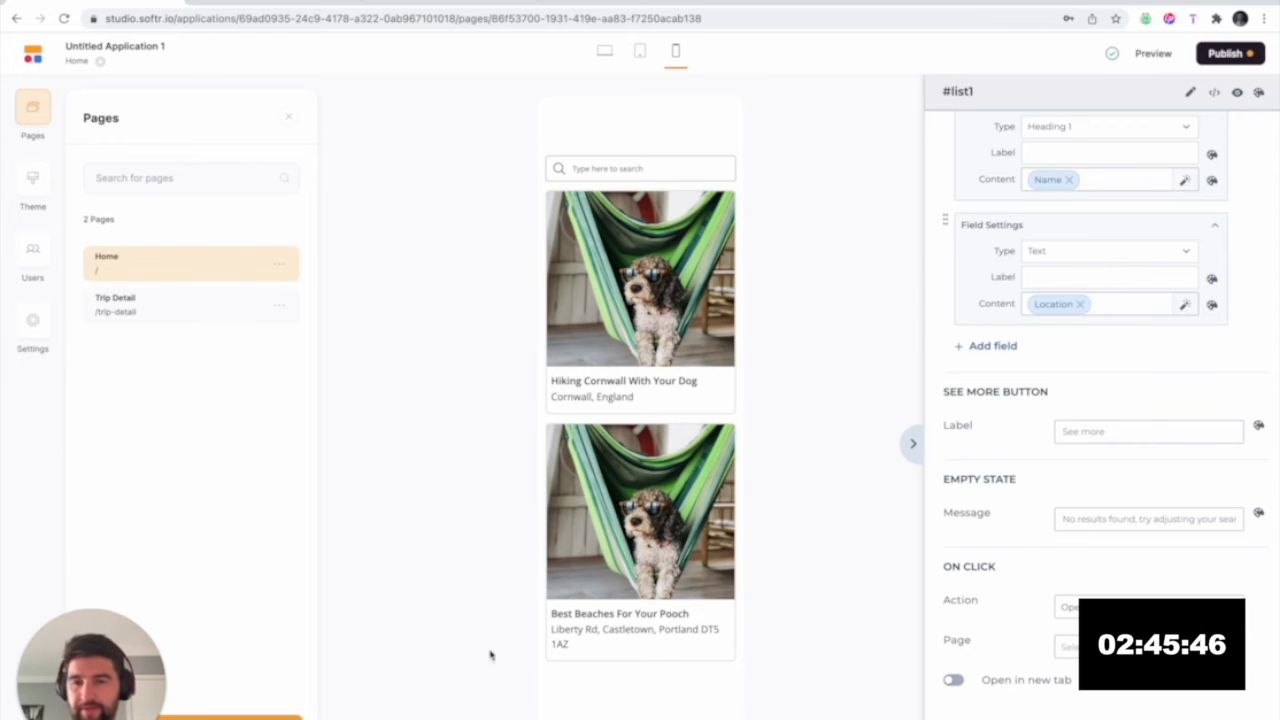
# - Open the Trip Detail page and add the dynamic list details block with an image slider as its first block
pyautogui.click(170, 307)
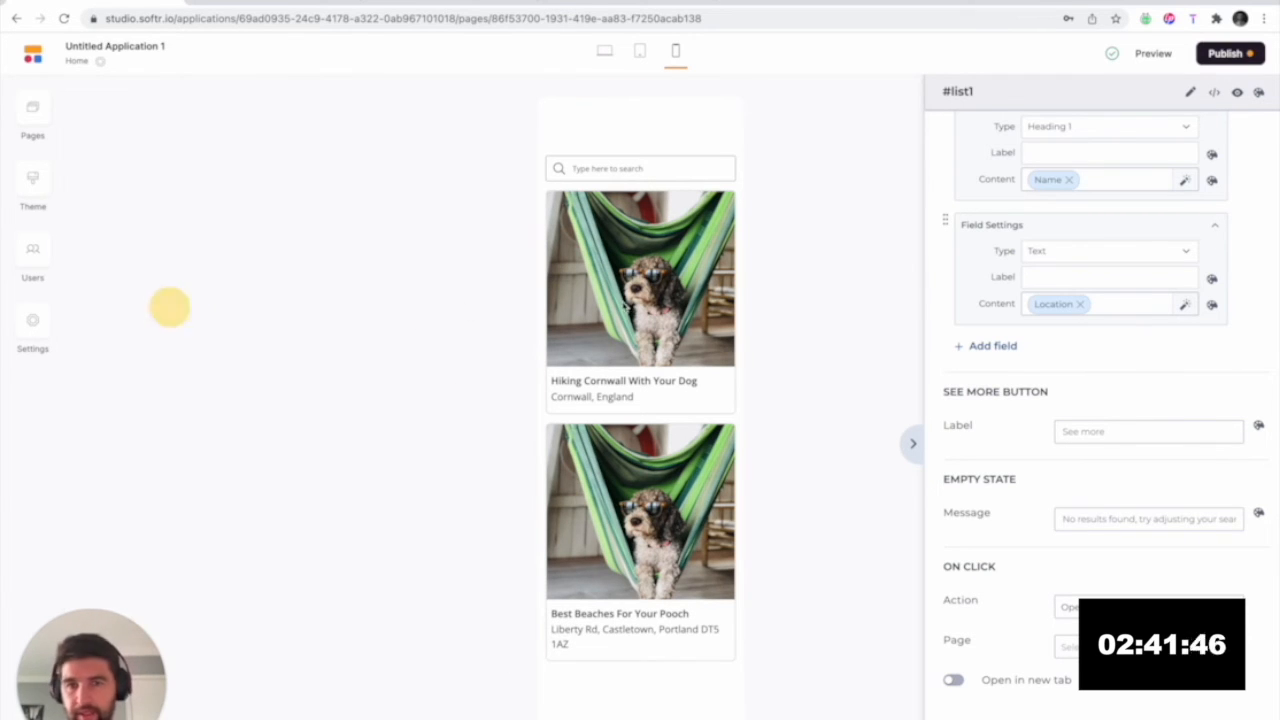
pyautogui.click(641, 176)
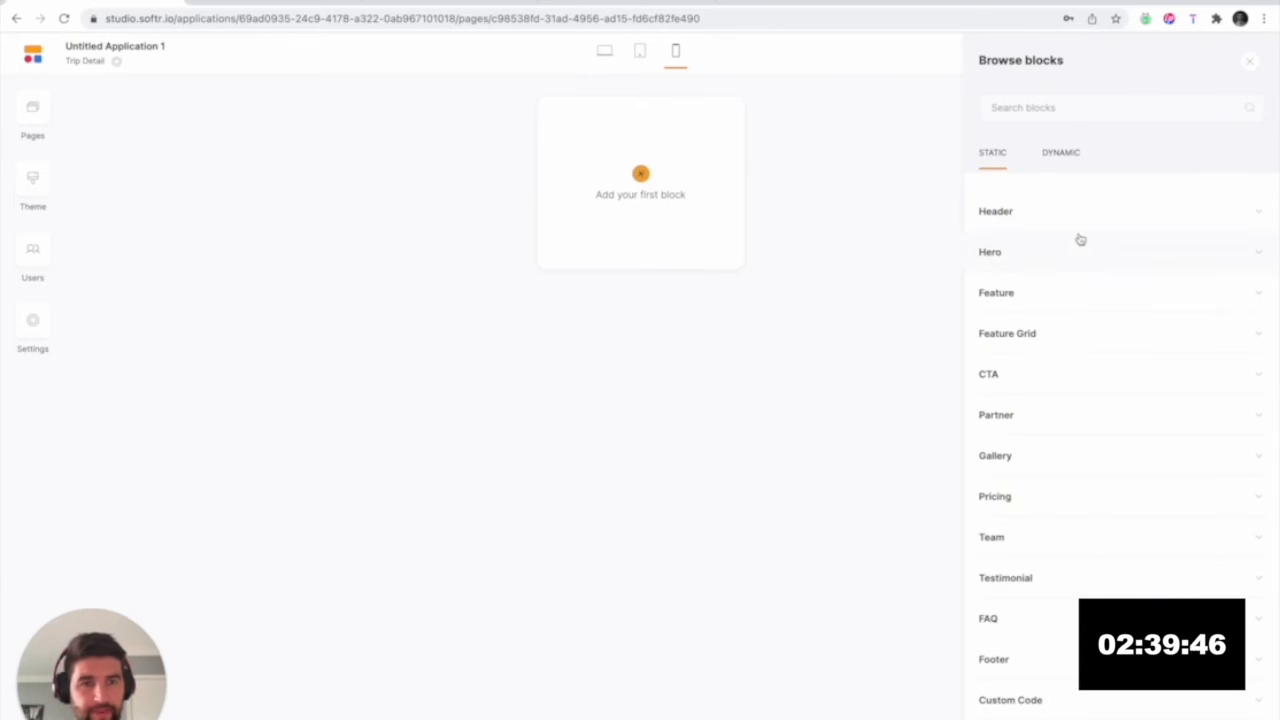
pyautogui.click(1058, 152)
pyautogui.click(1005, 376)
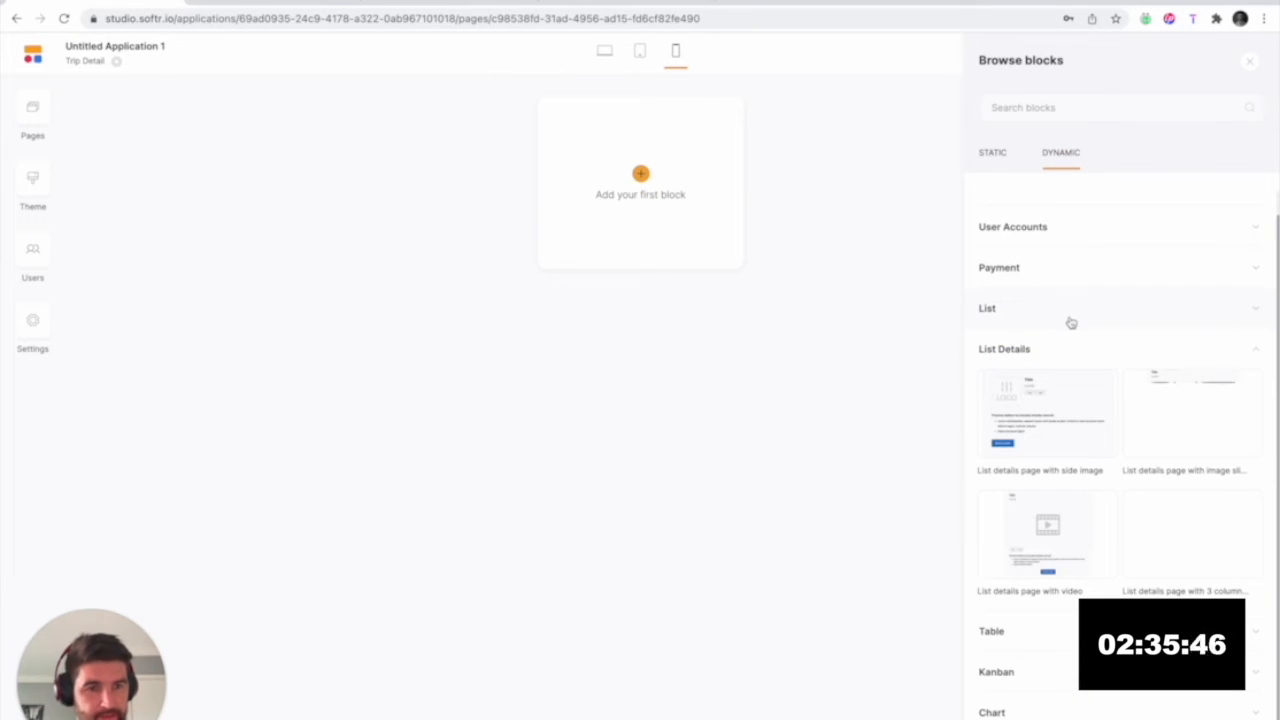
pyautogui.moveTo(1154, 402)
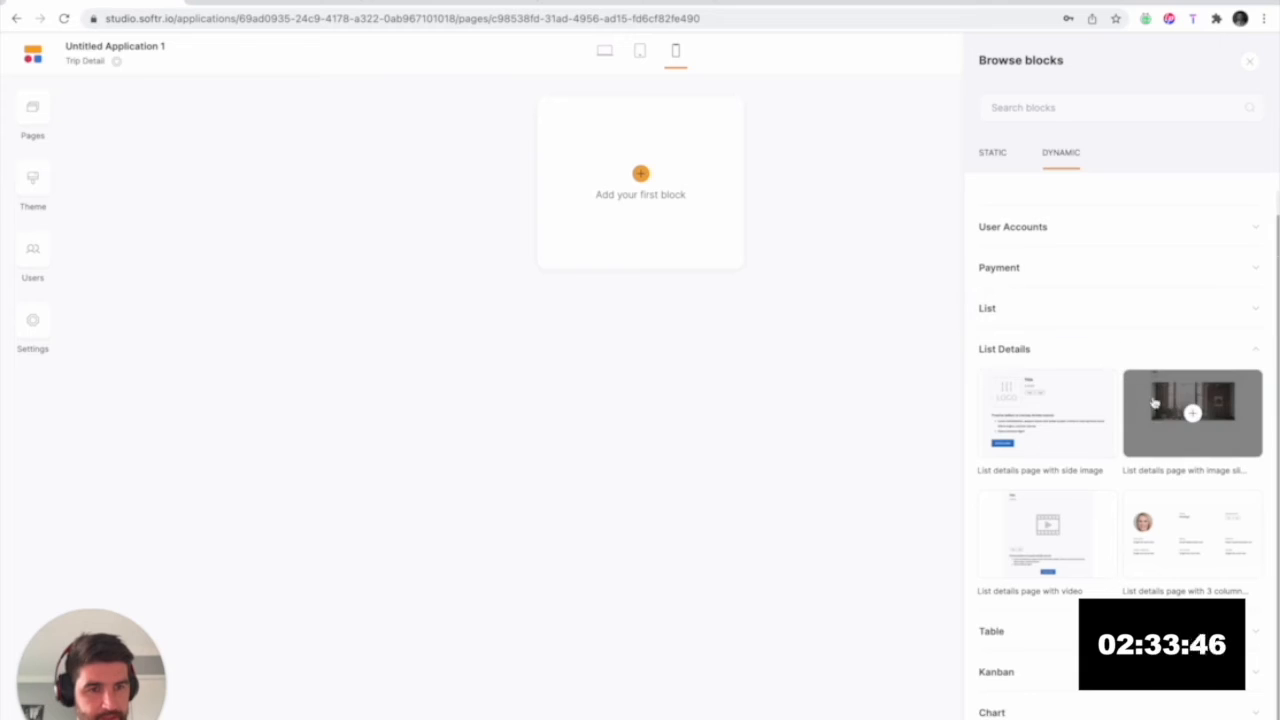
pyautogui.click(1190, 412)
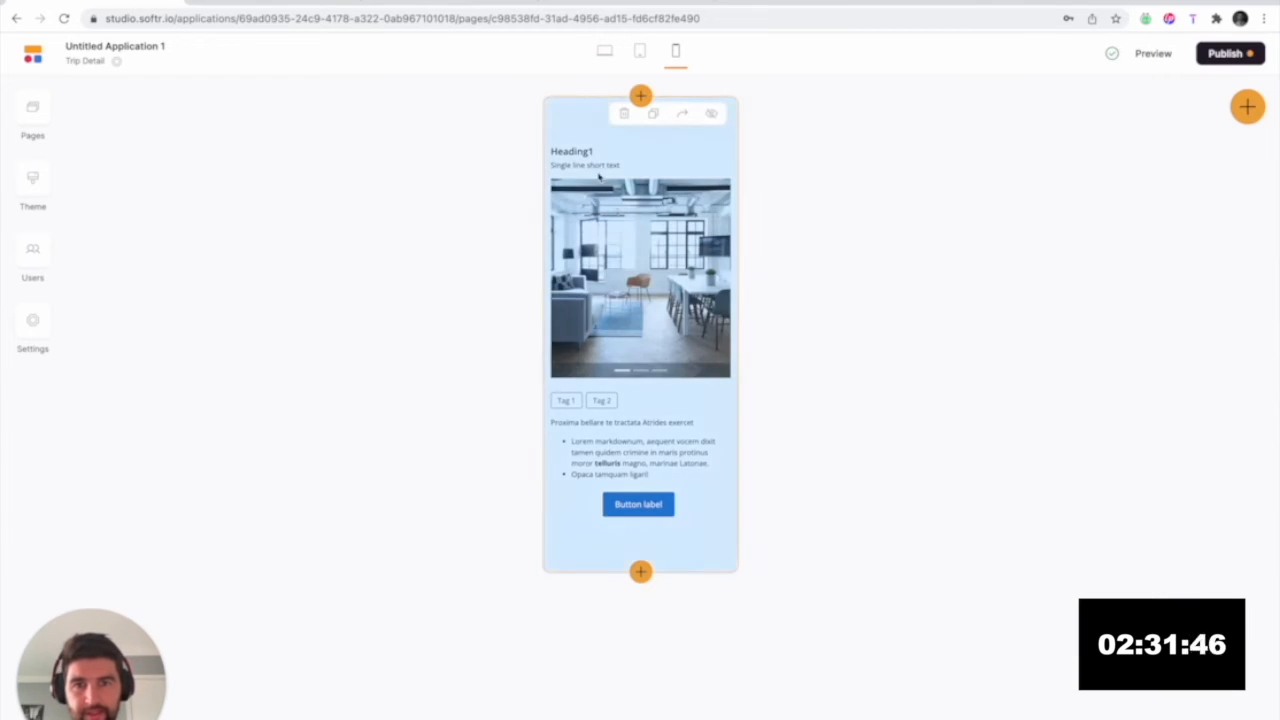
# - Connect the list details block to the Trip table of the Trip App Airtable base
pyautogui.click(600, 180)
pyautogui.click(1100, 182)
pyautogui.click(1112, 217)
pyautogui.click(1119, 225)
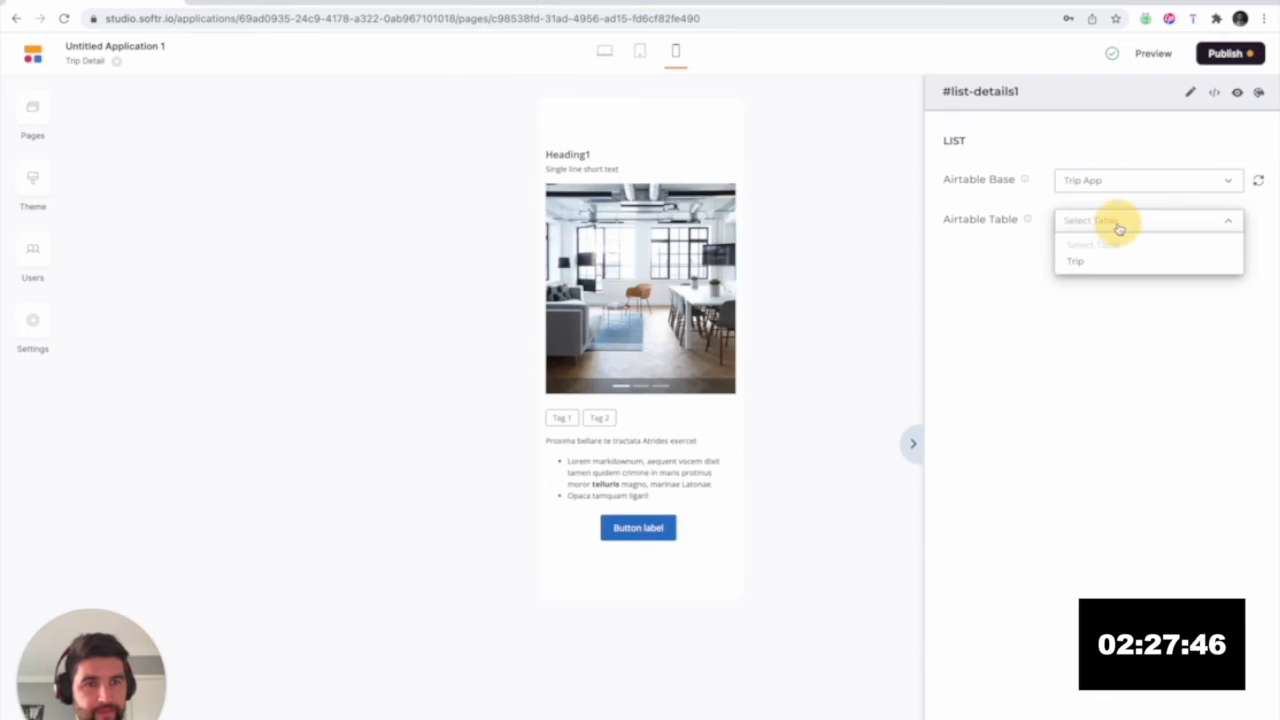
pyautogui.click(1105, 262)
pyautogui.scroll(-1, 1090, 370)
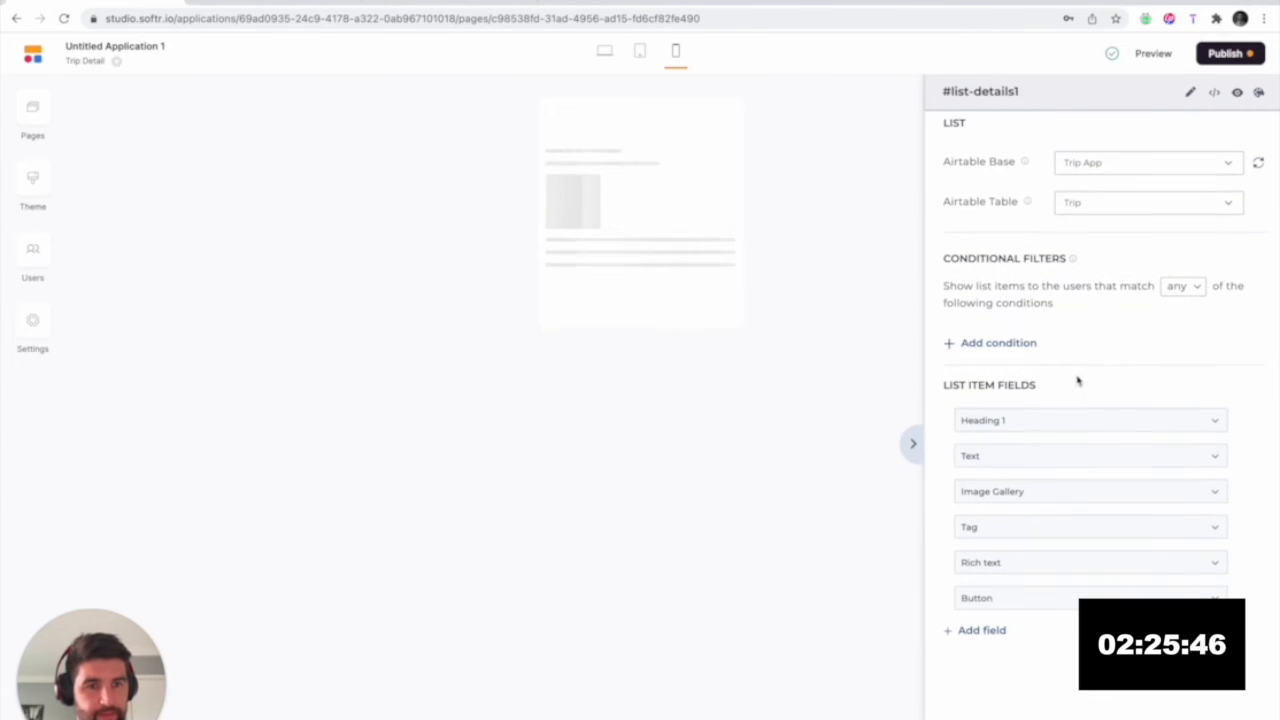
# - Fill the block's Heading 1 field with Name and its Text field with Location
pyautogui.click(1035, 422)
pyautogui.click(1057, 473)
pyautogui.scroll(-2, 1080, 540)
pyautogui.click(1077, 551)
pyautogui.click(1040, 519)
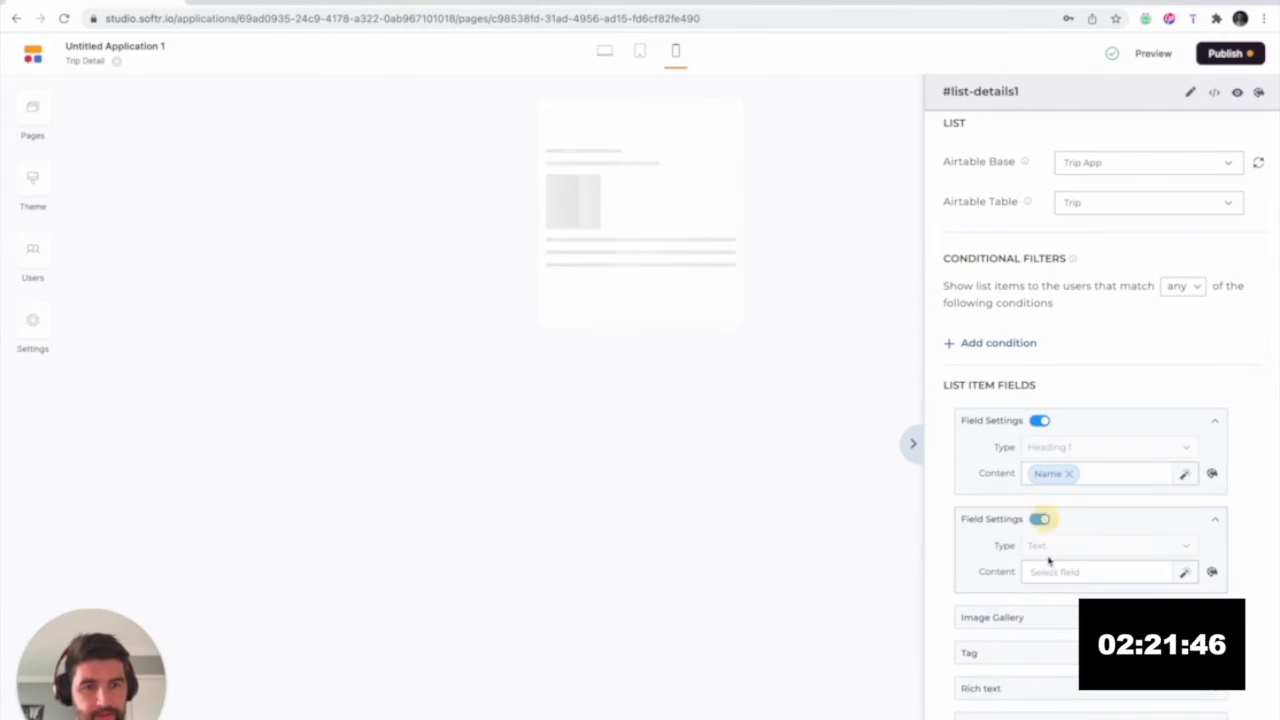
pyautogui.click(1050, 570)
pyautogui.scroll(-1, 1058, 600)
pyautogui.click(1062, 637)
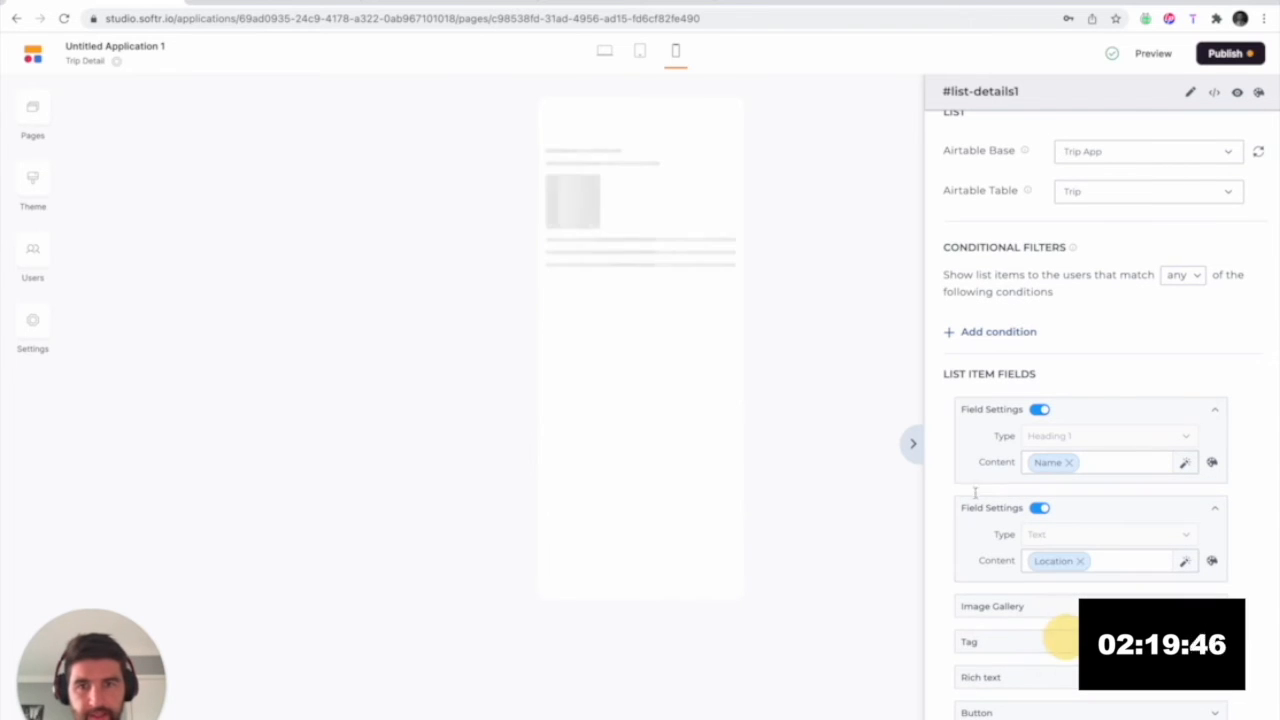
# - Fill the block's Image Gallery field with the Attachments content
pyautogui.scroll(-2, 1109, 491)
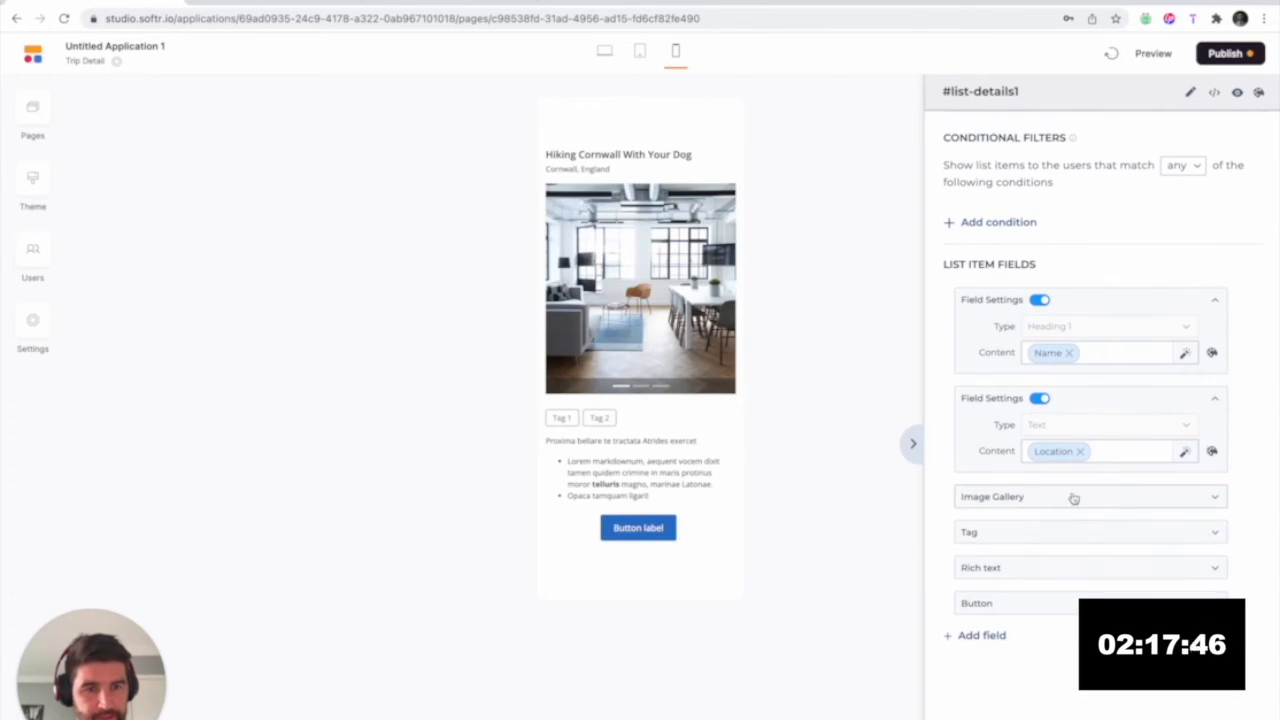
pyautogui.click(1073, 498)
pyautogui.click(1071, 551)
pyautogui.click(1071, 577)
pyautogui.scroll(-1, 1040, 545)
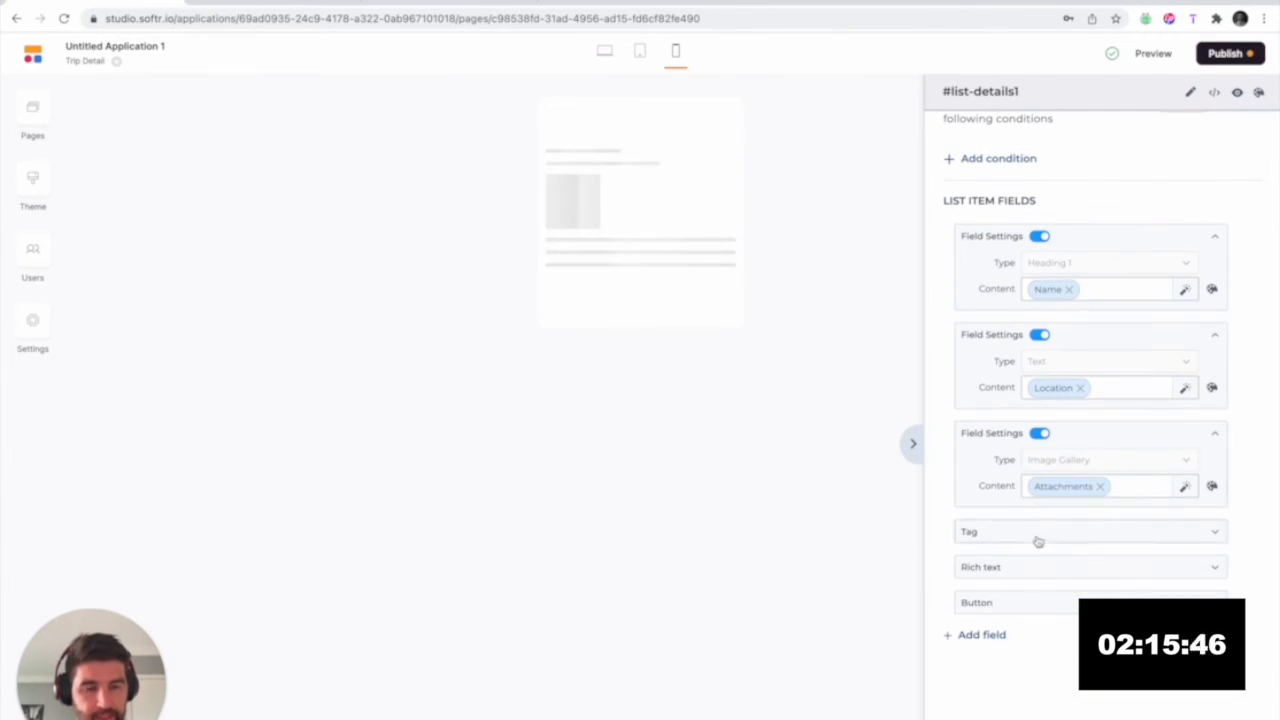
# - Turn off the block's Tag field and fill its Rich text field with Description
pyautogui.click(1032, 540)
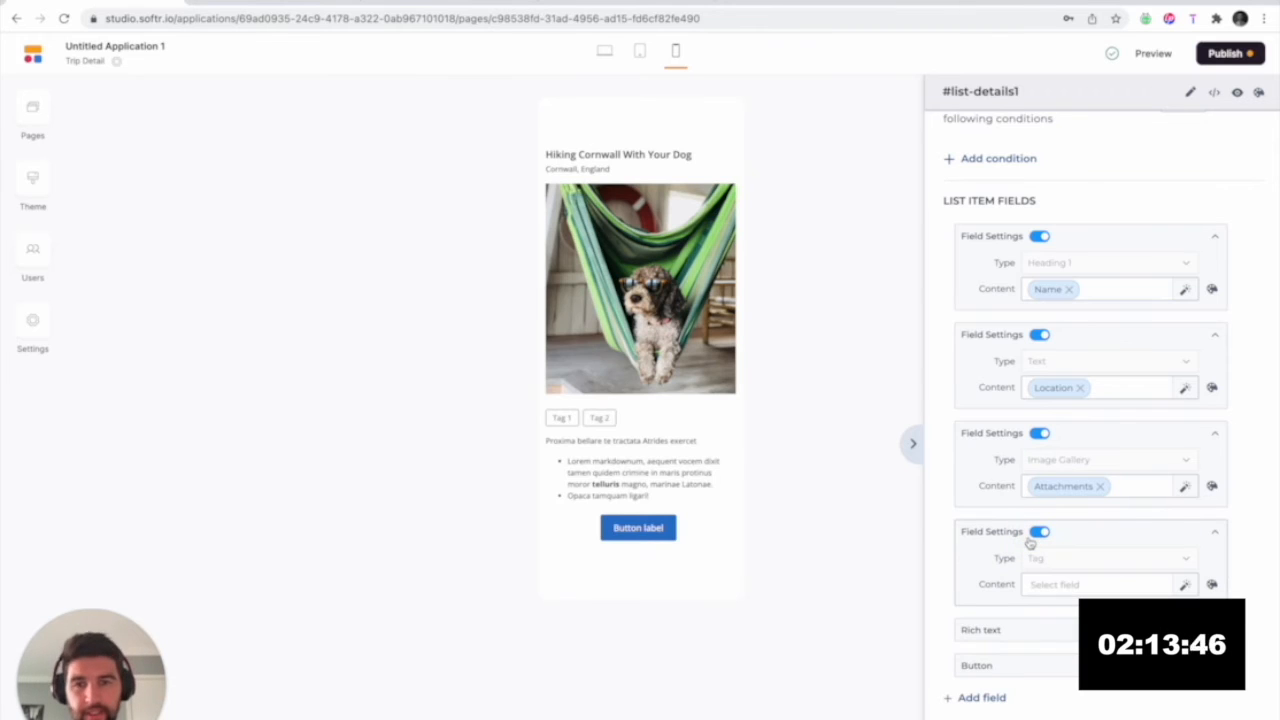
pyautogui.click(1041, 534)
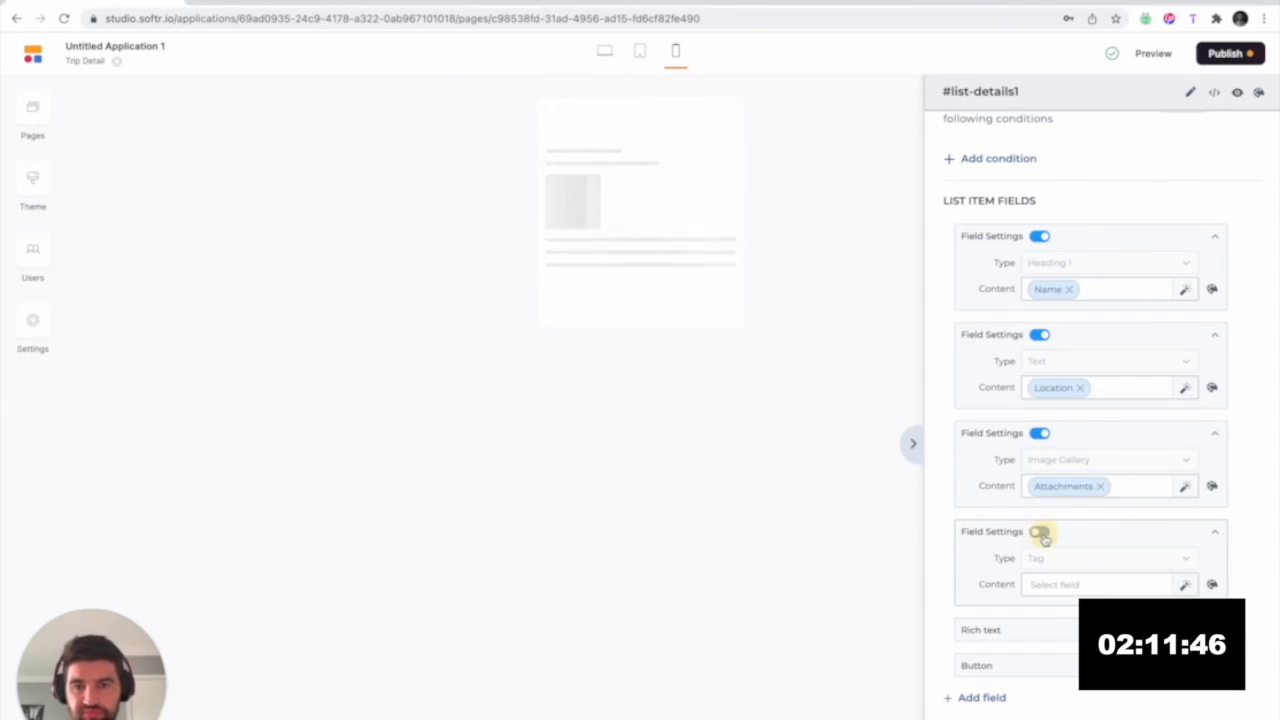
pyautogui.scroll(-1, 1045, 540)
pyautogui.click(1049, 563)
pyautogui.click(1050, 614)
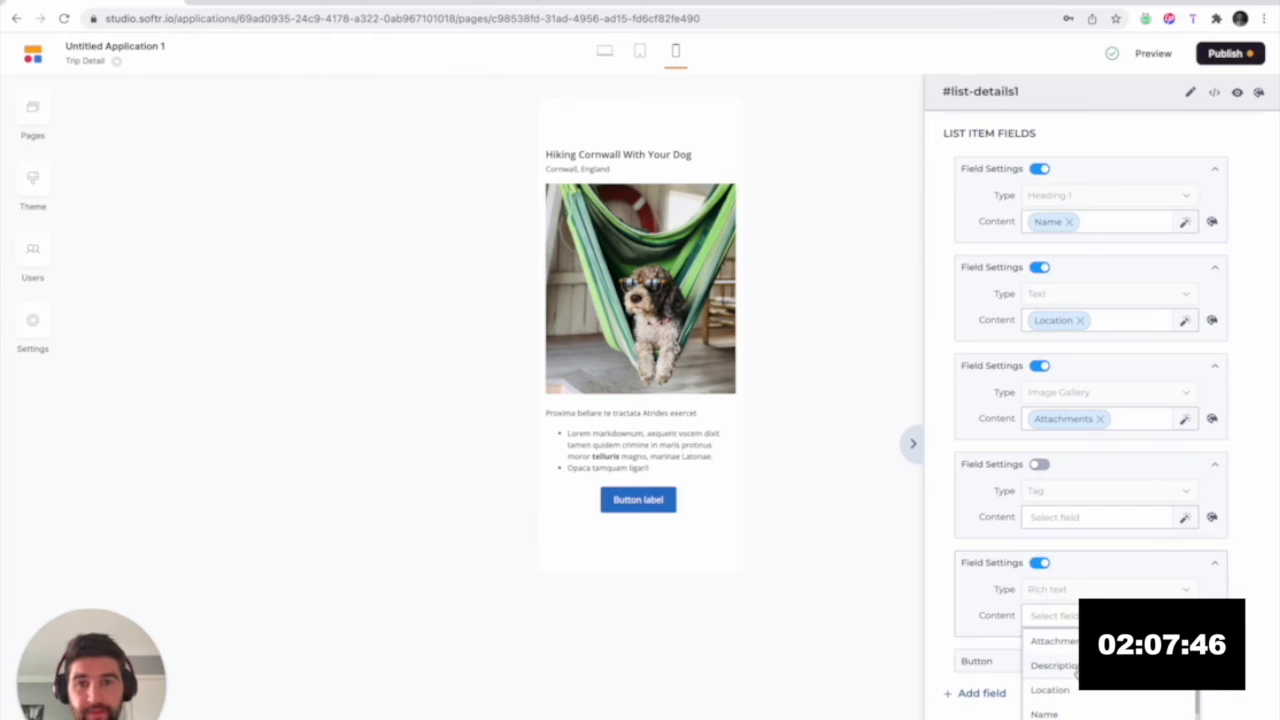
pyautogui.click(1074, 667)
# - Set the block's button action to open an external URL taken from the URL field
pyautogui.scroll(-1, 1077, 610)
pyautogui.click(1077, 607)
pyautogui.scroll(-1, 1077, 607)
pyautogui.click(1110, 597)
pyautogui.scroll(-1, 1110, 597)
pyautogui.click(1112, 644)
pyautogui.click(1114, 675)
pyautogui.scroll(-1, 1118, 709)
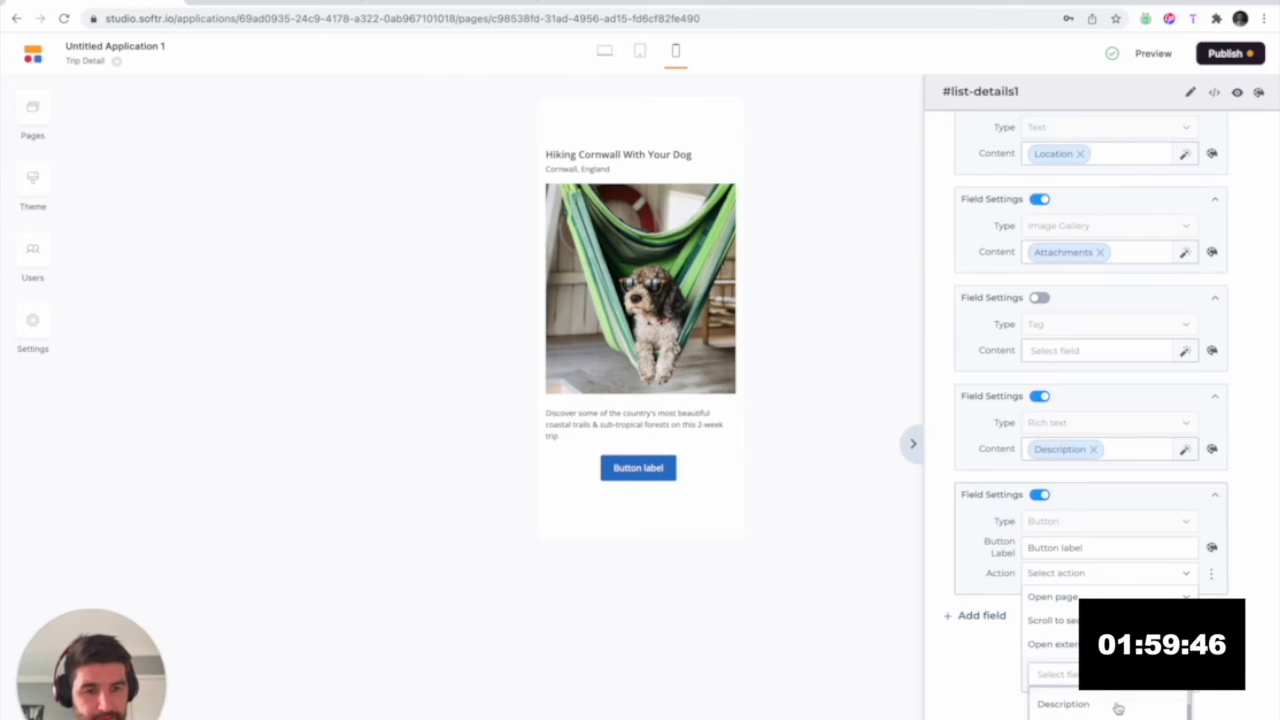
pyautogui.scroll(-1, 1005, 714)
pyautogui.click(1052, 717)
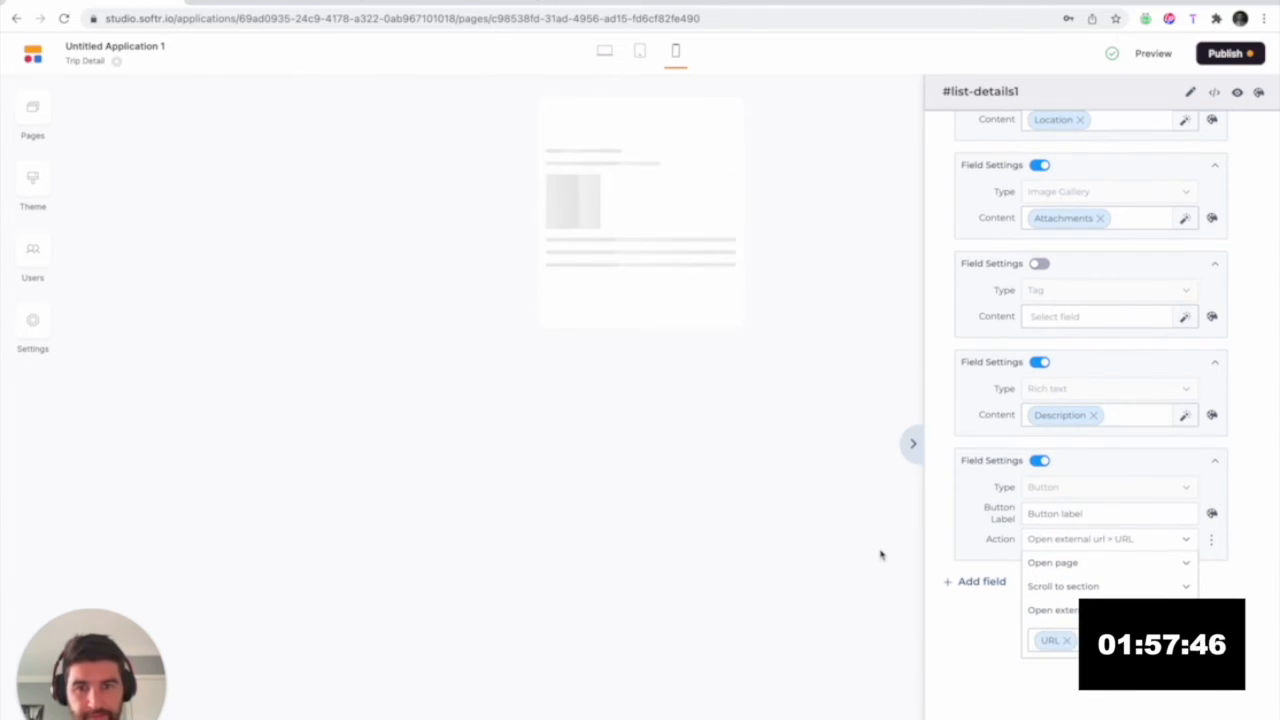
# - Label the block's button "Visit website"
pyautogui.click(1100, 514)
pyautogui.write('Vi')
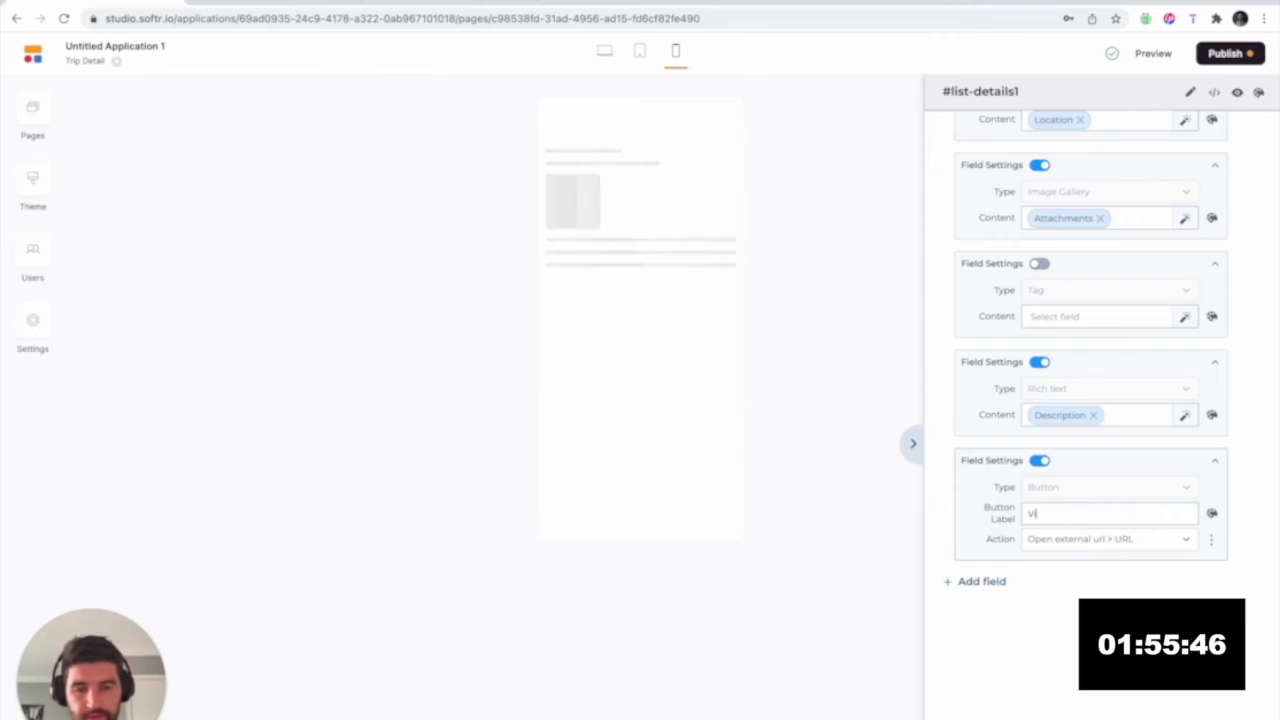
pyautogui.write('sit wesbit')
pyautogui.press('BackSpace')
pyautogui.press('BackSpace')
pyautogui.press('BackSpace')
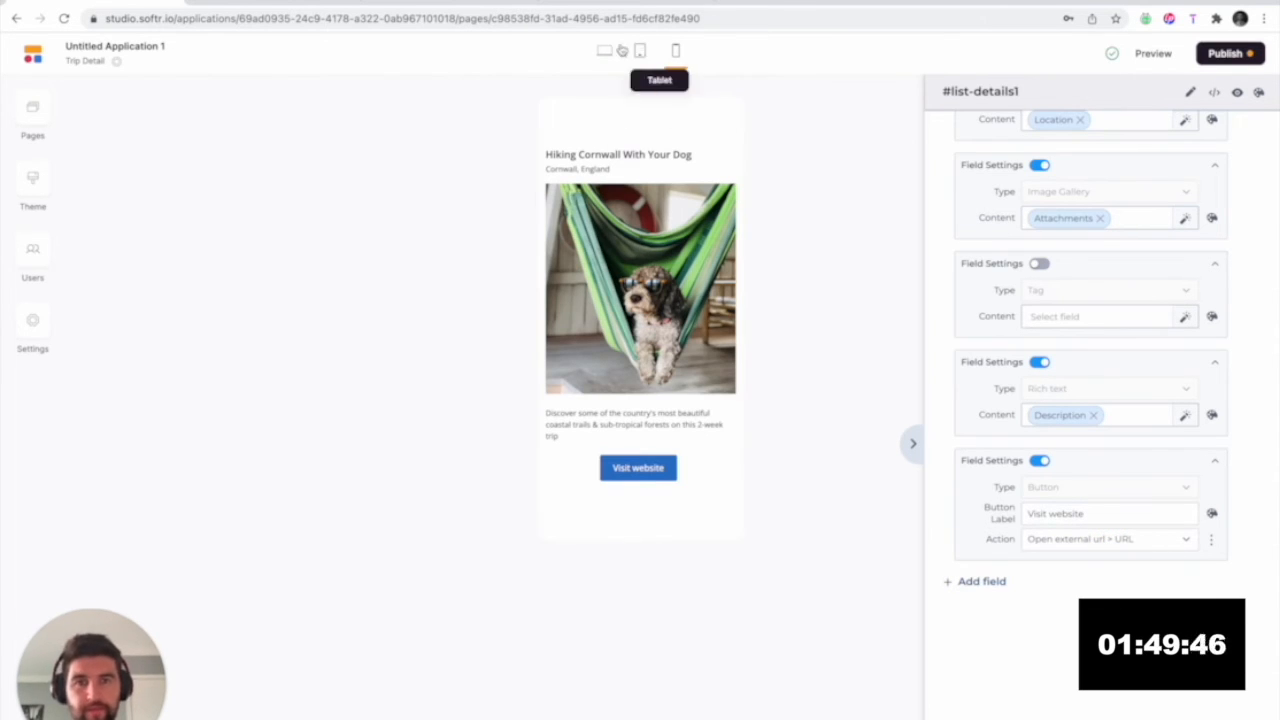
# - Preview the Home page and search its trip list for "cornwall"
pyautogui.click(30, 113)
pyautogui.click(157, 262)
pyautogui.click(1150, 55)
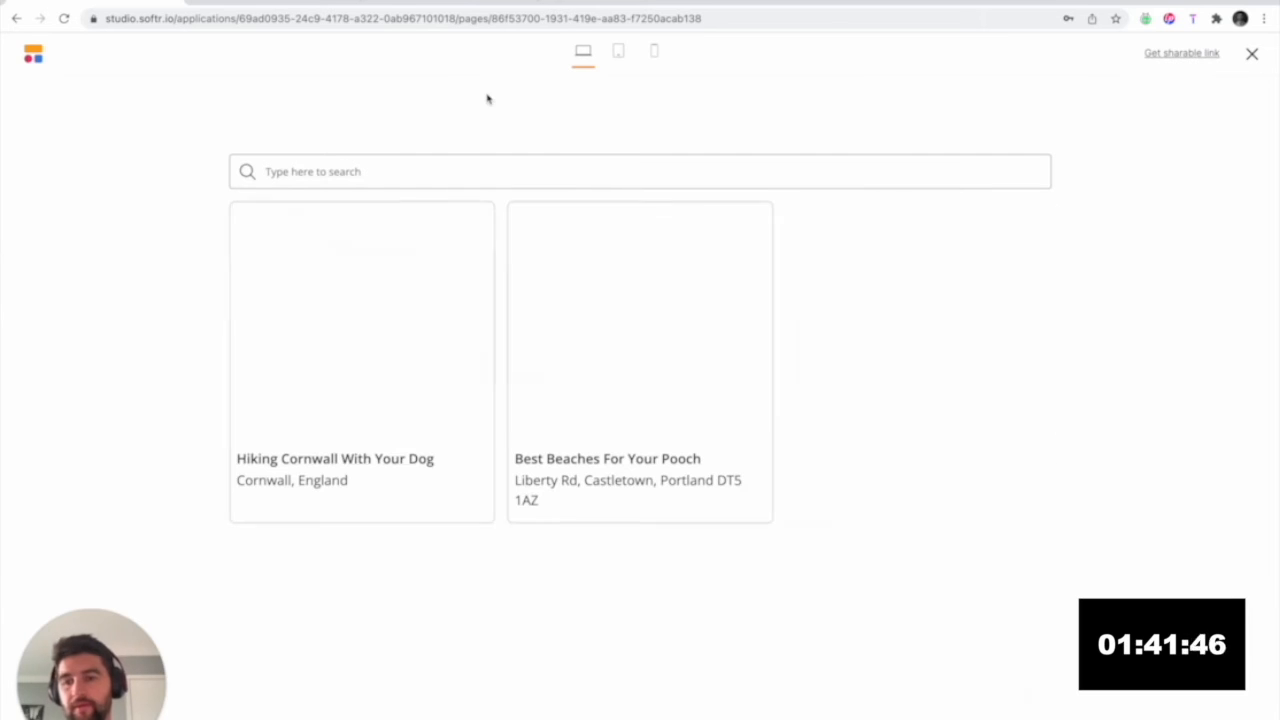
pyautogui.click(418, 181)
pyautogui.write('cornwall')
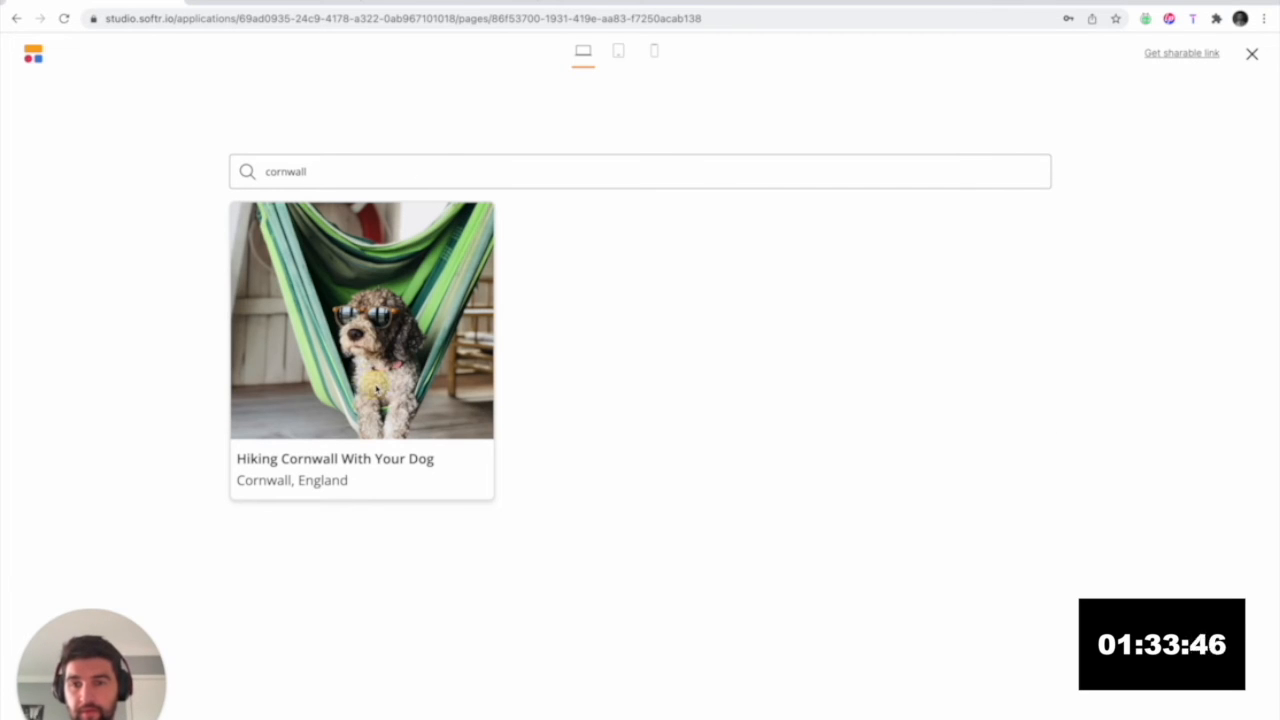
# - Clear the preview's search and try to open the Hiking Cornwall With Your Dog trip from its card
pyautogui.click(381, 346)
pyautogui.doubleClick(354, 181)
pyautogui.press('BackSpace')
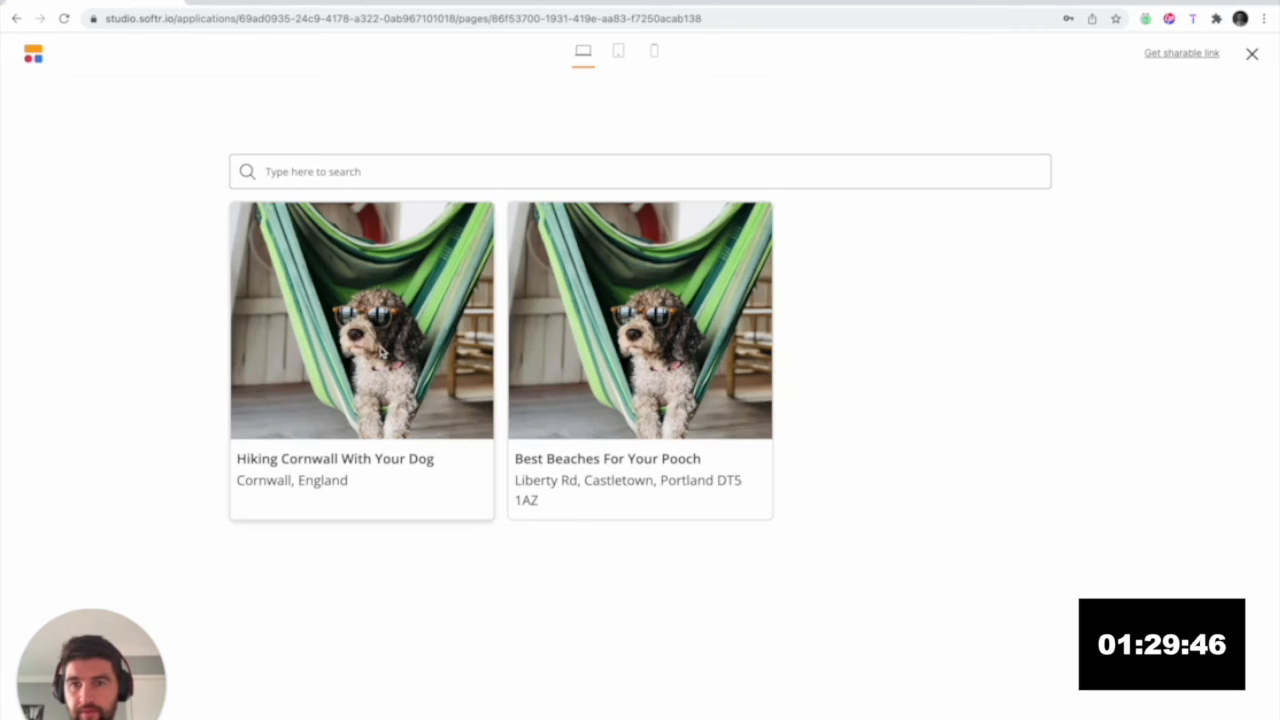
pyautogui.click(378, 482)
pyautogui.doubleClick(388, 458)
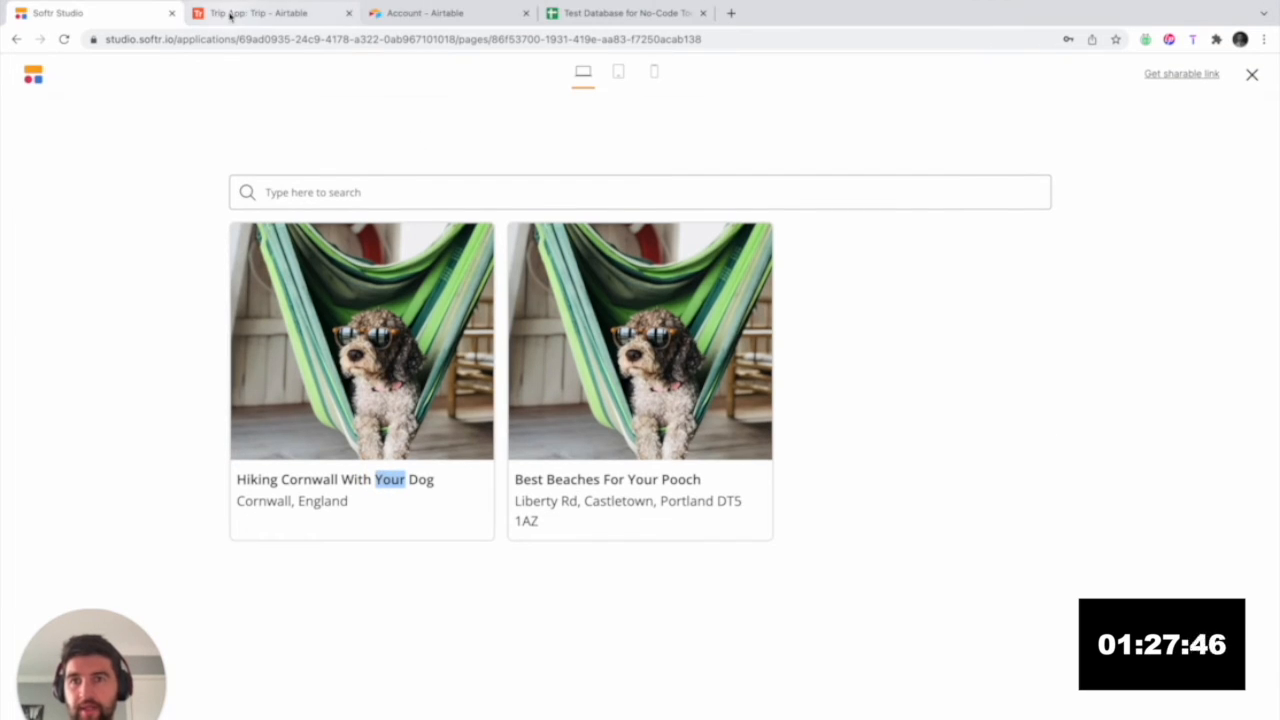
pyautogui.click(248, 14)
pyautogui.click(420, 14)
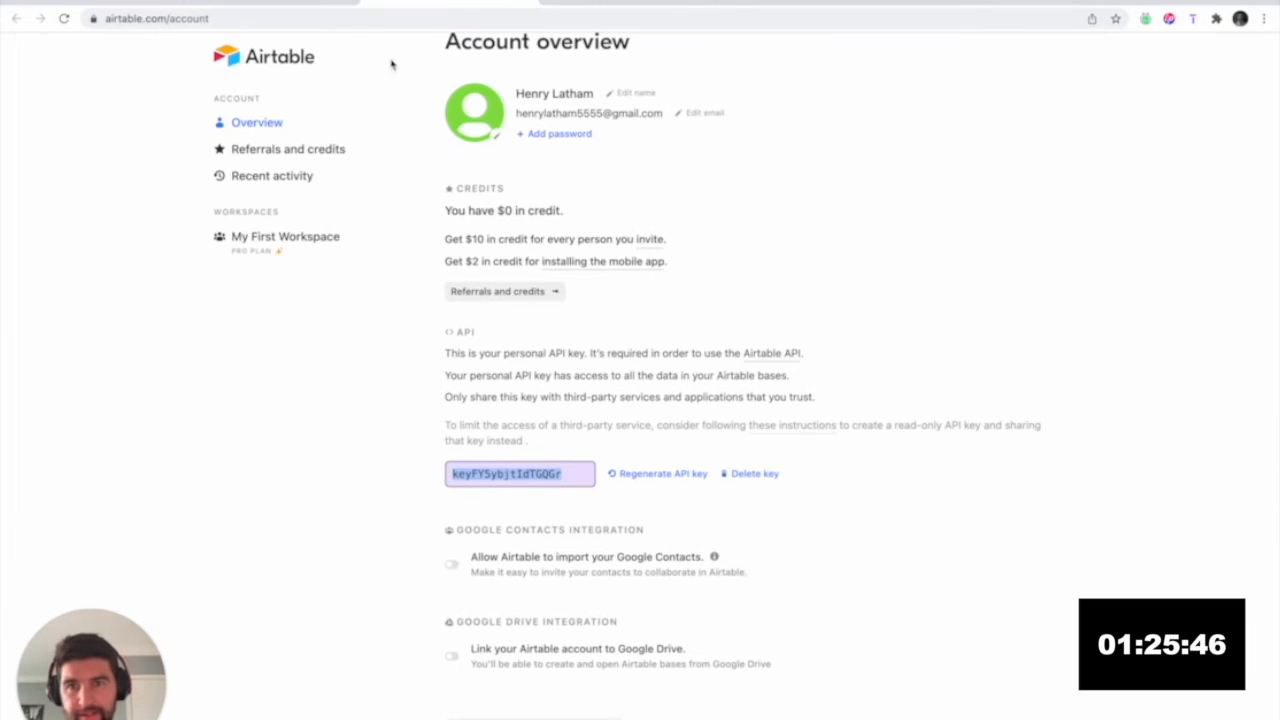
pyautogui.click(148, 10)
# - Close the preview and set the Home list's on-click page to Trip Detail
pyautogui.click(1251, 54)
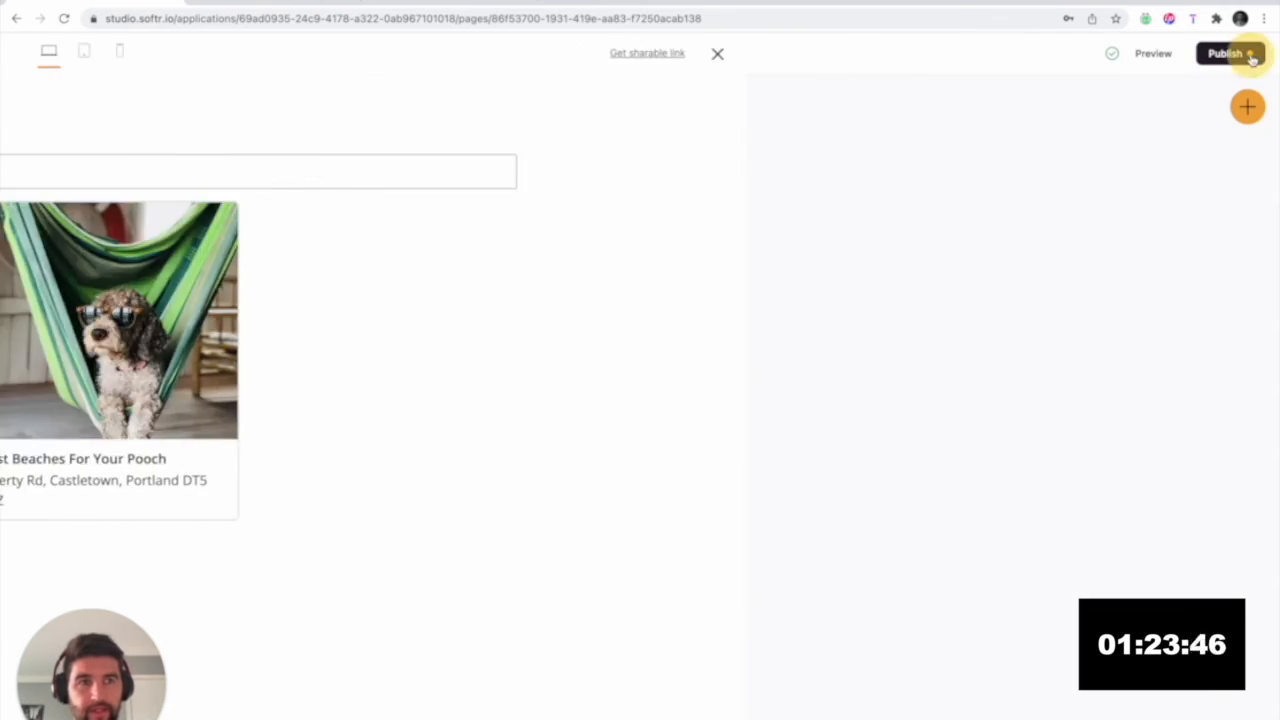
pyautogui.click(662, 270)
pyautogui.scroll(-8, 1163, 589)
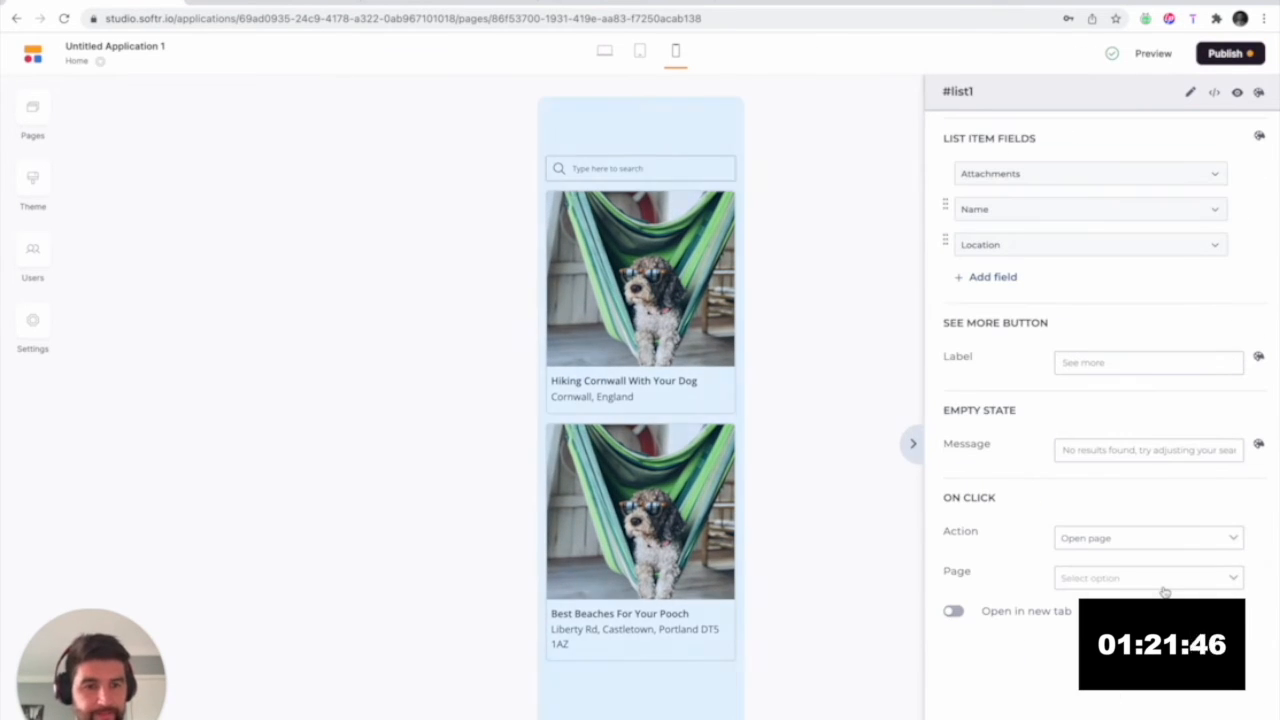
pyautogui.click(1160, 578)
pyautogui.click(1068, 627)
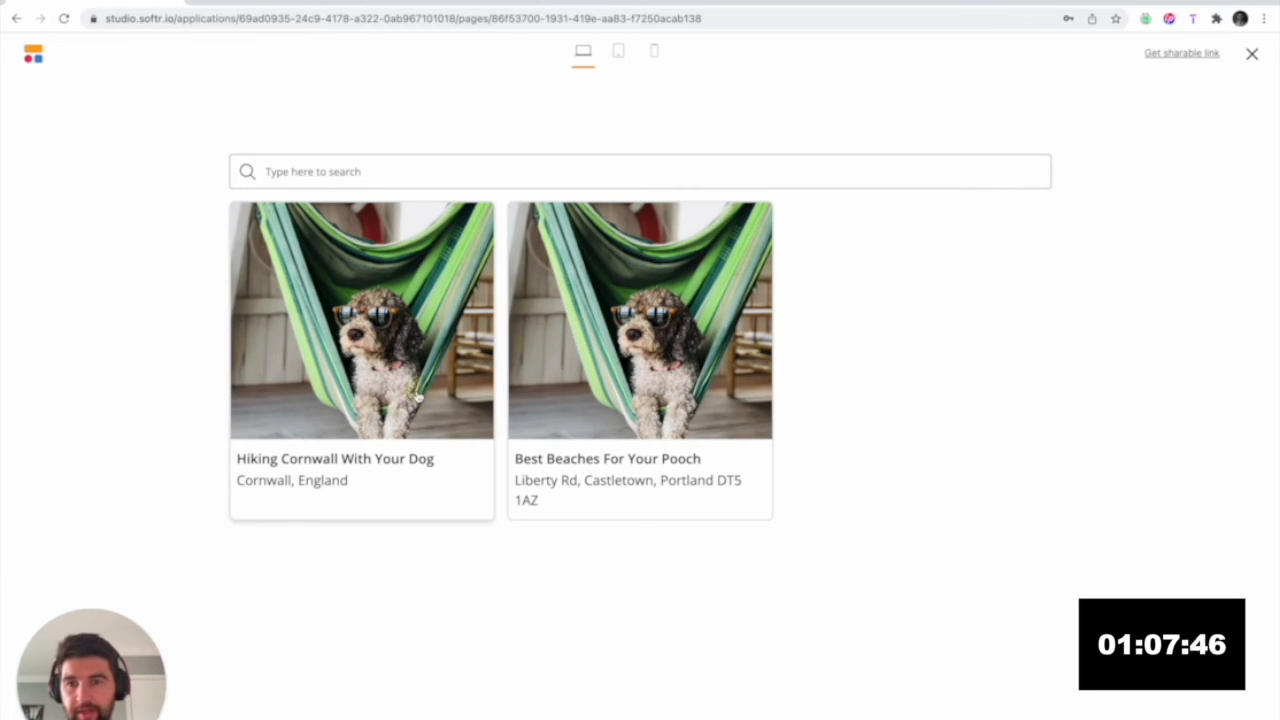
# - In the preview, test the Hiking Cornwall With Your Dog trip's detail page and website button, and return to the list
pyautogui.click(418, 397)
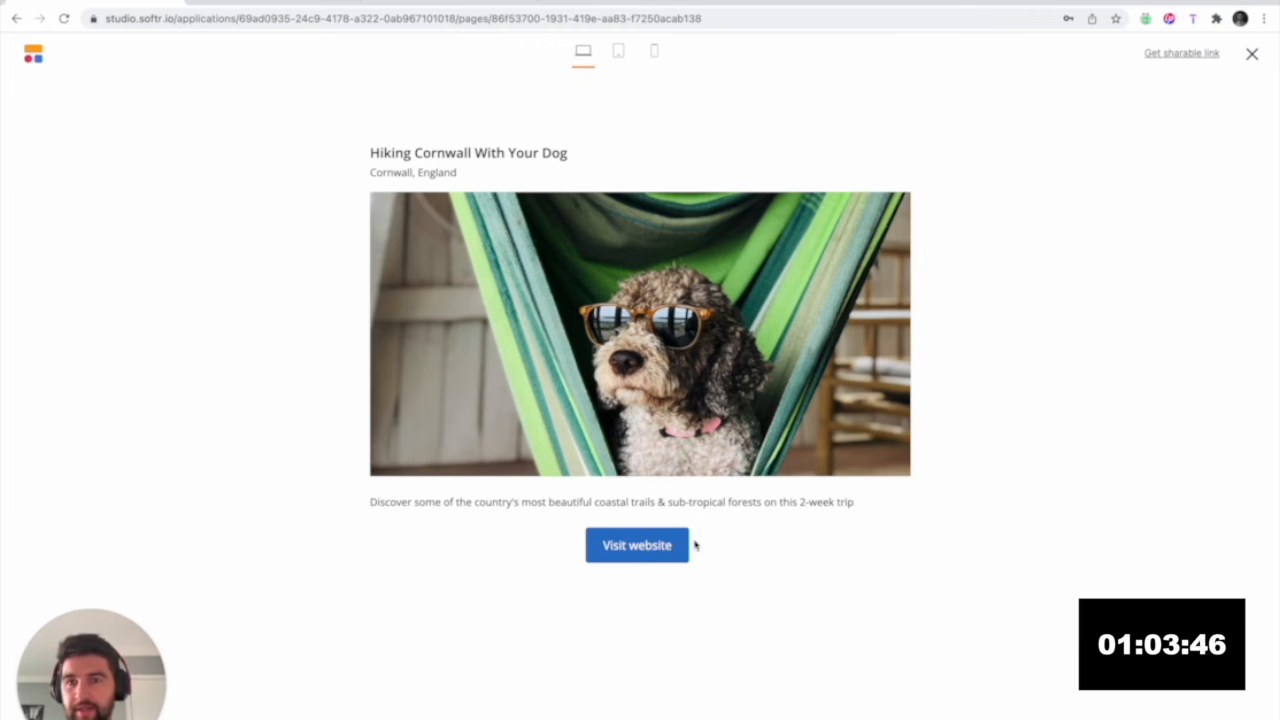
pyautogui.click(645, 552)
pyautogui.click(16, 18)
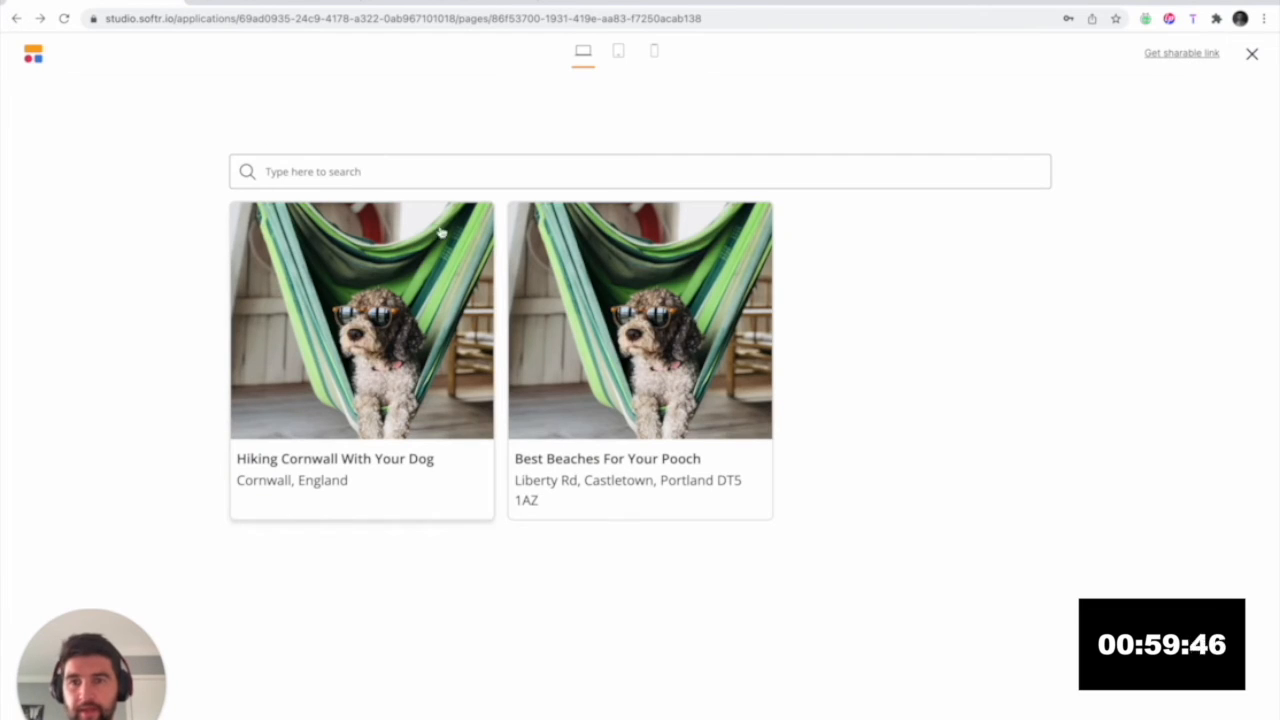
# - Check the User Stories slide in the Keynote presentation, and return to Softr to close the preview
pyautogui.hotkey('ctrl', 'Left')
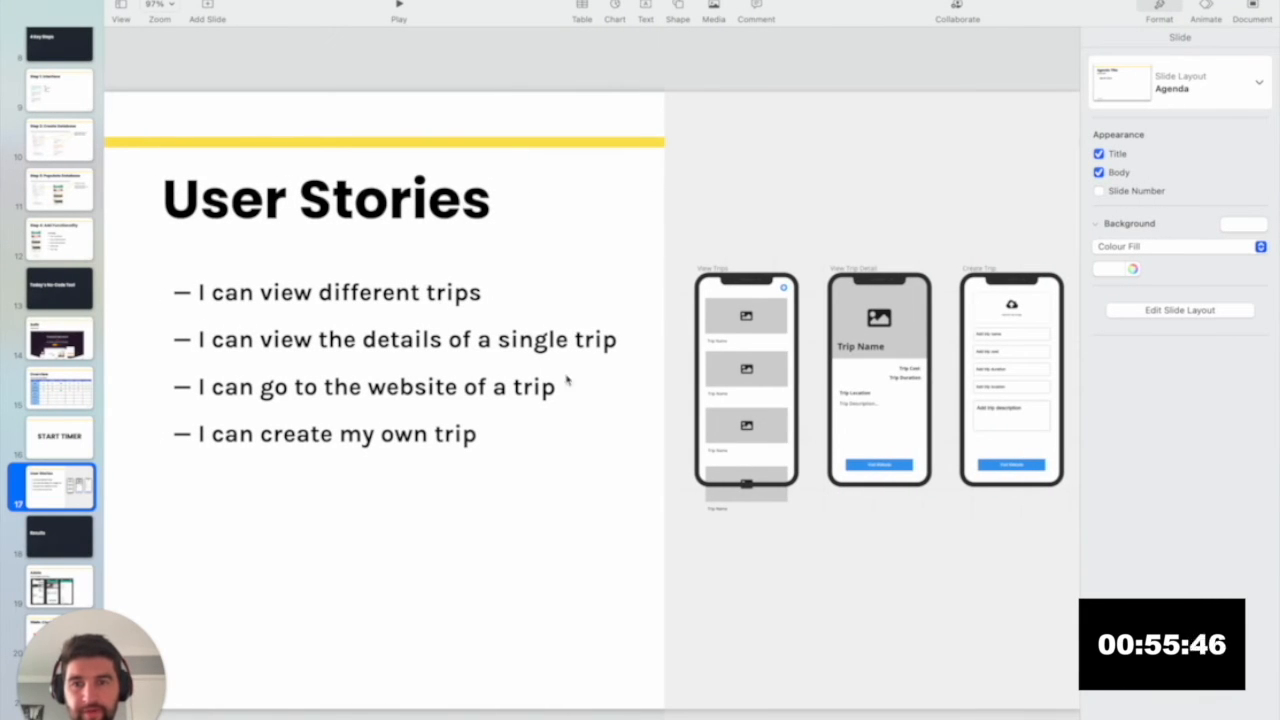
pyautogui.hotkey('ctrl', 'Right')
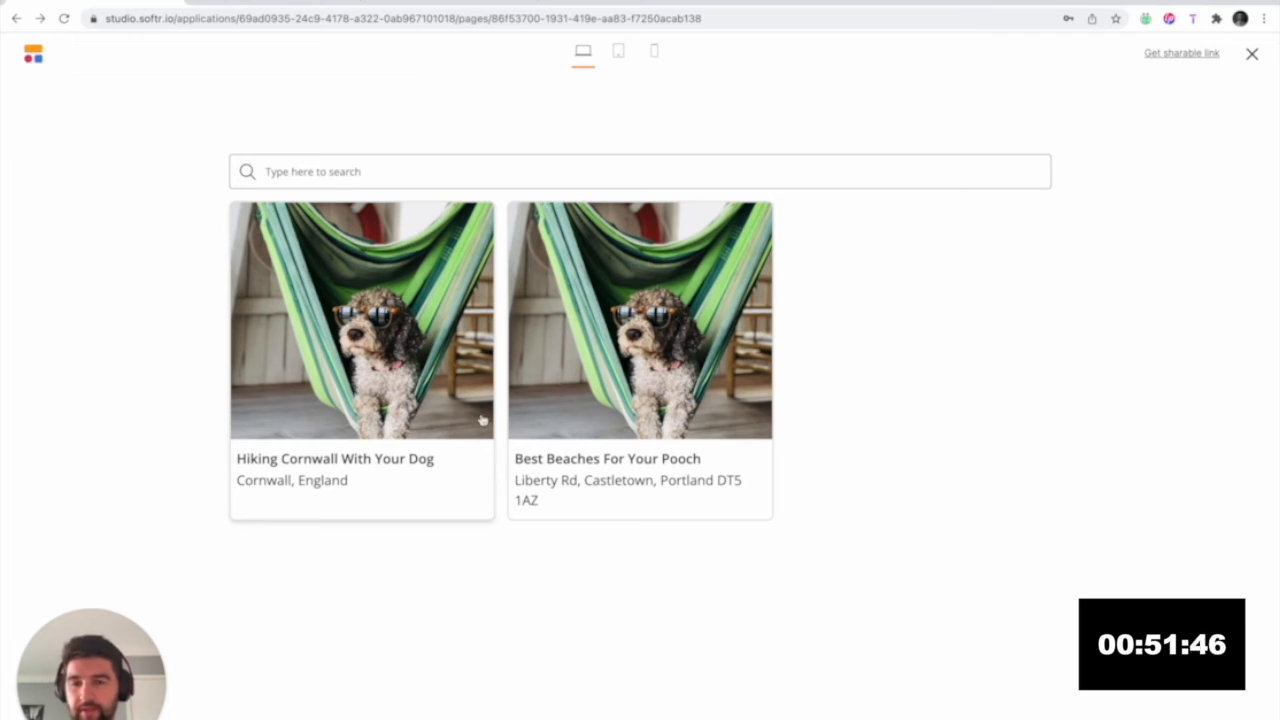
pyautogui.click(1251, 56)
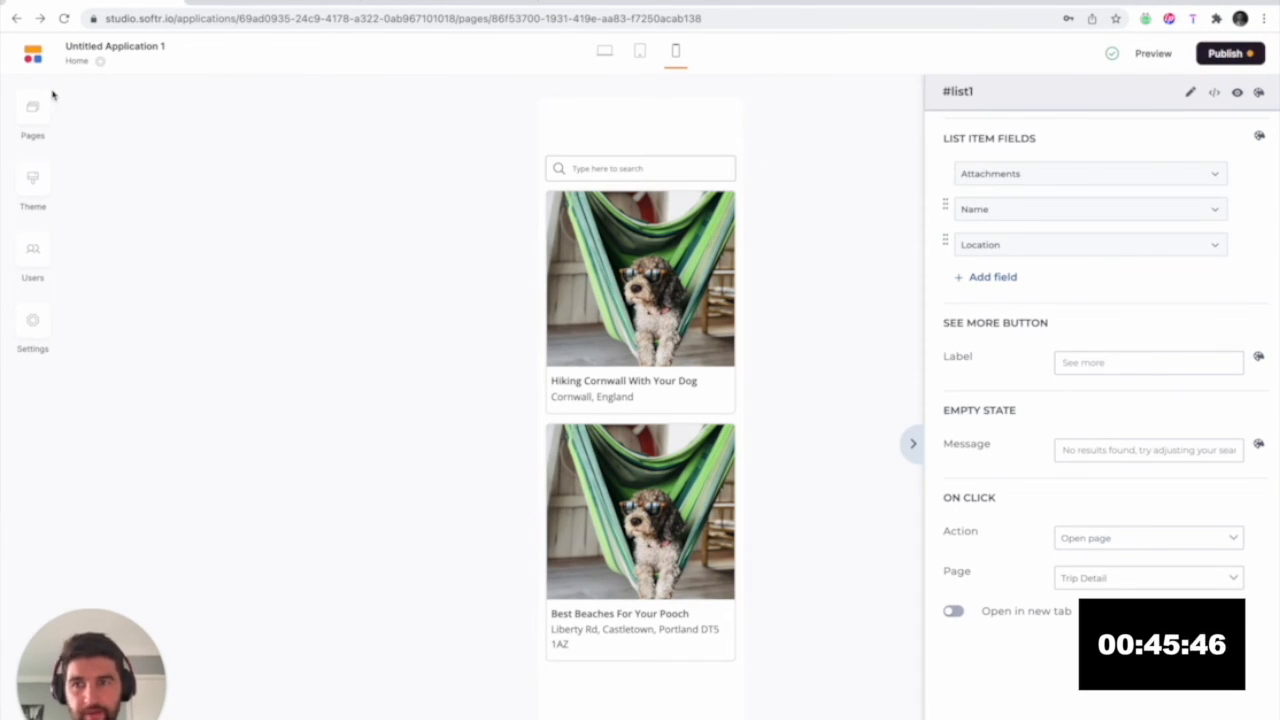
# - Add a new page named Create Trip to the application
pyautogui.scroll(3, 1220, 108)
pyautogui.scroll(10, 1167, 223)
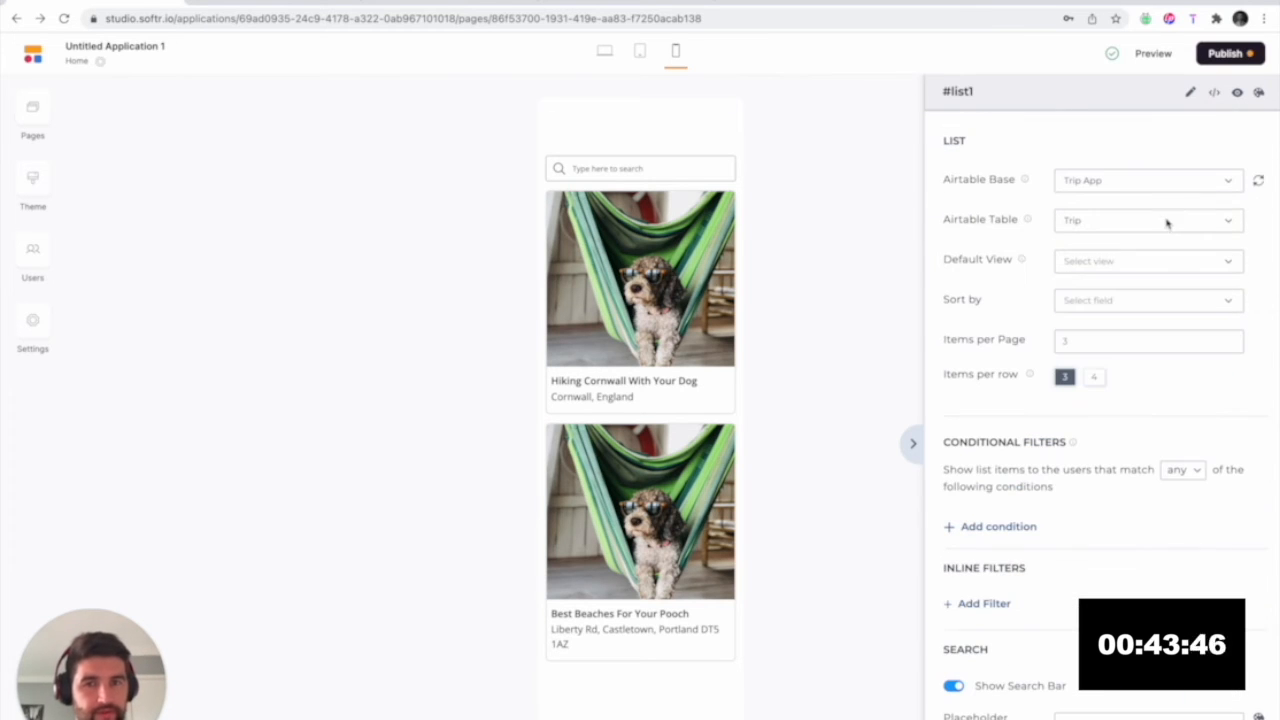
pyautogui.click(30, 110)
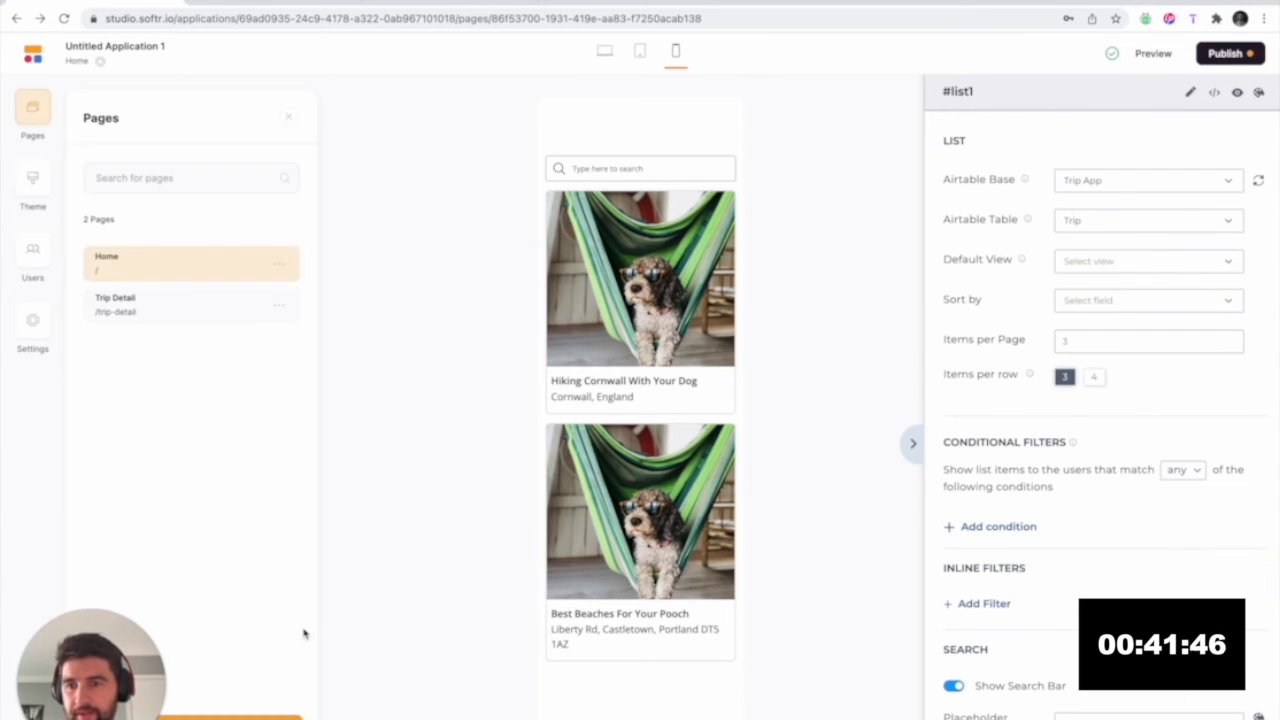
pyautogui.click(250, 713)
pyautogui.click(197, 188)
pyautogui.write('Create')
pyautogui.press('BackSpace')
pyautogui.write('te')
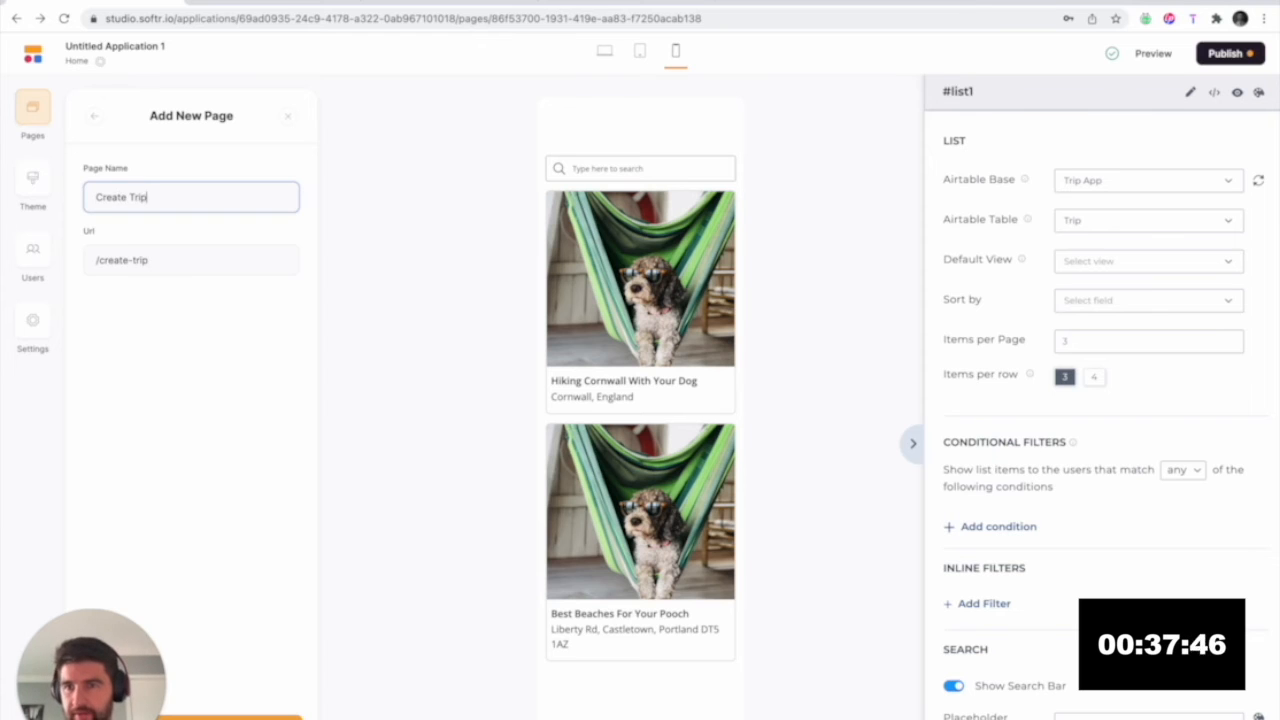
pyautogui.click(265, 712)
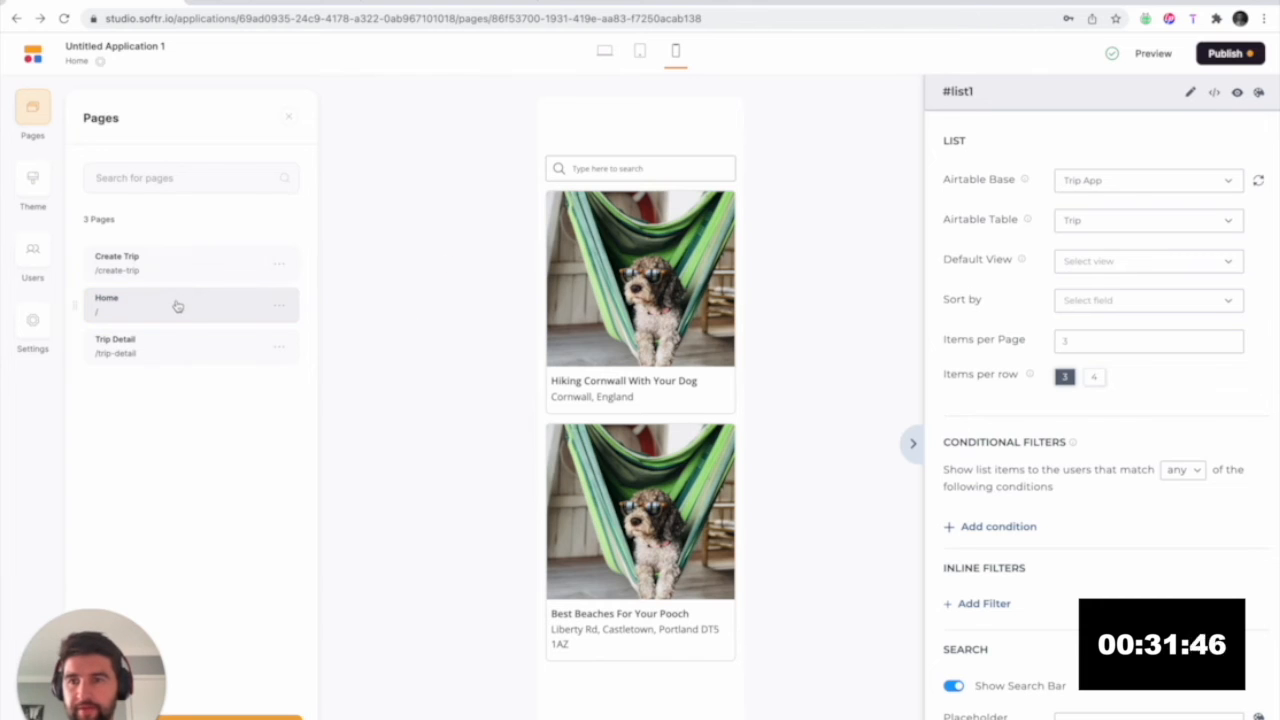
# - Open the Create Trip page for editing
pyautogui.click(168, 344)
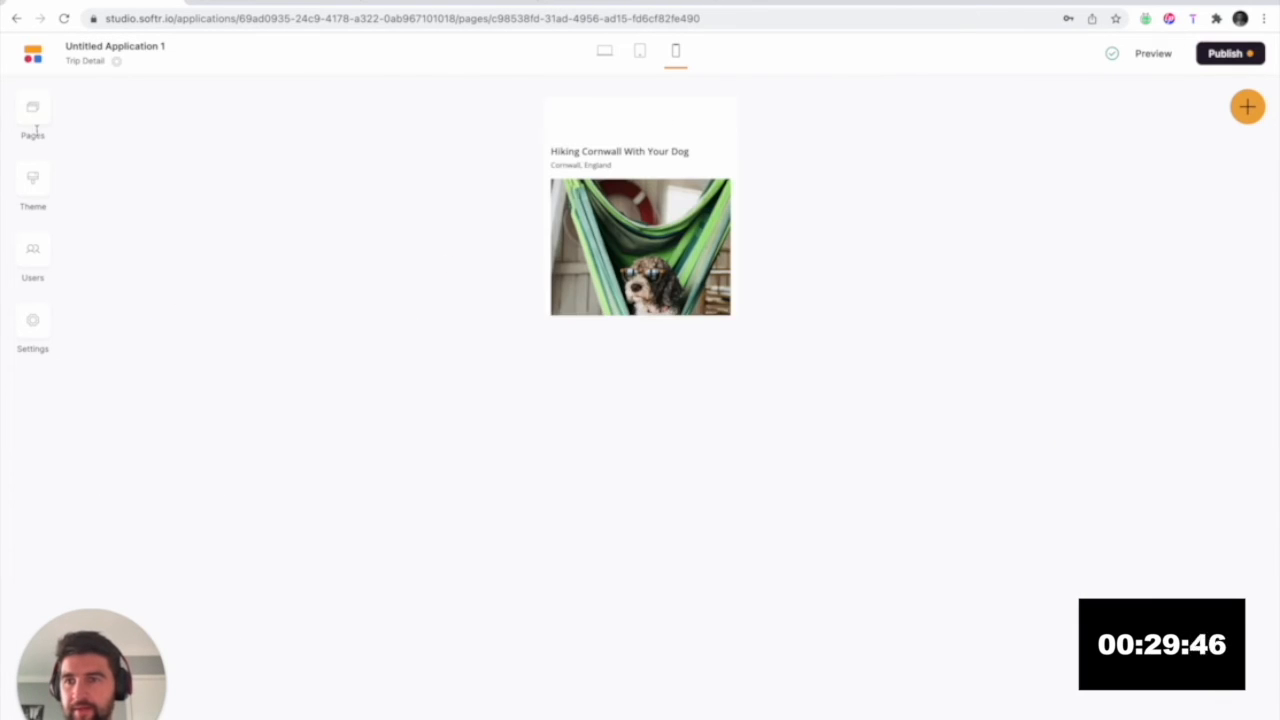
pyautogui.click(28, 115)
pyautogui.click(178, 266)
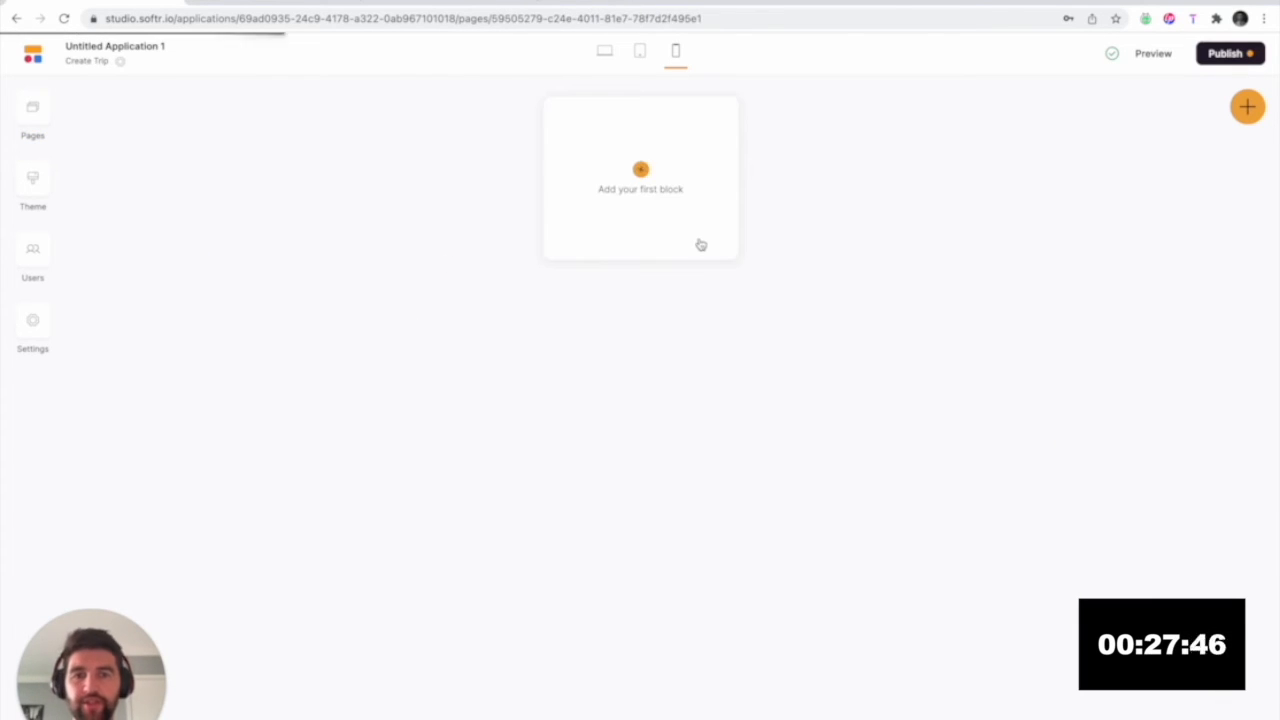
# - Add a Simple contact form block to the empty Create Trip page
pyautogui.click(632, 175)
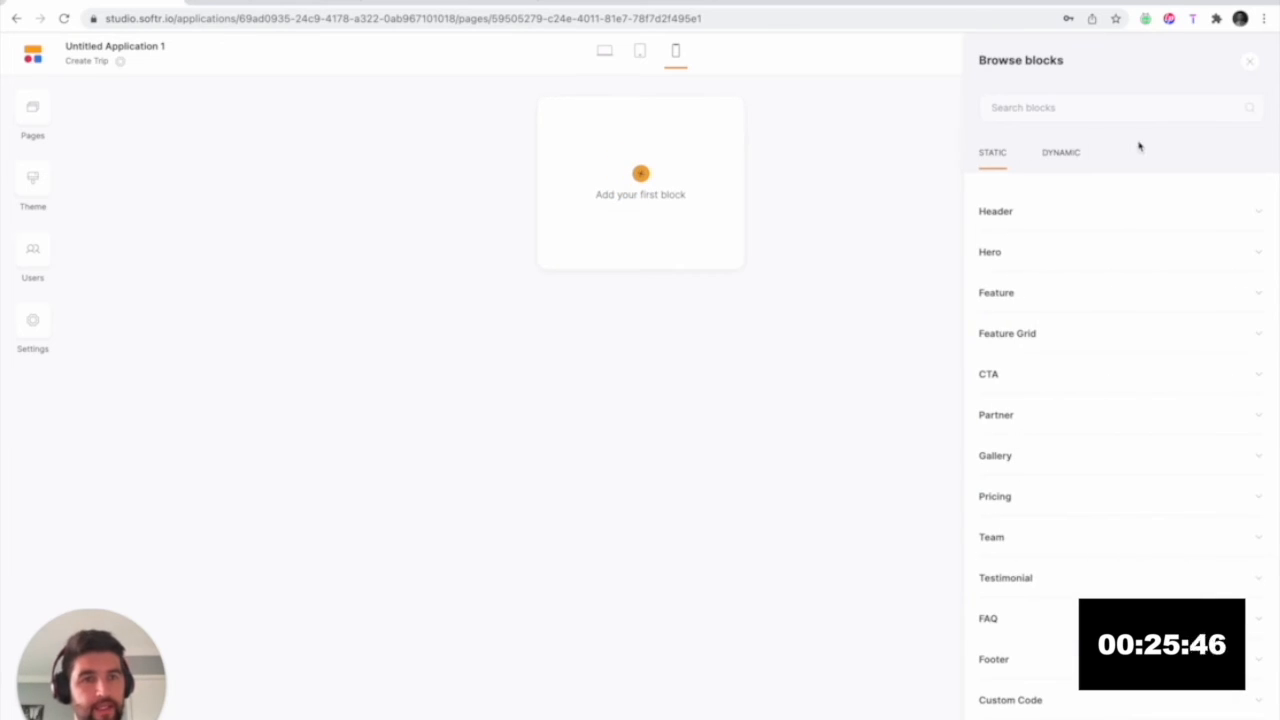
pyautogui.click(1058, 154)
pyautogui.click(1006, 214)
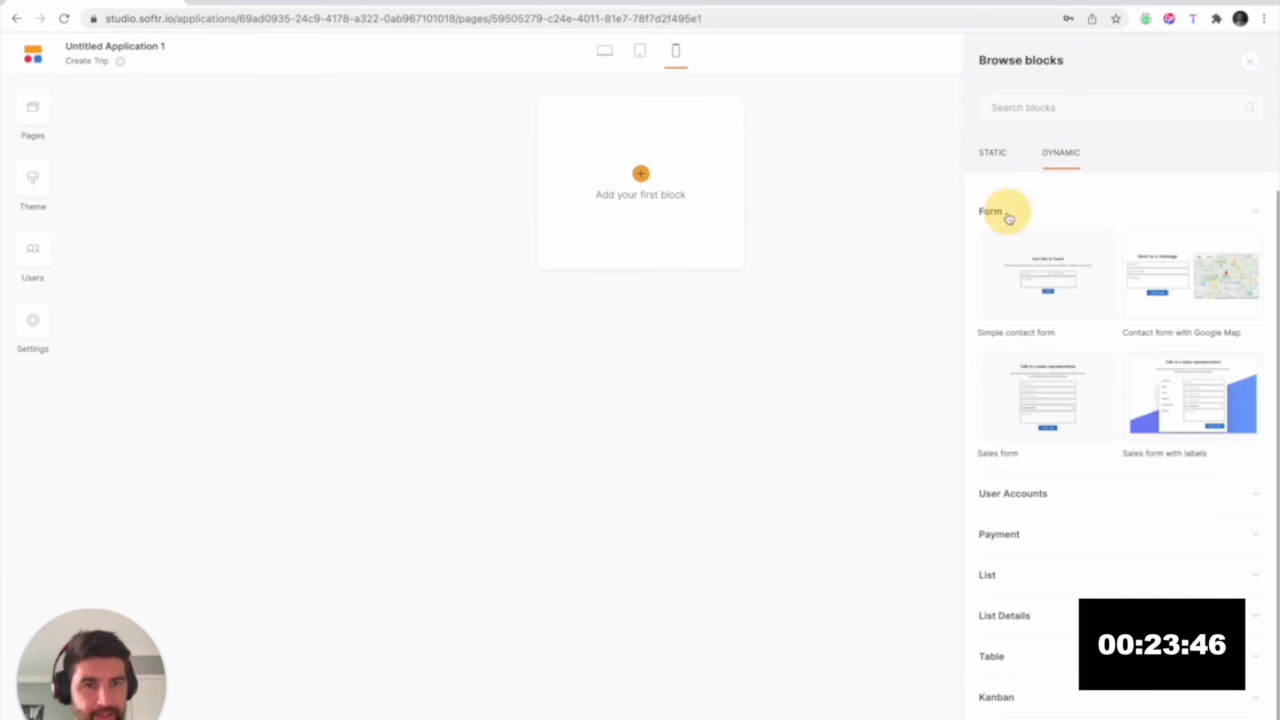
pyautogui.moveTo(1056, 294)
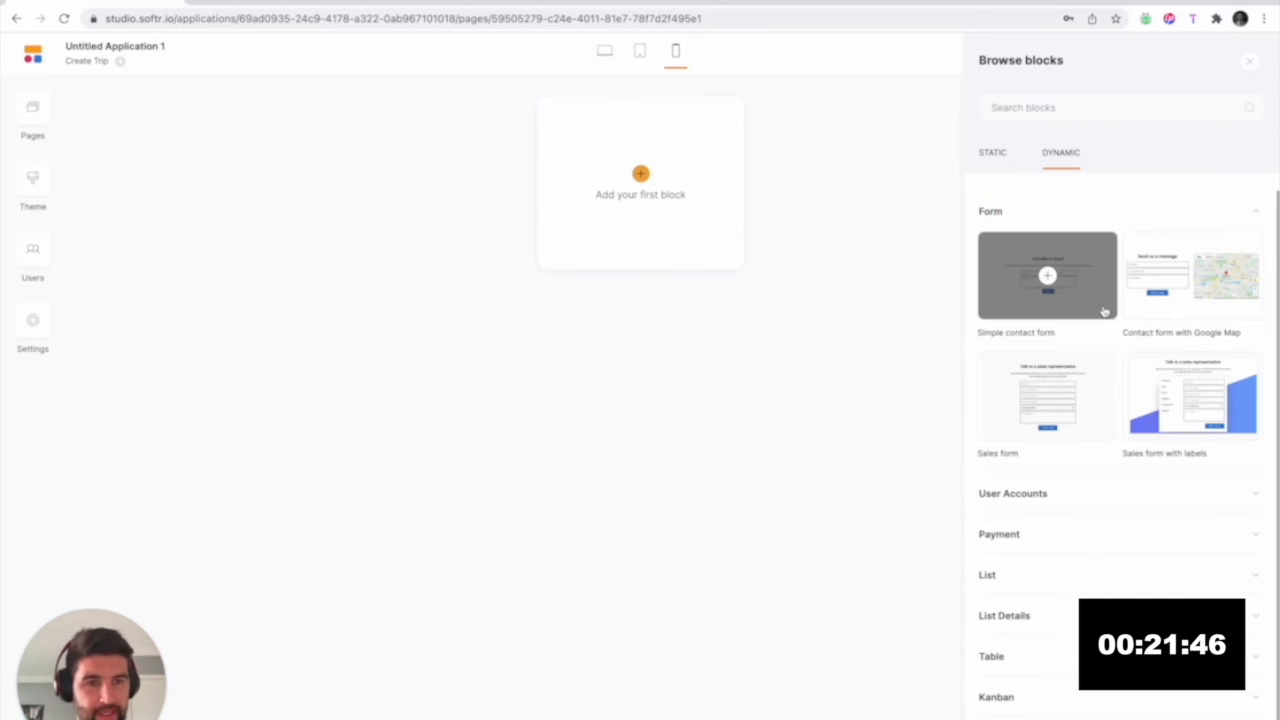
pyautogui.click(1047, 276)
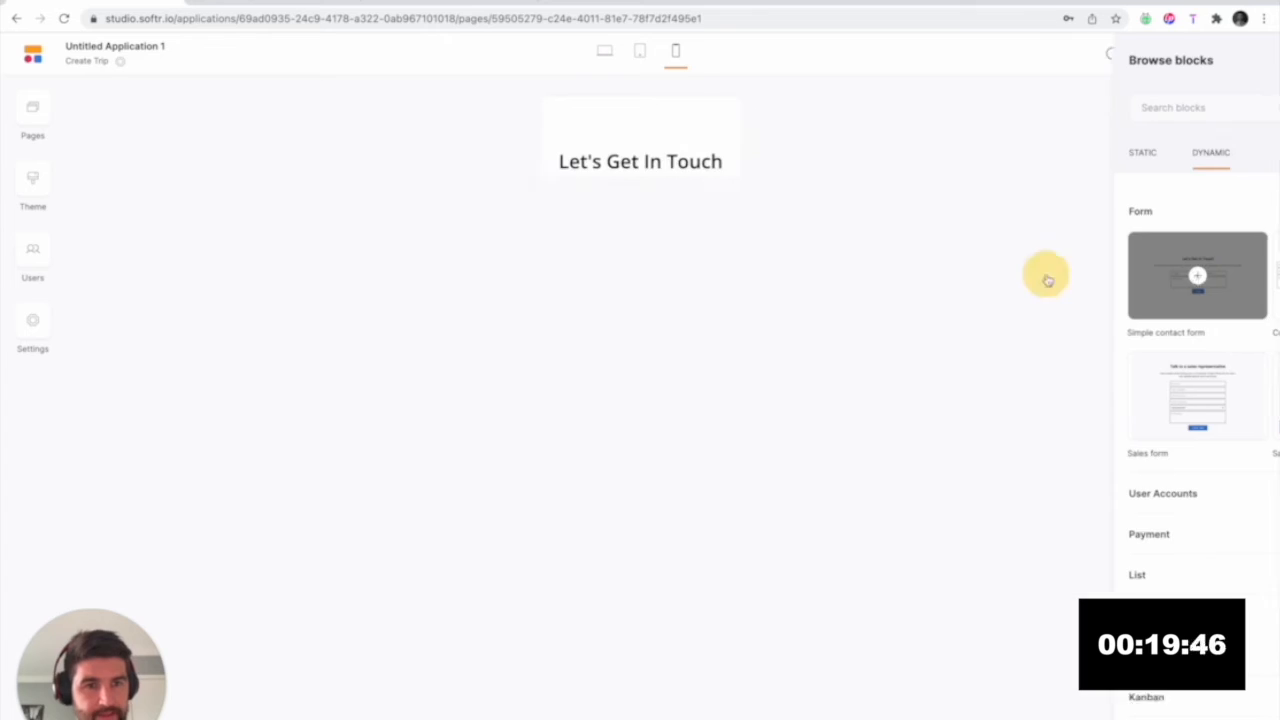
# - Clear the contact form's subtitle and set its title to Create
pyautogui.click(652, 282)
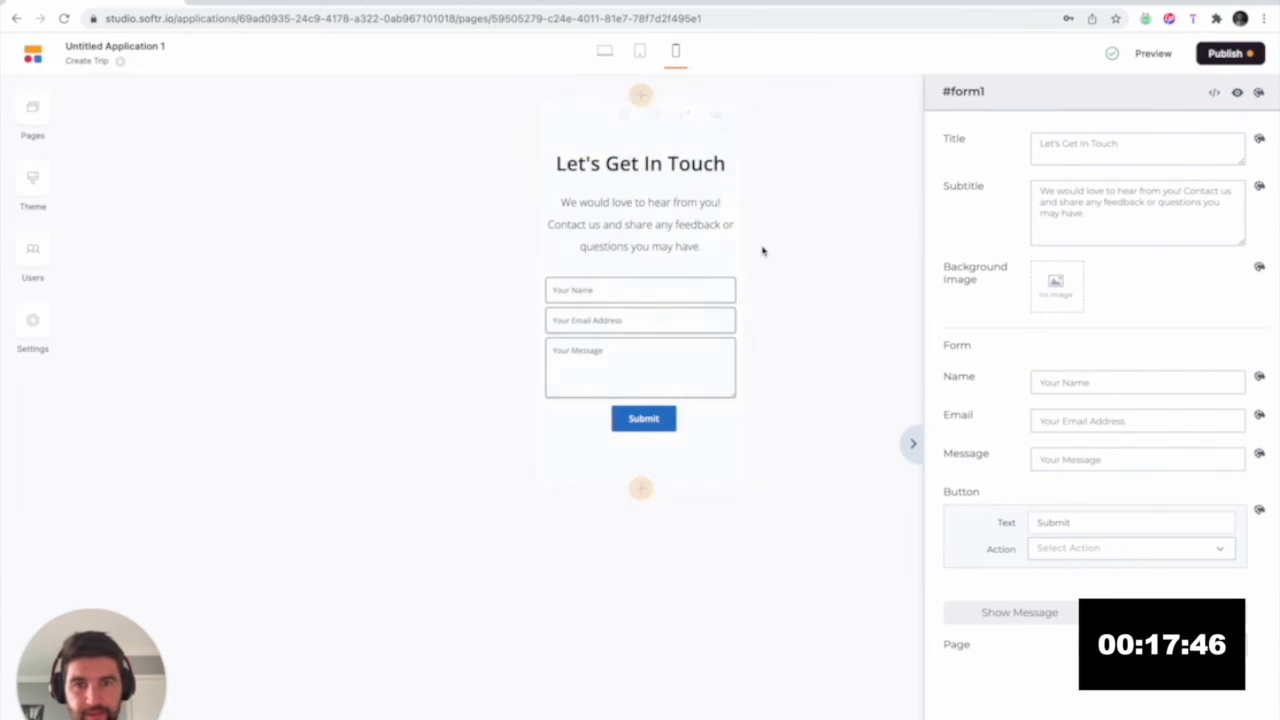
pyautogui.tripleClick(1110, 202)
pyautogui.press('BackSpace')
pyautogui.tripleClick(1094, 151)
pyautogui.write('Create')
pyautogui.click(1143, 289)
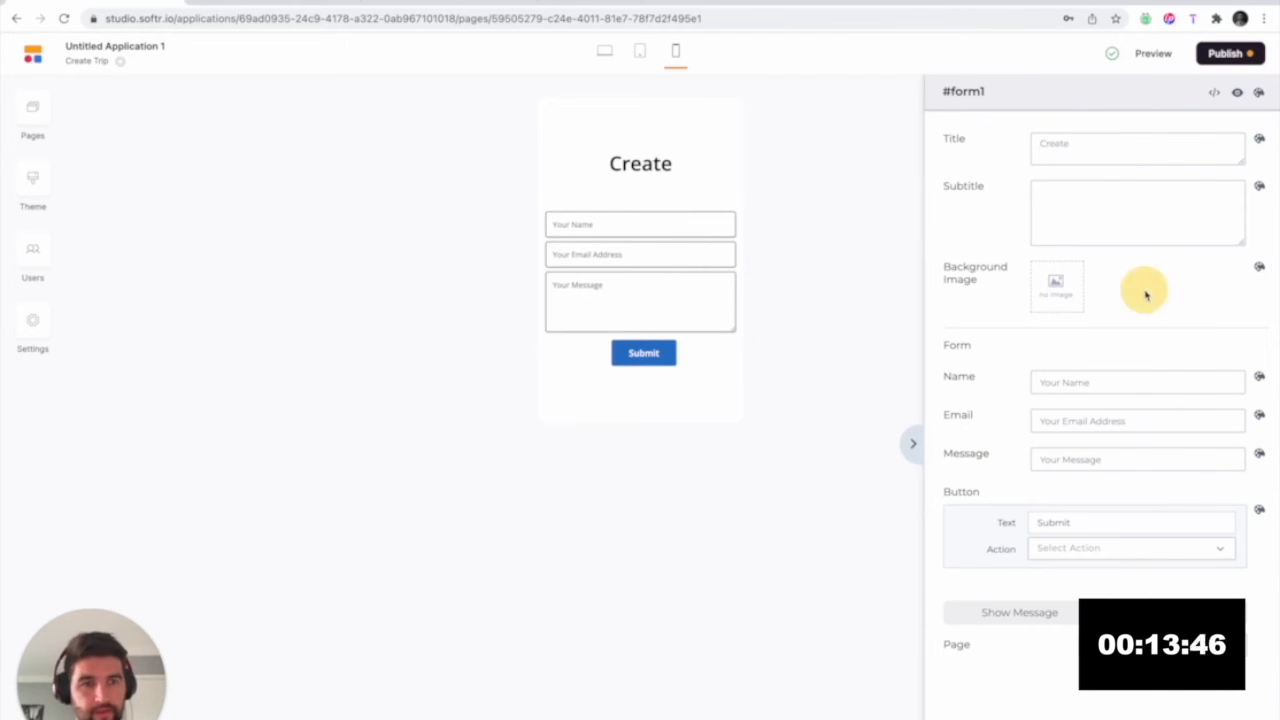
# - Clear the contact form's Name placeholder, and delete the whole form block from the page
pyautogui.scroll(-1, 1138, 374)
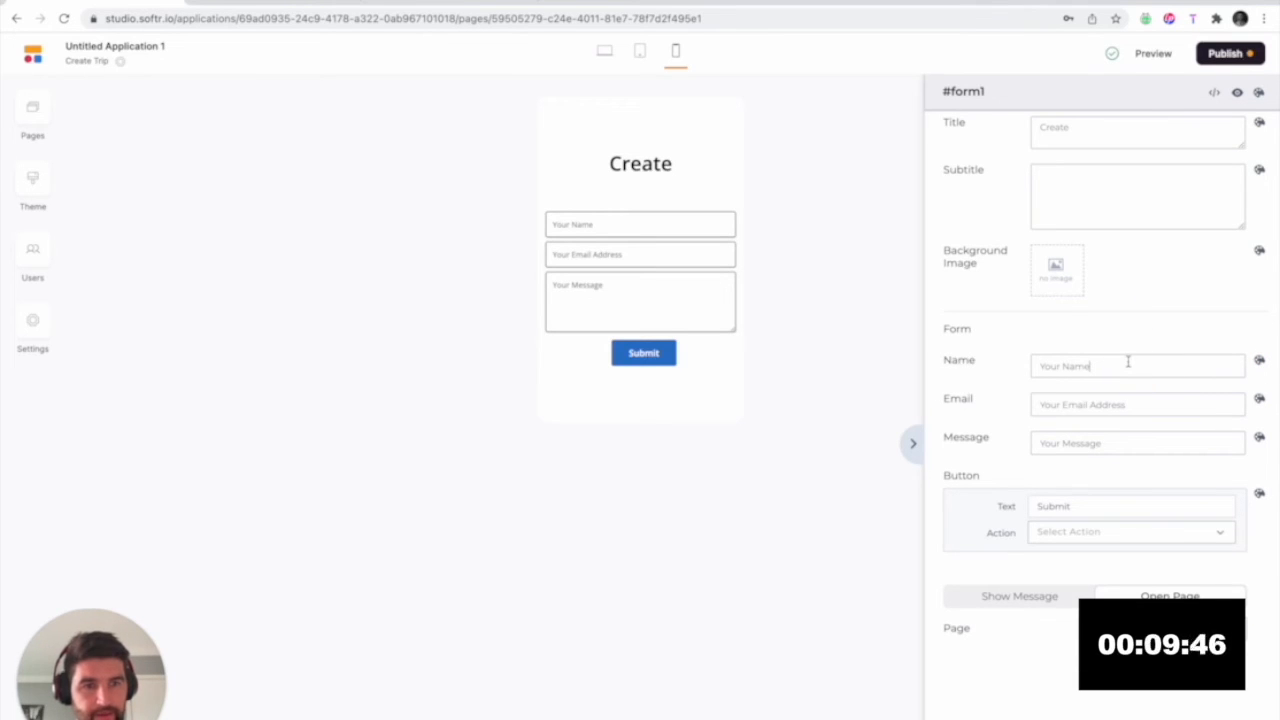
pyautogui.hotkey('ctrl', 'a')
pyautogui.press('BackSpace')
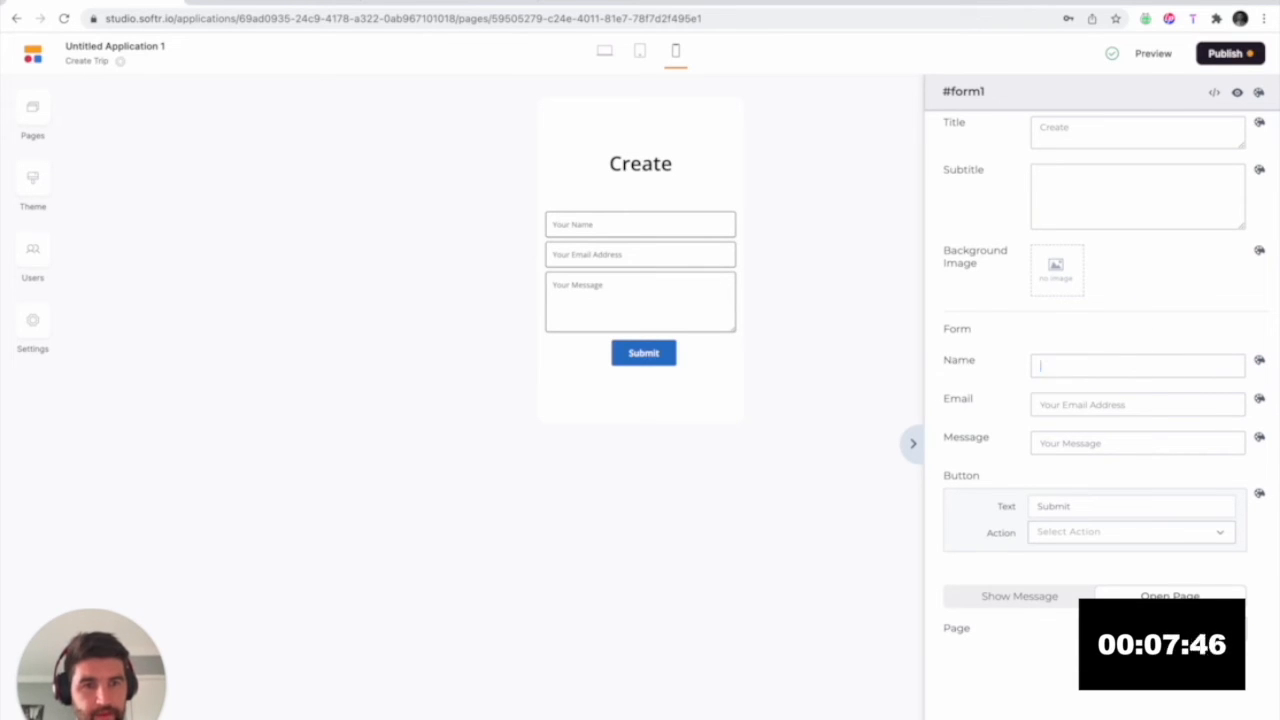
pyautogui.moveTo(966, 442); pyautogui.dragTo(963, 358)
pyautogui.click(963, 358)
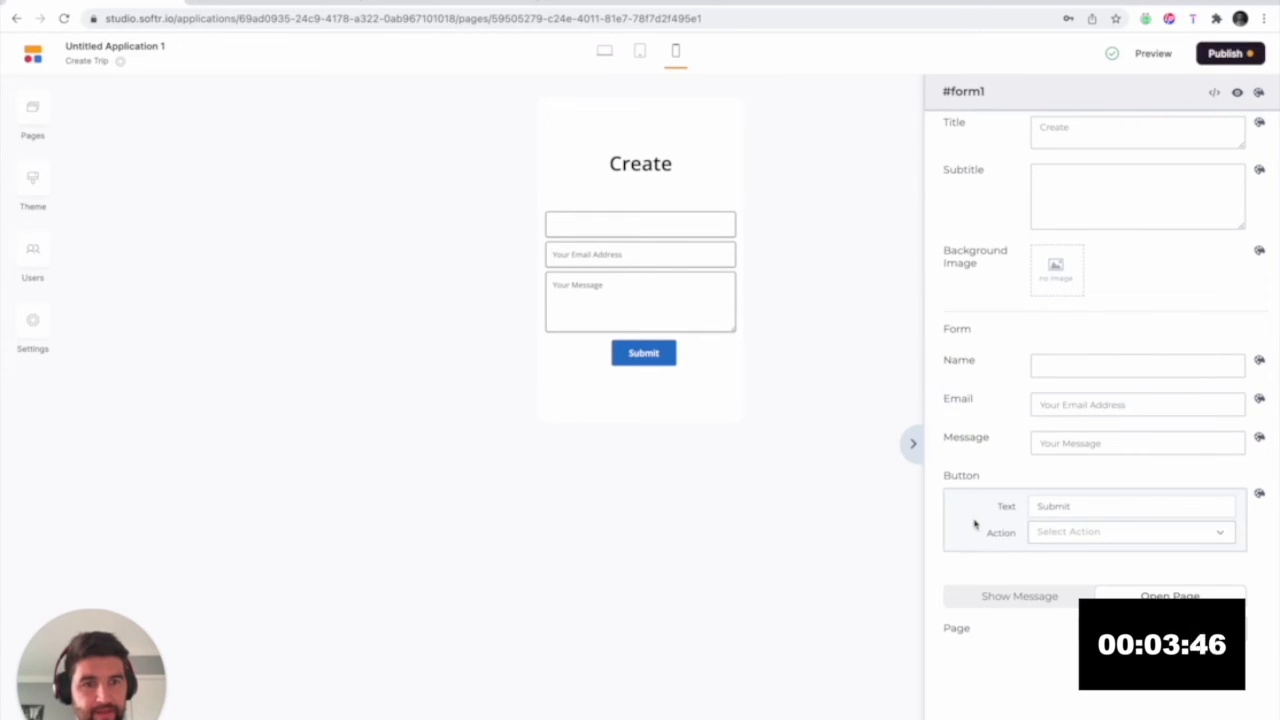
pyautogui.click(871, 260)
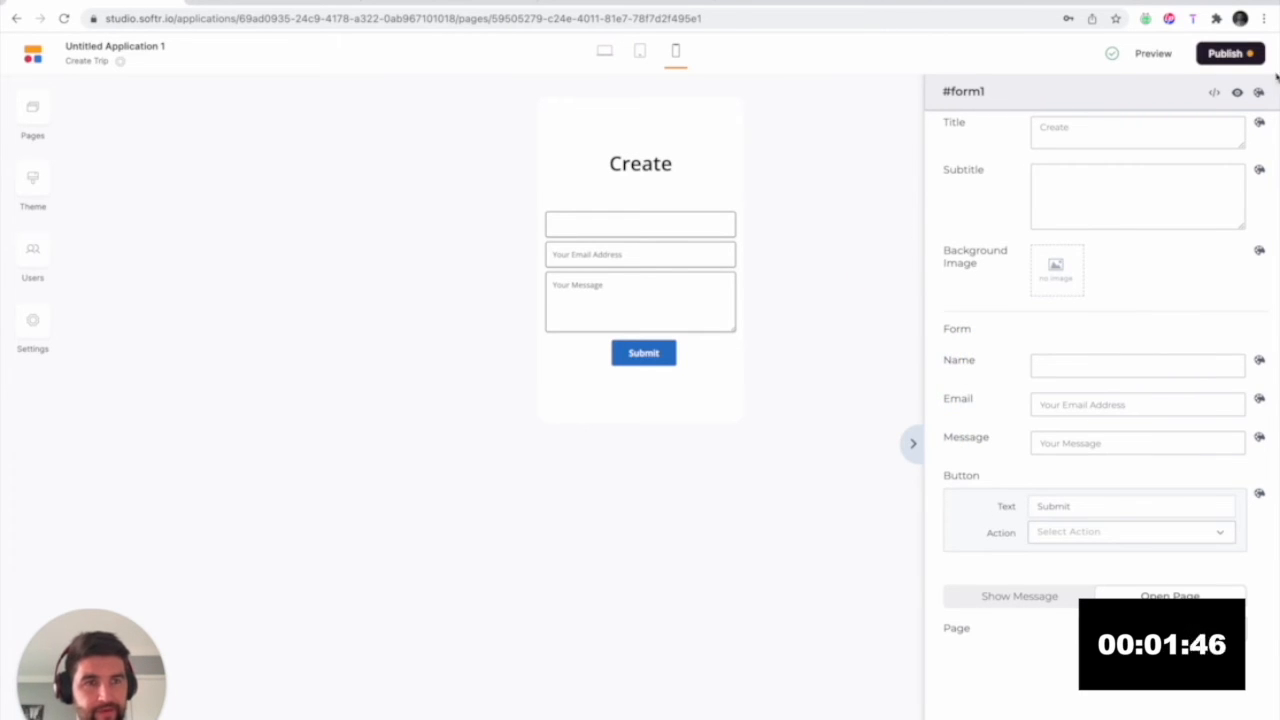
pyautogui.click(623, 114)
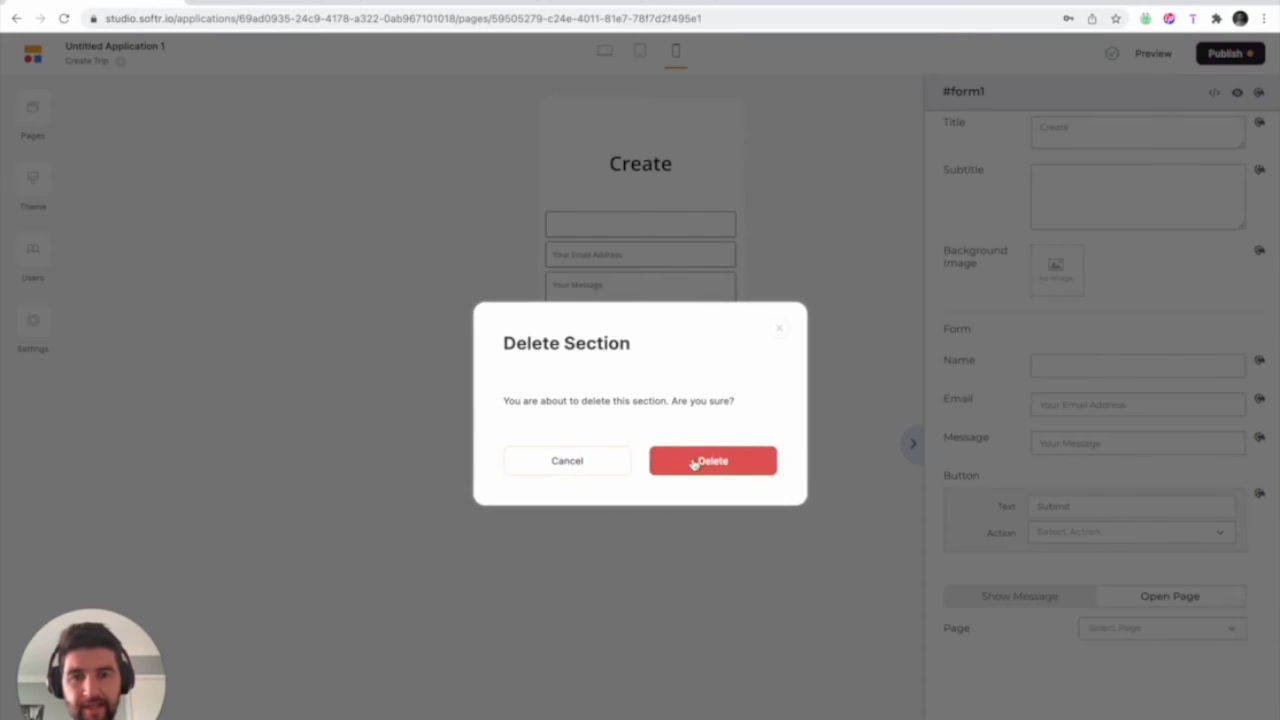
pyautogui.click(696, 459)
# - Add a dynamic Sales form block to the Create Trip page
pyautogui.click(640, 169)
pyautogui.click(1061, 153)
pyautogui.click(1014, 207)
pyautogui.scroll(-1, 1150, 360)
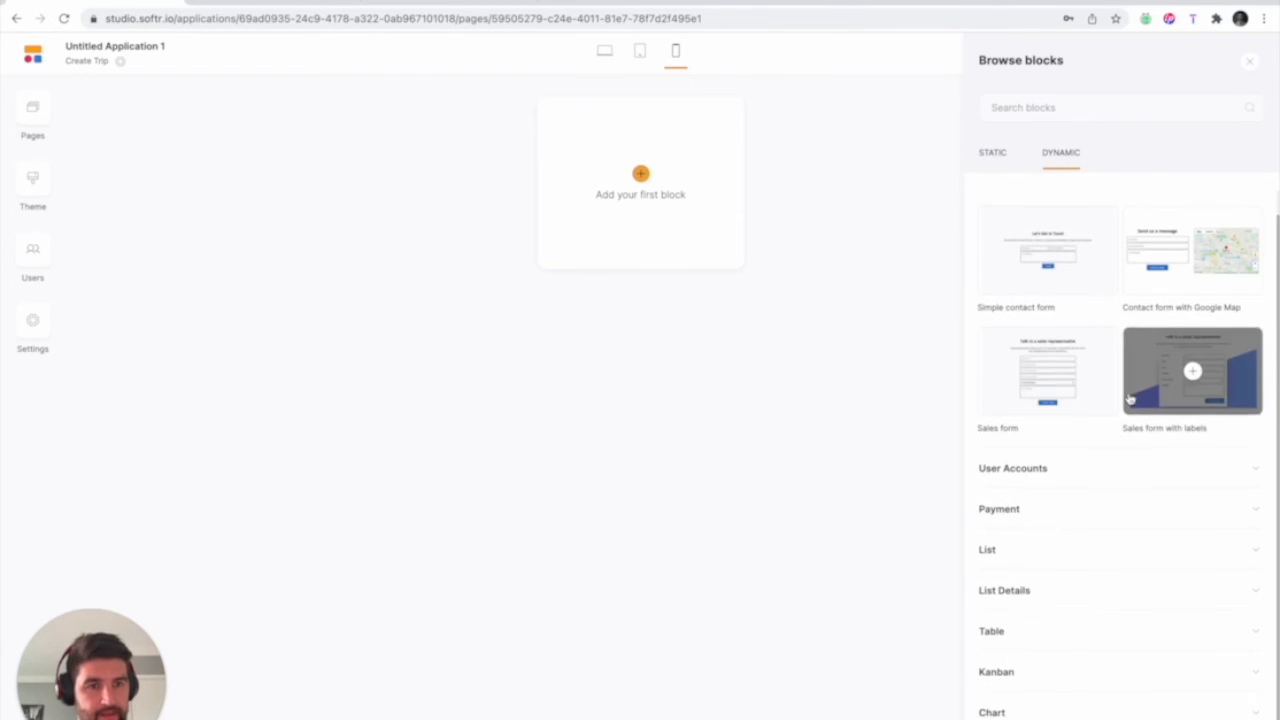
pyautogui.click(1047, 373)
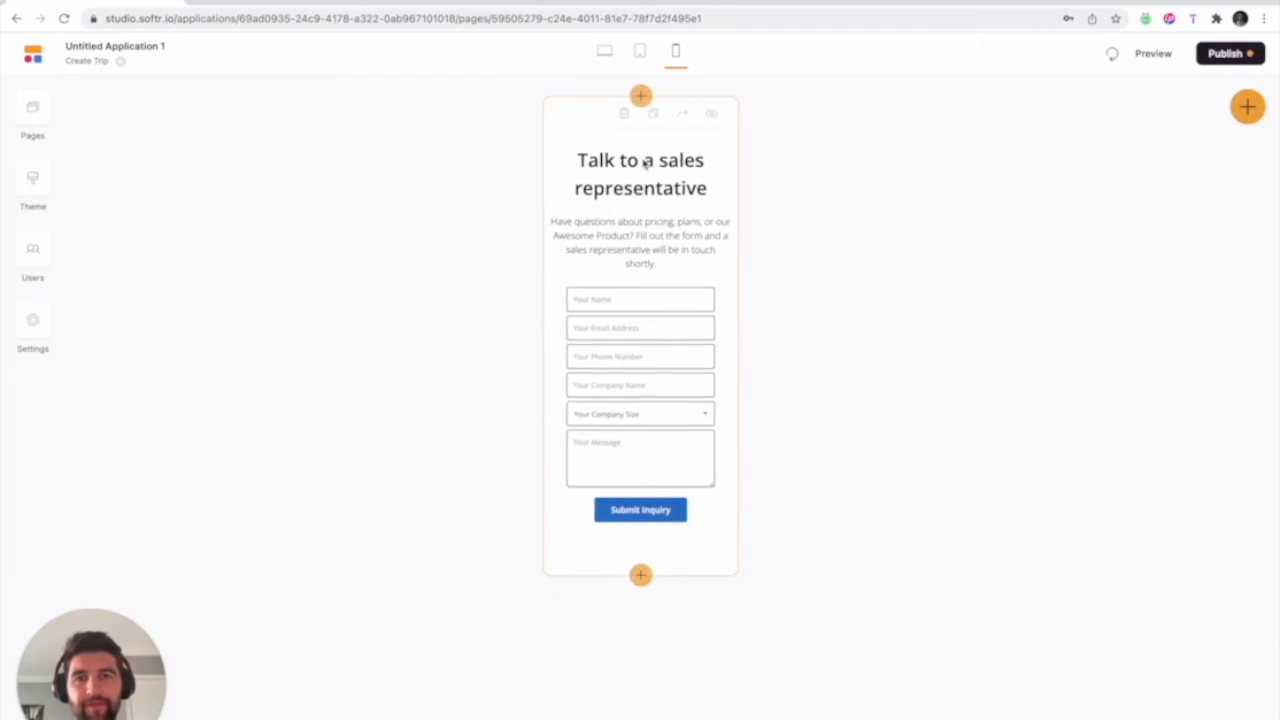
# - Set the sales form's title to Create and clear its subtitle
pyautogui.click(634, 219)
pyautogui.click(1145, 152)
pyautogui.hotkey('ctrl', 'a')
pyautogui.write('Create')
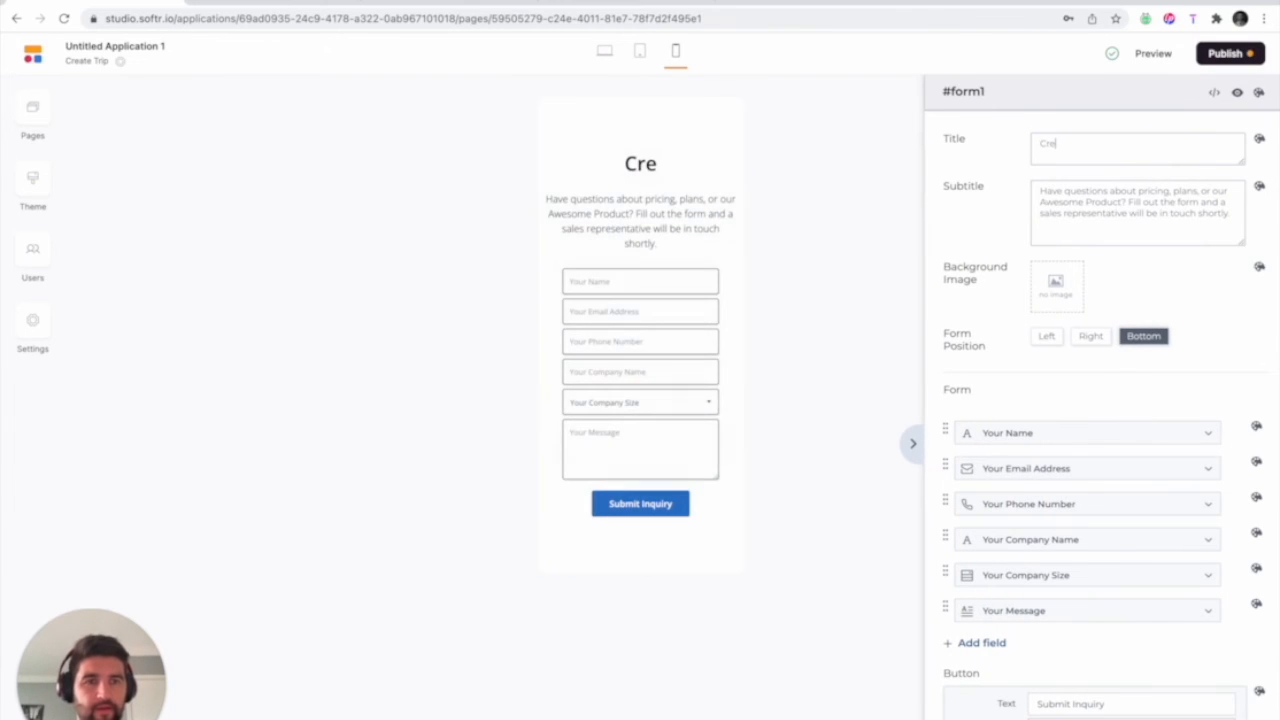
pyautogui.click(1116, 200)
pyautogui.hotkey('ctrl', 'a')
pyautogui.press('BackSpace')
# - Open the settings of the form's Your Name field and its tag for editing
pyautogui.scroll(-3, 1060, 240)
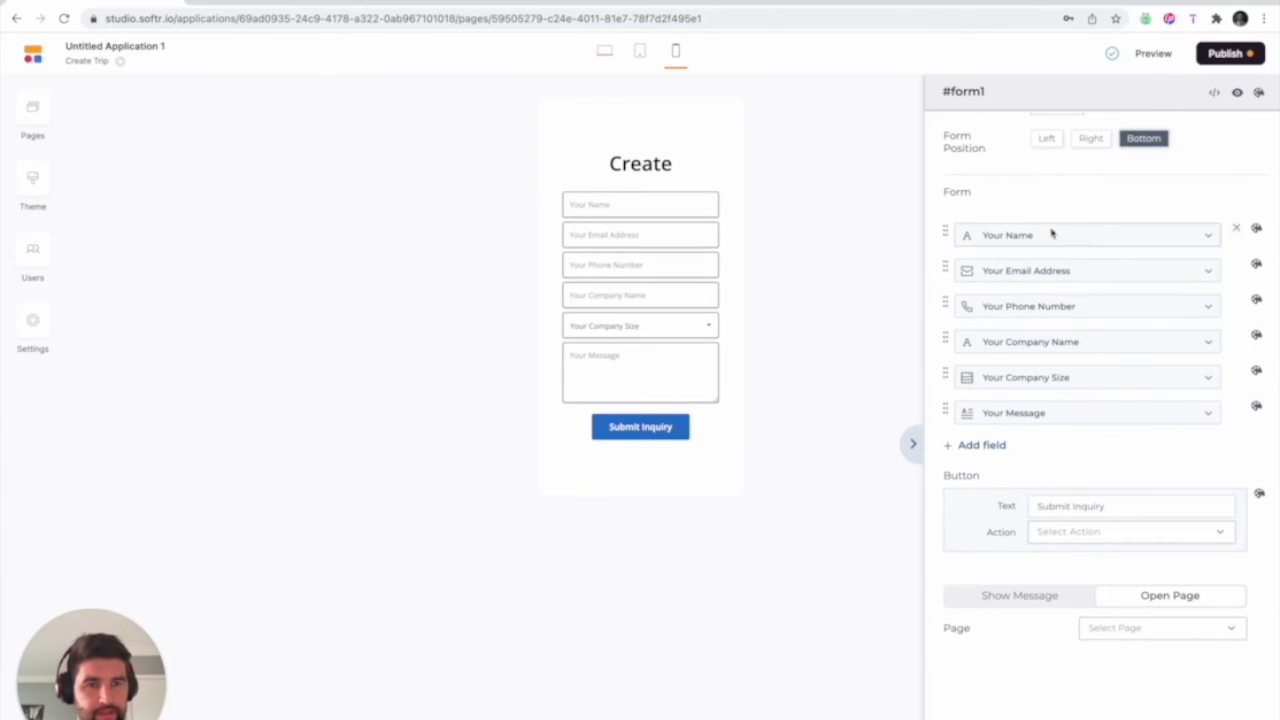
pyautogui.click(1209, 238)
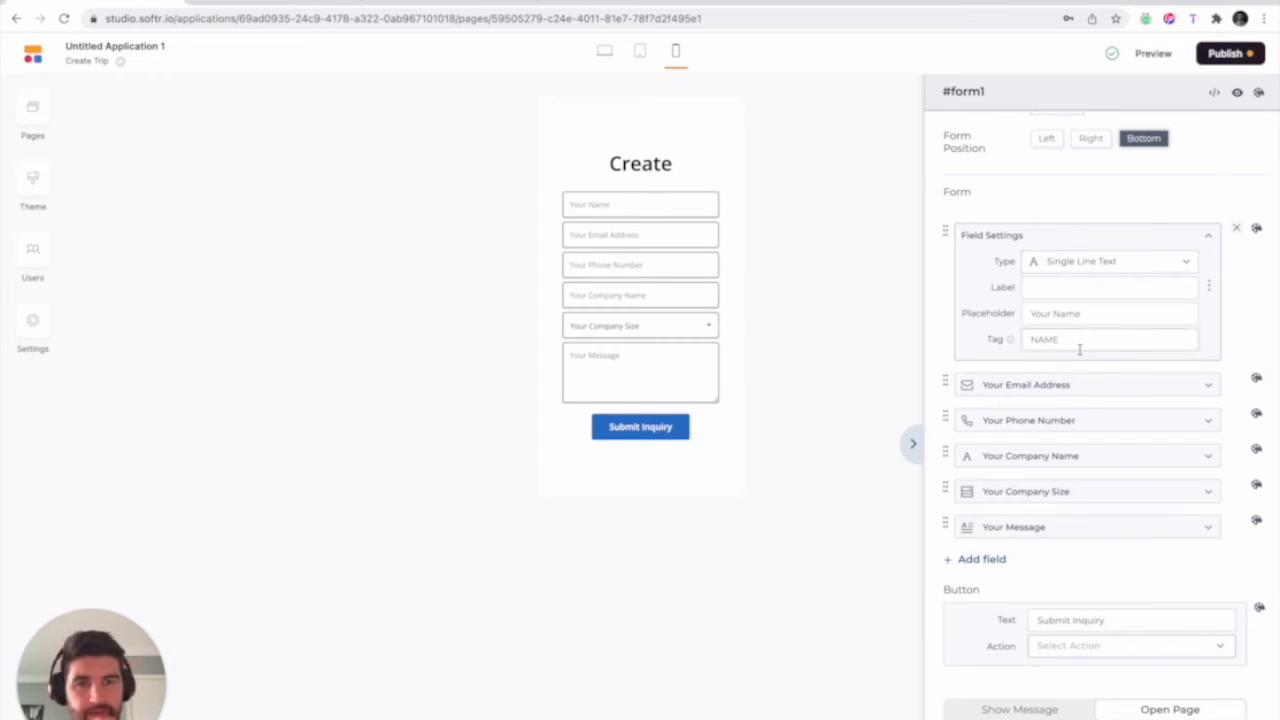
pyautogui.doubleClick(1038, 341)
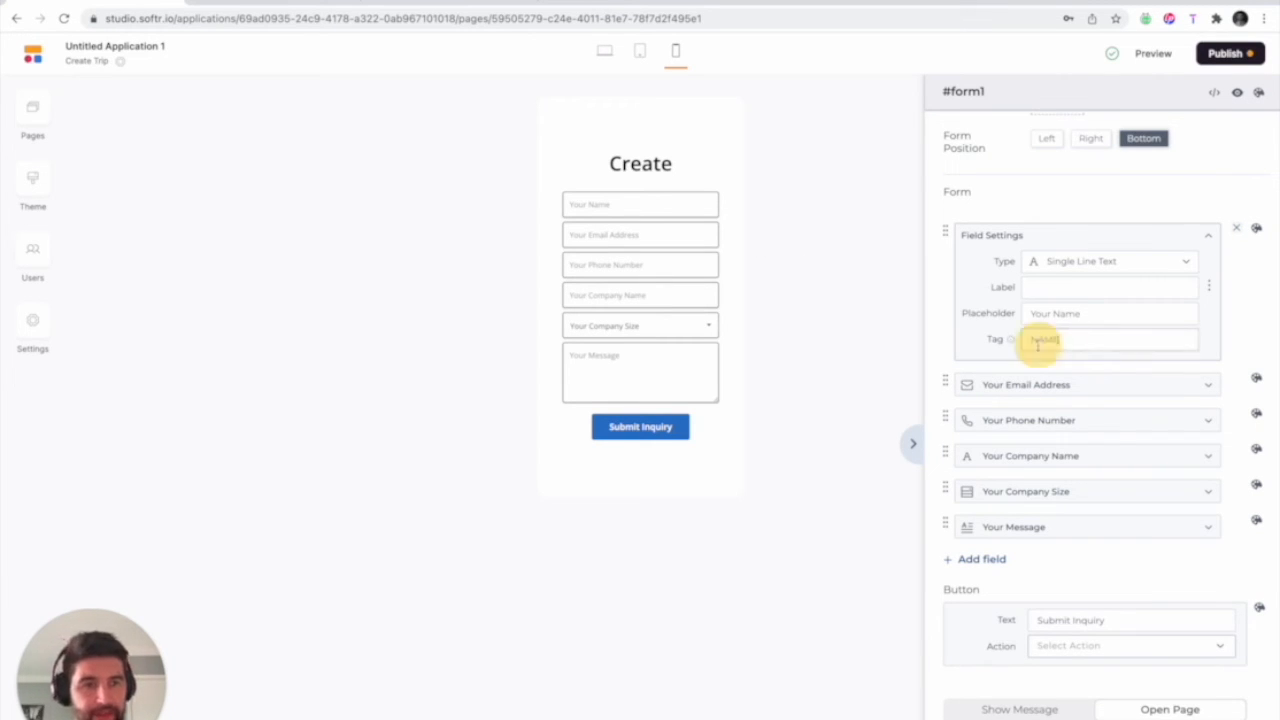
pyautogui.click(1083, 344)
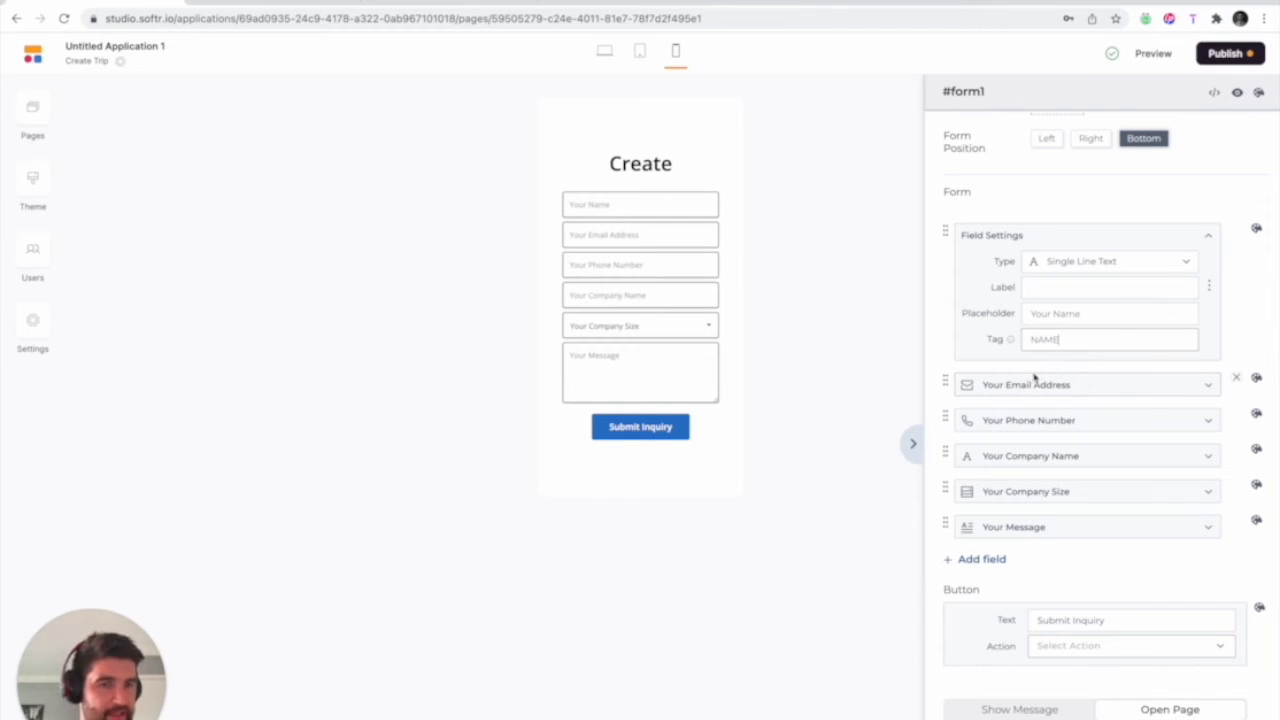
# - Switch to Airtable and check the column names of the Trip table
pyautogui.click(318, 2)
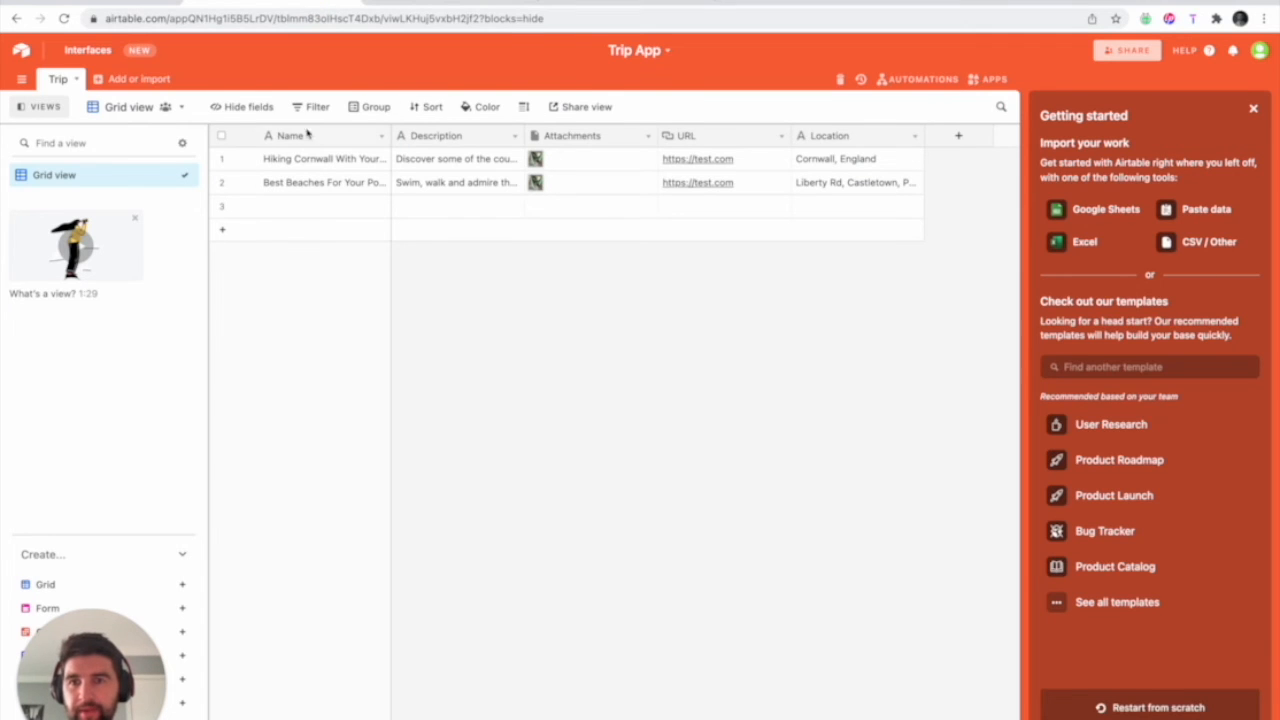
pyautogui.click(128, 8)
pyautogui.click(205, 12)
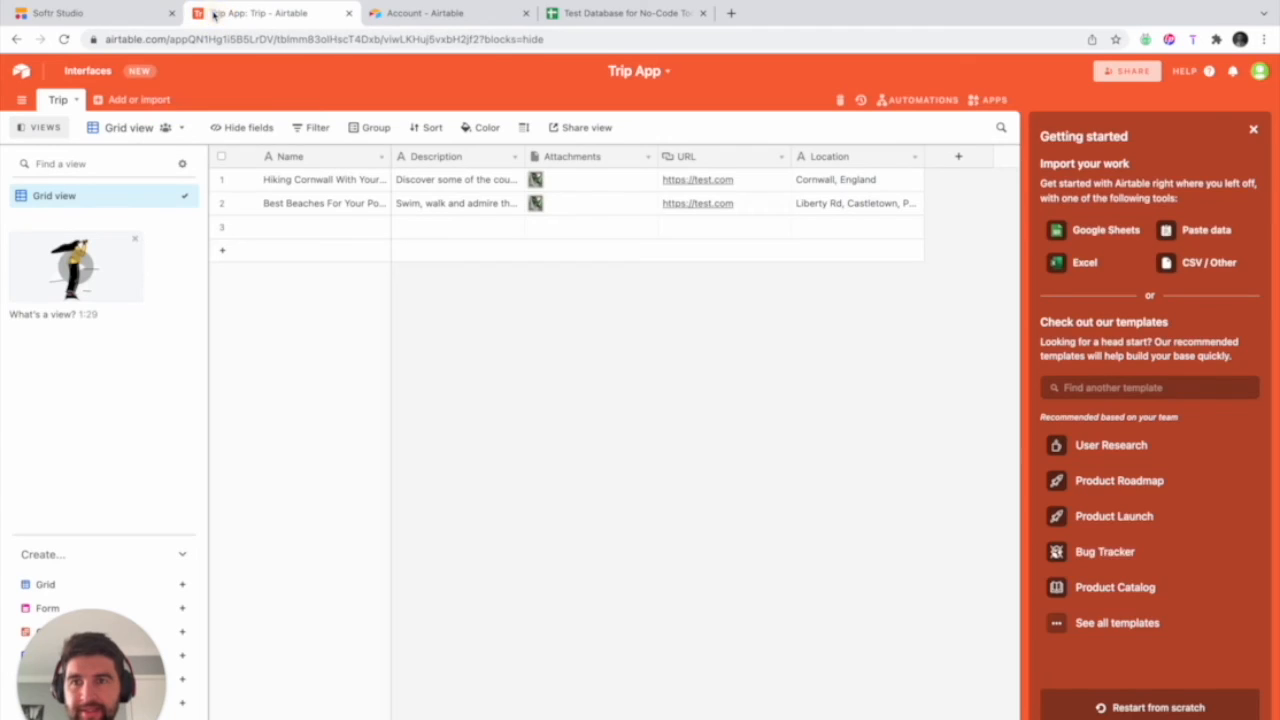
pyautogui.click(292, 140)
pyautogui.click(454, 383)
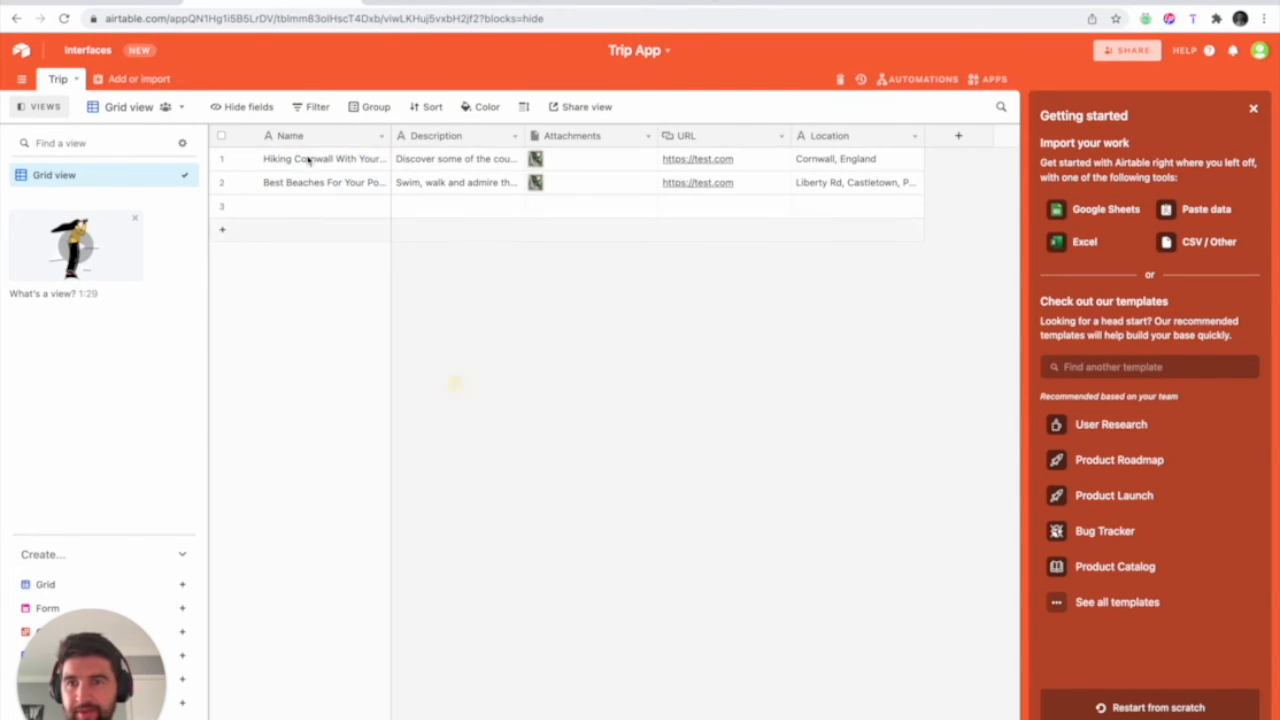
# - Return to Softr and set the first form field's tag to Name and its placeholder to Trip name
pyautogui.click(126, 4)
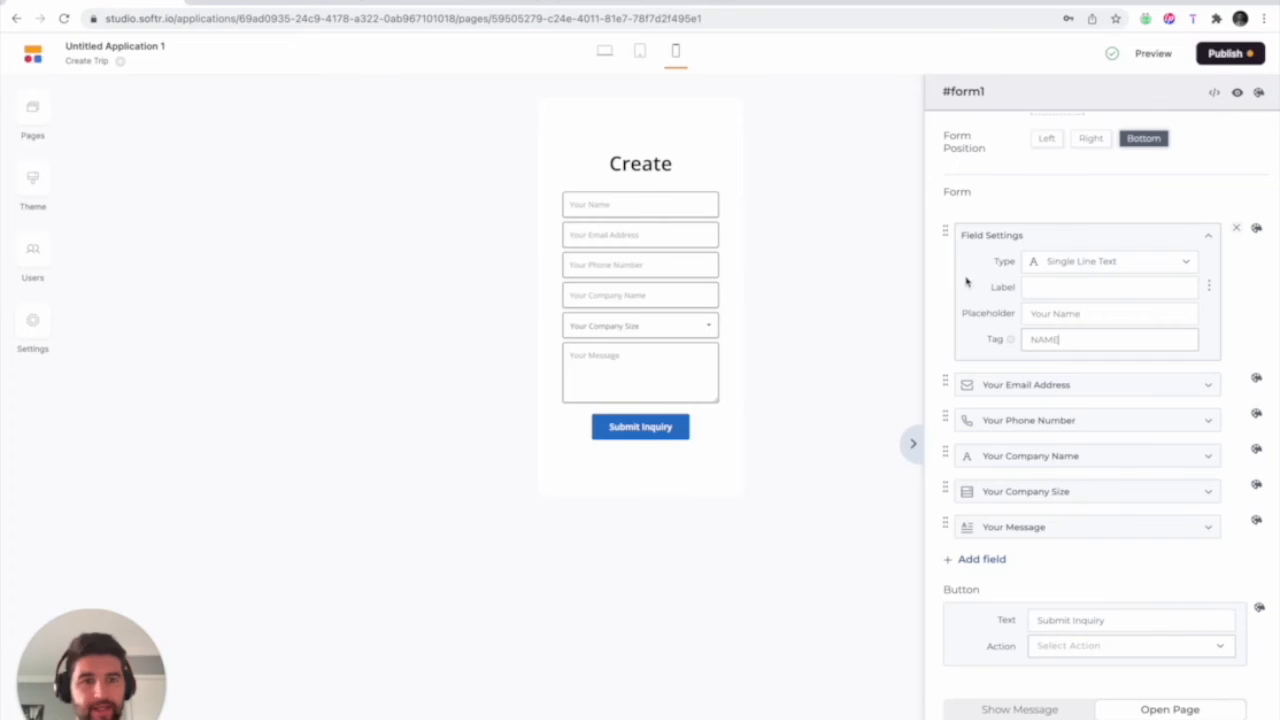
pyautogui.tripleClick(1084, 315)
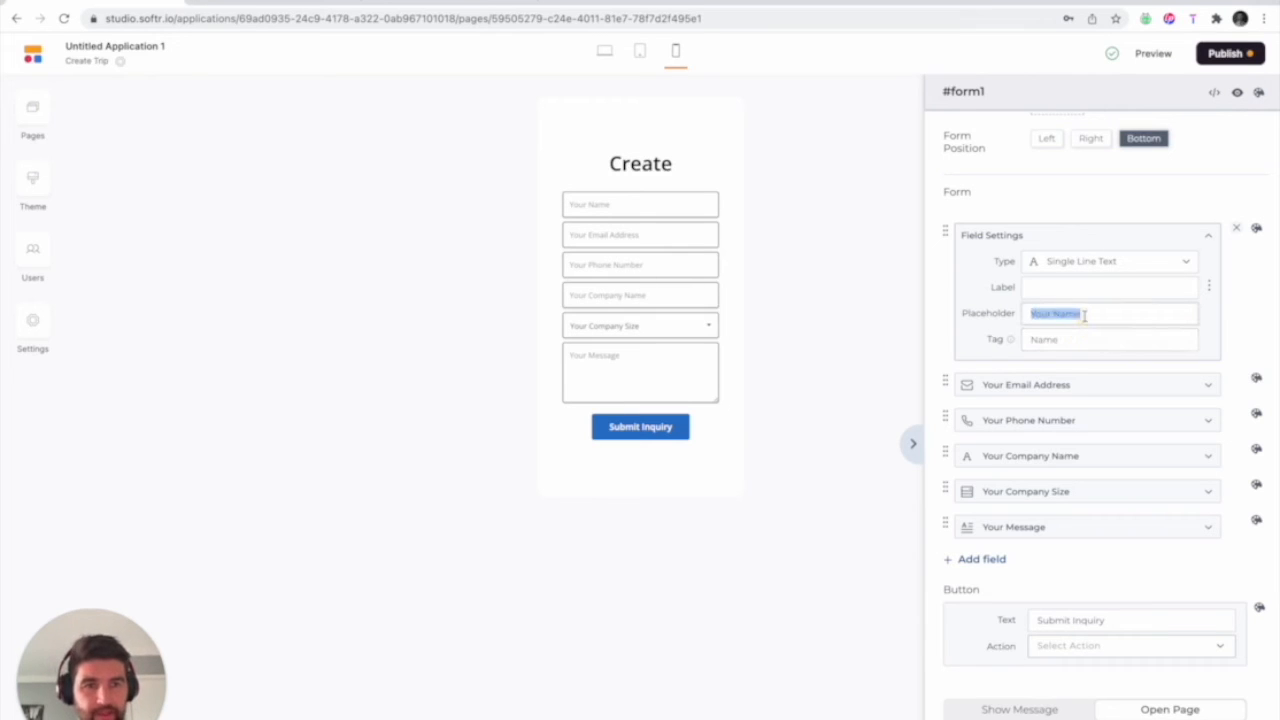
pyautogui.write('Trip')
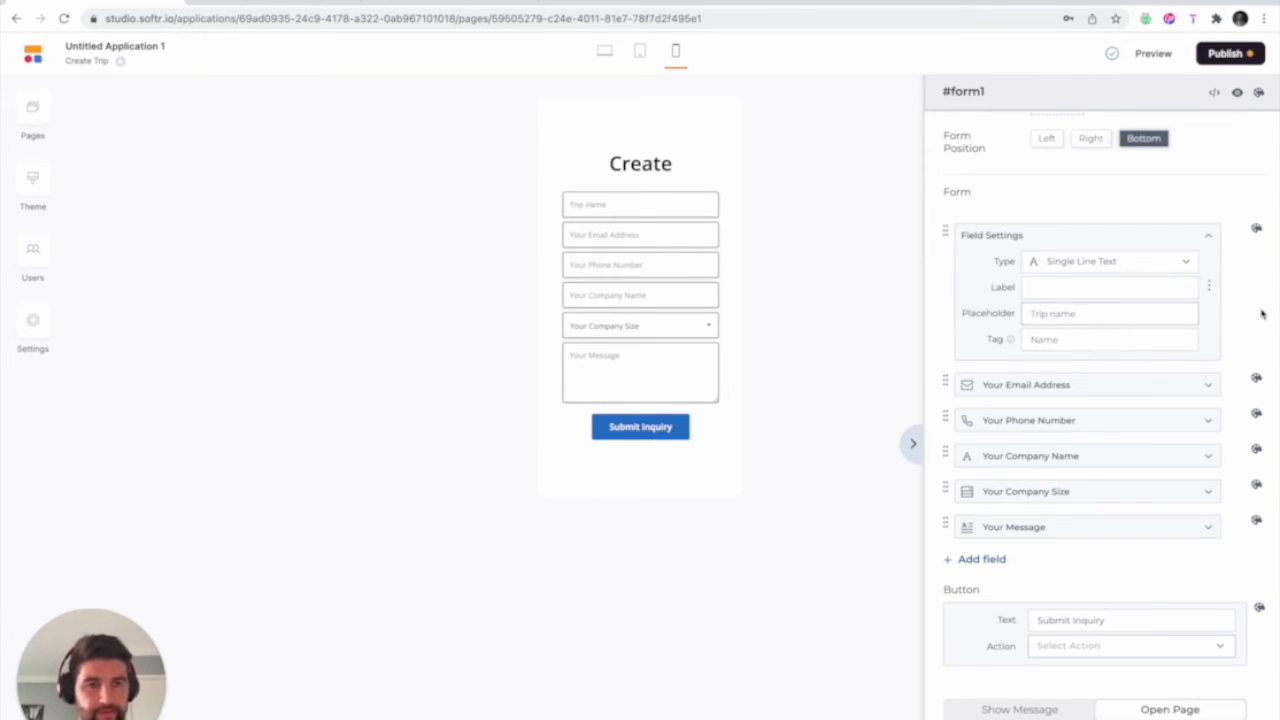
# - Remove the email address, phone number, company name, company size and message fields from the form
pyautogui.click(1236, 381)
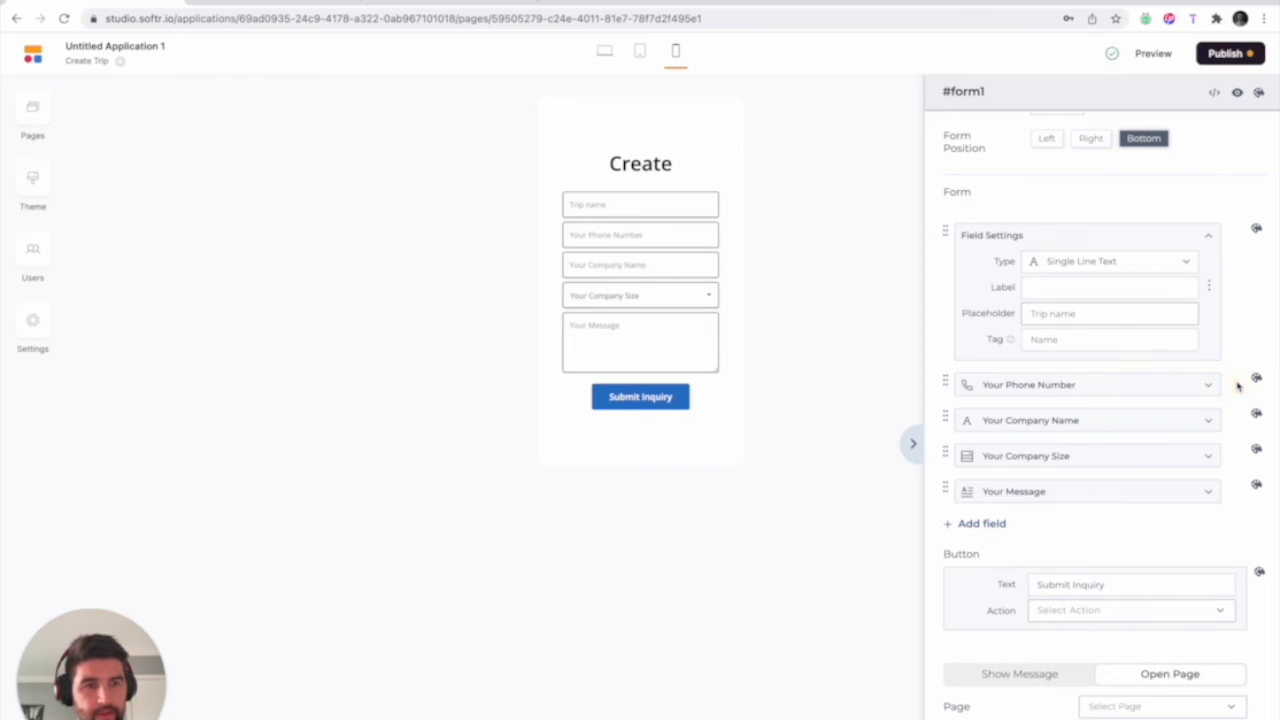
pyautogui.click(1236, 381)
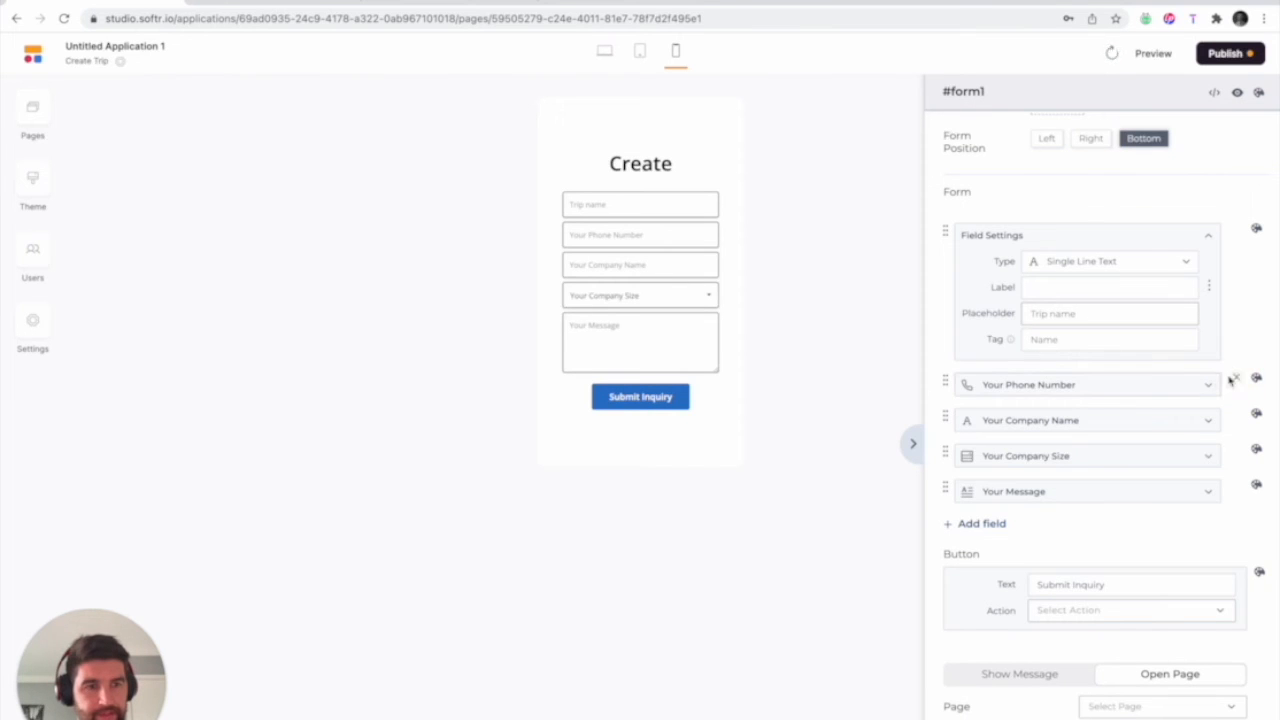
pyautogui.click(1236, 381)
pyautogui.click(1236, 381)
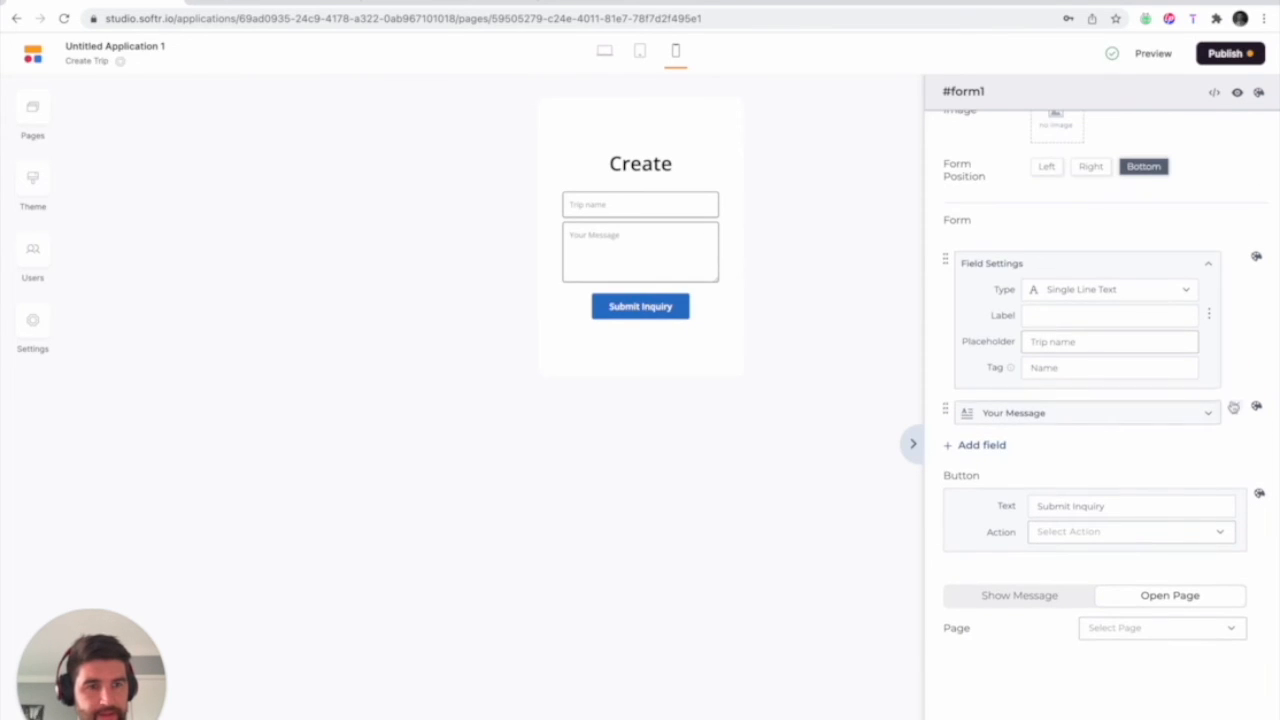
pyautogui.click(1234, 406)
# - Set the form button's text to Submit
pyautogui.tripleClick(1094, 509)
pyautogui.write('ASubm')
pyautogui.press('BackSpace')
pyautogui.press('BackSpace')
pyautogui.press('BackSpace')
pyautogui.press('BackSpace')
pyautogui.press('BackSpace')
pyautogui.write('Submit')
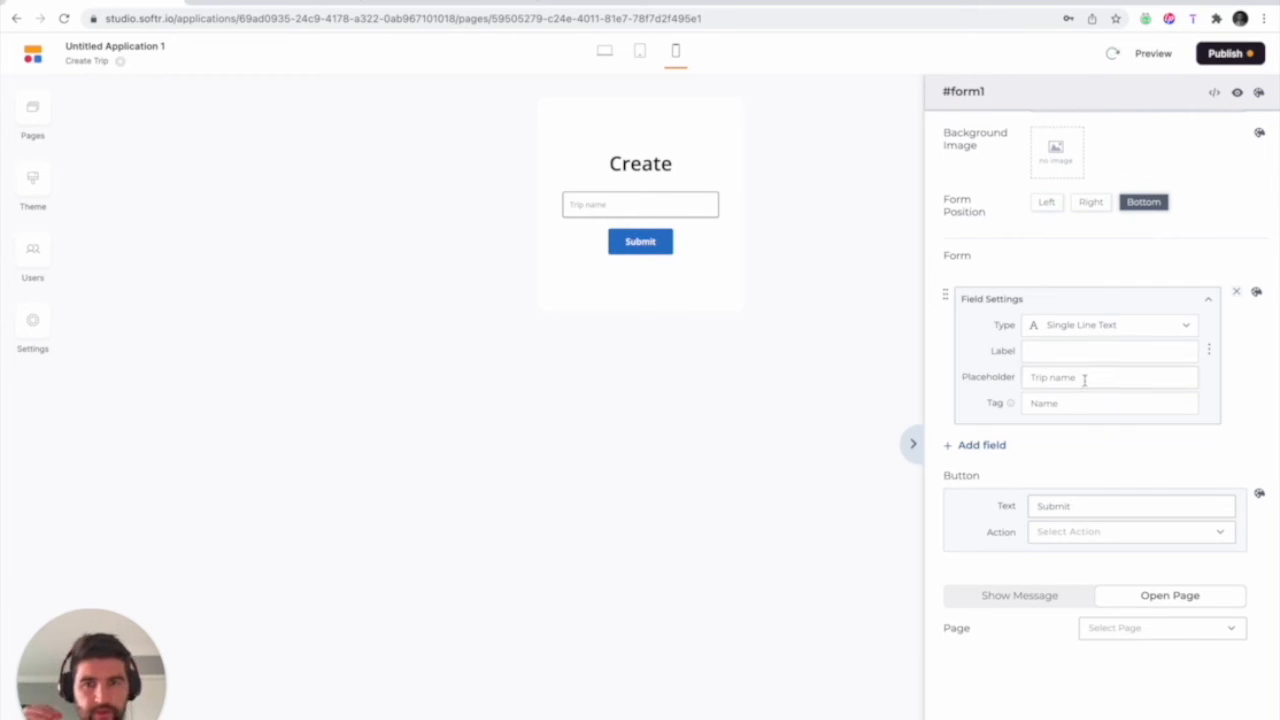
# - Set the button's action to Send to Airtable, using the Trip App base and the Trip table
pyautogui.click(1070, 532)
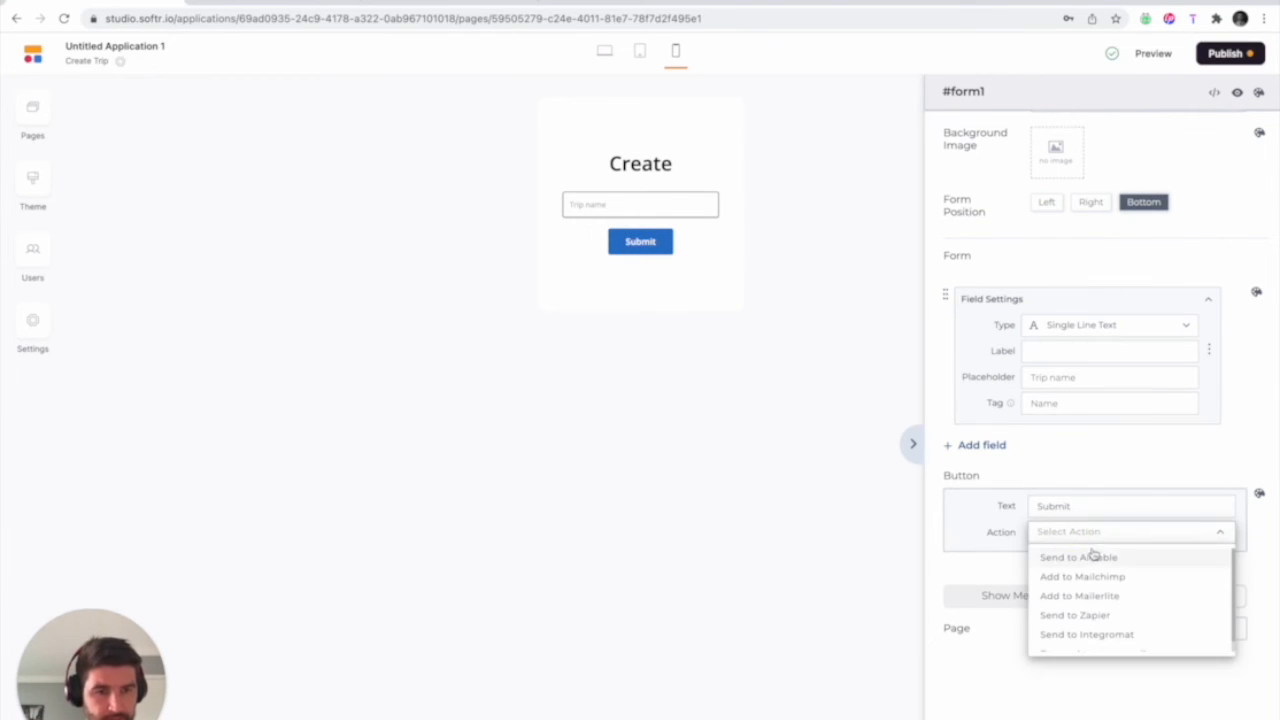
pyautogui.click(1100, 558)
pyautogui.click(1094, 558)
pyautogui.click(1086, 600)
pyautogui.click(1094, 584)
pyautogui.click(1049, 625)
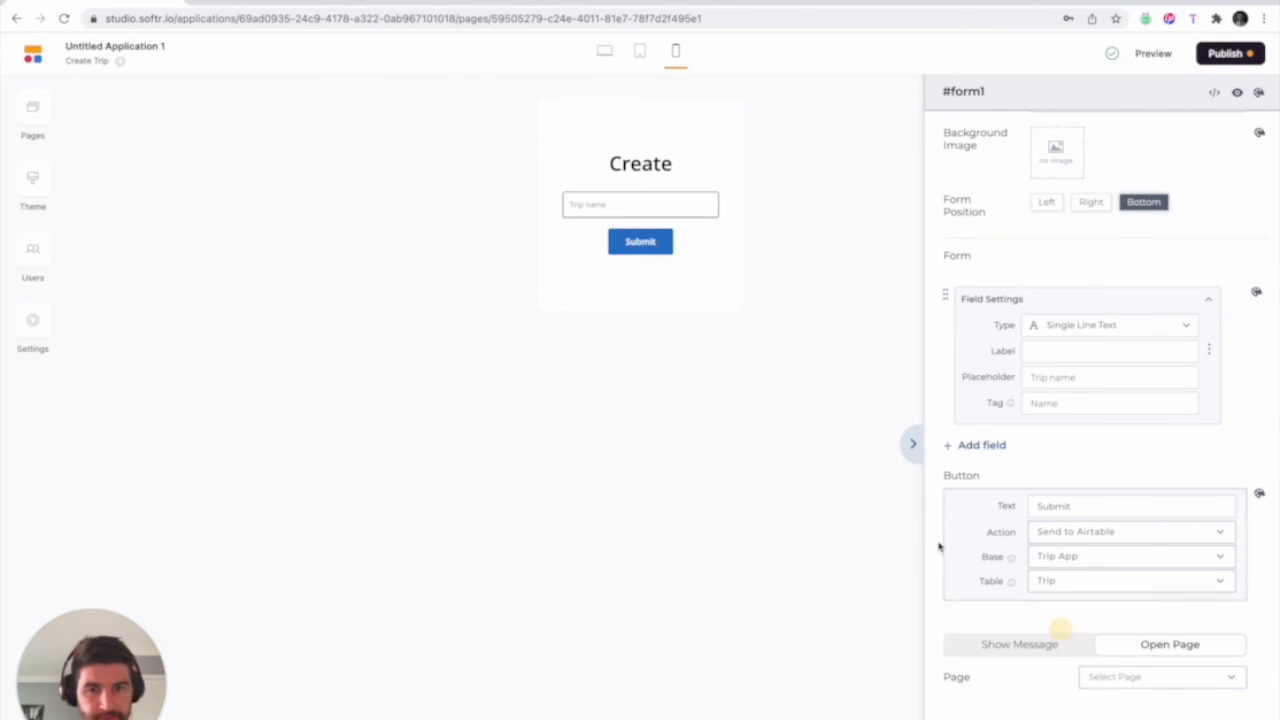
# - Check the Trip table's rows in Airtable, and return to the form's Open Page setting in Softr
pyautogui.click(291, 6)
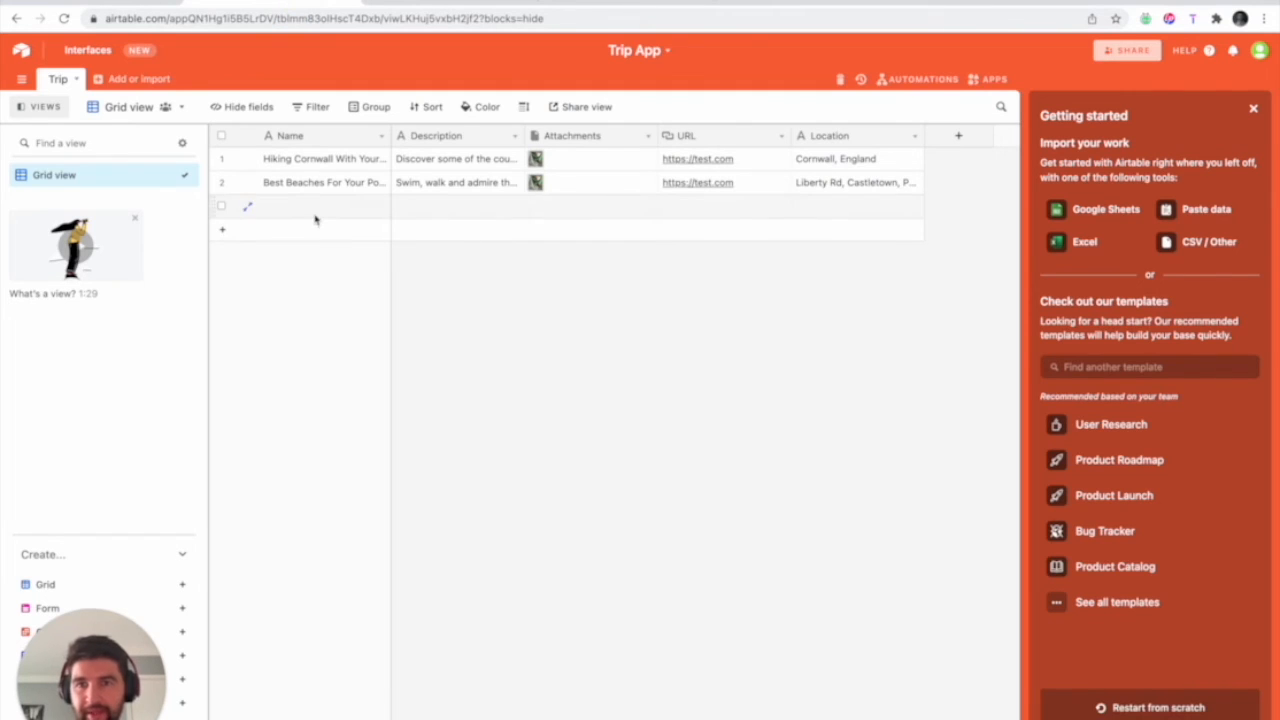
pyautogui.click(141, 4)
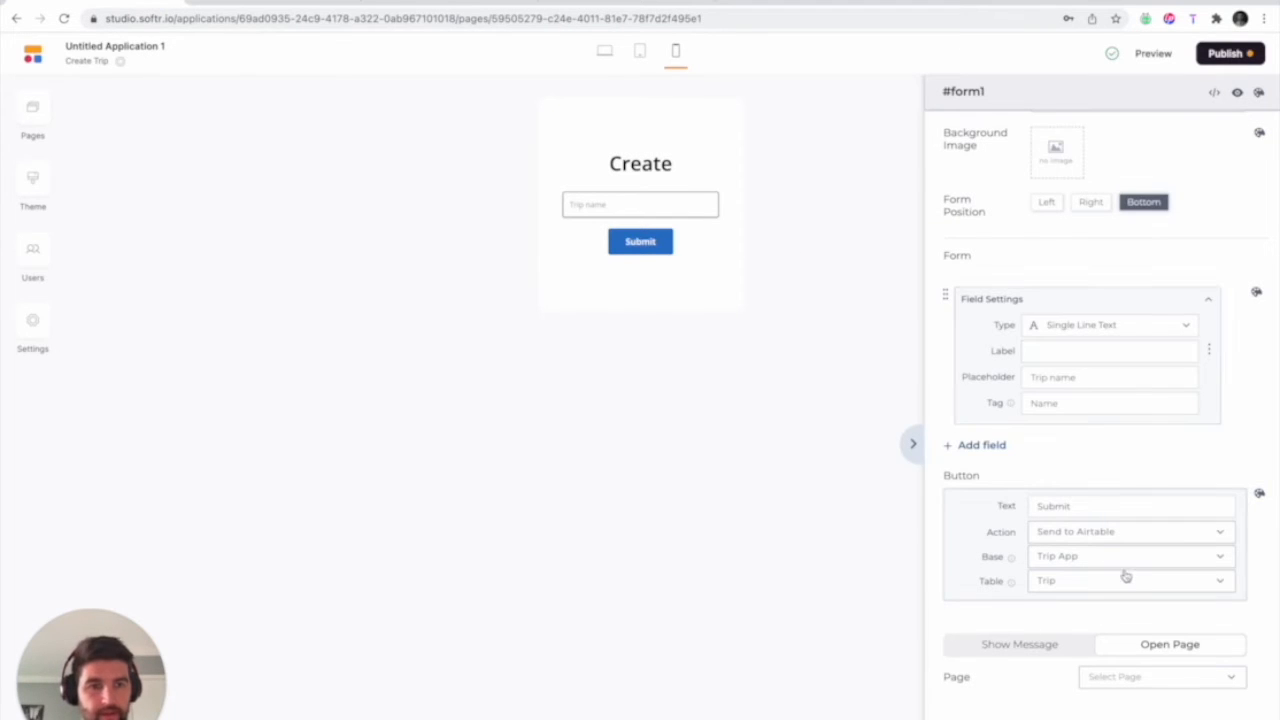
pyautogui.scroll(-2, 1126, 576)
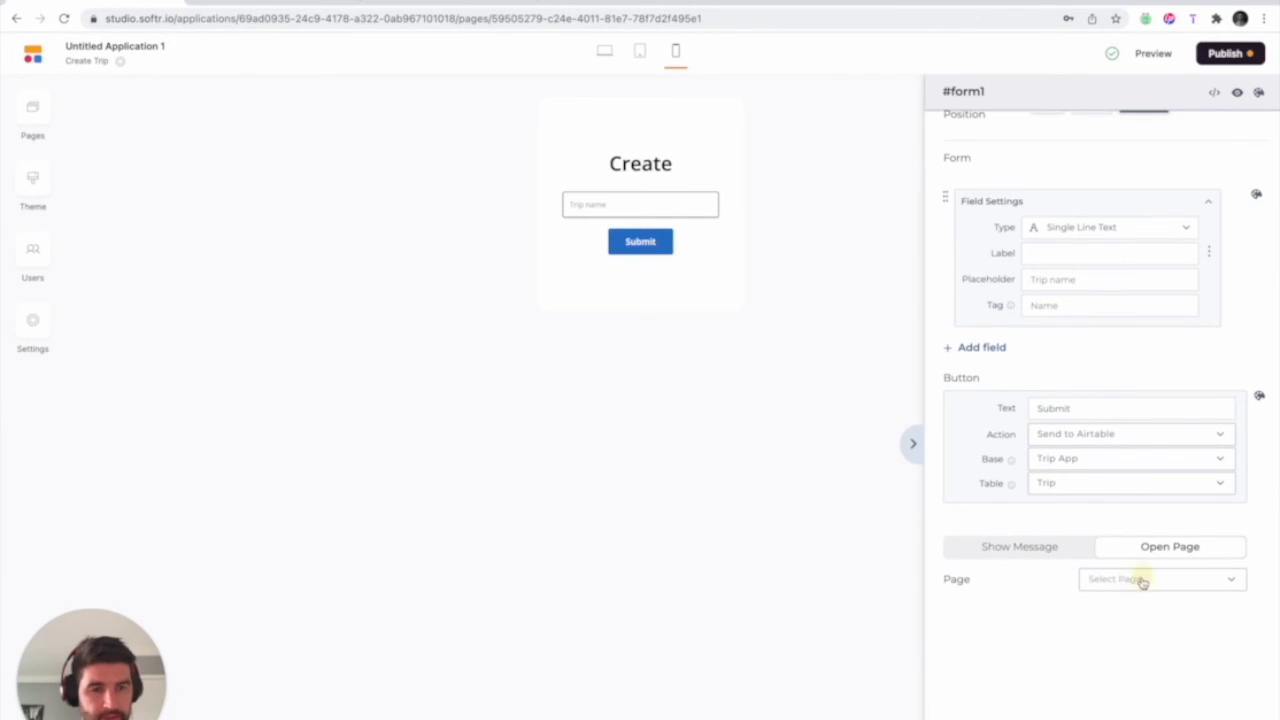
# - Make the form open the Home page after submission, and add a second form field of type File
pyautogui.click(1143, 582)
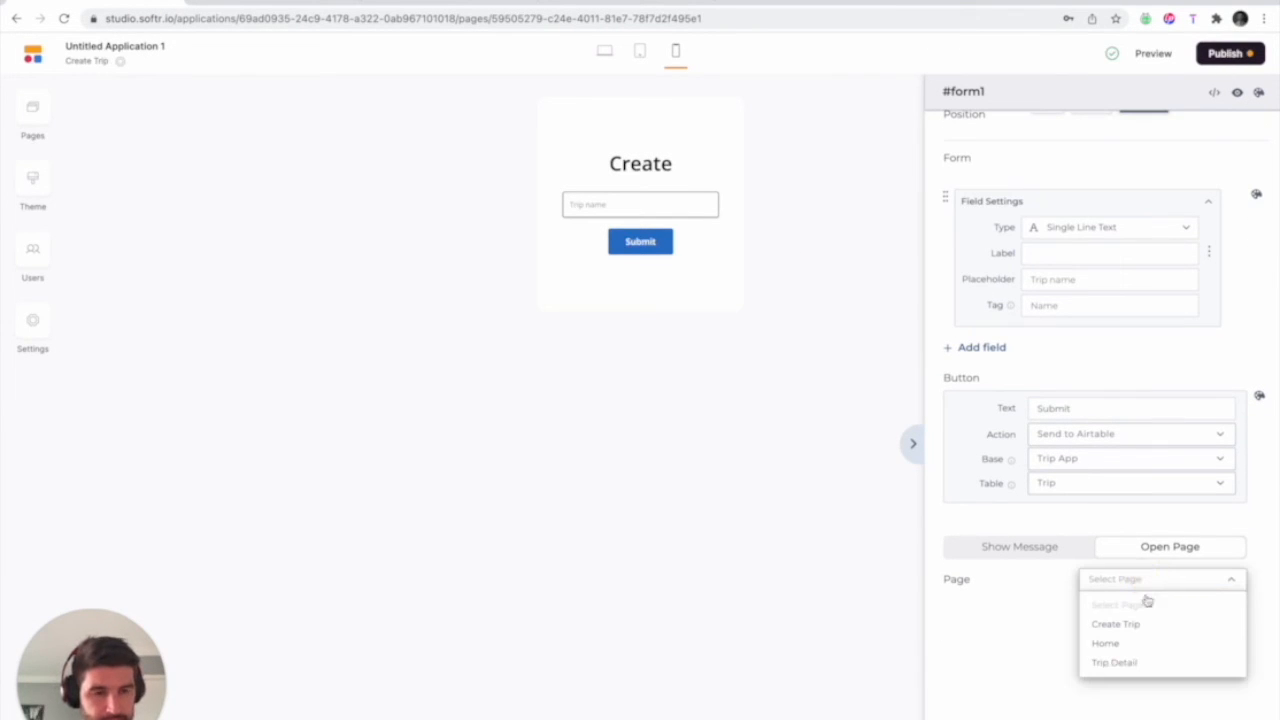
pyautogui.click(1134, 645)
pyautogui.scroll(5, 1042, 636)
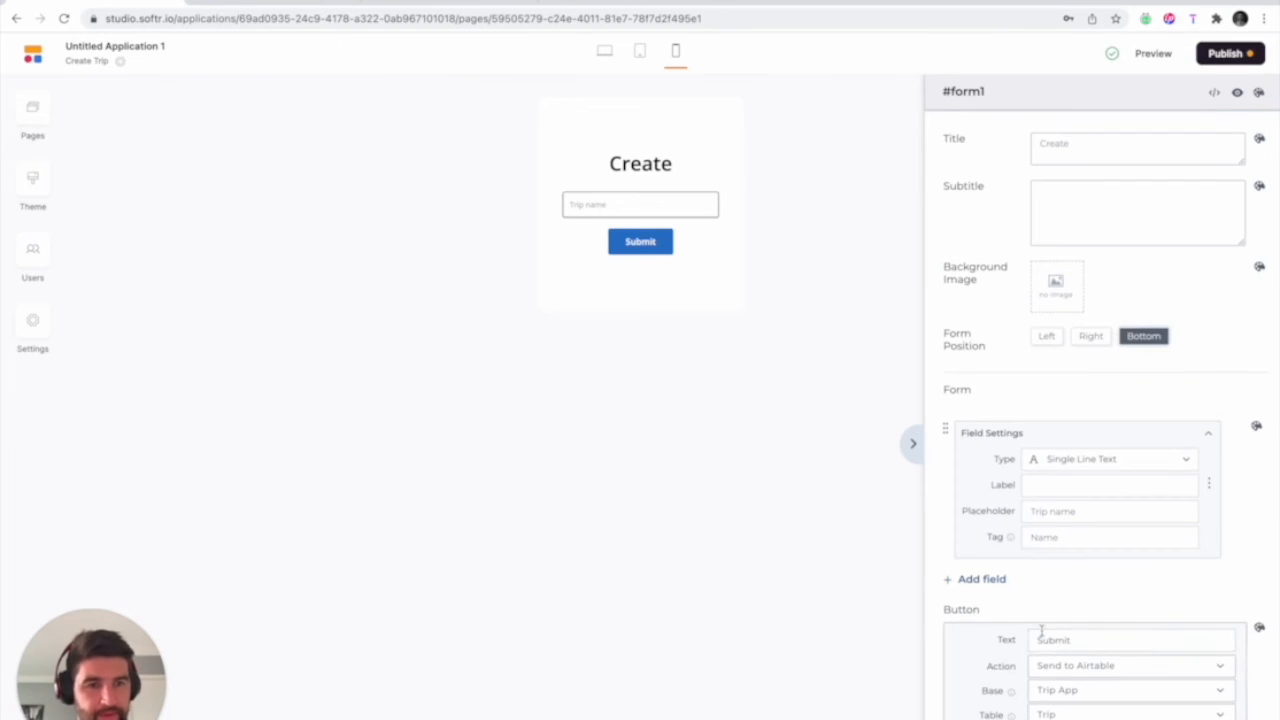
pyautogui.click(982, 577)
pyautogui.scroll(-1, 1032, 538)
pyautogui.click(1055, 512)
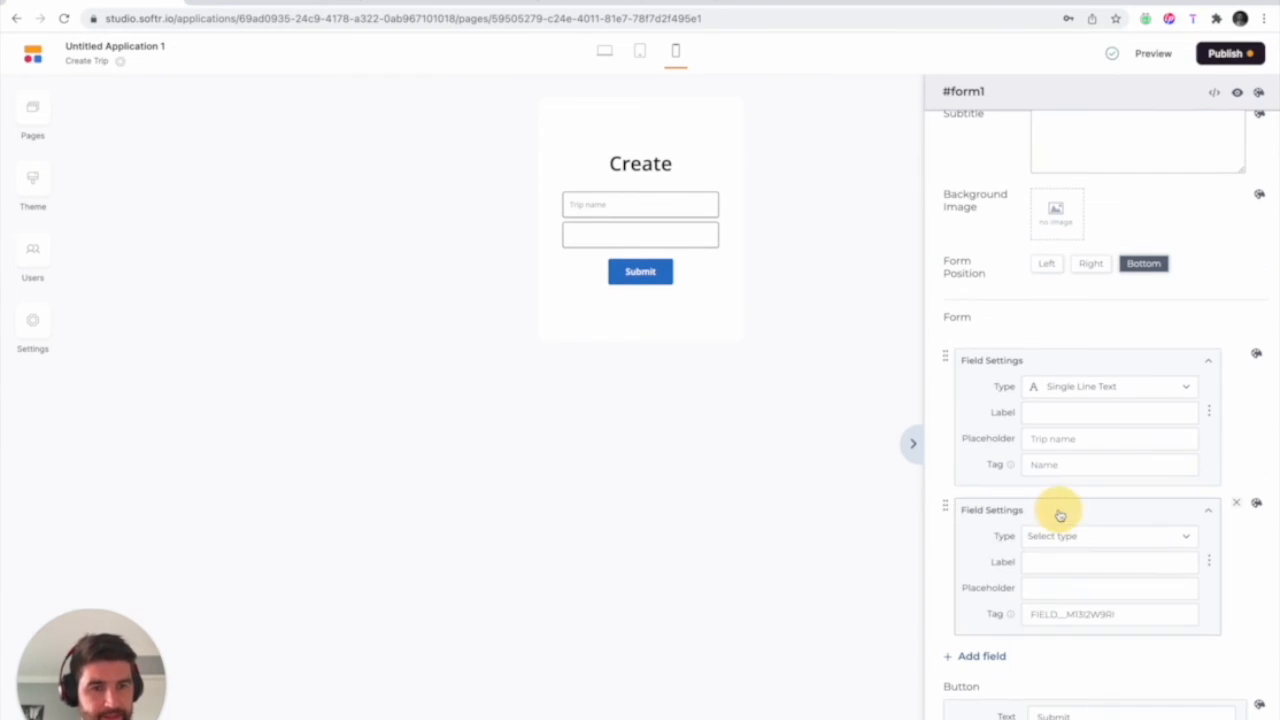
pyautogui.click(1065, 536)
pyautogui.scroll(-1, 1094, 571)
pyautogui.scroll(-4, 1094, 571)
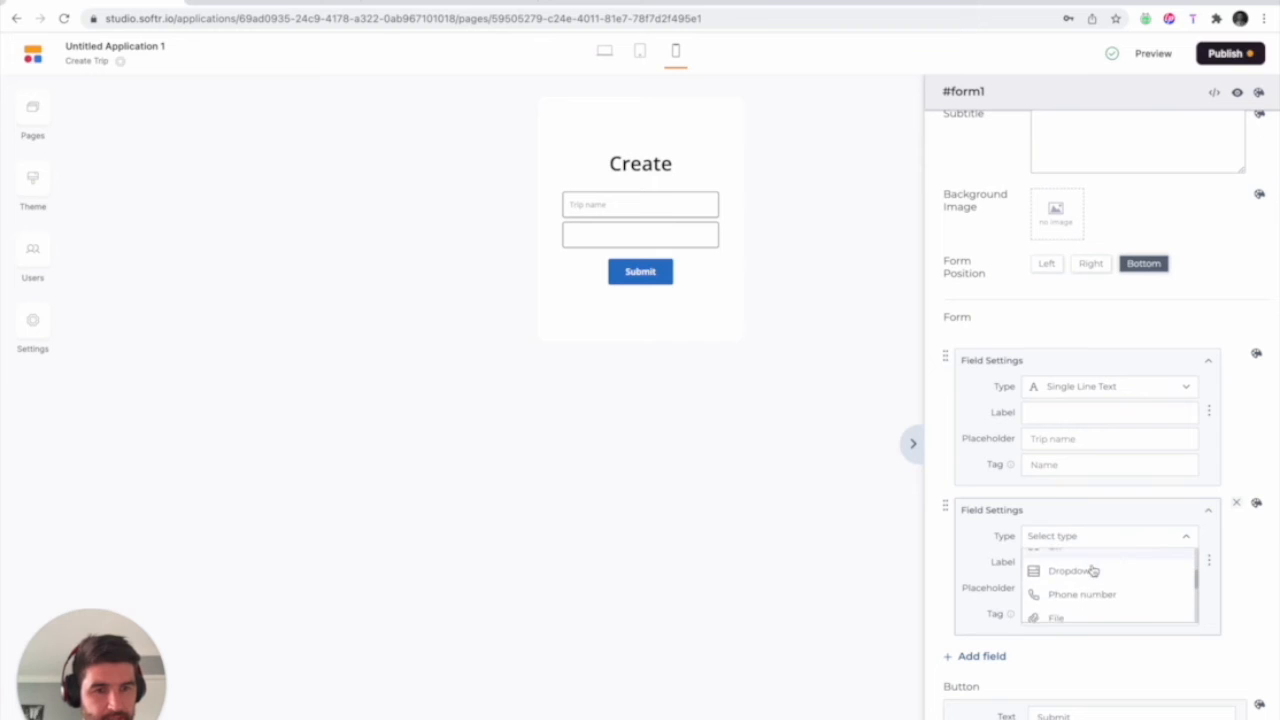
pyautogui.scroll(-3, 1094, 571)
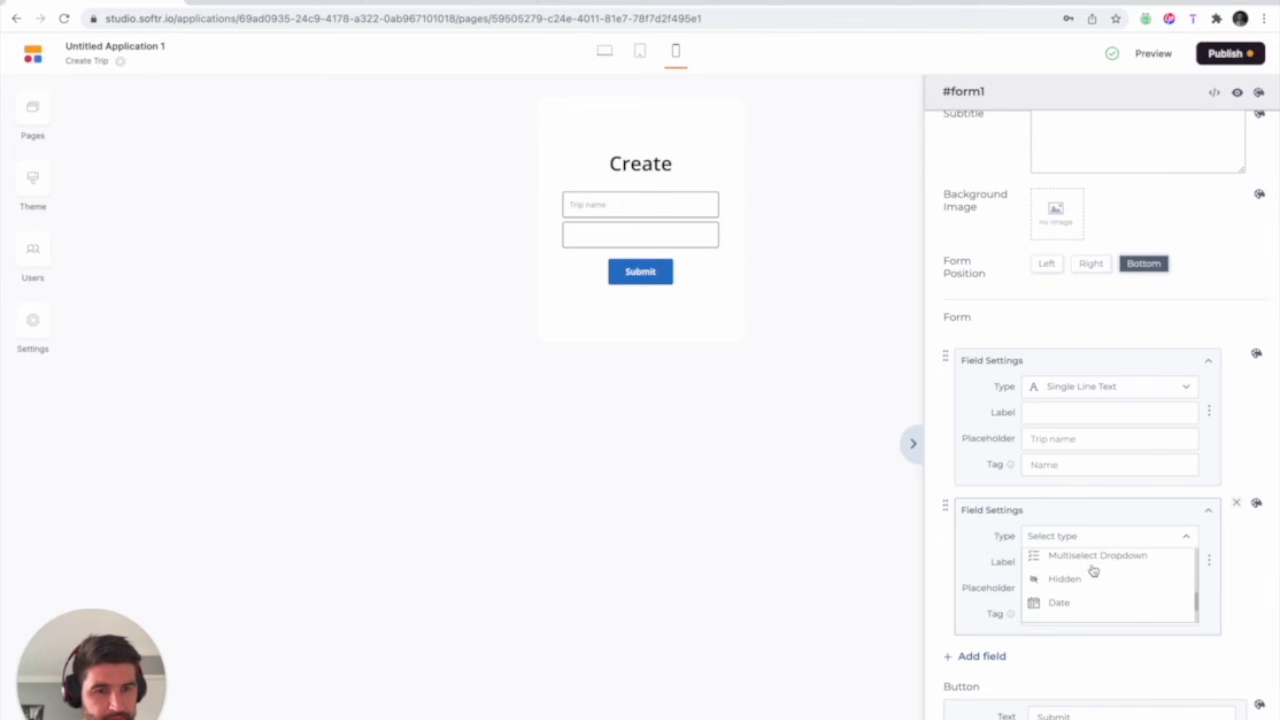
pyautogui.click(1088, 574)
# - Check the attachment column's name in the Airtable Trip table and set the File field's tag to Attachments
pyautogui.click(1078, 564)
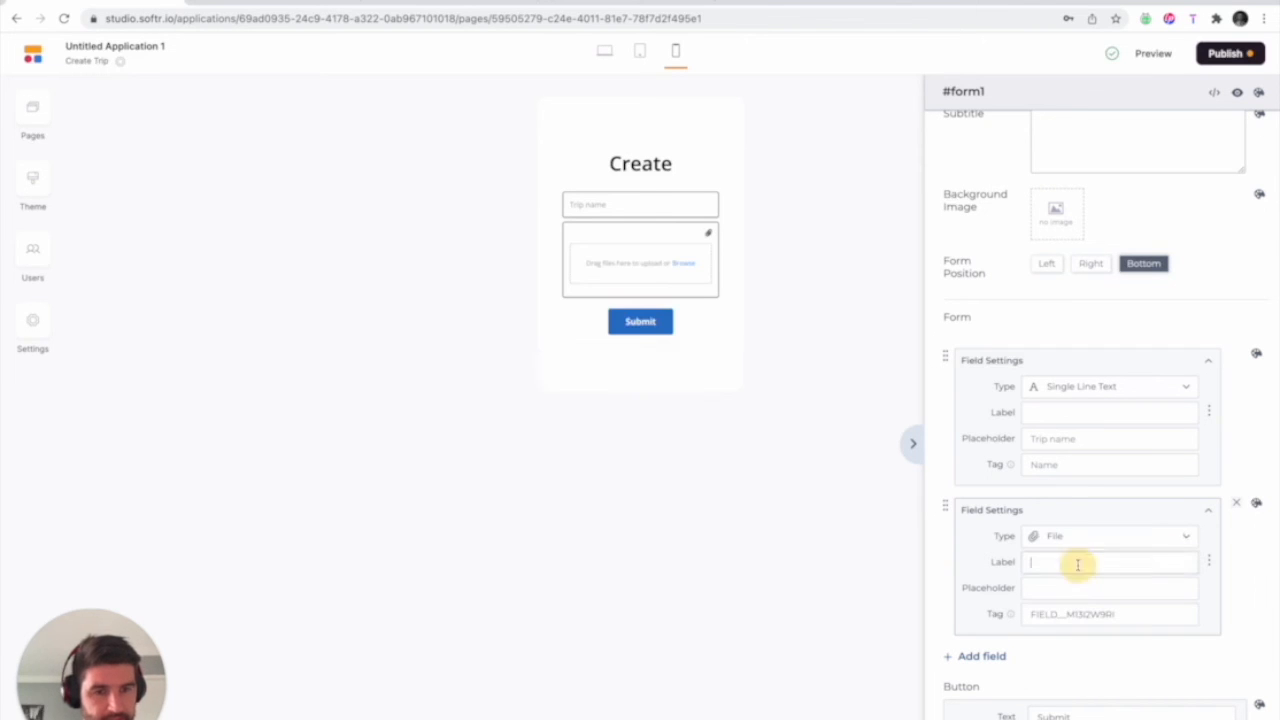
pyautogui.doubleClick(1071, 614)
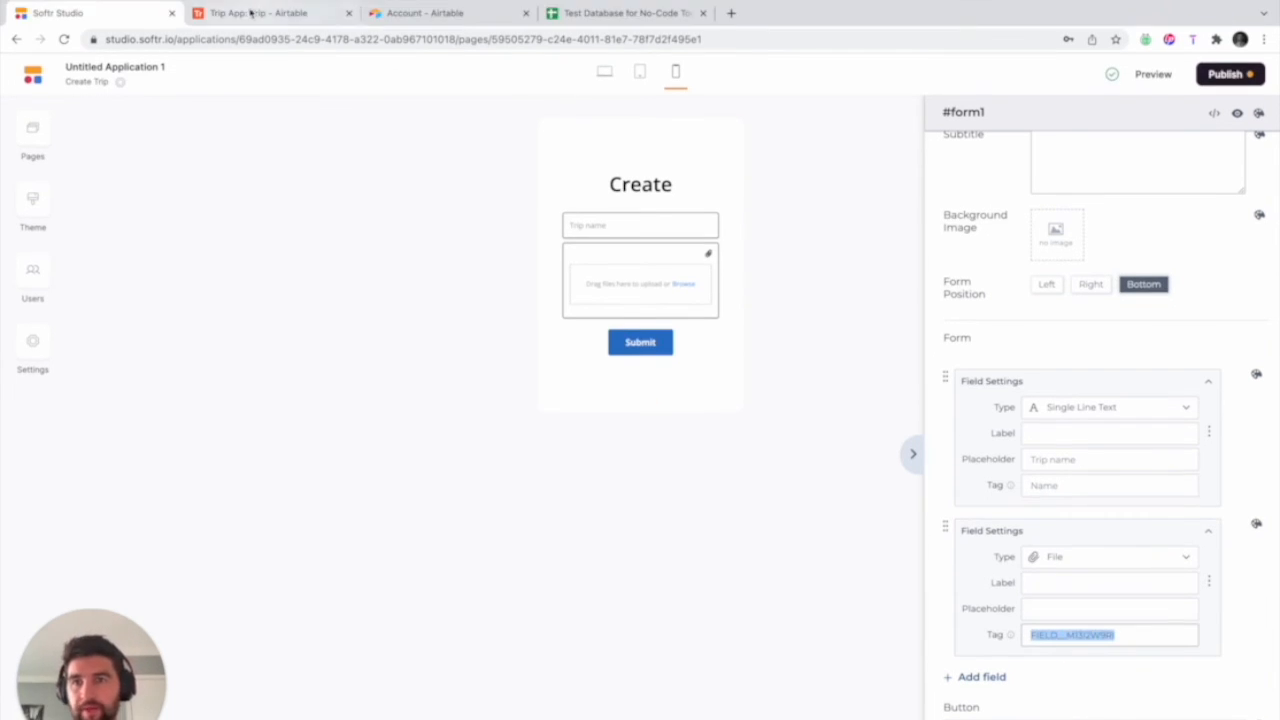
pyautogui.click(252, 13)
pyautogui.click(115, 26)
pyautogui.write('attachments')
pyautogui.scroll(-1, 1217, 603)
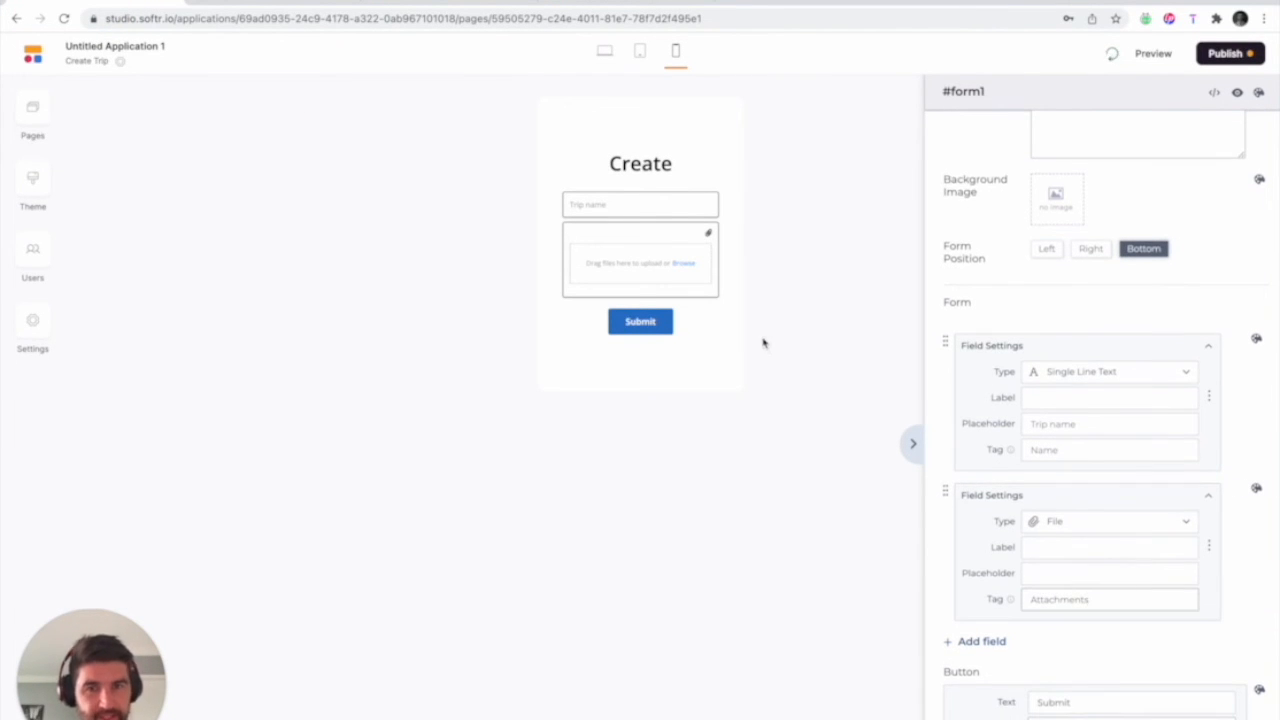
pyautogui.scroll(-1, 1053, 548)
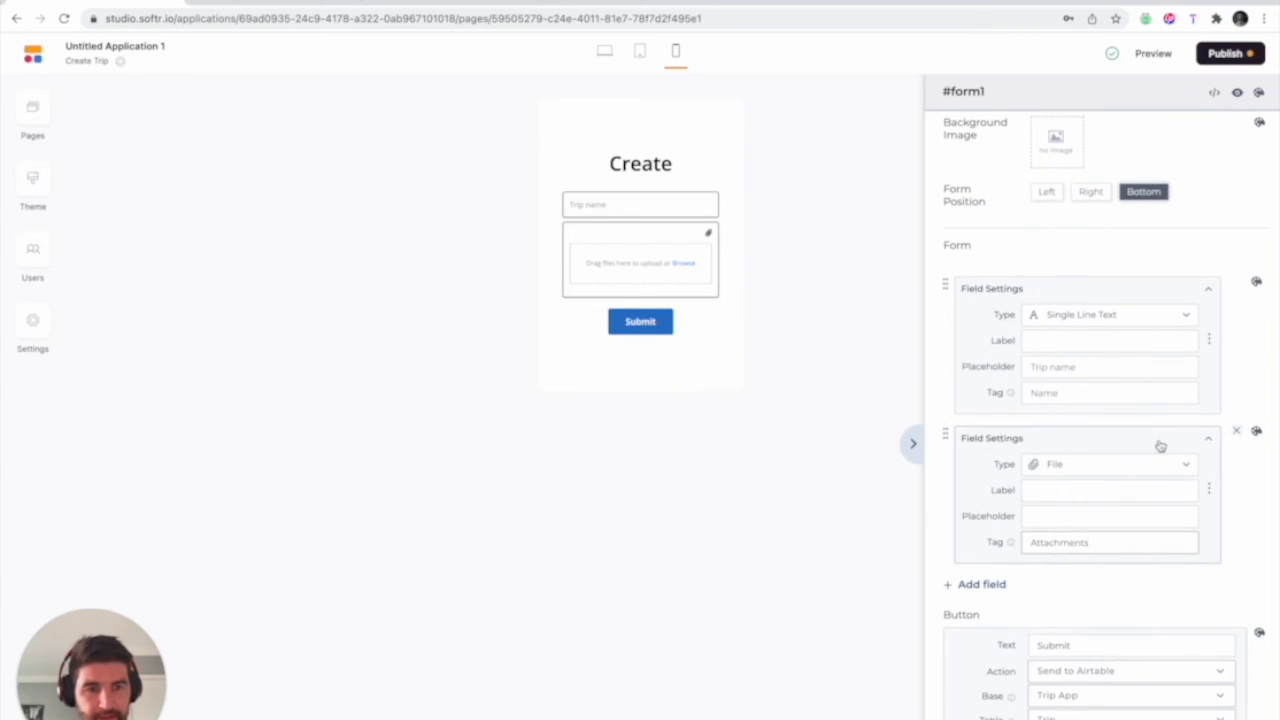
pyautogui.scroll(-4, 1157, 470)
pyautogui.scroll(6, 1120, 450)
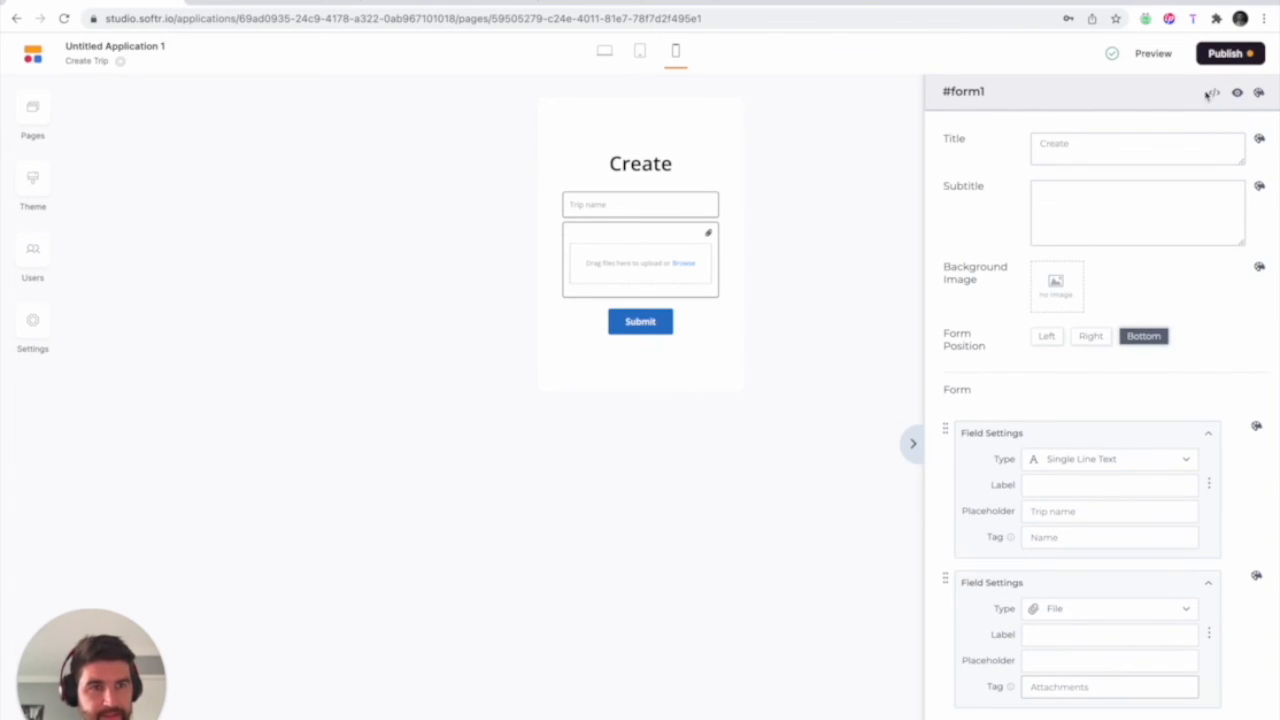
# - Preview the Create form and enter "Awesome time" as the trip name
pyautogui.click(1158, 60)
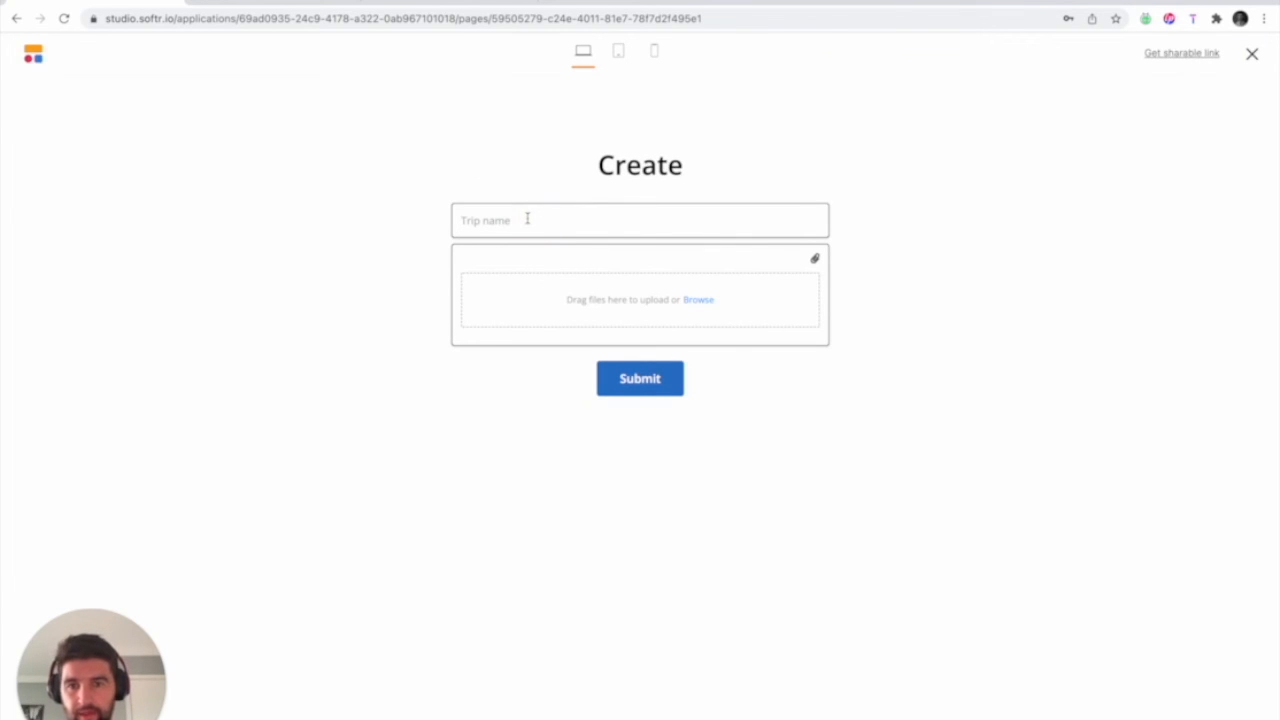
pyautogui.write('Awesome time')
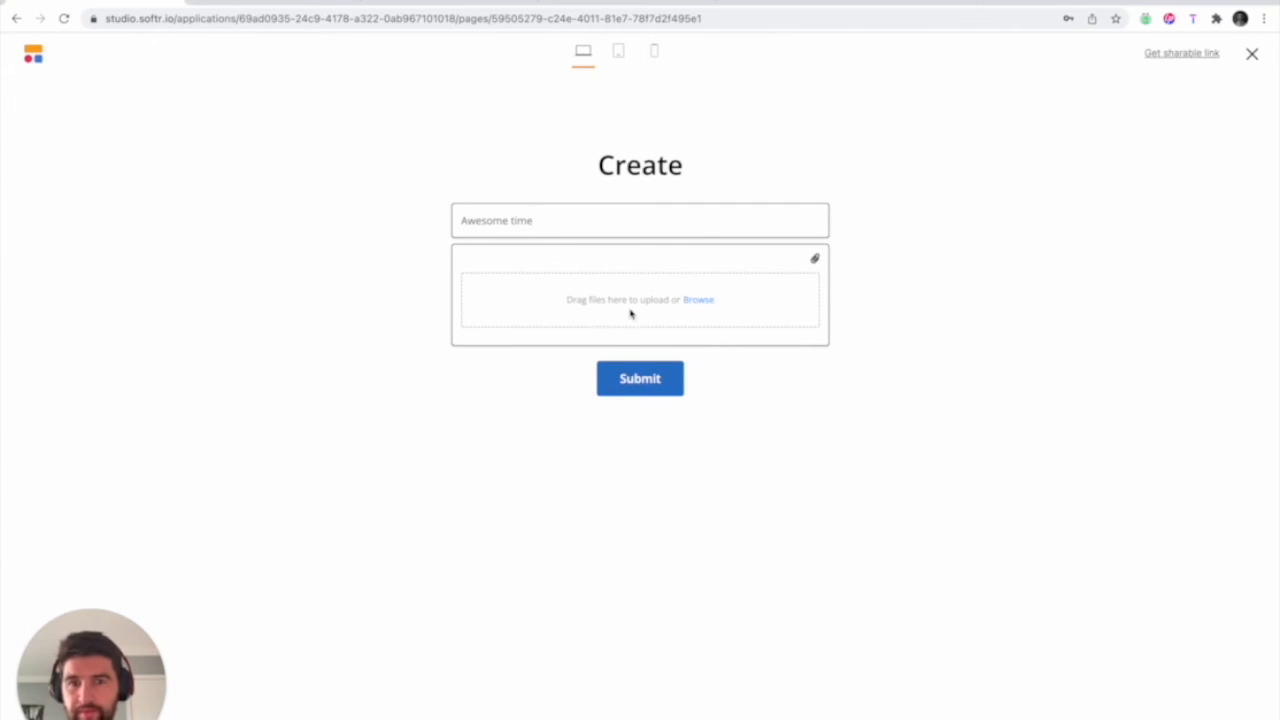
pyautogui.hotkey('ctrl', 'Left')
pyautogui.hotkey('ctrl', 'Right')
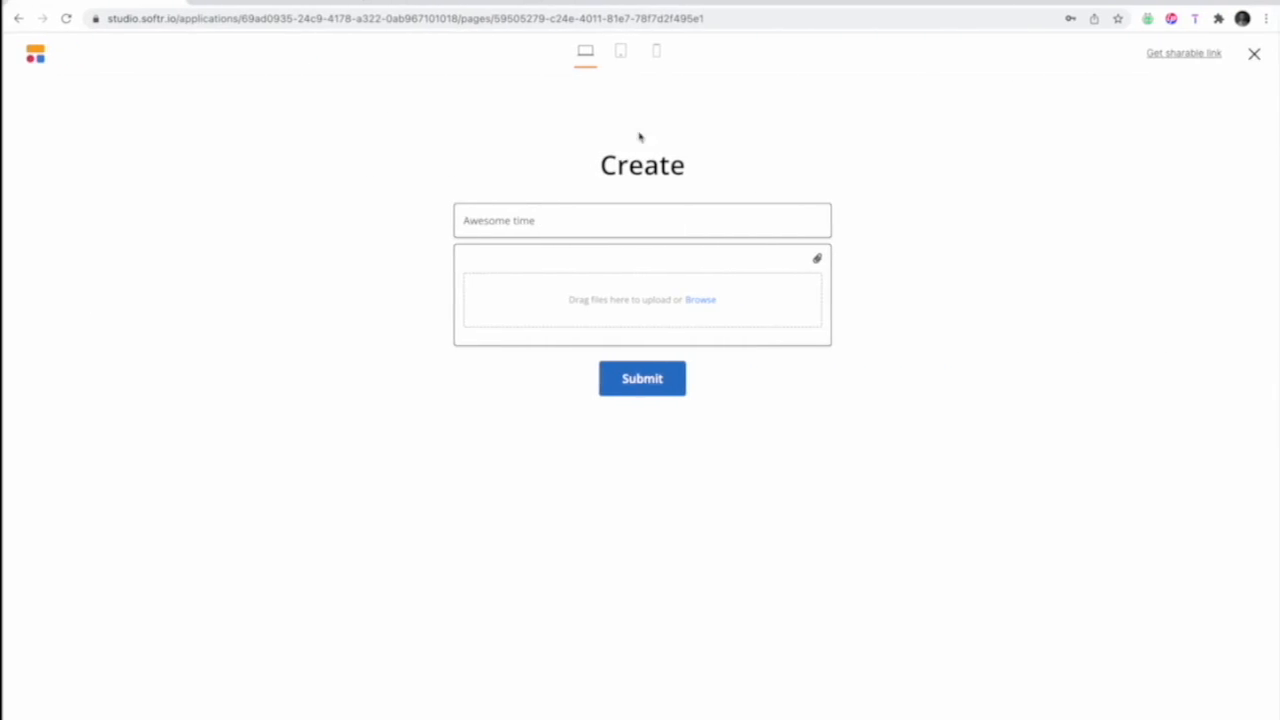
# - Open the image URL from the test database spreadsheet in a new browser tab and save the picture as test
pyautogui.click(631, 5)
pyautogui.click(237, 169)
pyautogui.press('super+c')
pyautogui.click(742, 4)
pyautogui.press('super+v')
pyautogui.press('Return')
pyautogui.rightClick(589, 261)
pyautogui.click(645, 288)
pyautogui.write('test')
pyautogui.press('Return')
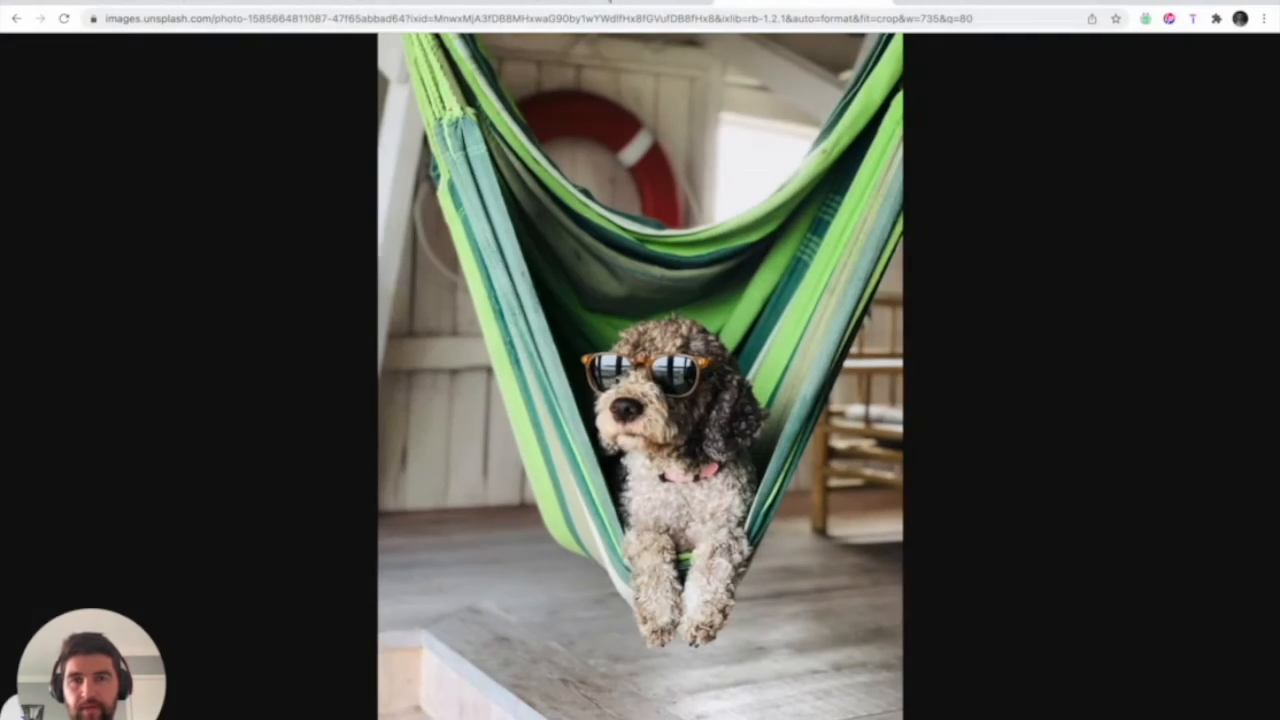
# - Return to the Softr preview, browse for a file to attach and search the Mac for test
pyautogui.click(441, 4)
pyautogui.click(286, 3)
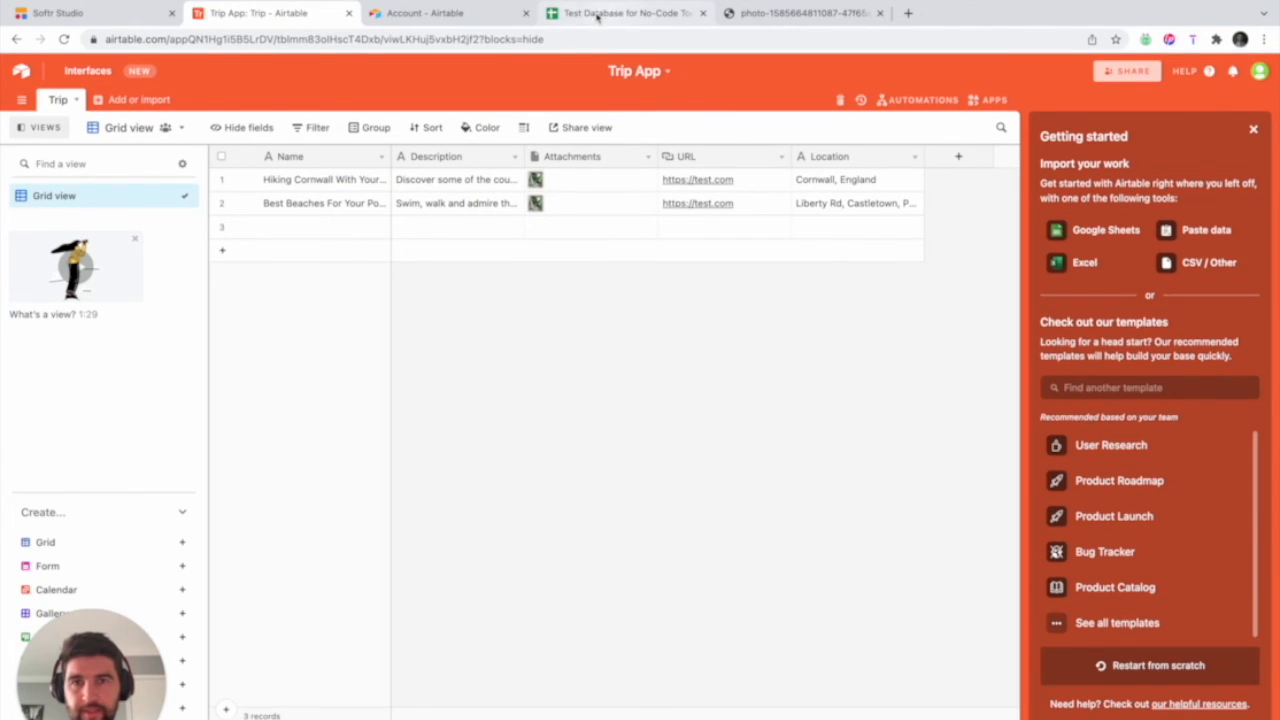
pyautogui.click(80, 3)
pyautogui.click(697, 300)
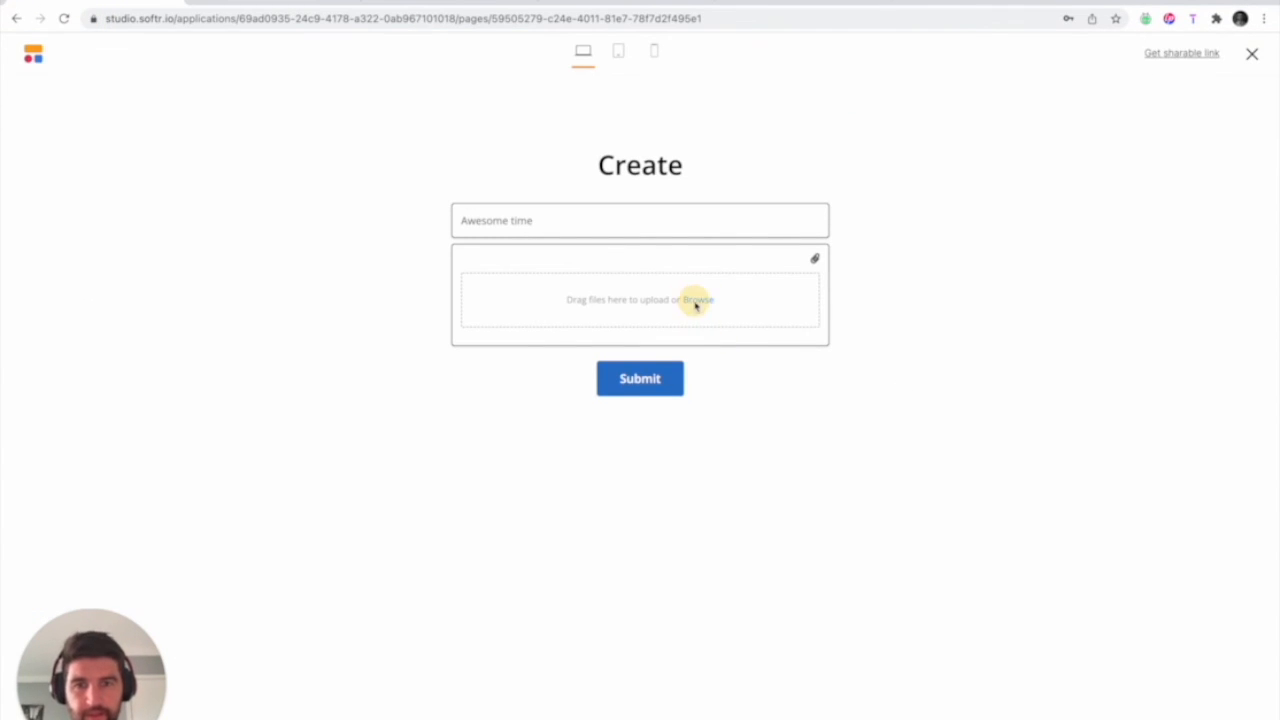
pyautogui.click(392, 277)
pyautogui.click(826, 228)
pyautogui.write('test')
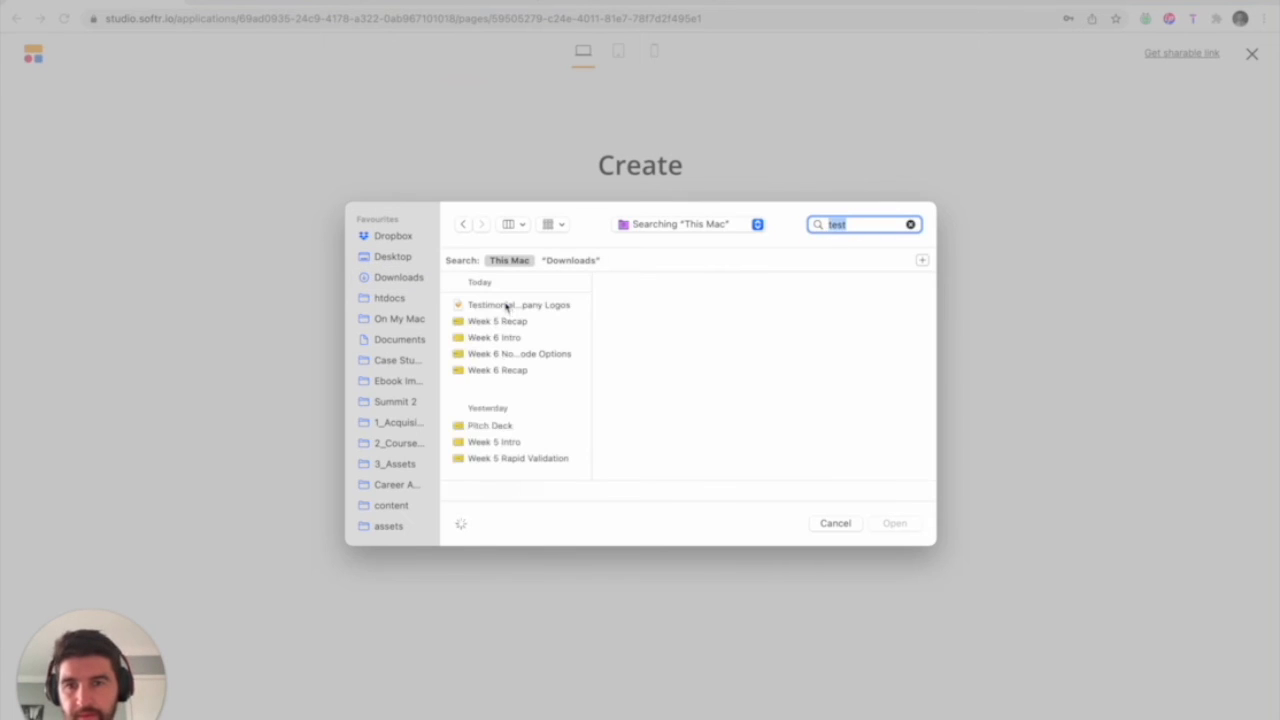
pyautogui.scroll(-10, 503, 323)
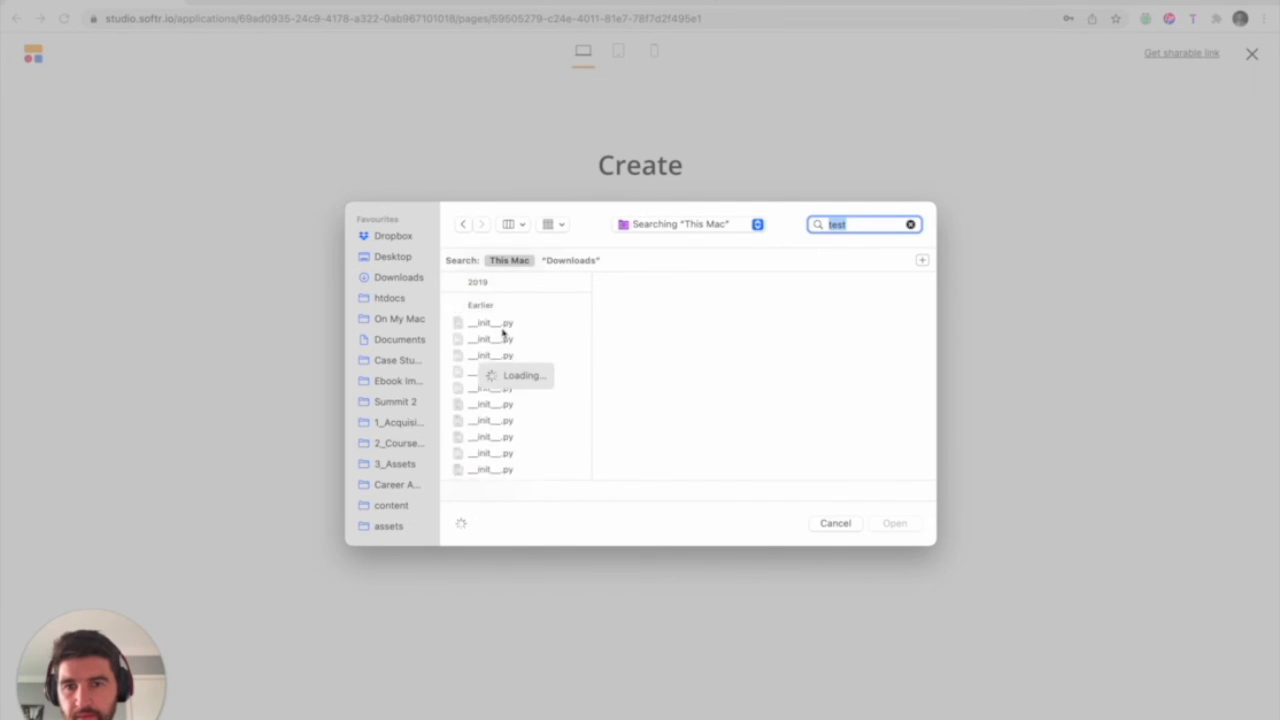
pyautogui.scroll(10, 503, 333)
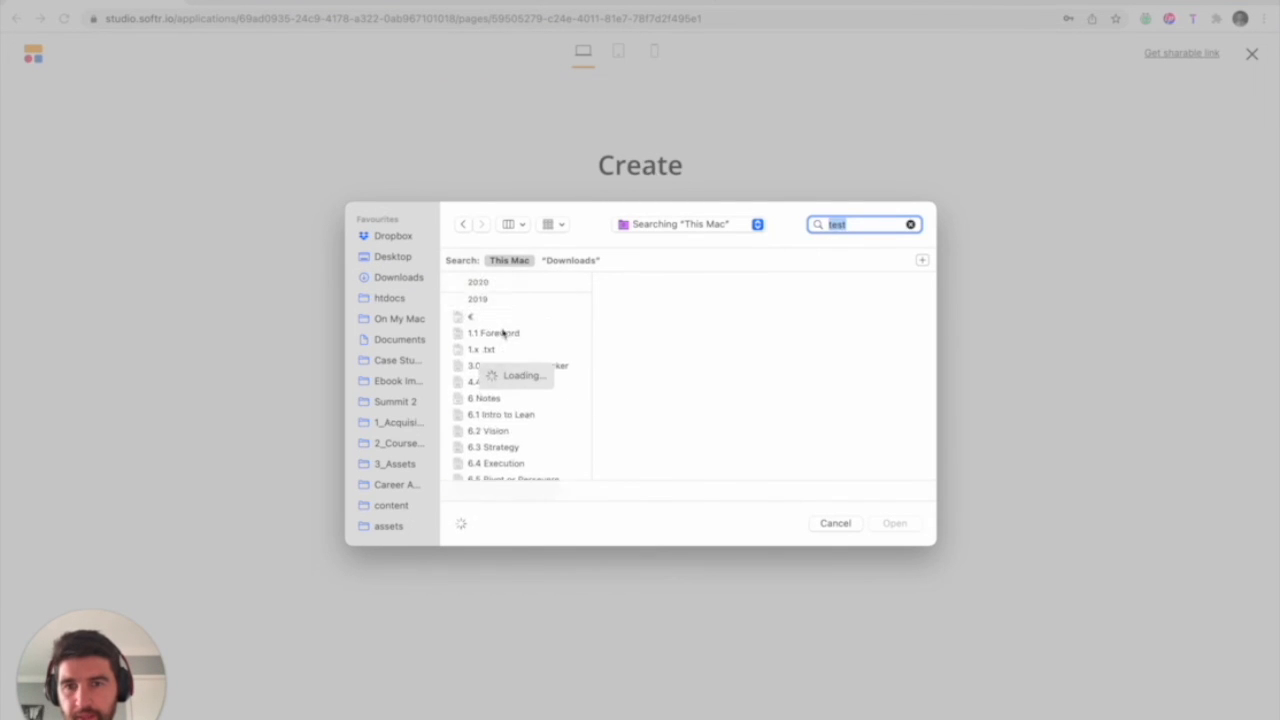
# - Look for the test image in the Downloads and Desktop folders of the file chooser
pyautogui.click(393, 257)
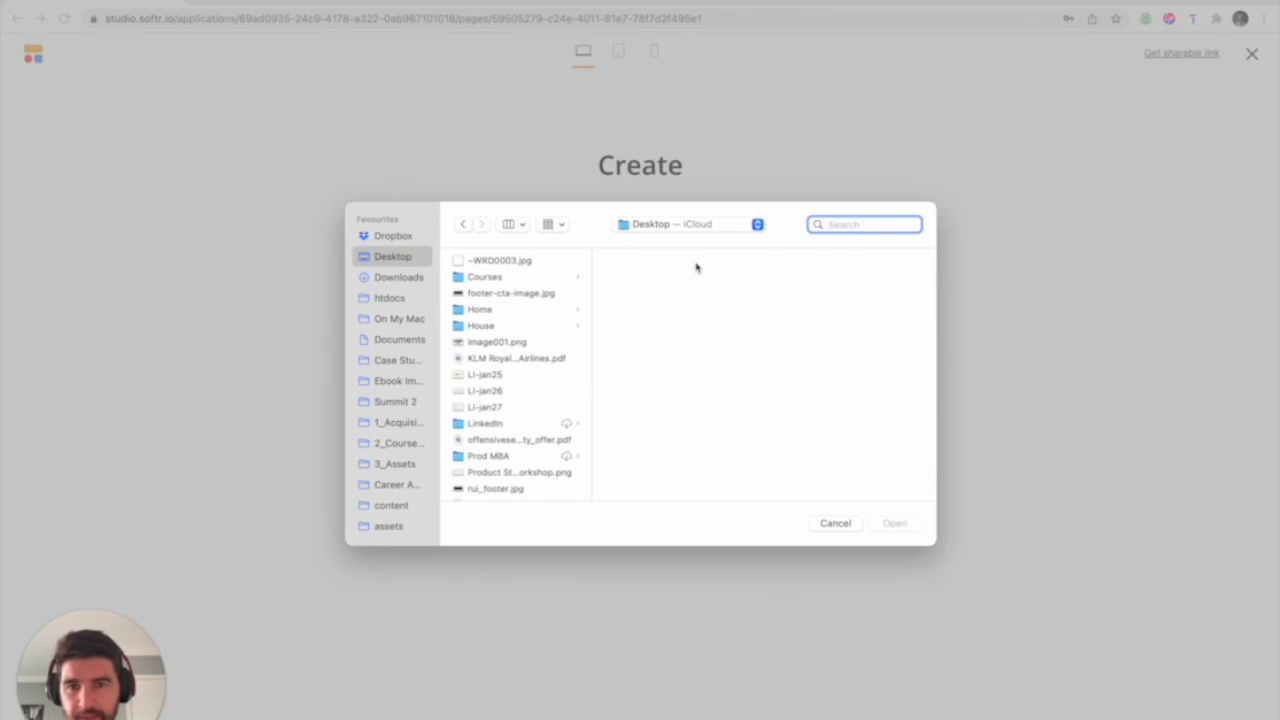
pyautogui.click(884, 222)
pyautogui.write('ge')
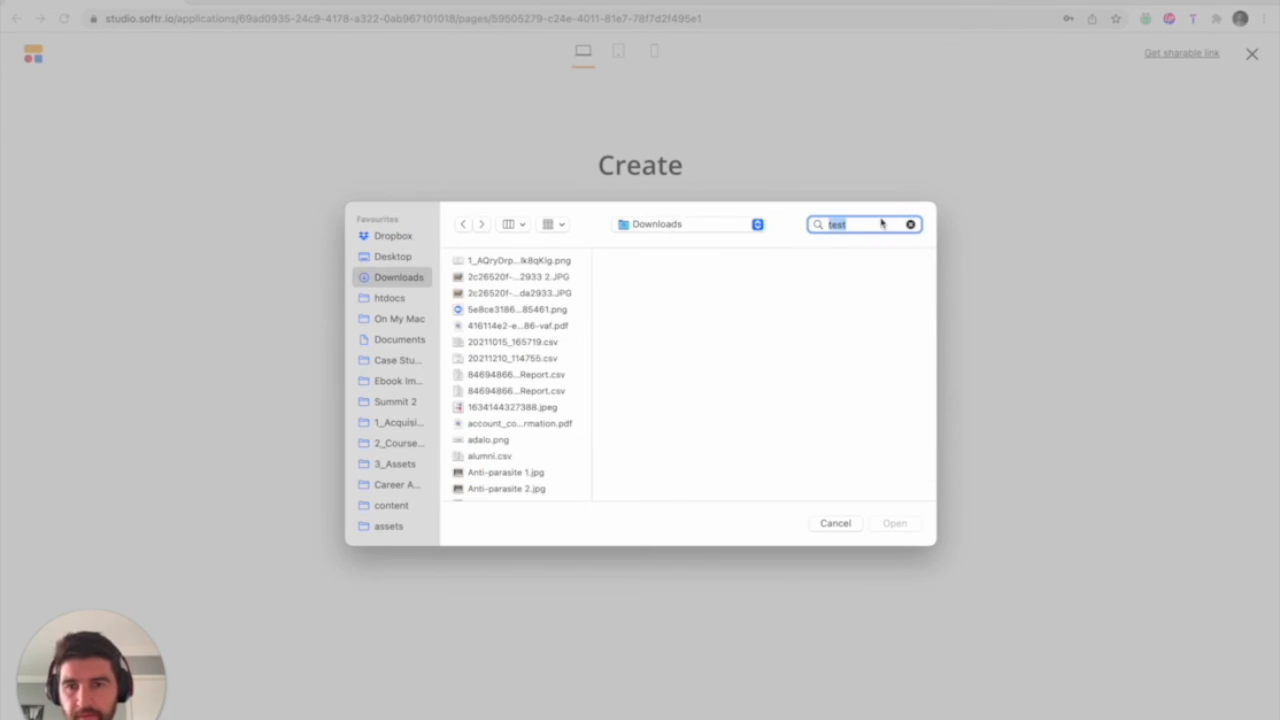
pyautogui.click(568, 260)
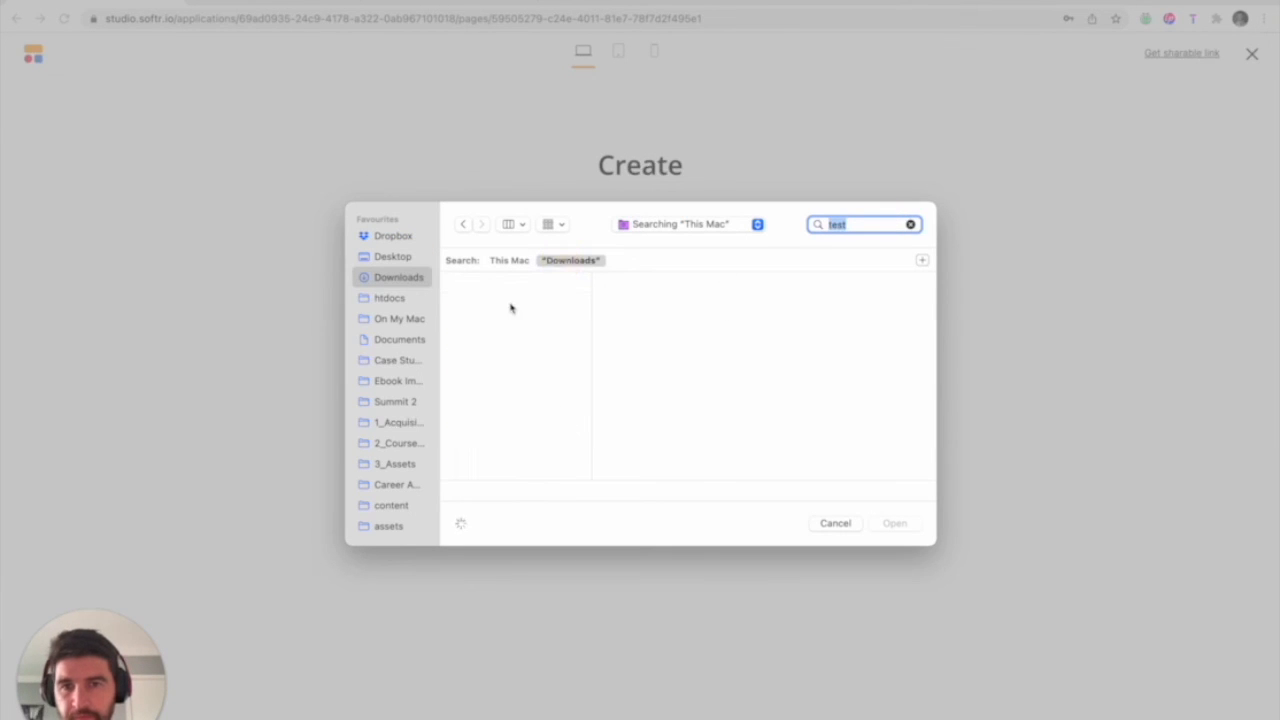
pyautogui.click(393, 257)
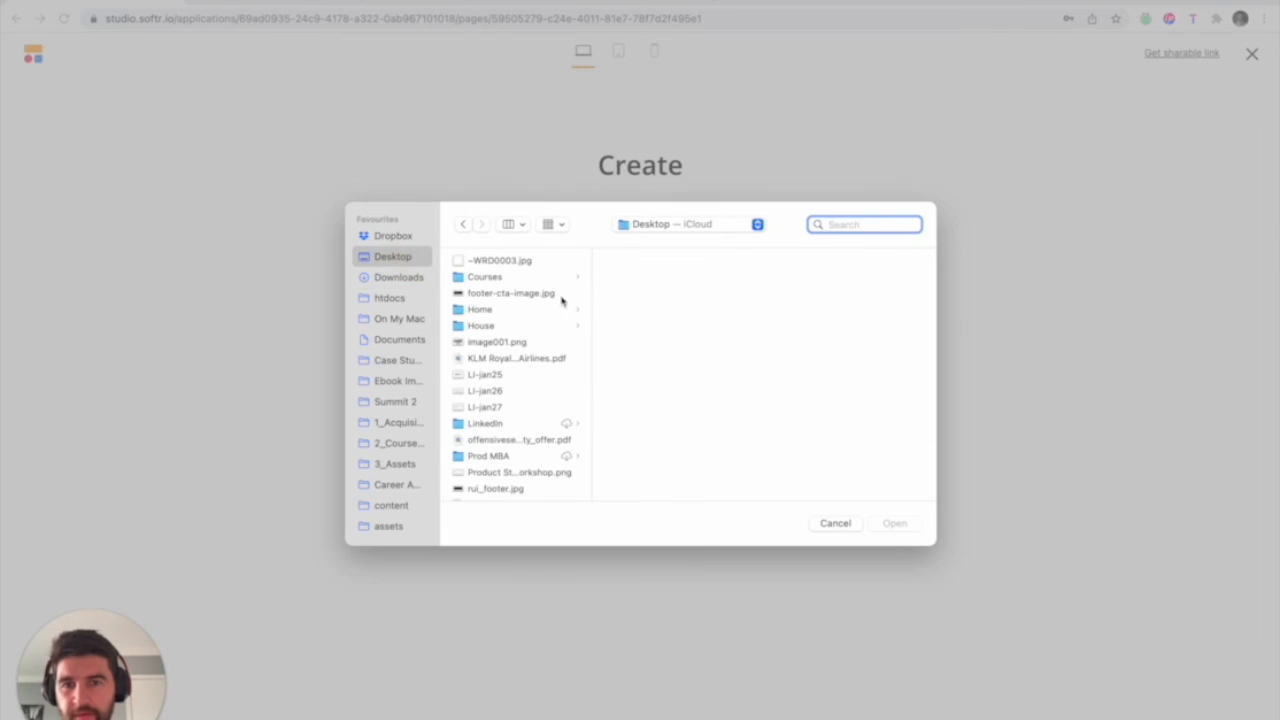
pyautogui.write('test')
pyautogui.press('Return')
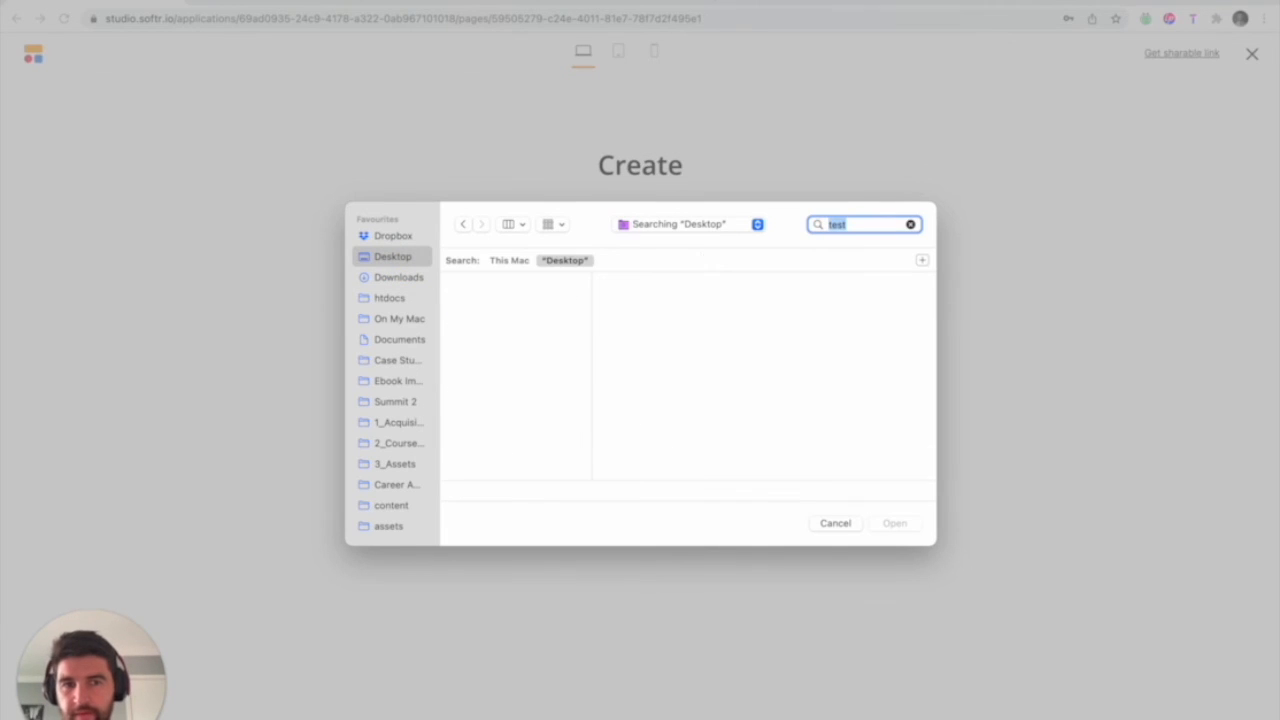
pyautogui.click(518, 262)
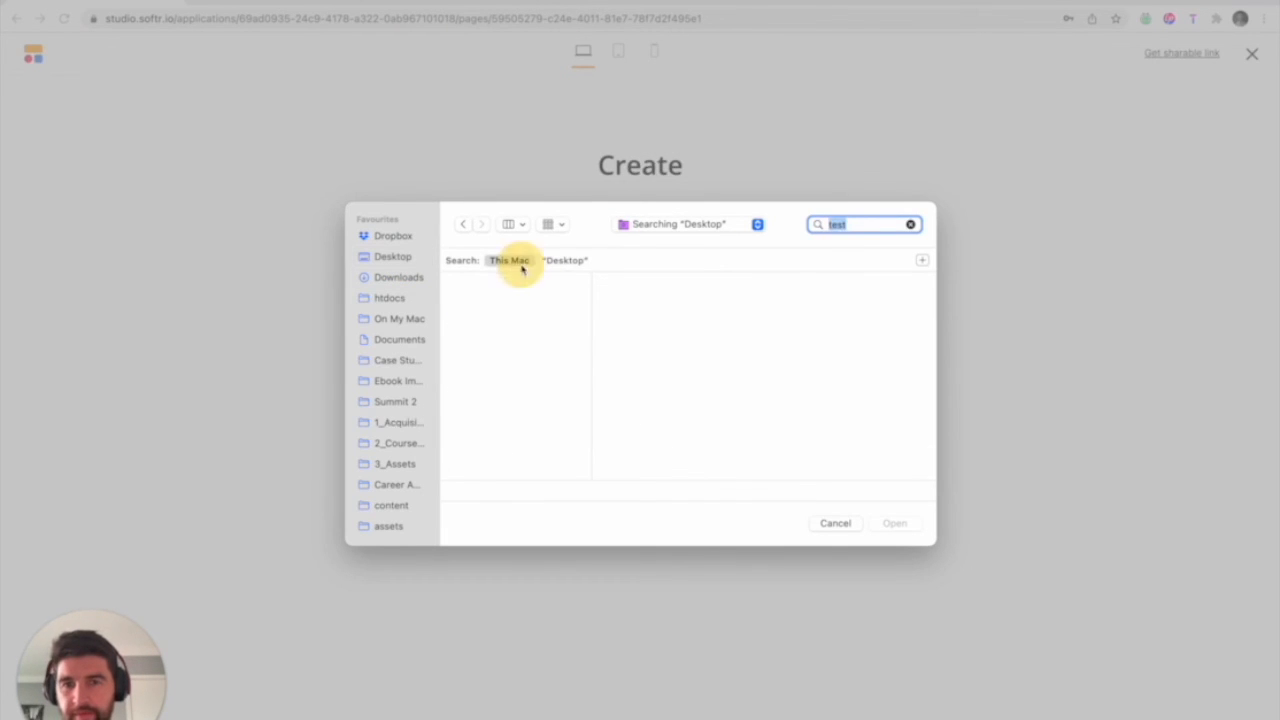
# - Attach rui_footer.jpg from the Desktop folder to the form and submit the trip
pyautogui.click(393, 257)
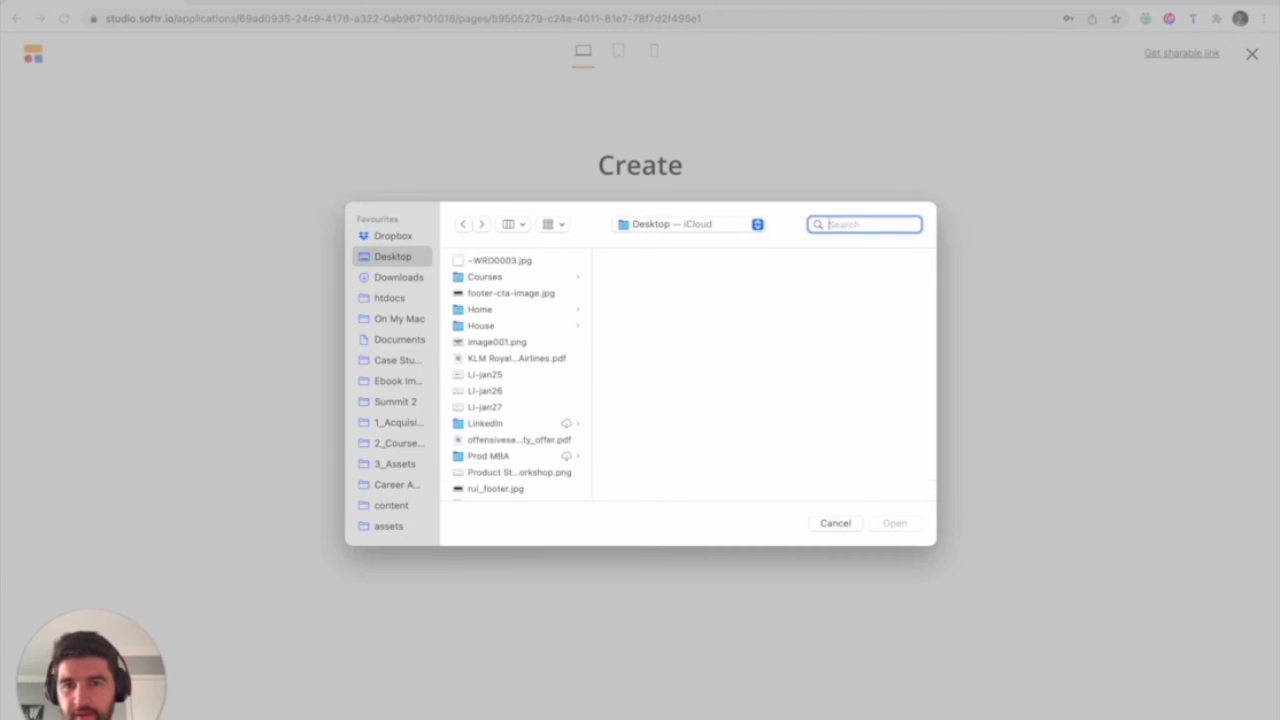
pyautogui.scroll(-3, 514, 376)
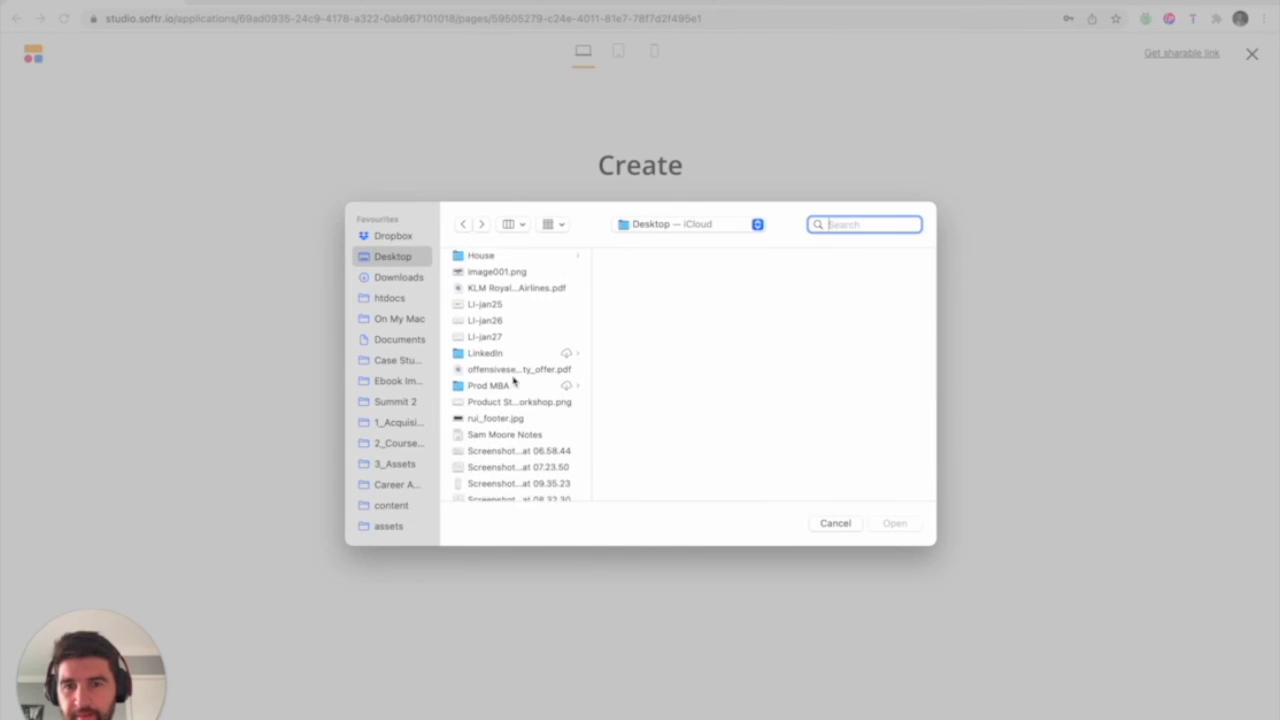
pyautogui.scroll(3, 514, 390)
pyautogui.scroll(-2, 505, 440)
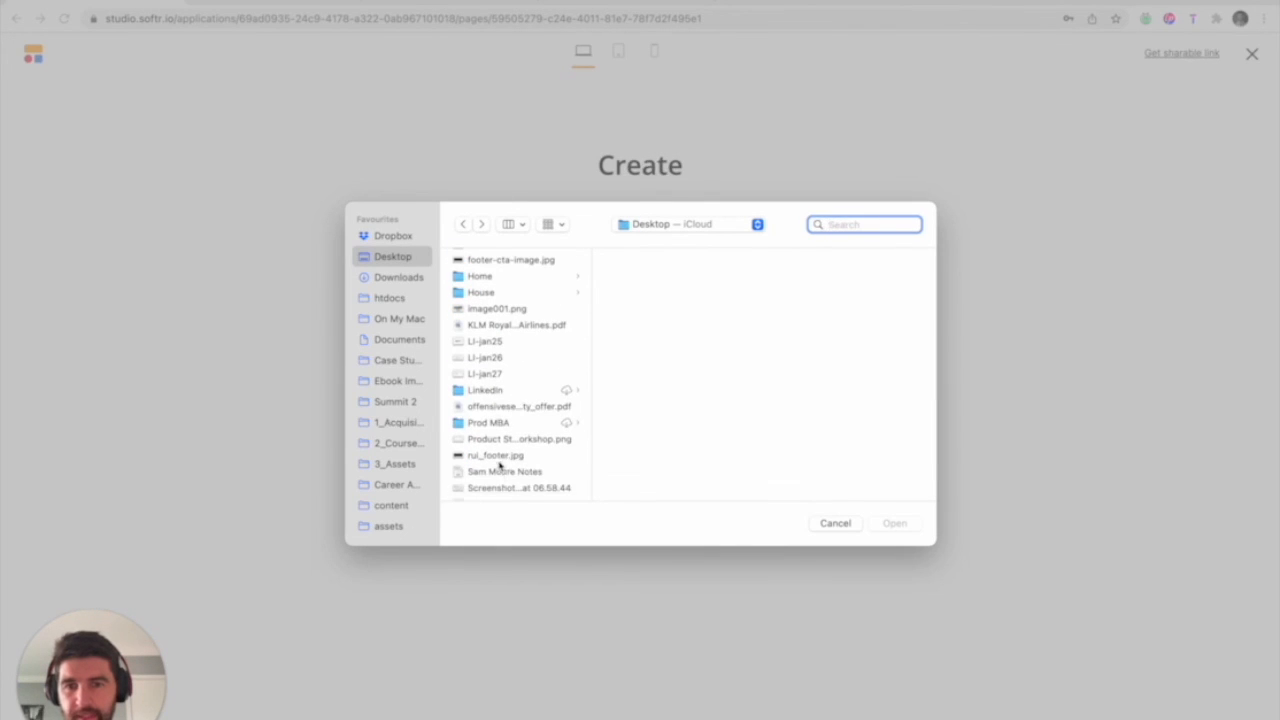
pyautogui.click(498, 456)
pyautogui.click(876, 523)
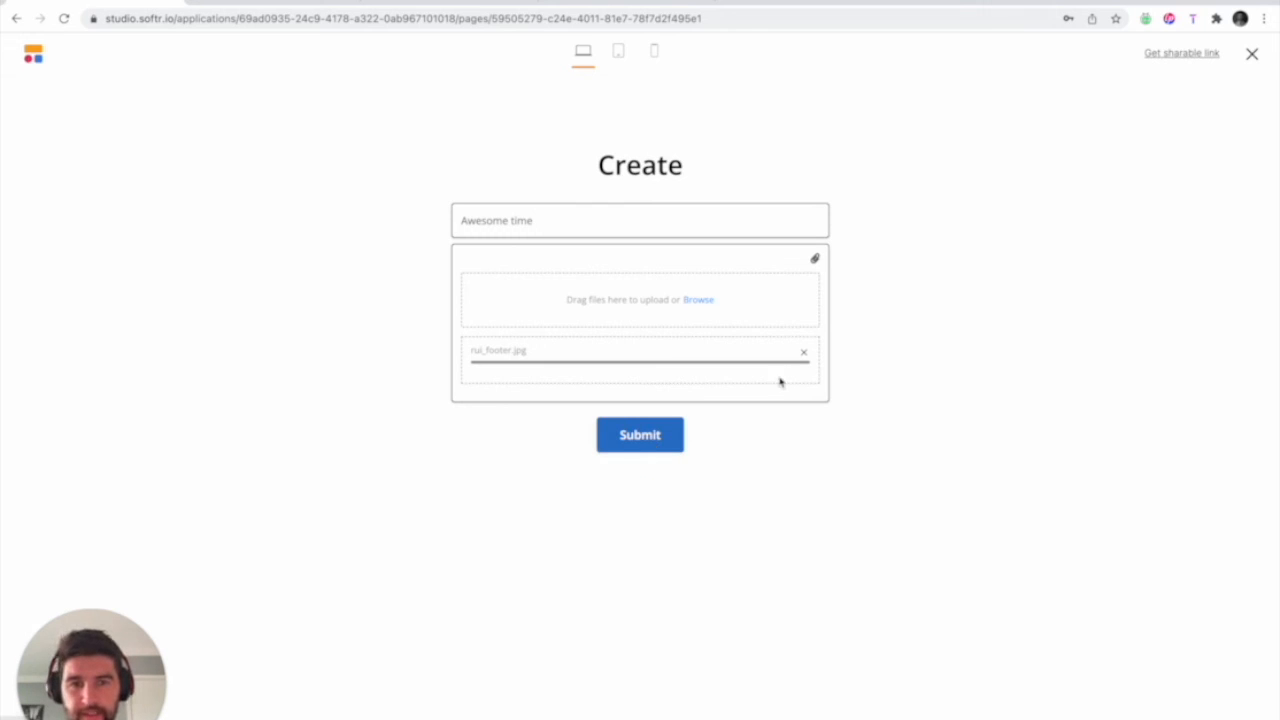
pyautogui.click(655, 438)
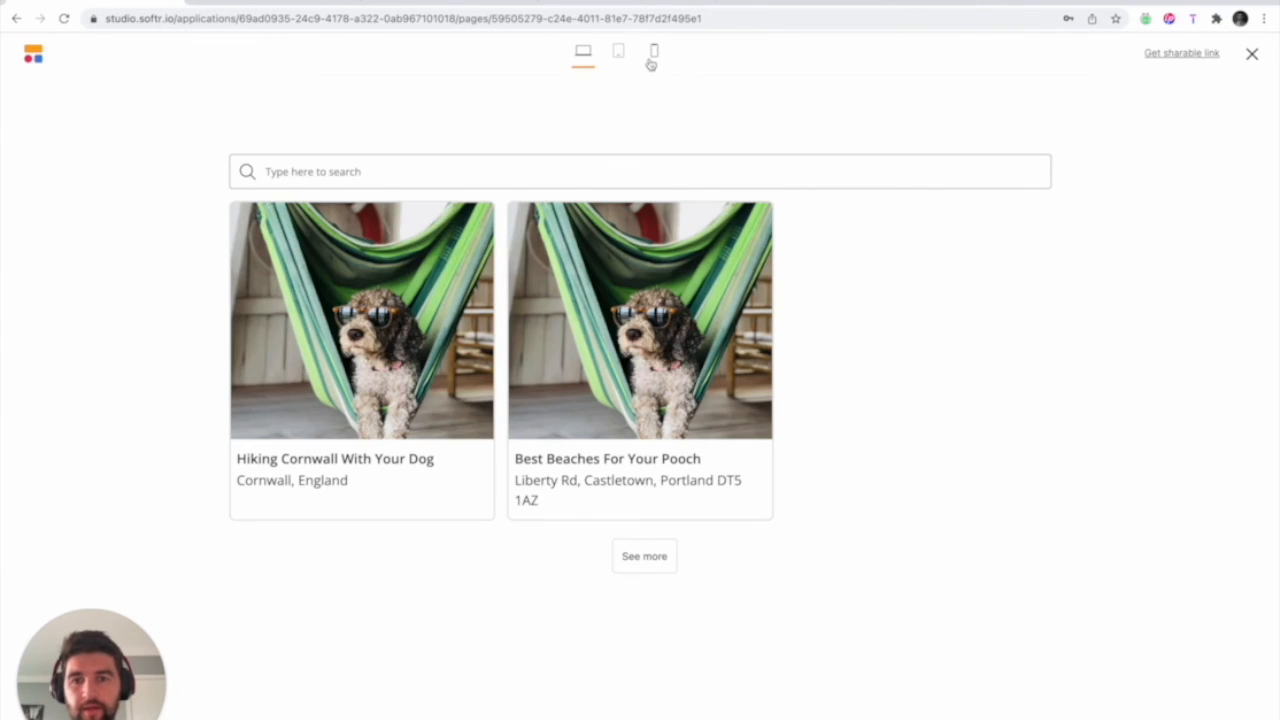
# - Switch the preview to phone size, load more trips in the list and view the Awesome time trip's details
pyautogui.click(653, 54)
pyautogui.scroll(-3, 720, 400)
pyautogui.click(655, 714)
pyautogui.scroll(-3, 668, 600)
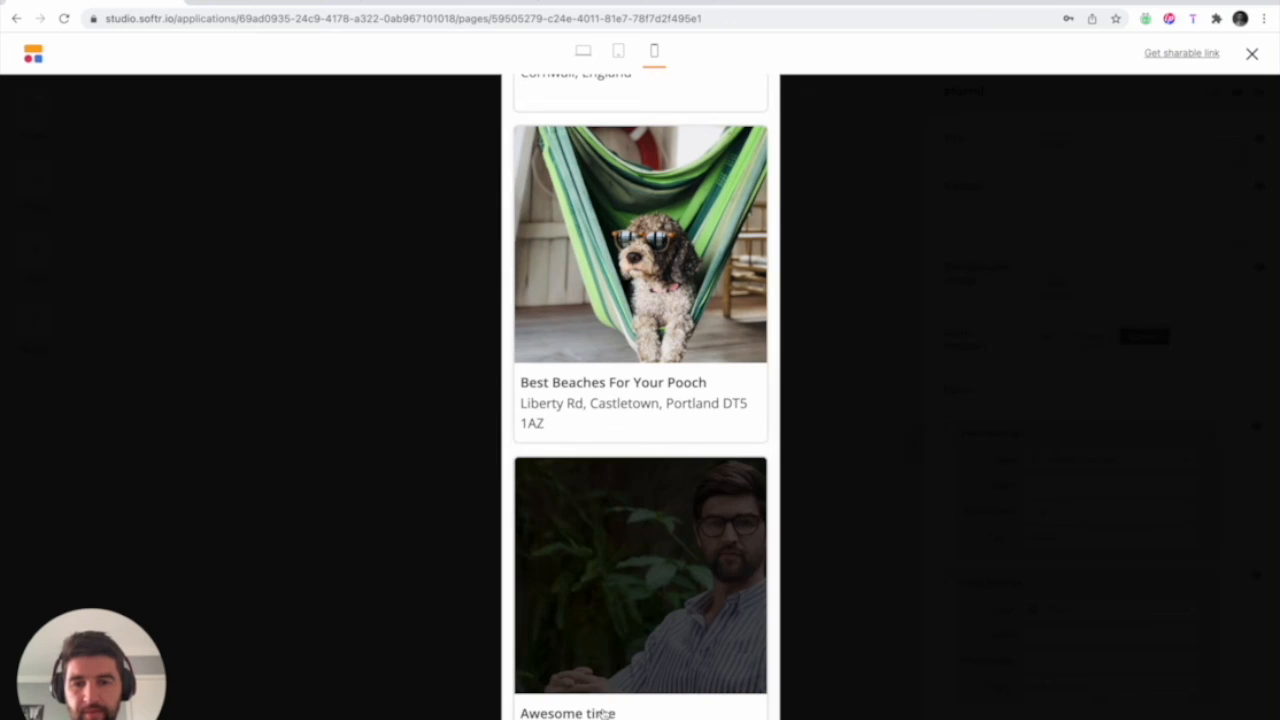
pyautogui.click(581, 714)
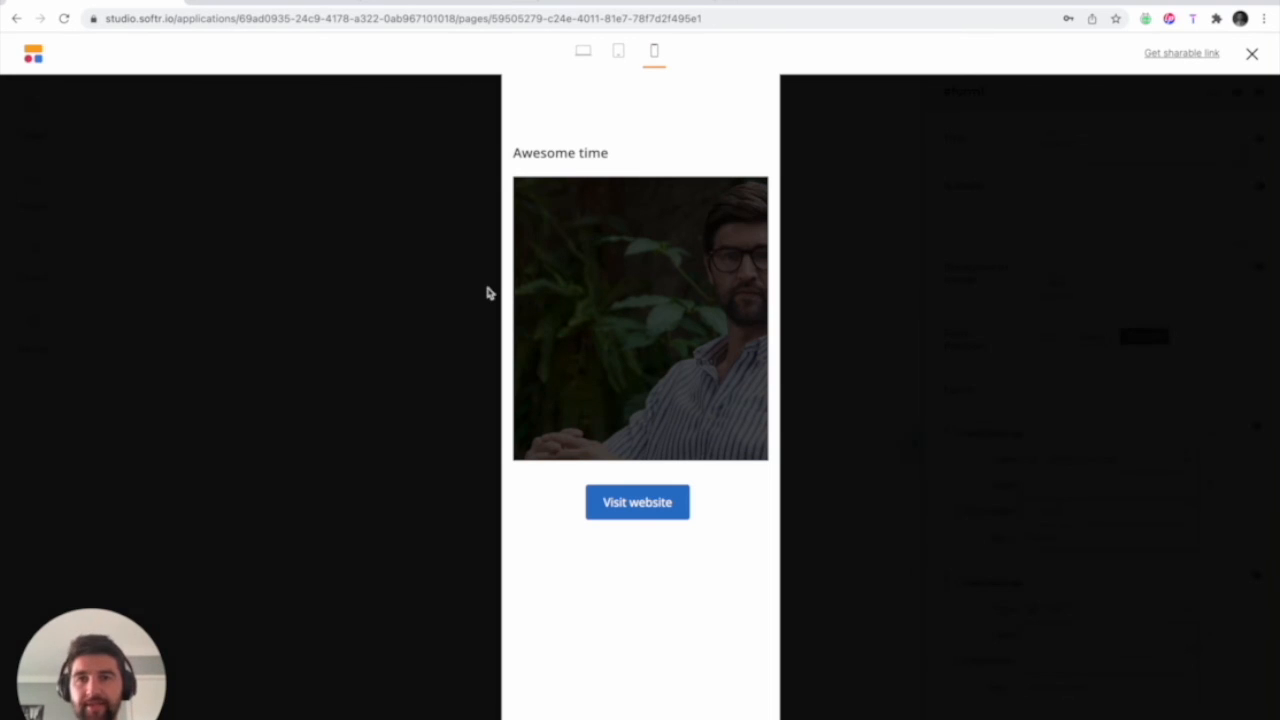
# - Switch to the slide deck and present it from User Stories through Results to the Adalo slide
pyautogui.hotkey('ctrl', 'Left')
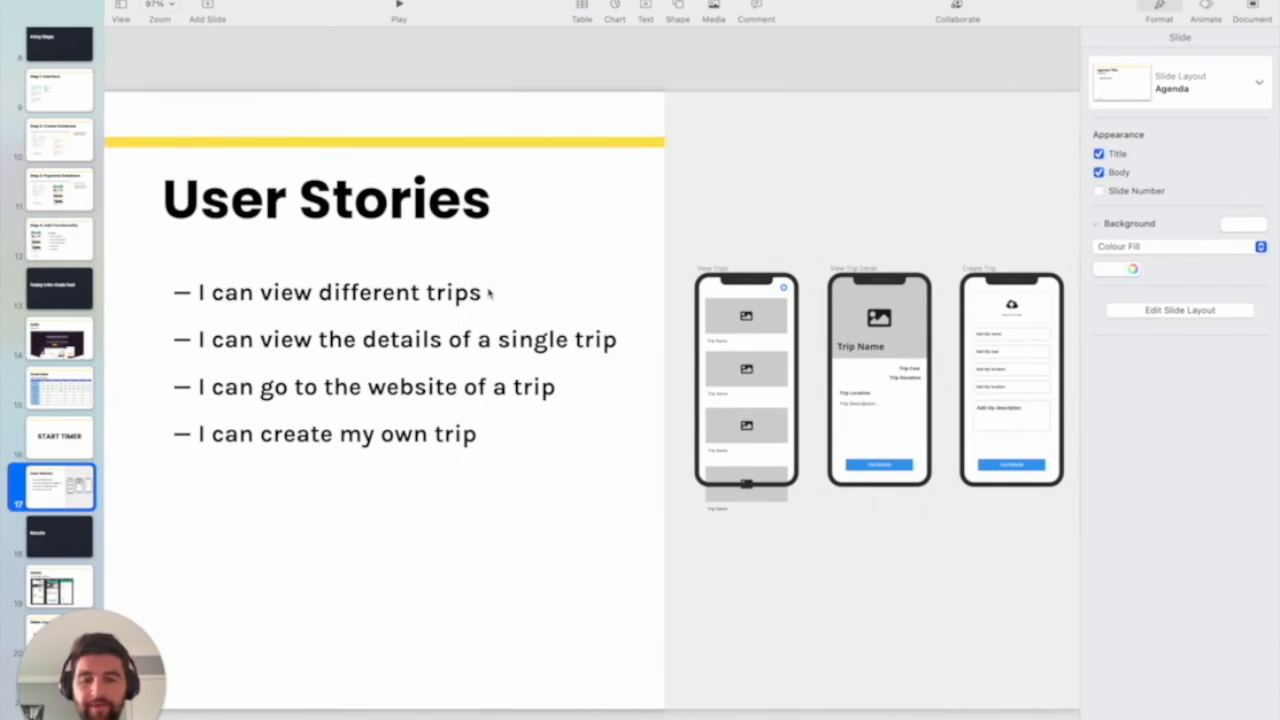
pyautogui.click(398, 8)
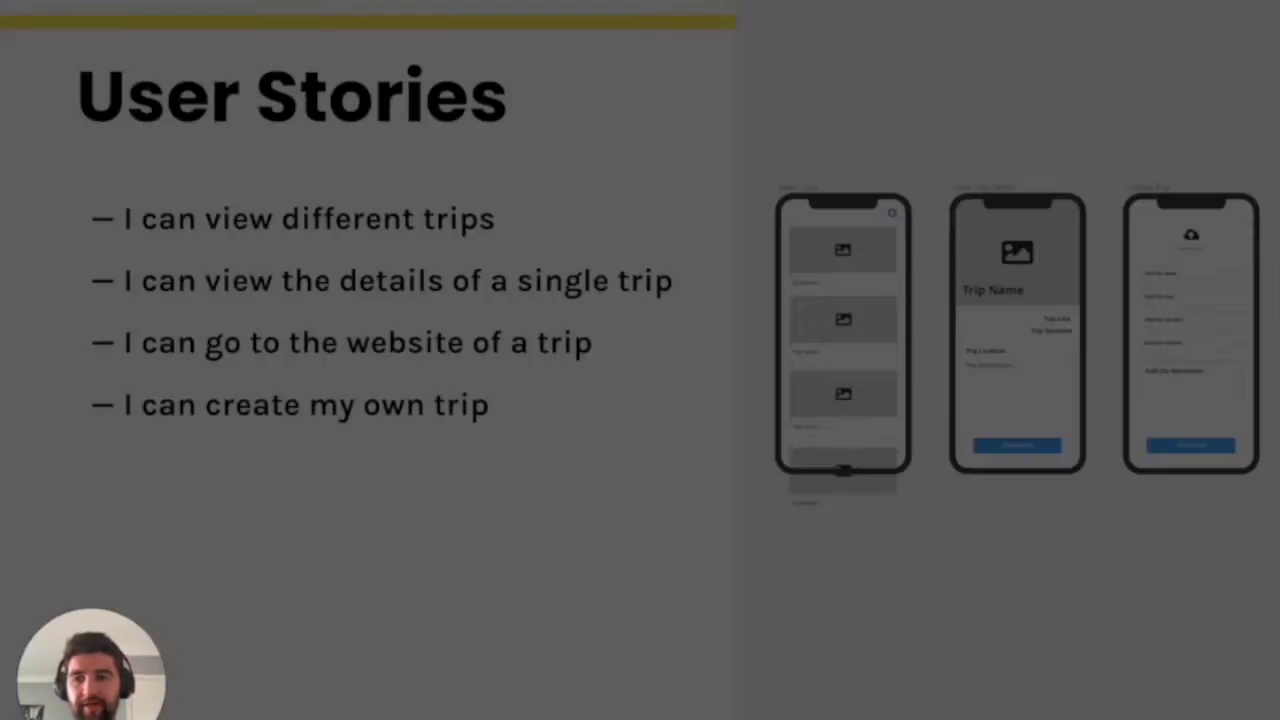
pyautogui.press('Right')
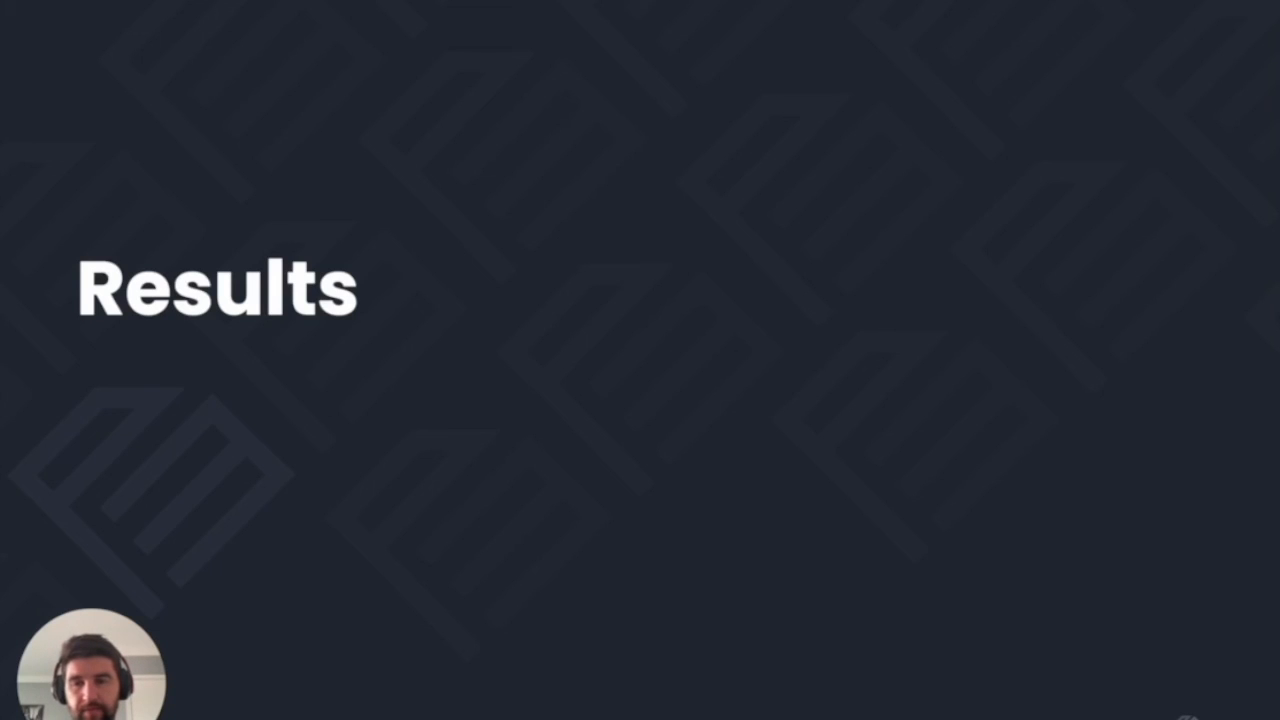
pyautogui.press('Right')
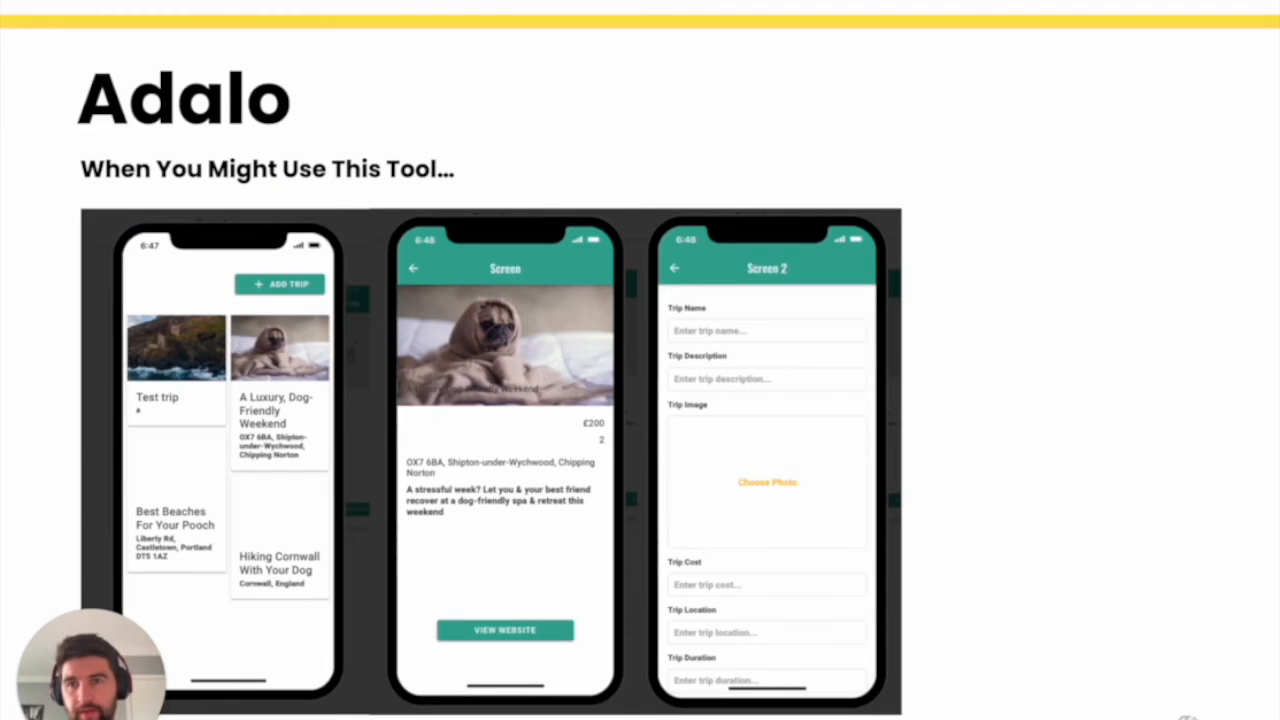